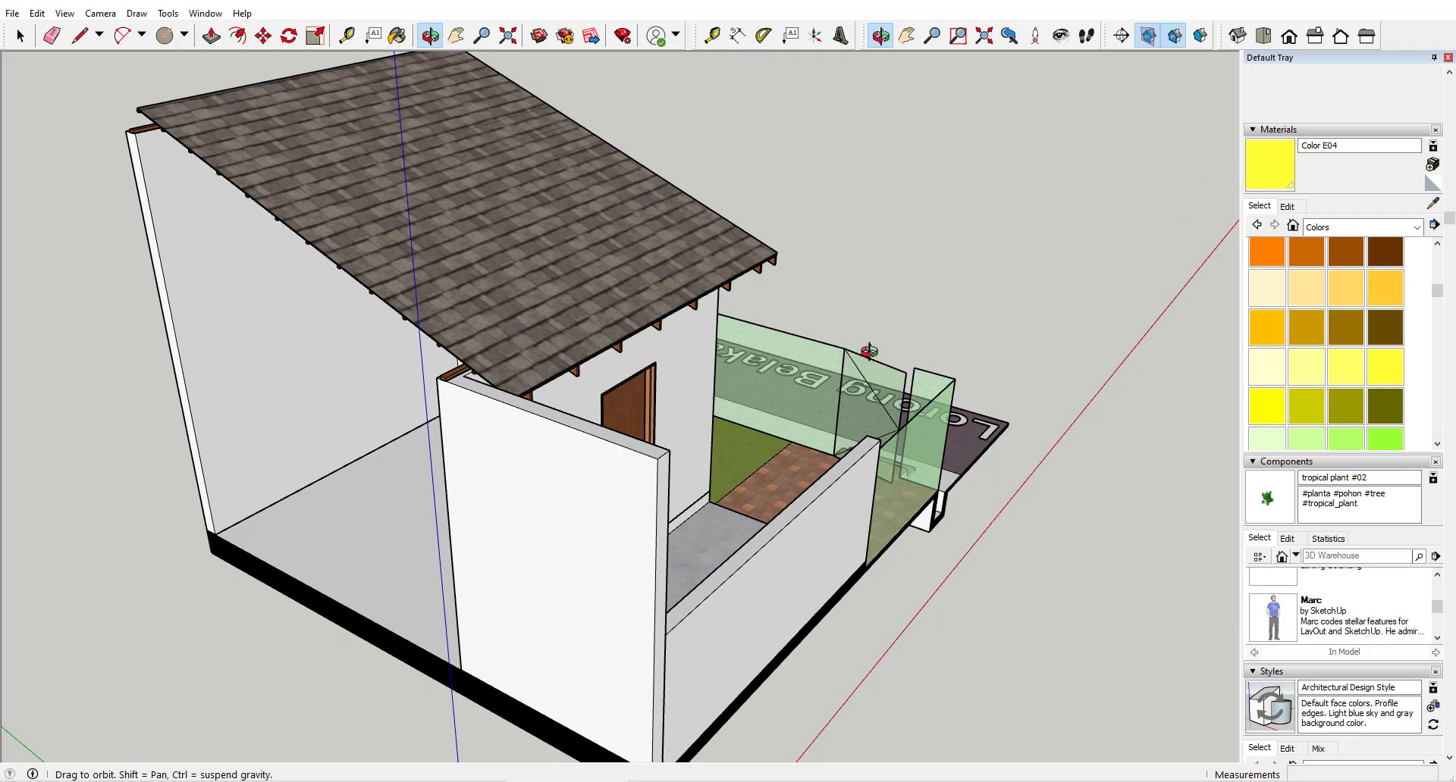
Examine the house from all sides, including the roof, door, window and the interior with its sink.
drag(868, 351, 433, 327)
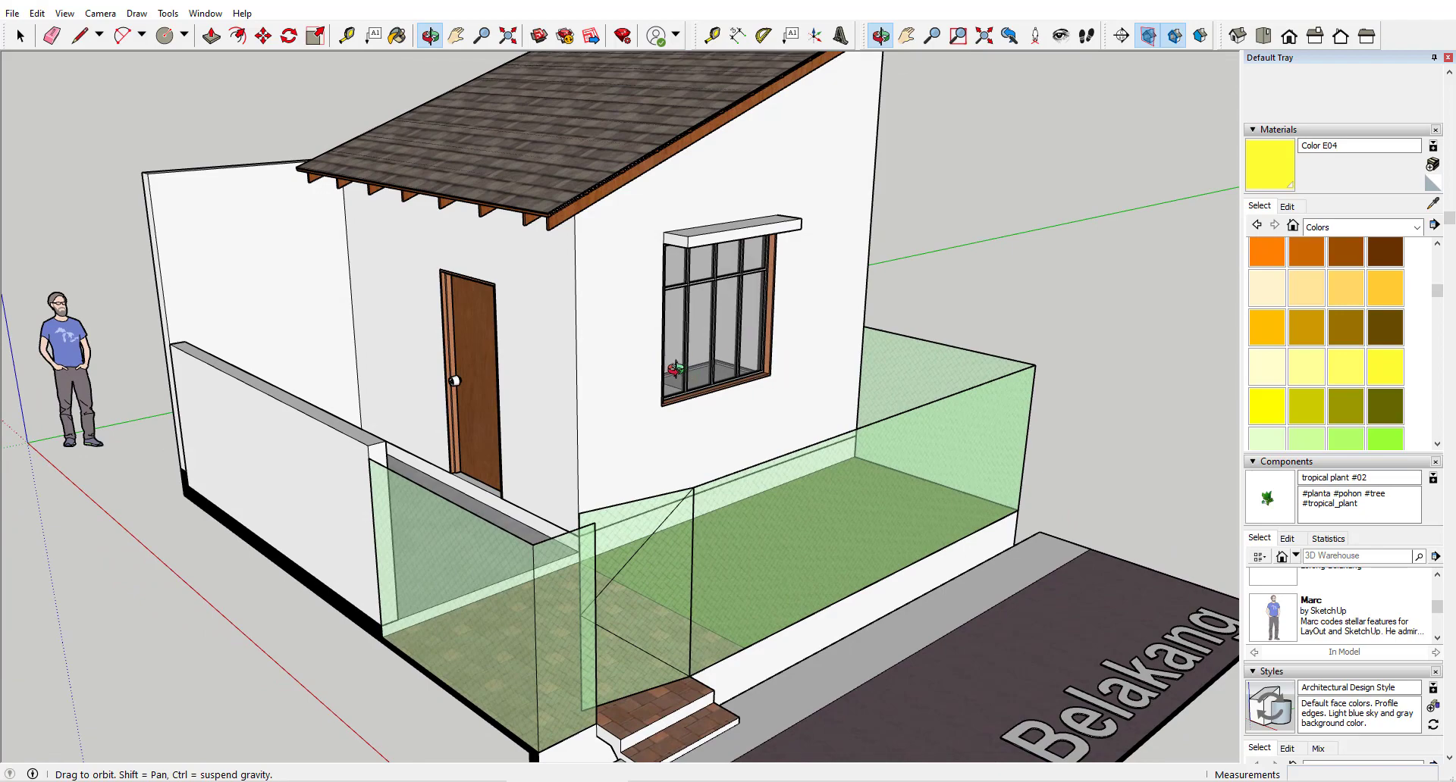
scroll(675, 369, down, 5)
drag(477, 390, 718, 429)
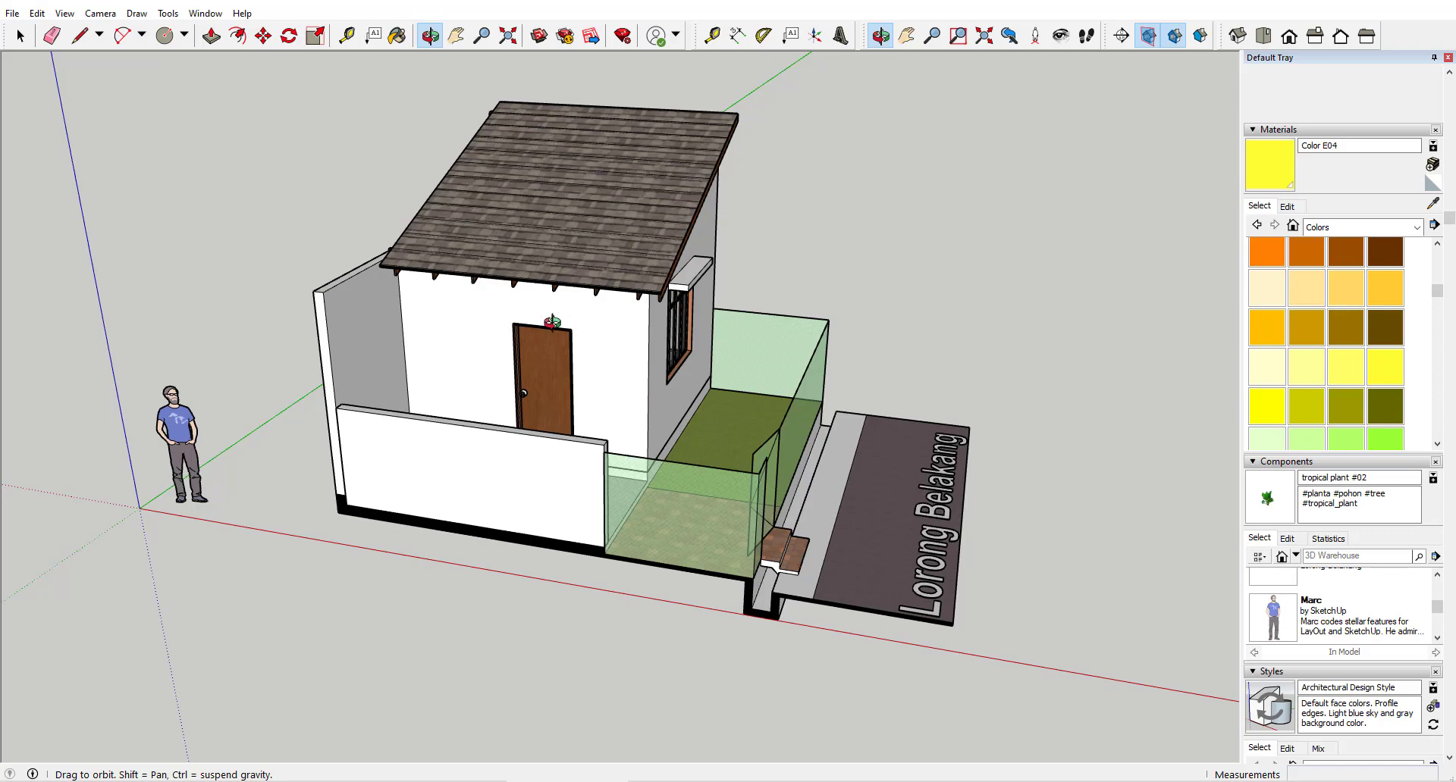
drag(552, 322, 511, 362)
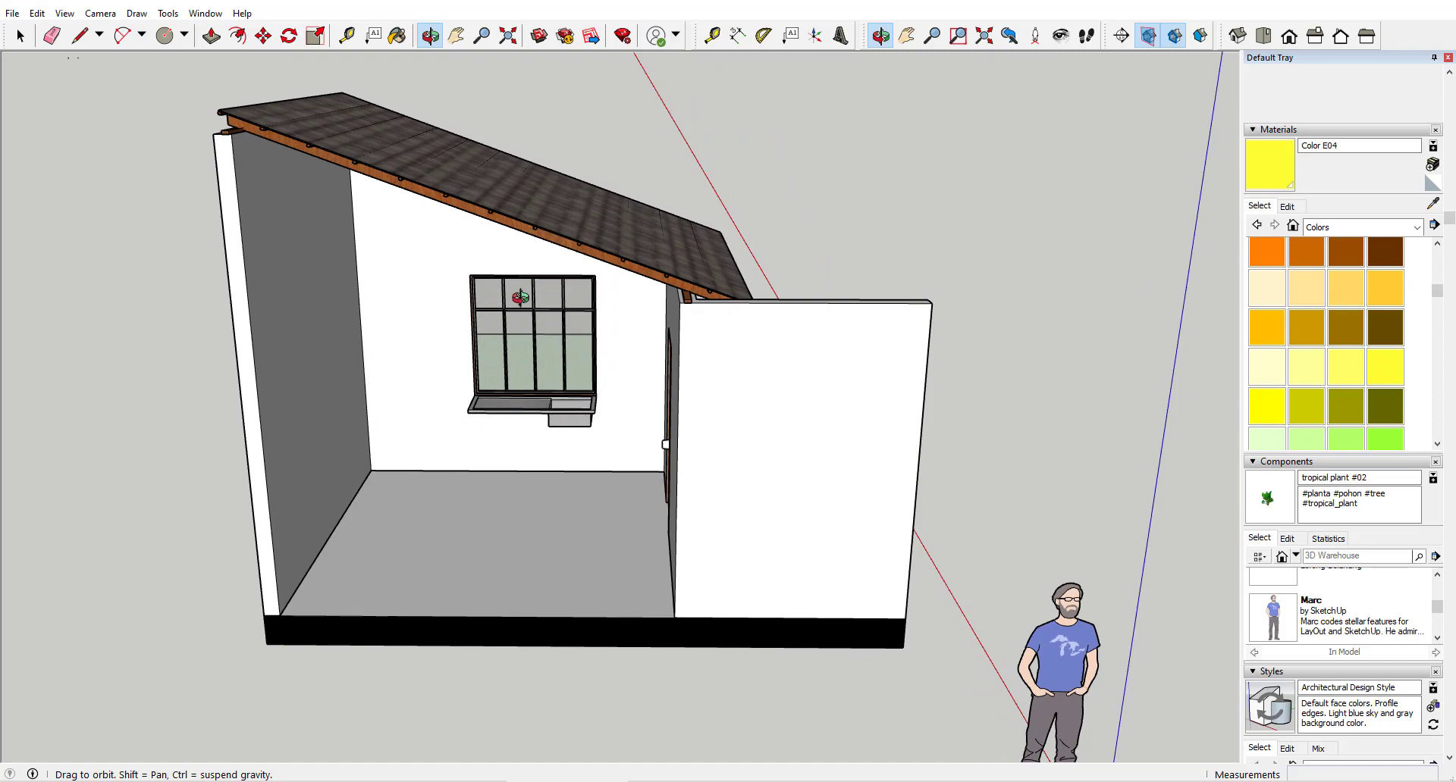
drag(671, 243, 434, 405)
shift+drag(1013, 506, 766, 514)
middle_drag(766, 514, 534, 508)
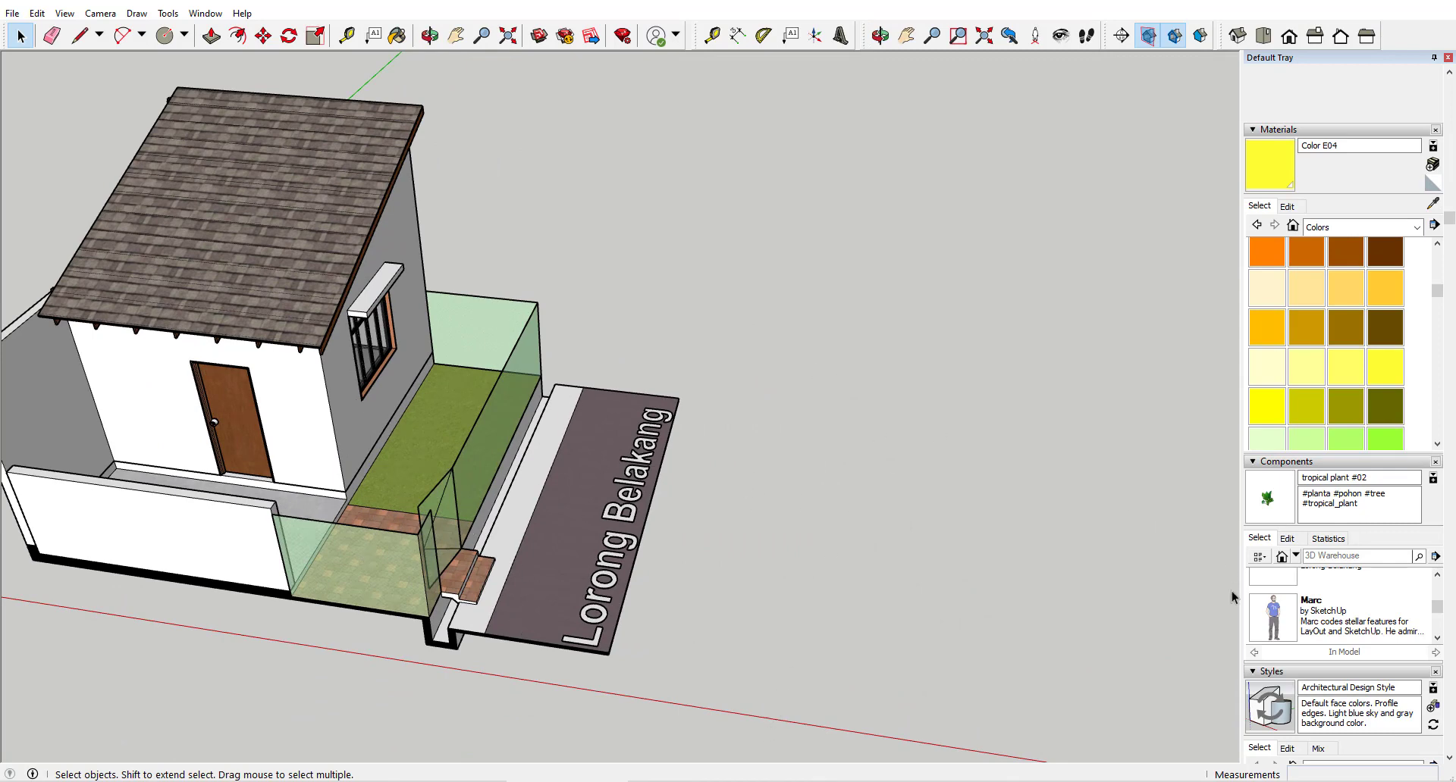
middle_drag(1233, 598, 337, 460)
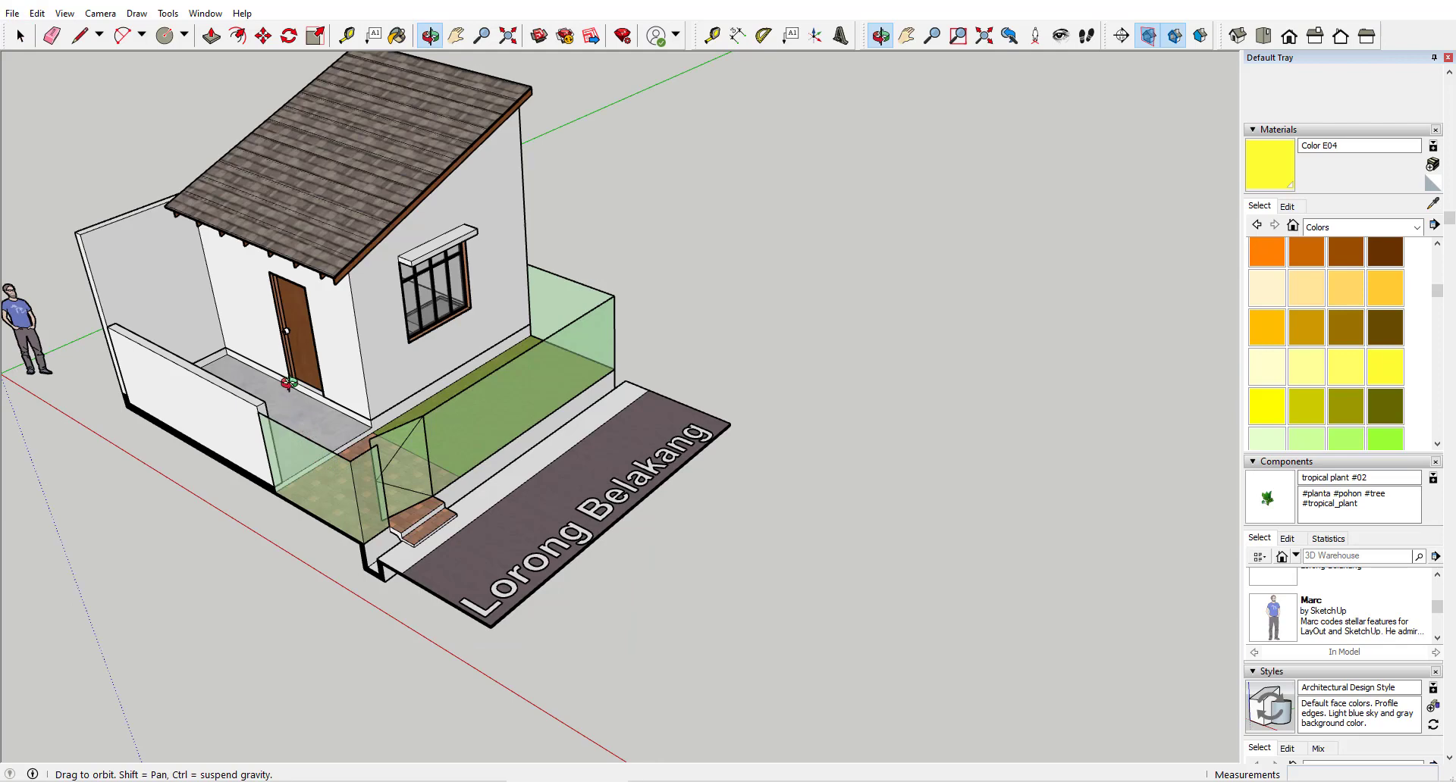
scroll(287, 383, up, 3)
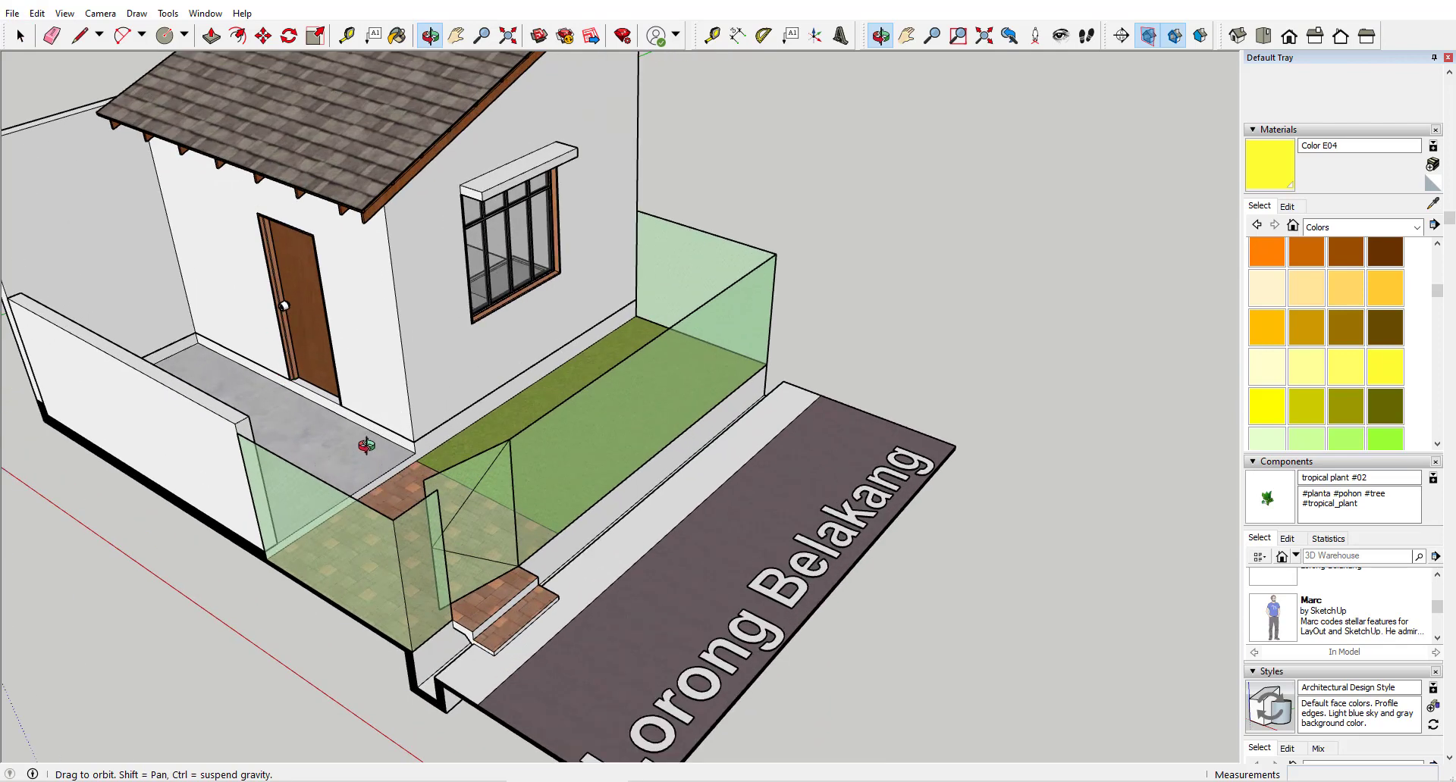
middle_drag(364, 443, 443, 568)
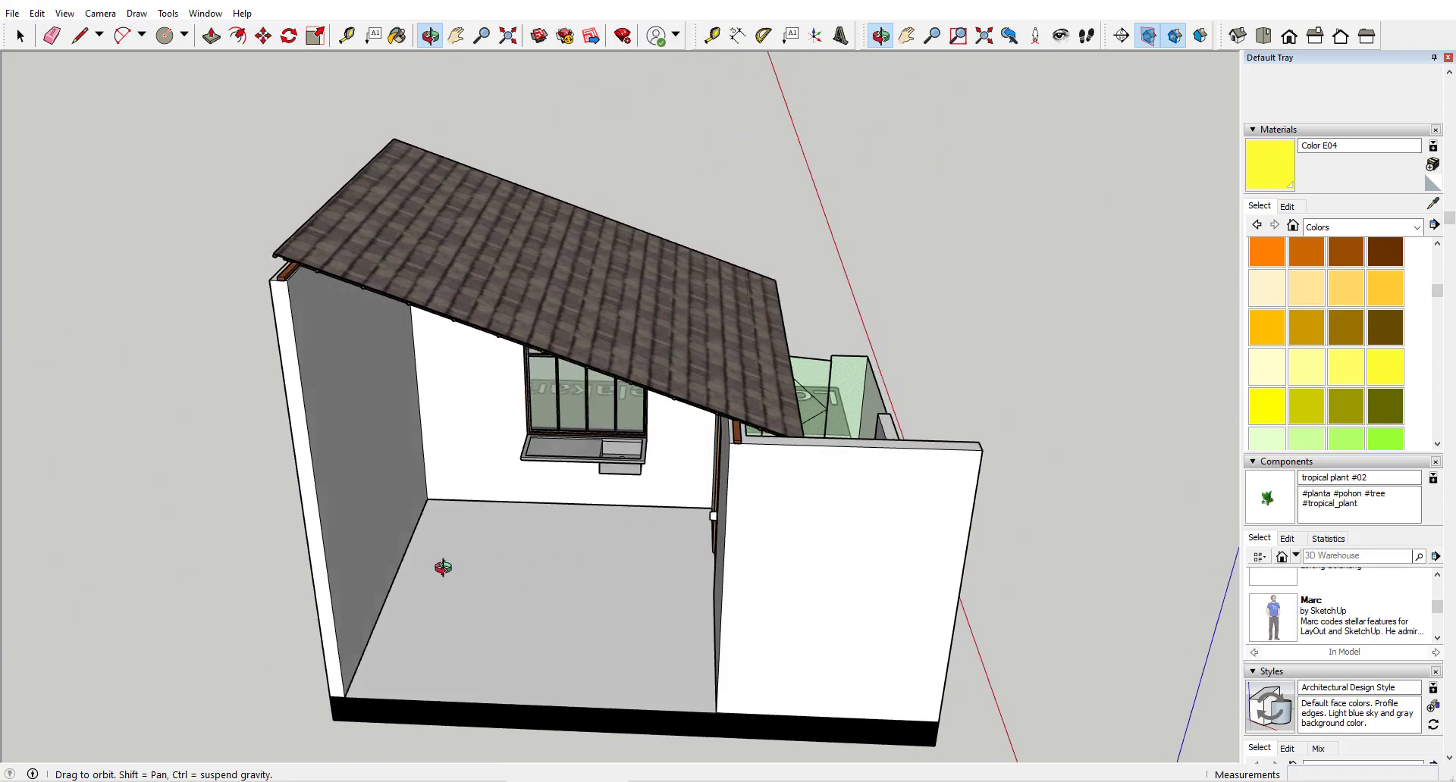
middle_drag(607, 553, 605, 383)
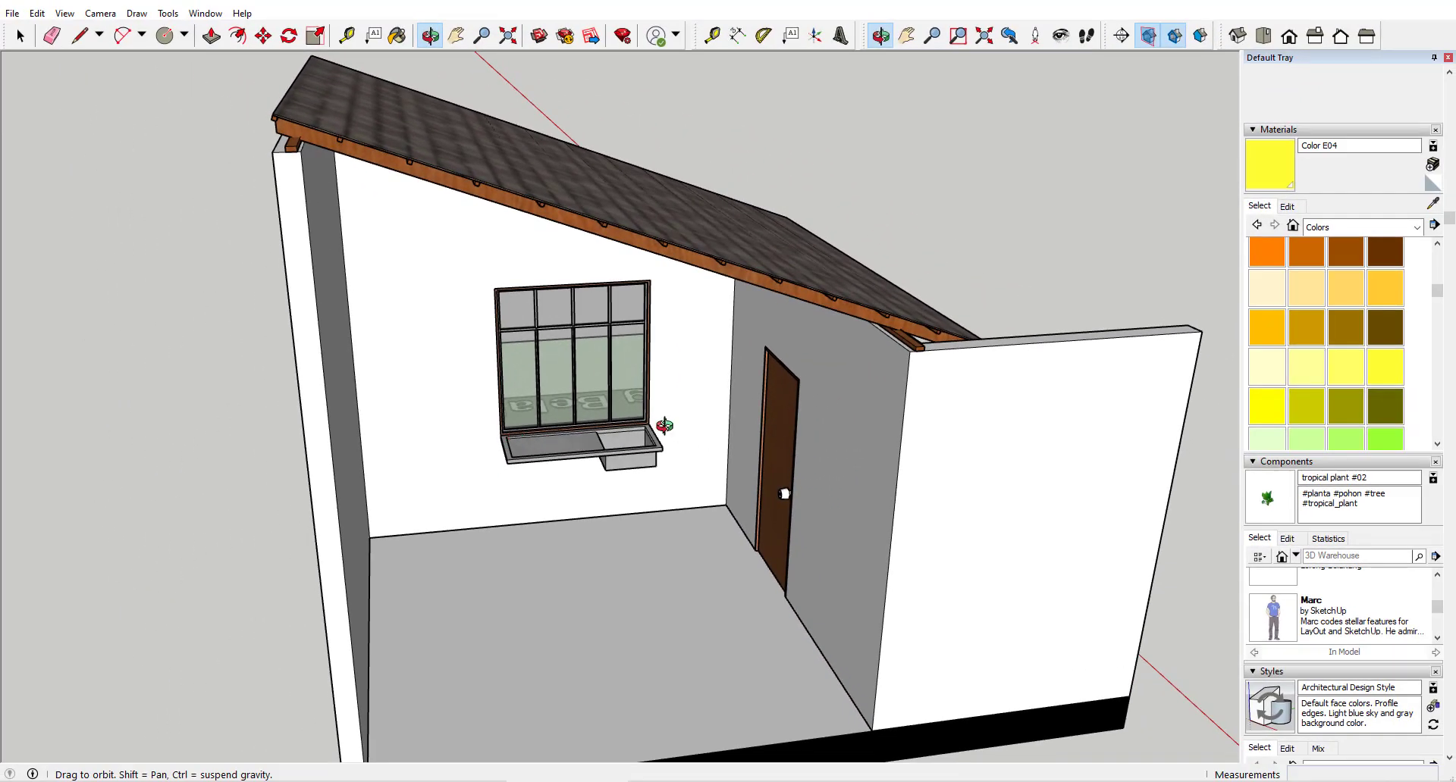
middle_drag(608, 520, 675, 557)
middle_drag(778, 508, 97, 598)
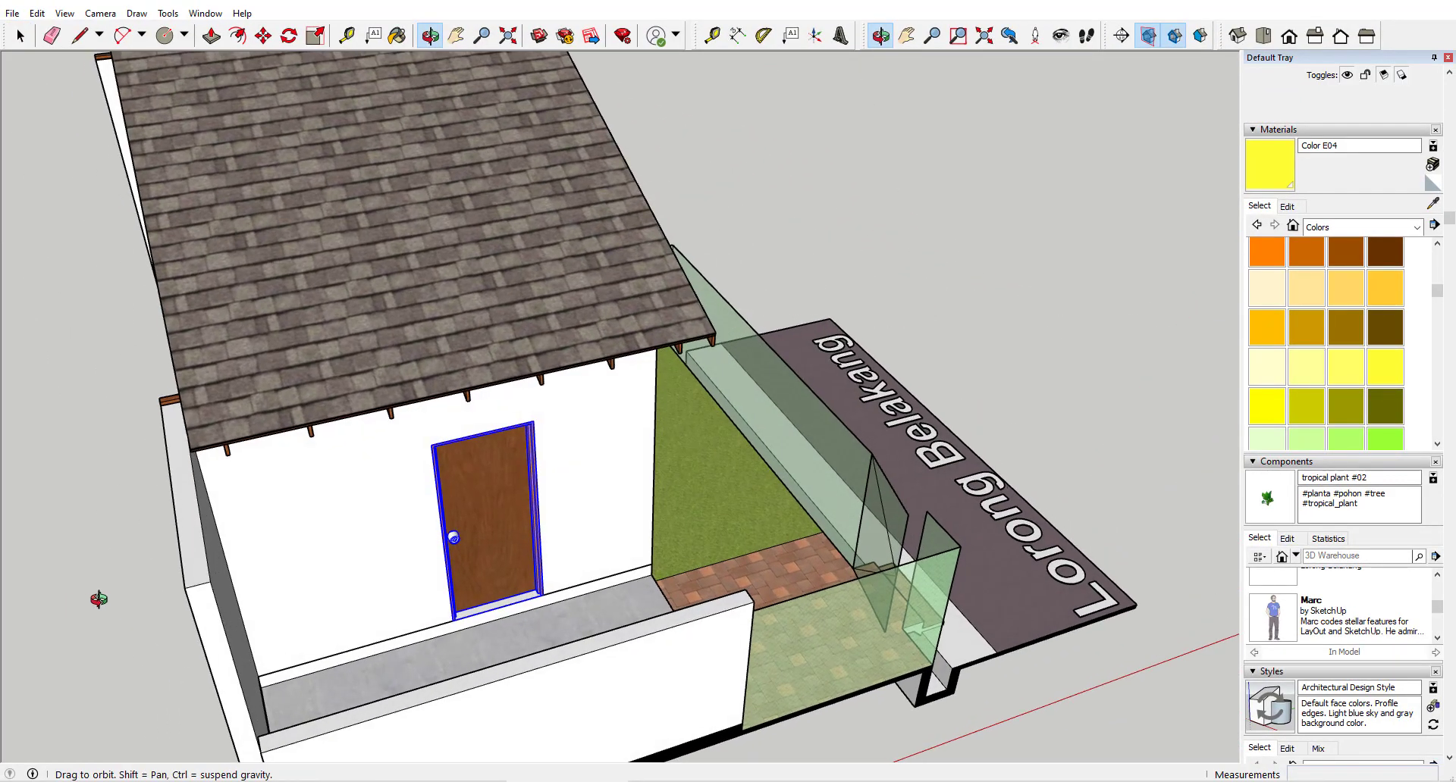
Examine the concrete terrace, brick paving, grass strip, green fence and entrance steps around the house.
shift+middle_drag(402, 616, 546, 571)
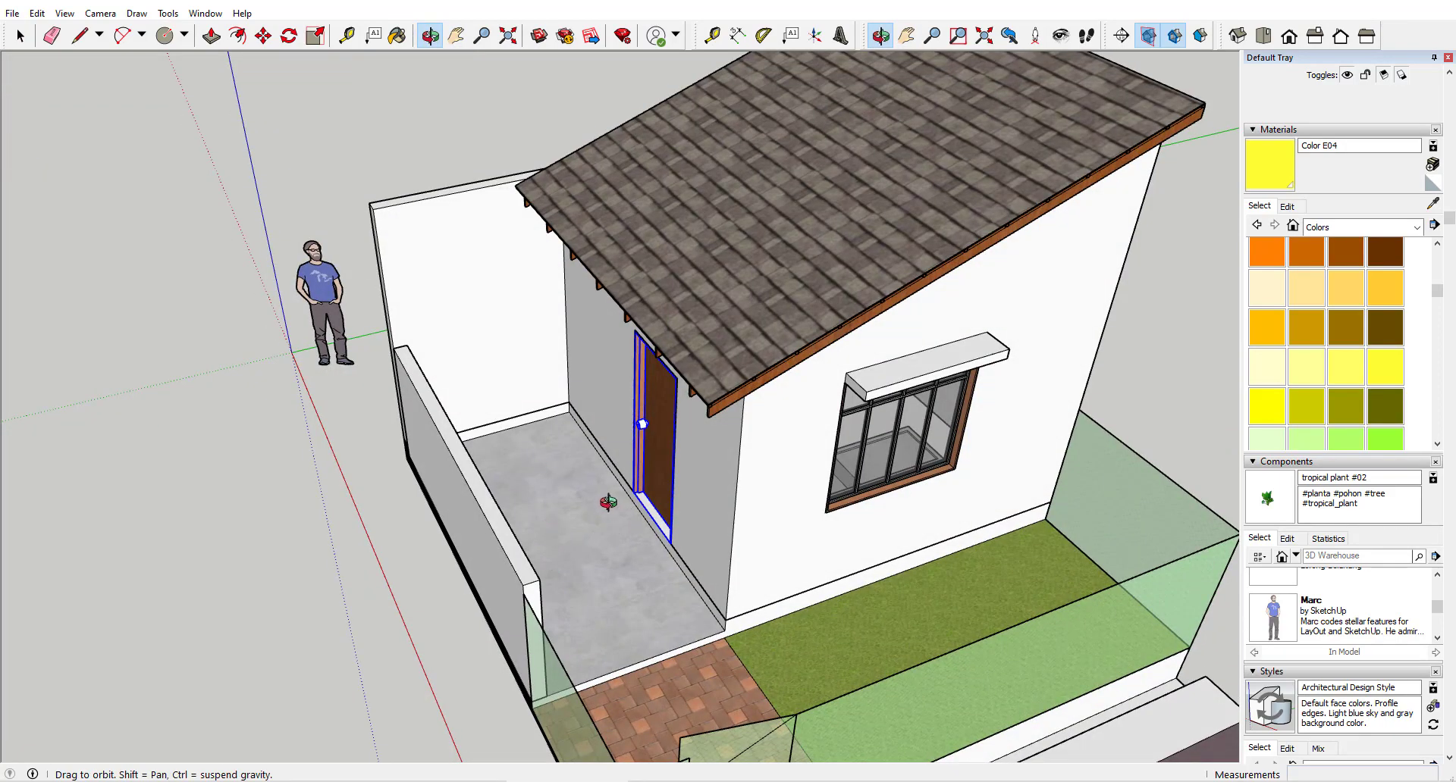
shift+middle_drag(634, 525, 695, 561)
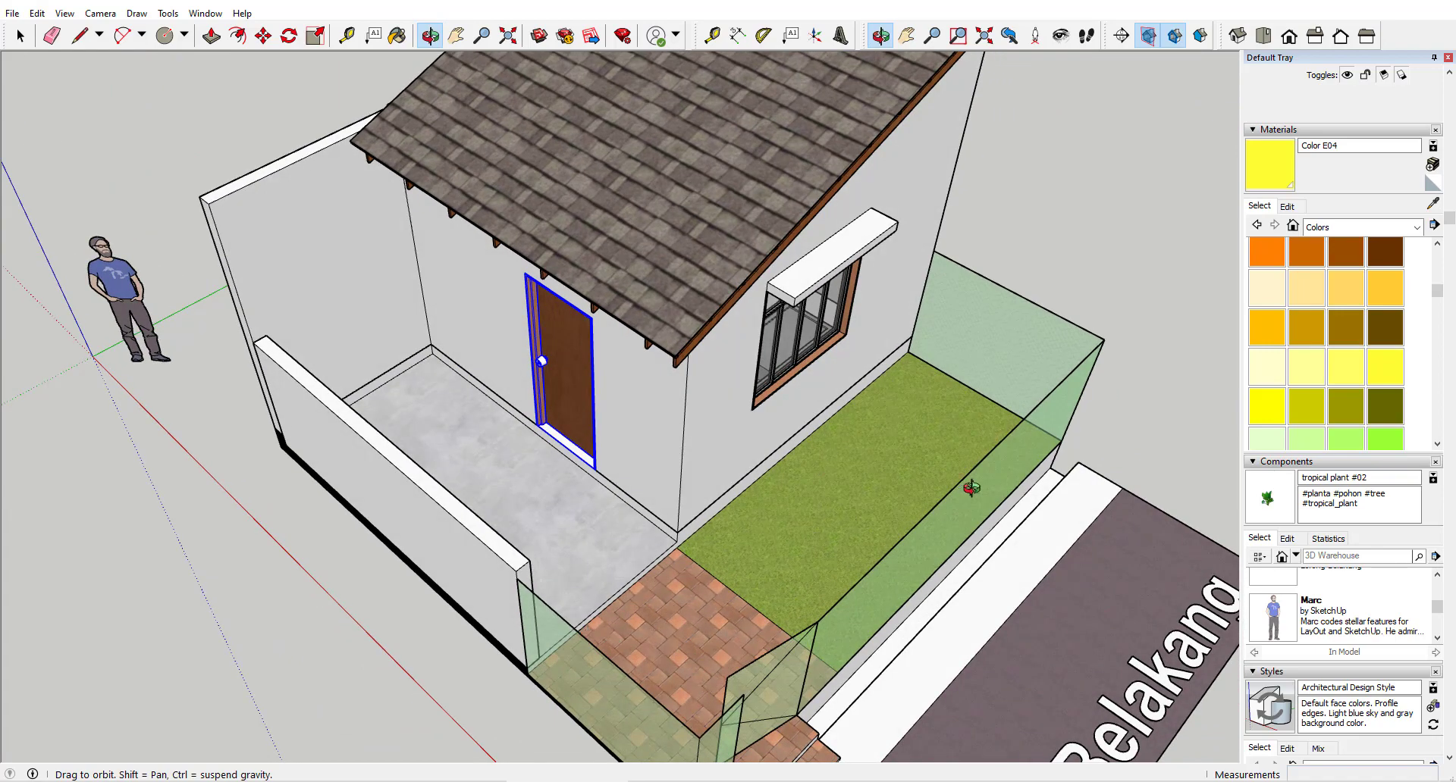
shift+middle_drag(858, 522, 814, 387)
middle_drag(789, 515, 759, 386)
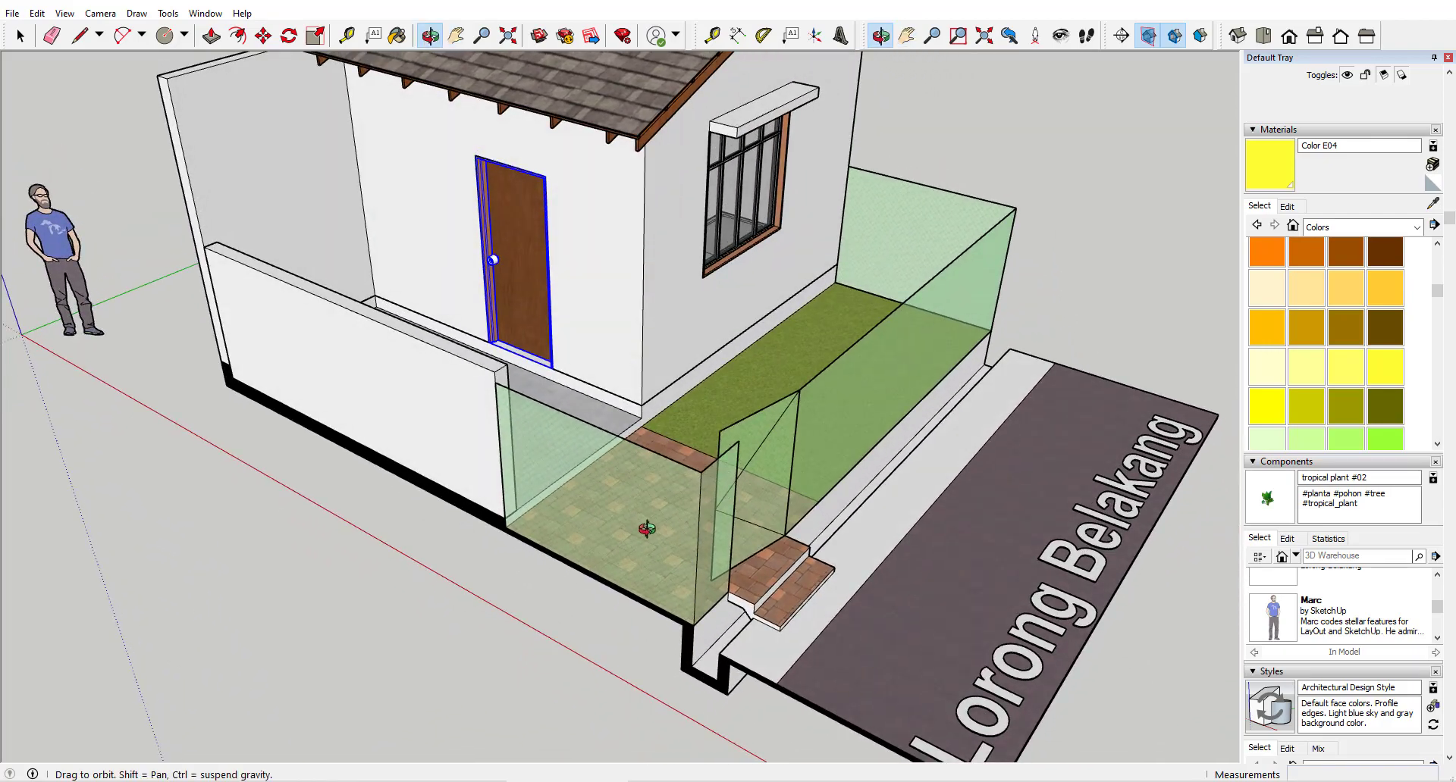
scroll(646, 531, up, 3)
middle_drag(645, 531, 778, 427)
shift+middle_drag(712, 524, 658, 667)
middle_drag(724, 542, 599, 577)
click(829, 487)
middle_drag(829, 487, 668, 617)
scroll(777, 539, down, 5)
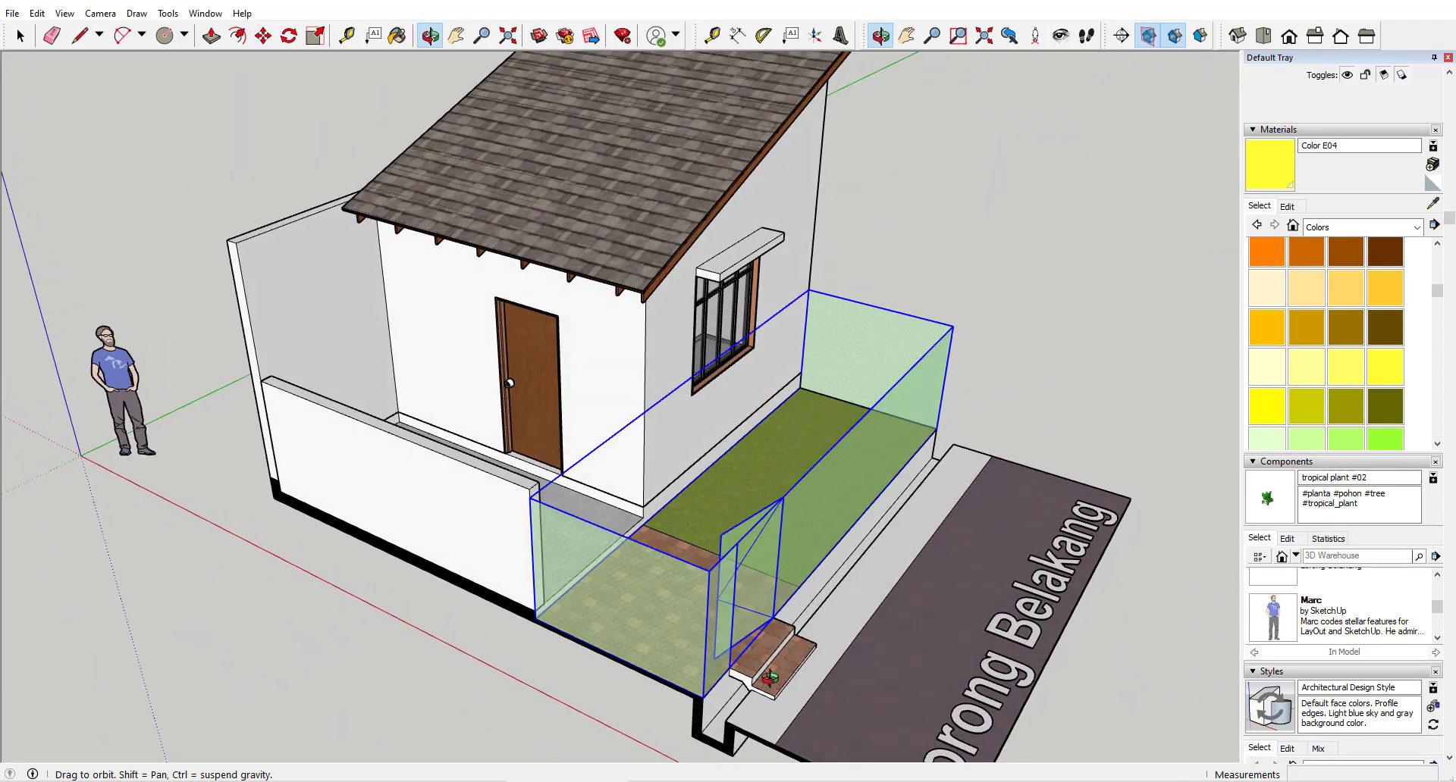
middle_drag(837, 703, 746, 608)
scroll(955, 607, up, 5)
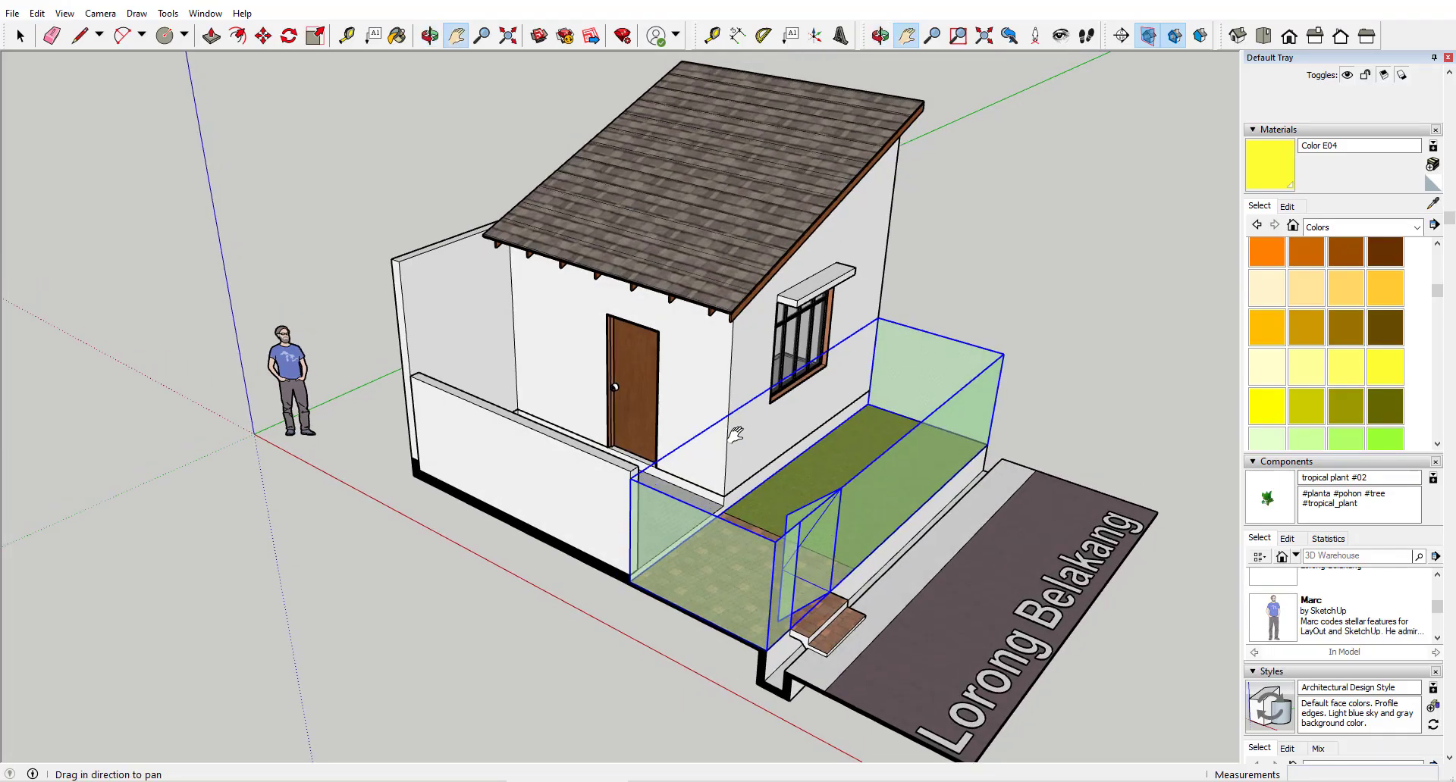
Lift the roof vertically off the walls and remove it from the model.
middle_drag(712, 477, 726, 470)
scroll(726, 470, up, 3)
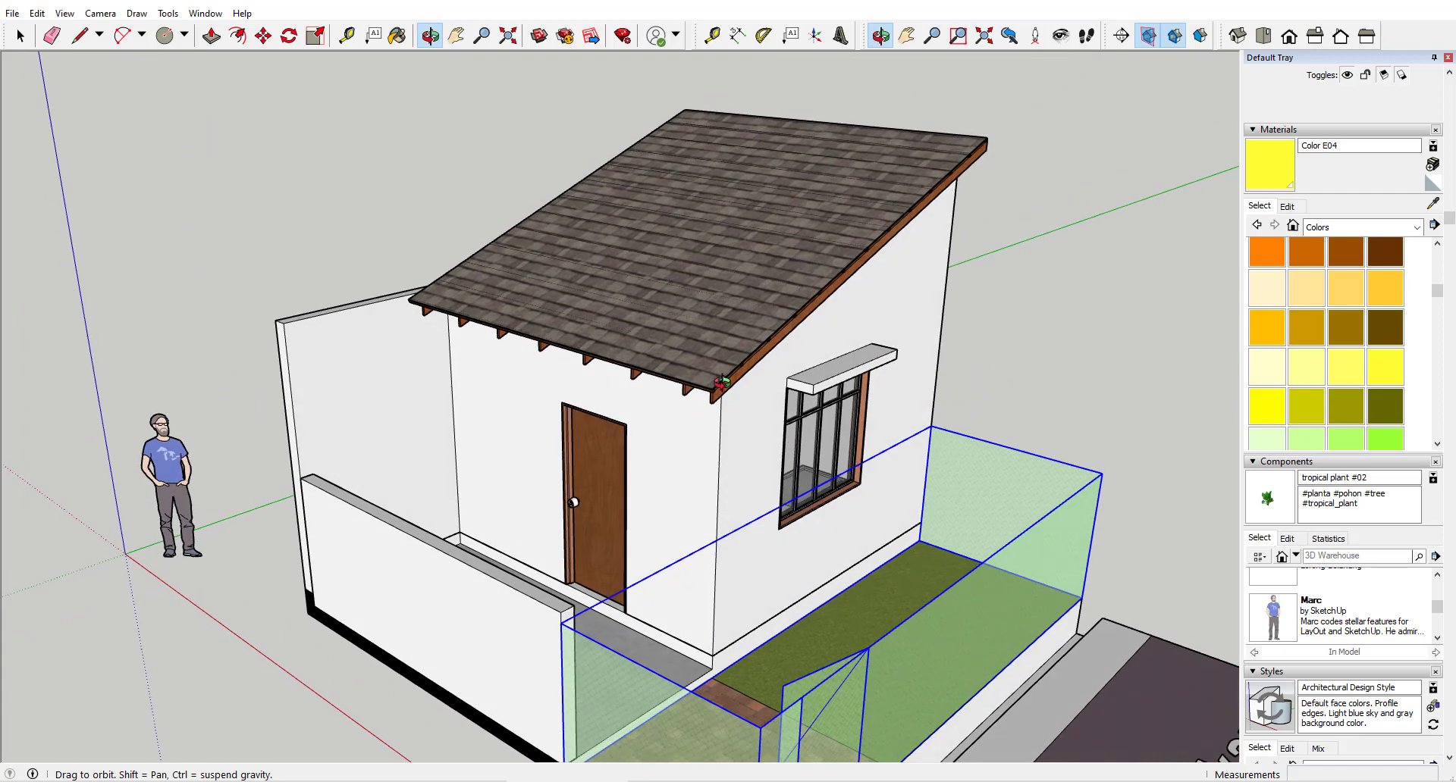
key(space)
click(721, 382)
key(m)
click(1004, 368)
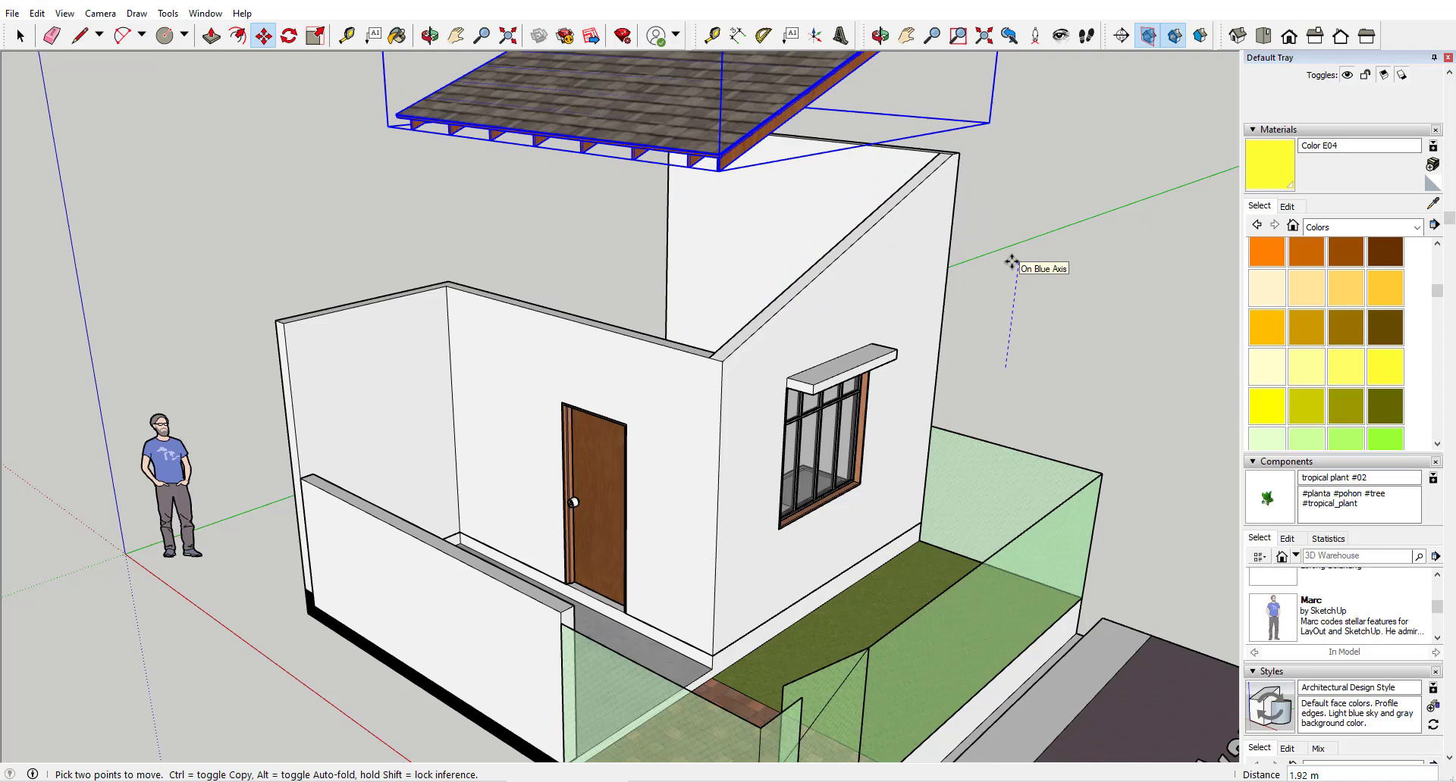
key(Return)
Examine the open room with its sink, then the terrace, paving and garden outside.
scroll(835, 334, down, 3)
shift+middle_drag(773, 376, 1122, 595)
middle_drag(614, 543, 803, 525)
scroll(663, 504, up, 4)
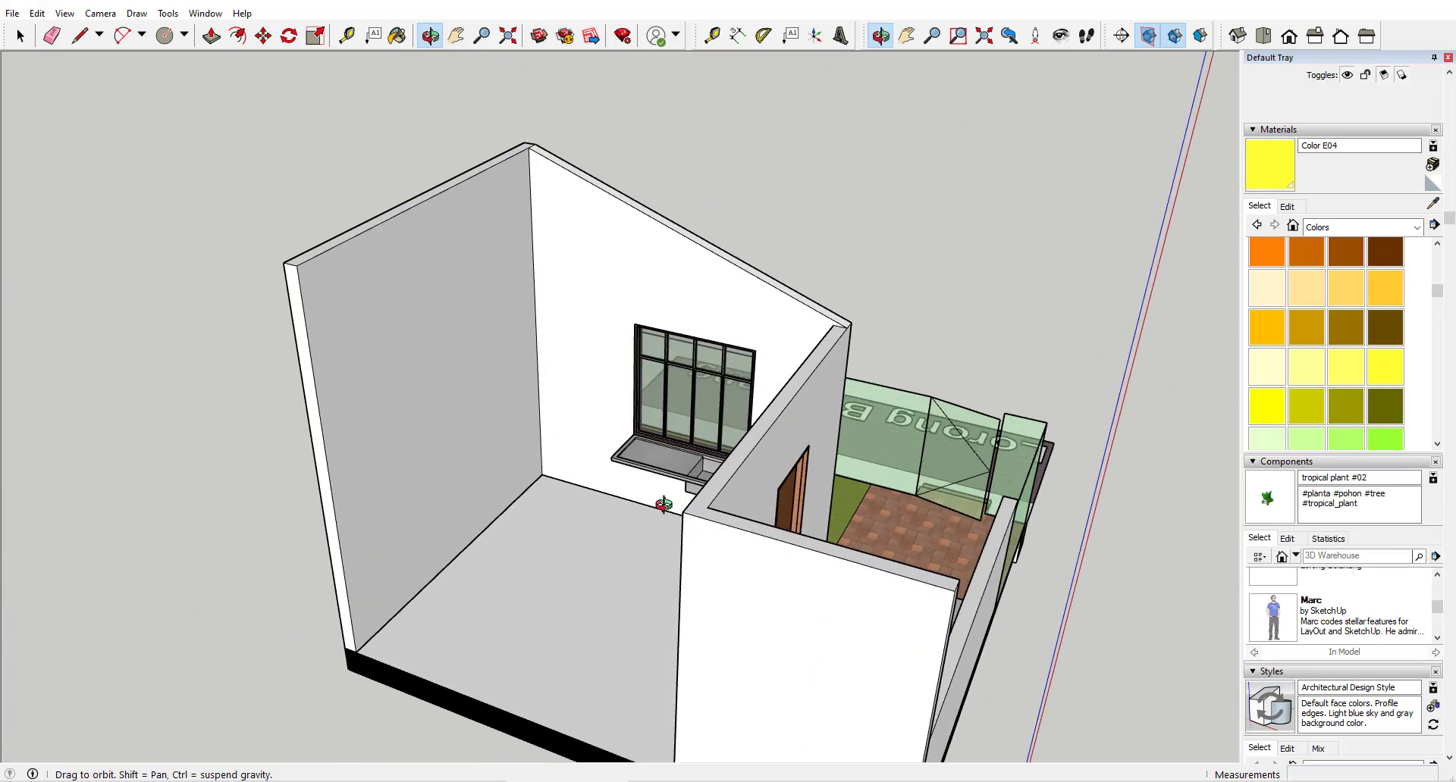
middle_drag(663, 503, 834, 452)
drag(833, 452, 536, 480)
middle_drag(536, 480, 553, 456)
scroll(553, 456, up, 5)
key(space)
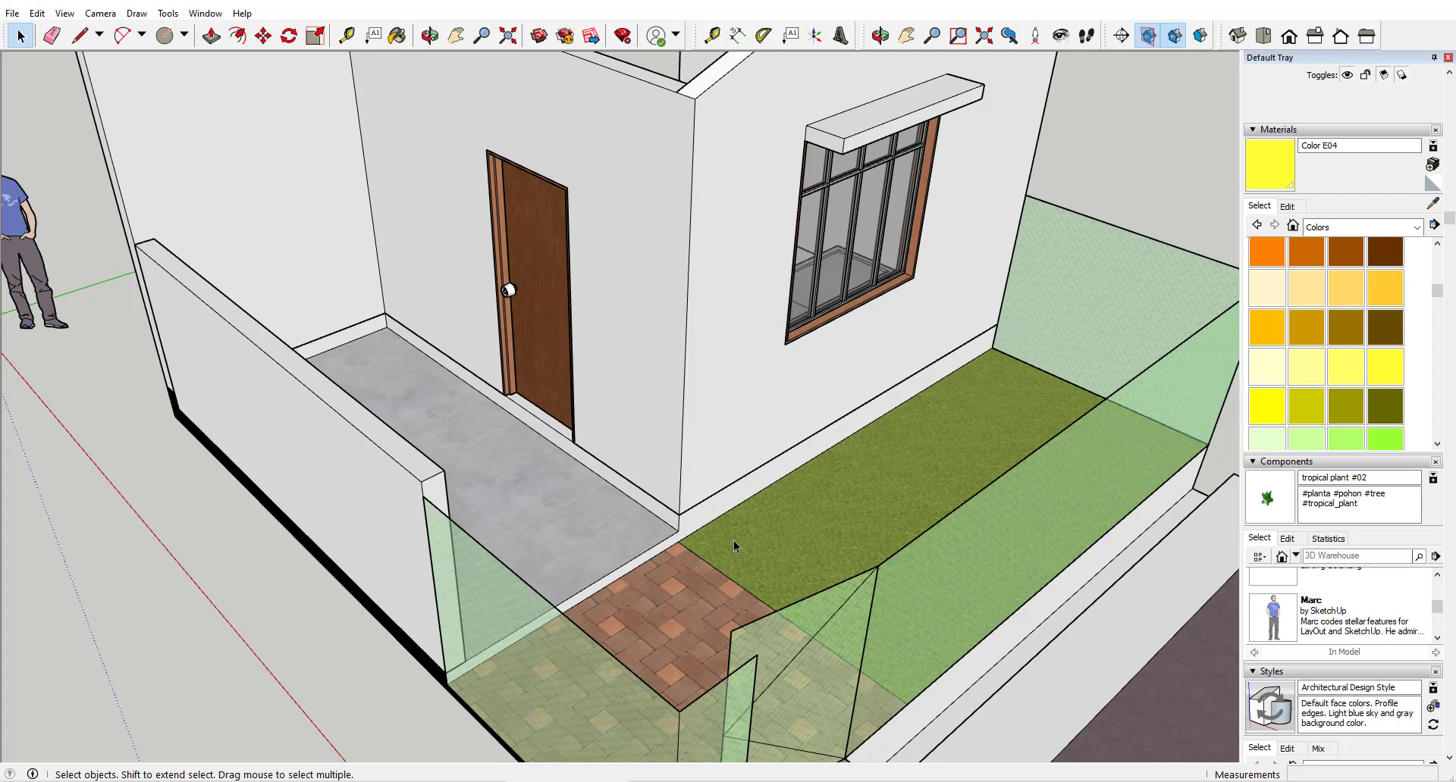
Delete the green boundary fence and the low wall along the terrace.
scroll(734, 546, down, 5)
middle_drag(704, 489, 766, 485)
click(967, 311)
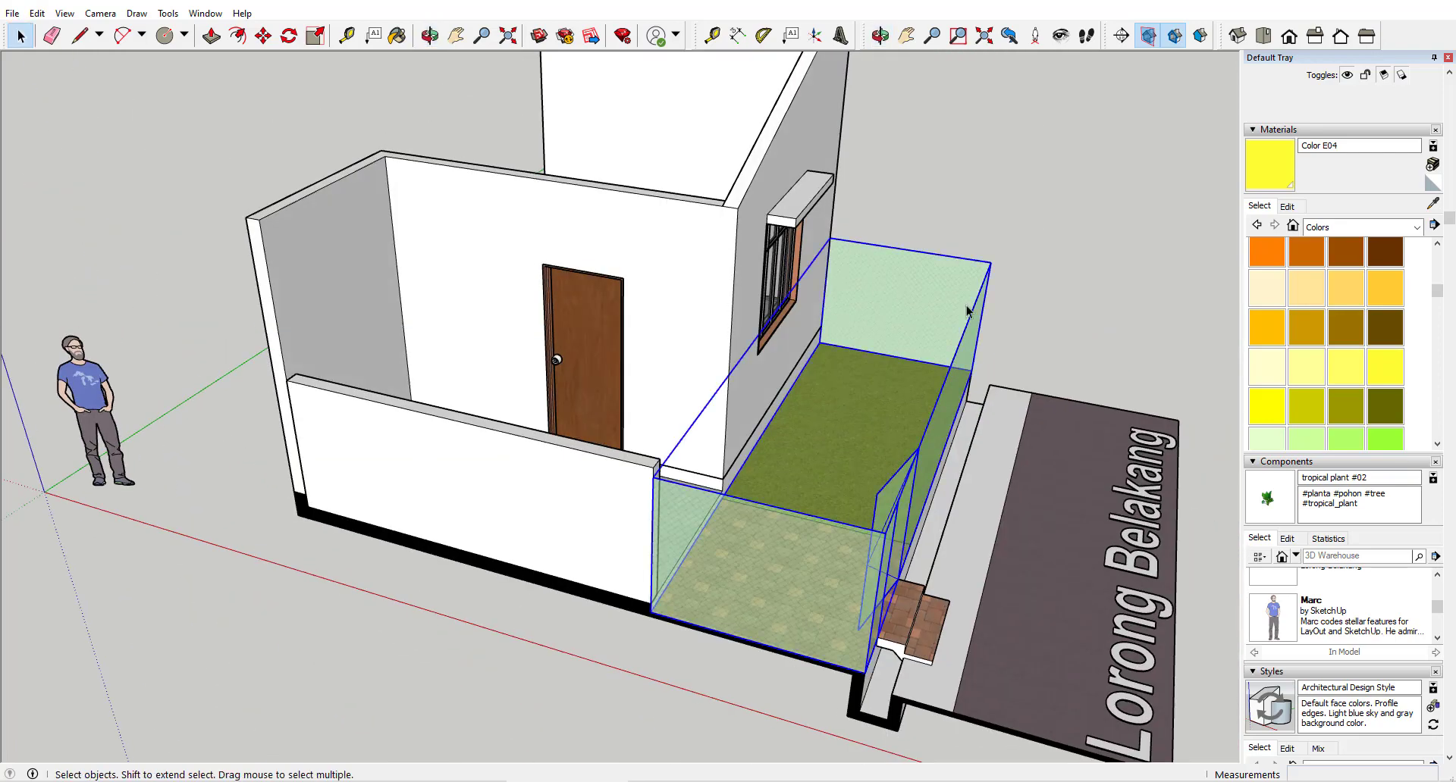
key(Delete)
middle_drag(910, 428, 368, 382)
click(368, 382)
key(Delete)
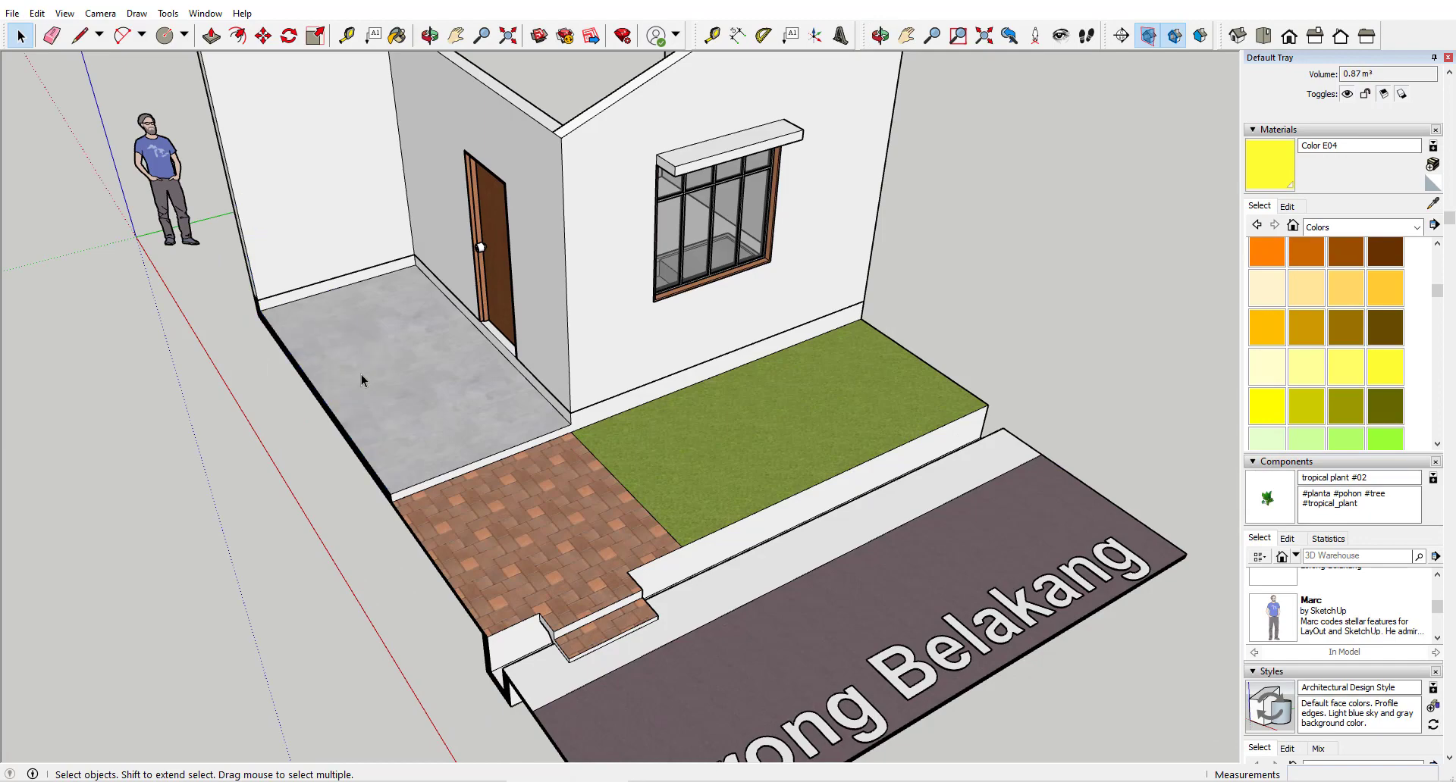
Delete the door and the window from the house walls.
scroll(382, 367, down, 3)
middle_drag(478, 481, 914, 561)
middle_drag(753, 311, 614, 362)
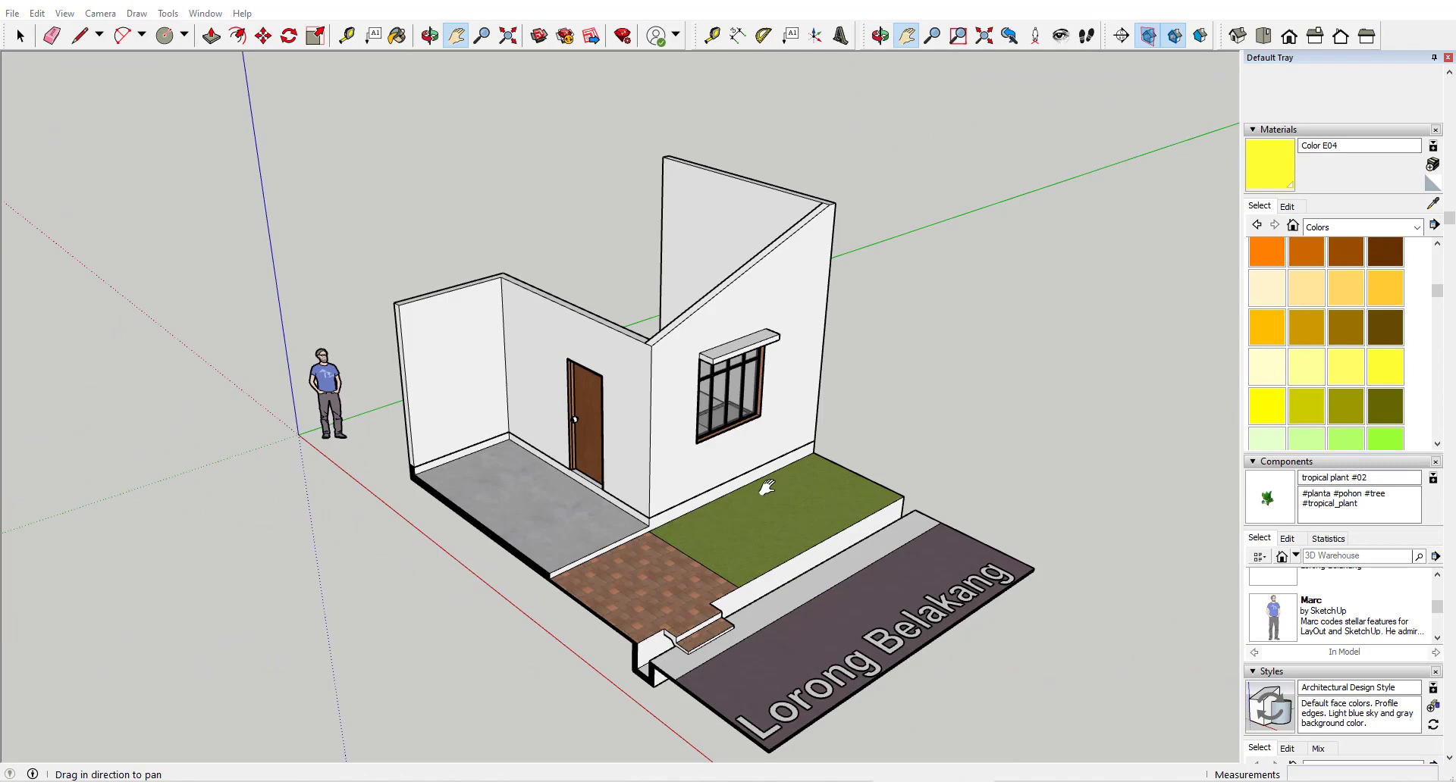
mouse_move(767, 488)
shift+middle_down()
mouse_move(596, 502)
mouse_move(666, 490)
mouse_move(720, 453)
shift+middle_up()
scroll(596, 498, up, 3)
mouse_move(664, 481)
middle_down()
mouse_move(695, 468)
mouse_move(663, 513)
mouse_move(697, 458)
mouse_move(683, 454)
middle_up()
click(500, 351)
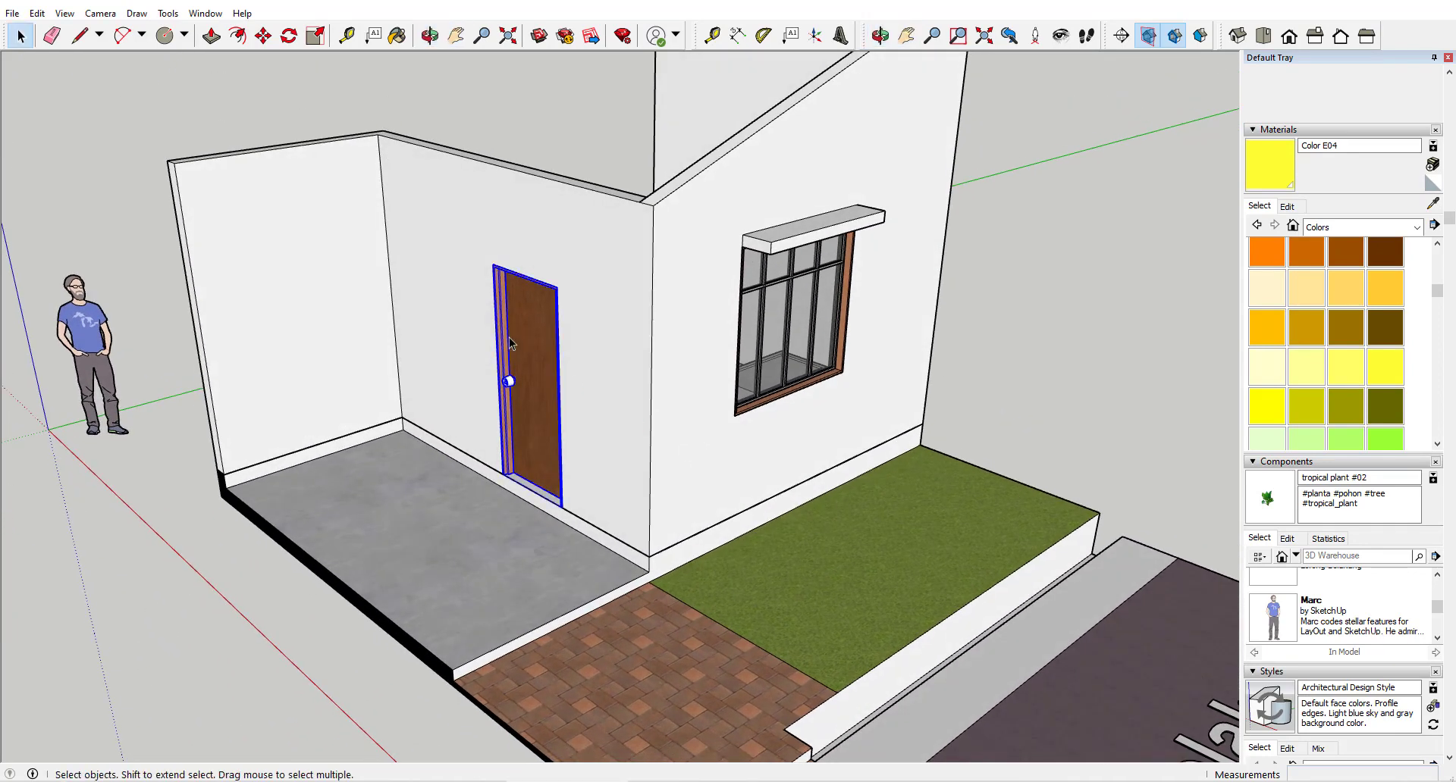
key(Delete)
click(788, 307)
key(Delete)
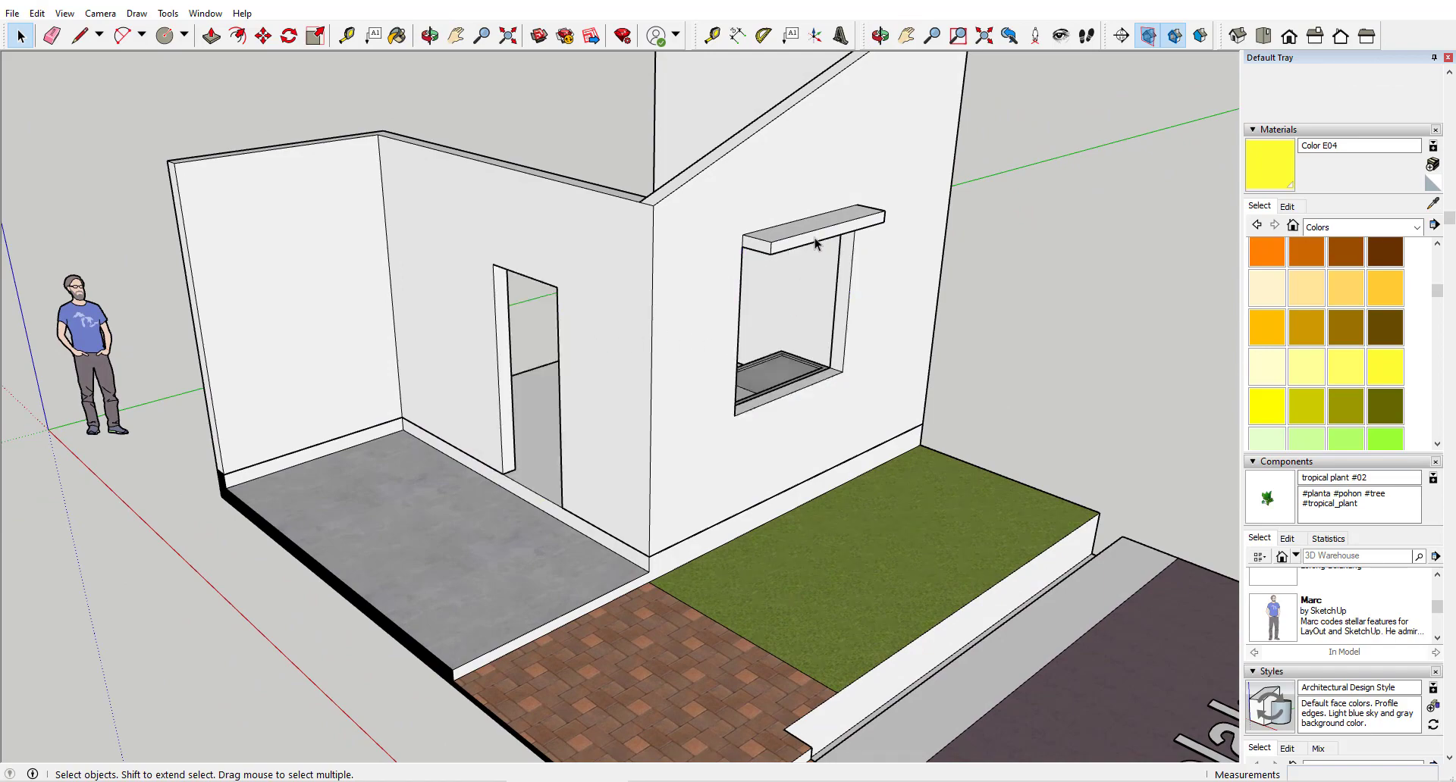
Push the top face of the canopy above the window down by 0.10 m to remove the canopy.
scroll(816, 243, up, 3)
middle_drag(789, 260, 762, 201)
shift+middle_drag(762, 201, 652, 517)
scroll(693, 293, up, 2)
key(p)
click(674, 513)
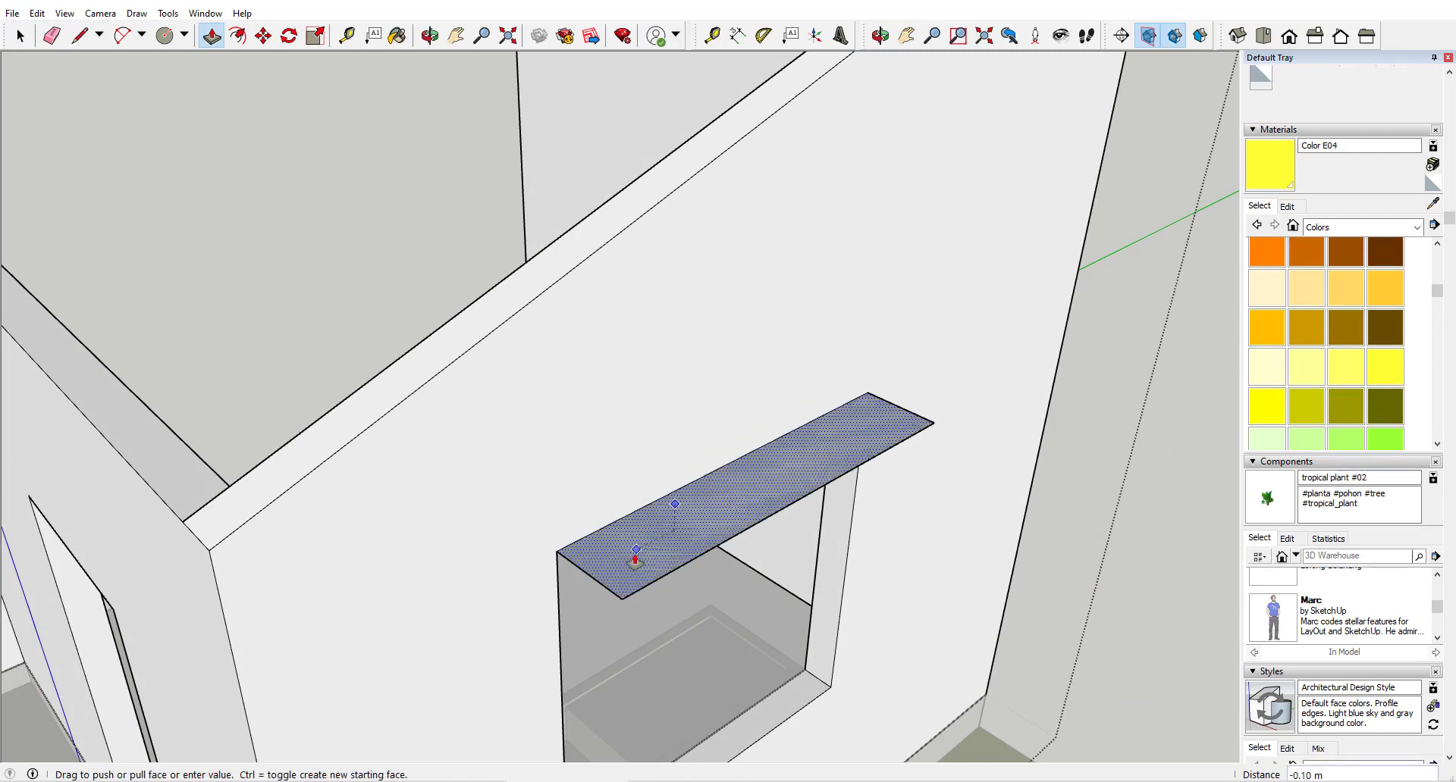
click(634, 564)
key(space)
scroll(784, 544, down, 4)
key(Escape)
Open the wall group and delete the window opening's edges to close the hole in the wall.
middle_drag(820, 569, 641, 431)
click(639, 429)
double_click(640, 430)
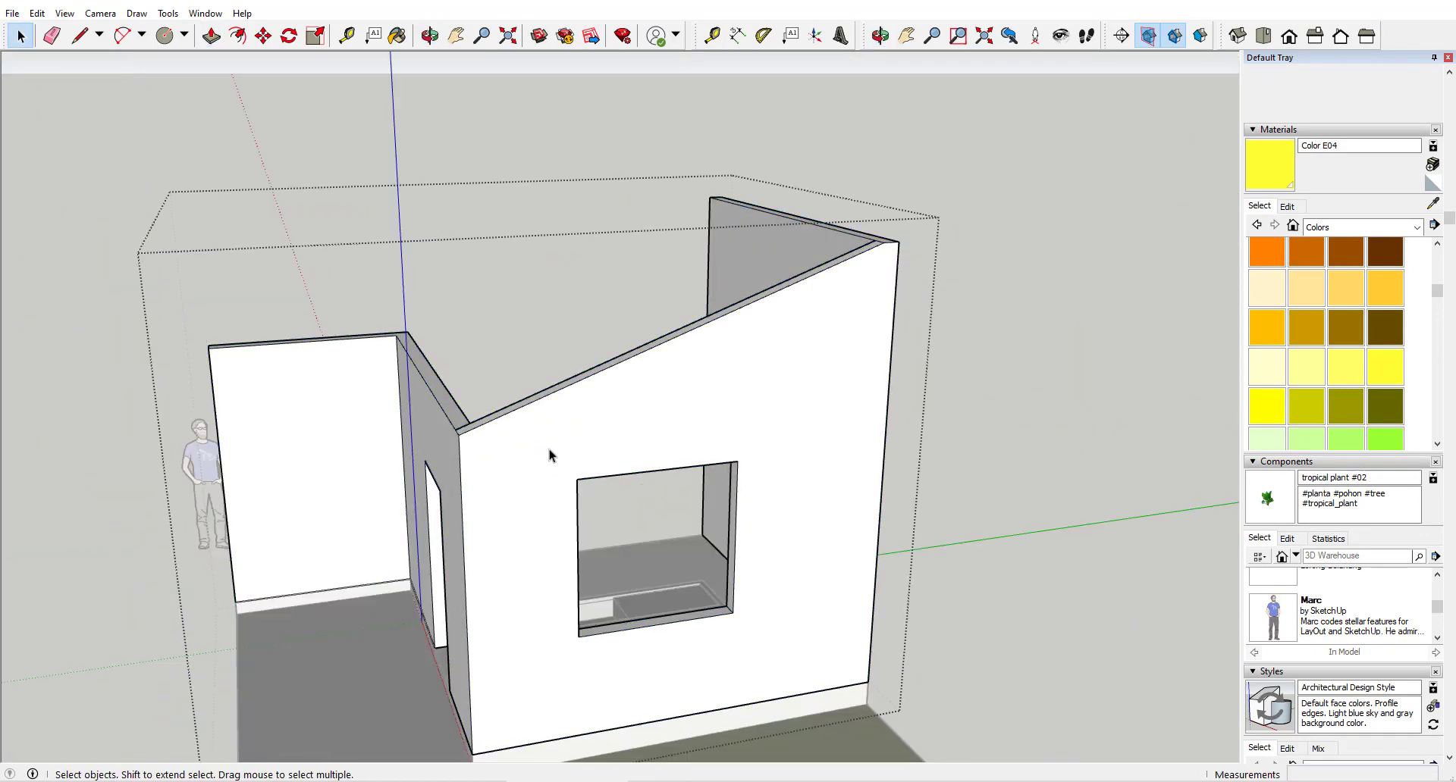
drag(552, 432, 764, 665)
key(Delete)
Push/Pull the side face of the doorway 0.90 m across to the opposite edge to fill the door opening.
middle_drag(926, 561, 1052, 490)
scroll(829, 546, up, 3)
middle_drag(829, 546, 852, 522)
key(p)
click(851, 521)
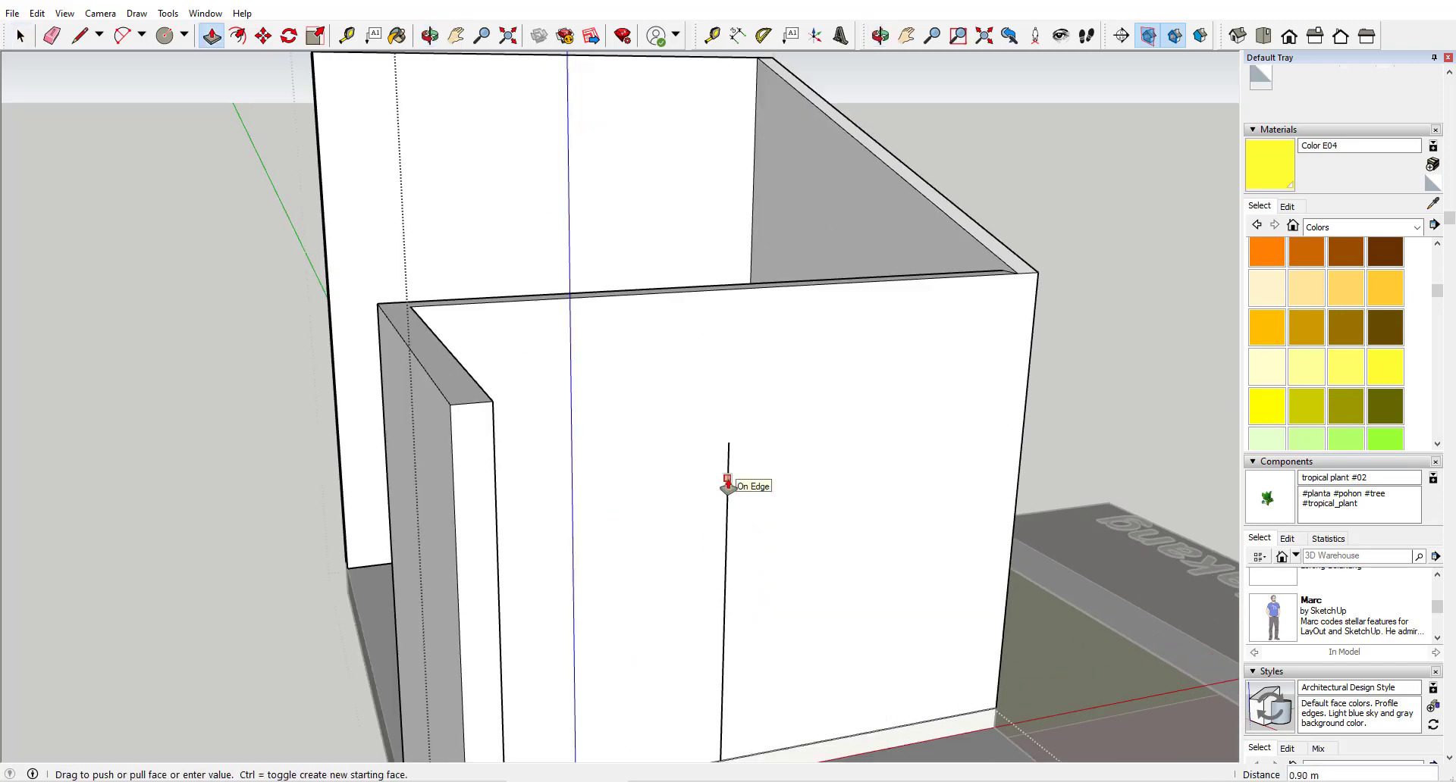
click(727, 484)
Leave the wall group and delete the sink inside the room.
scroll(739, 489, down, 4)
middle_drag(747, 493, 1164, 561)
key(space)
key(Escape)
click(722, 424)
key(Delete)
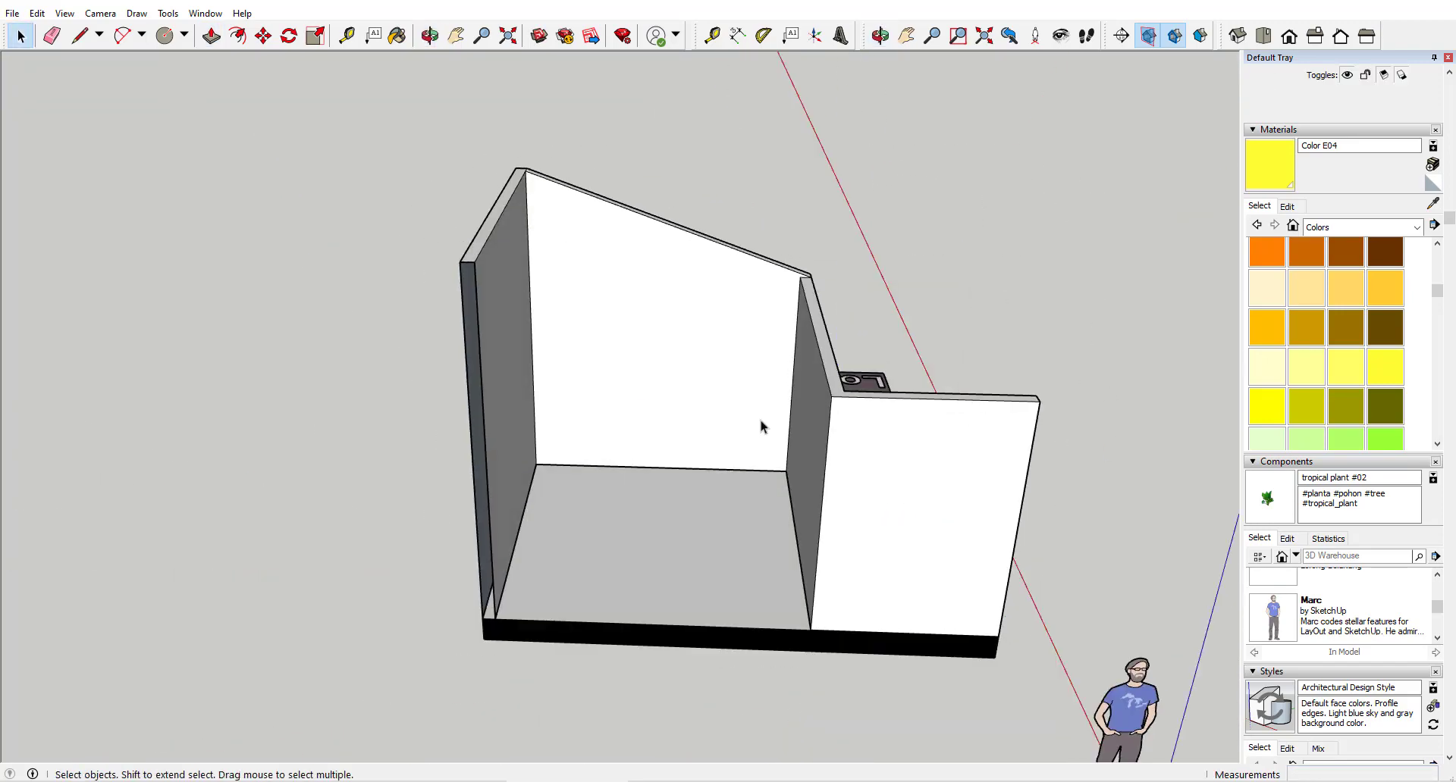
Sample the terrace's Polished Concrete New material and apply it to the grass and brick paving faces in the ground group.
middle_drag(760, 425, 545, 379)
middle_drag(545, 379, 558, 489)
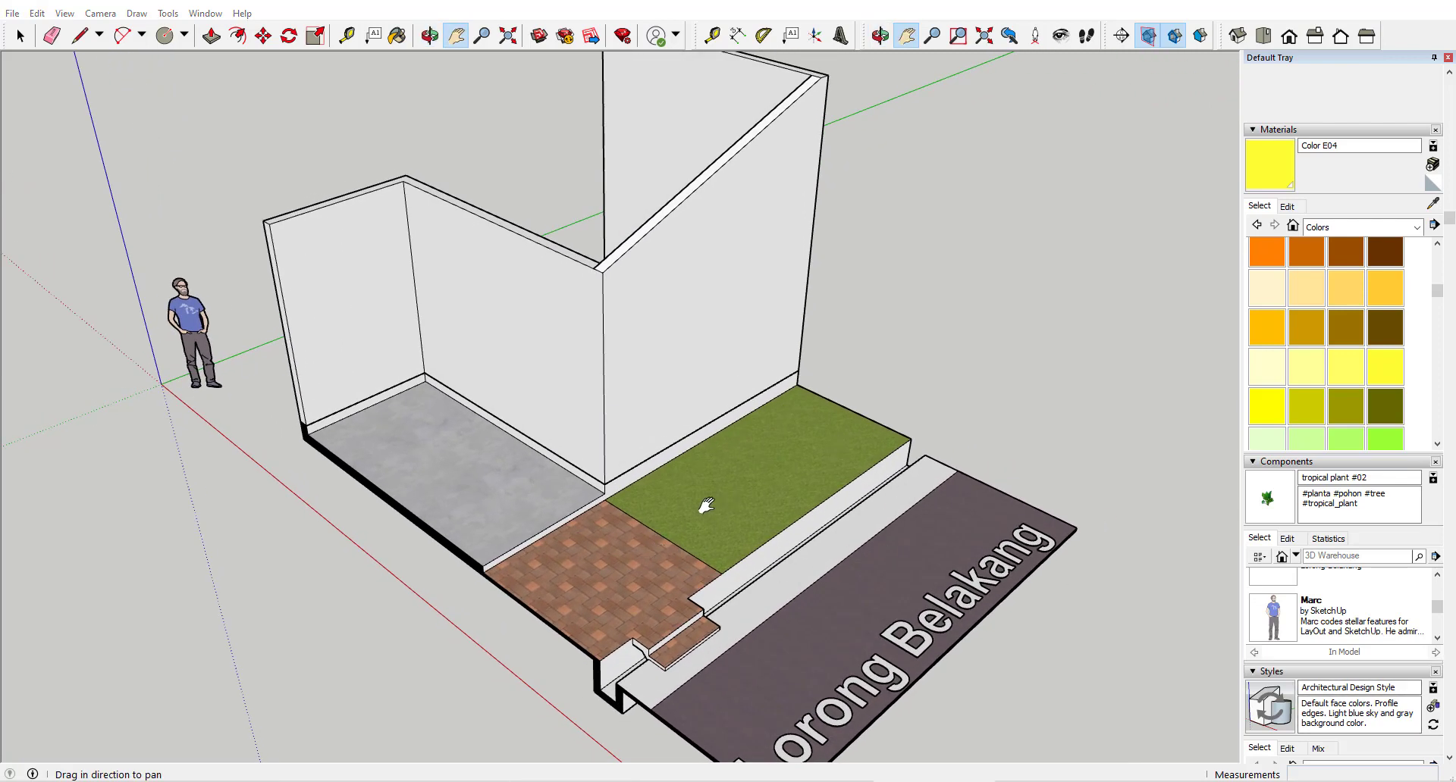
key(space)
double_click(682, 520)
click(699, 521)
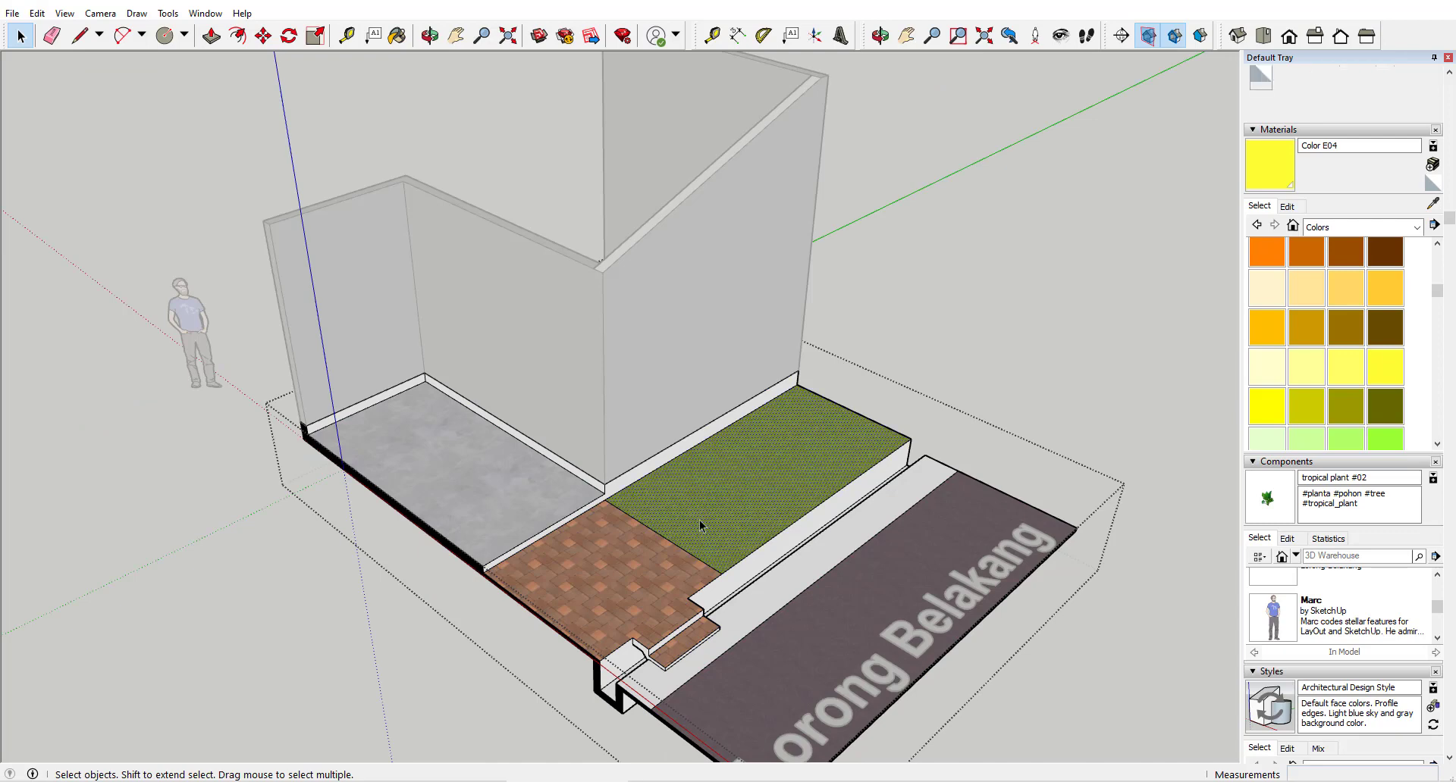
scroll(1316, 351, up, 6)
click(1267, 254)
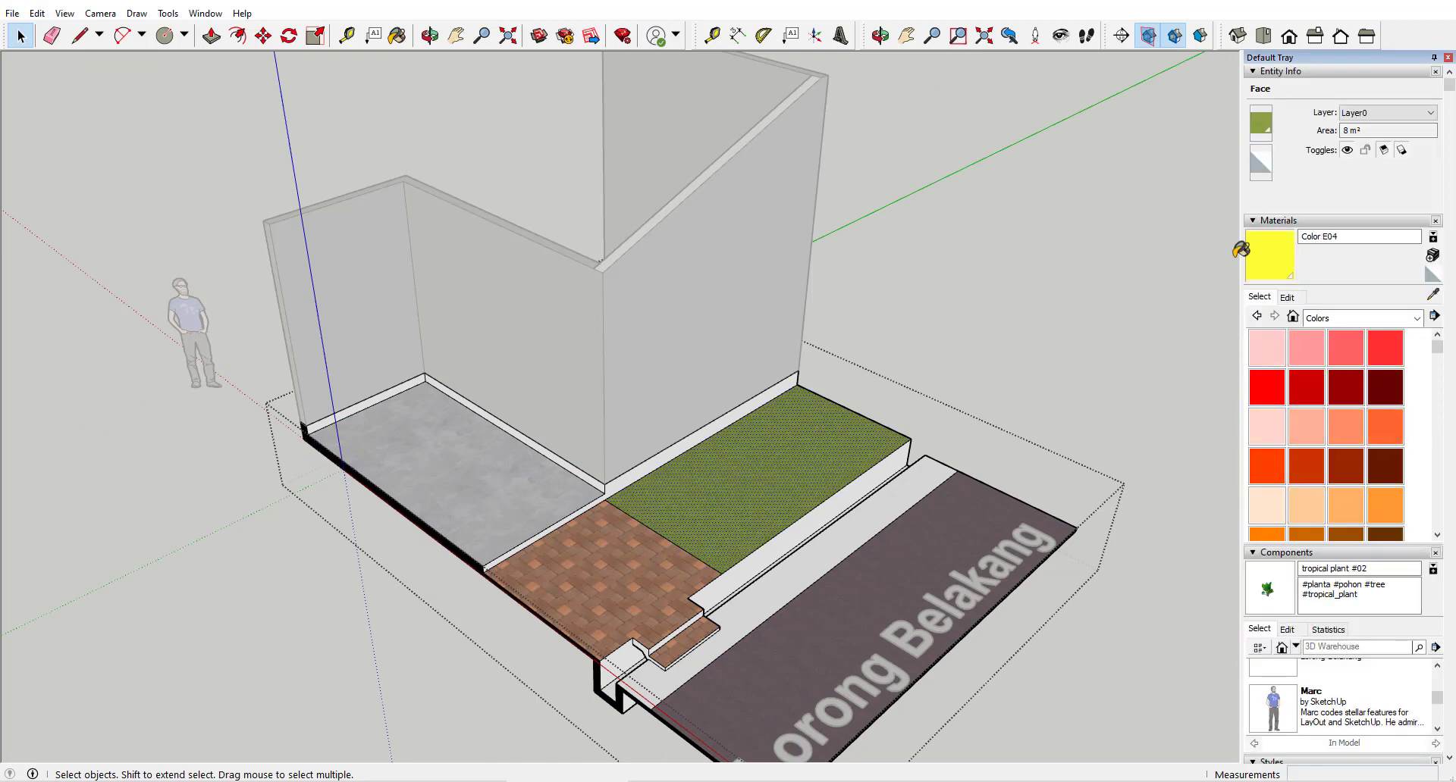
alt+click(507, 464)
click(701, 515)
click(628, 564)
key(space)
key(Escape)
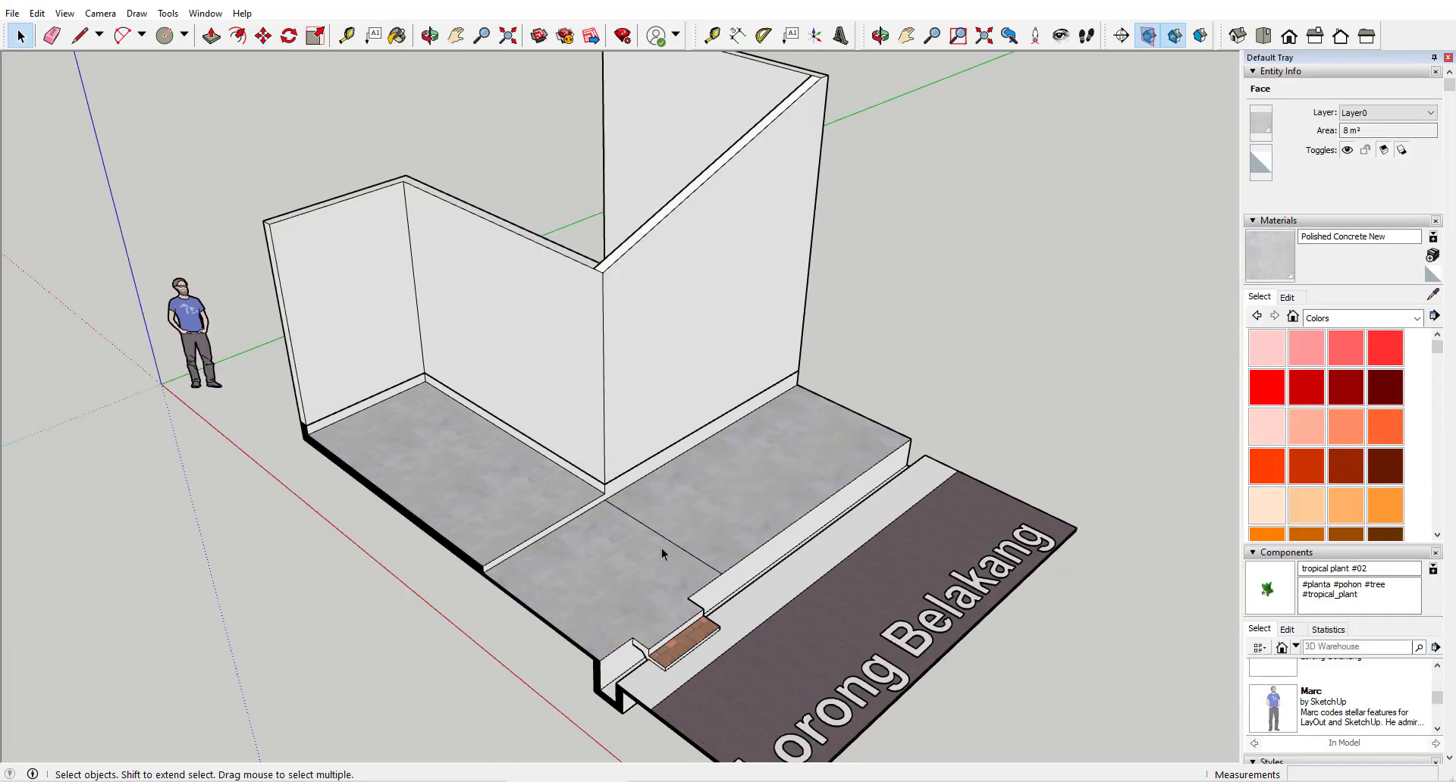
Delete the edge dividing the former grass and paving areas in the ground group so they form one surface.
scroll(650, 554, up, 5)
click(655, 533)
key(Escape)
scroll(788, 462, down, 5)
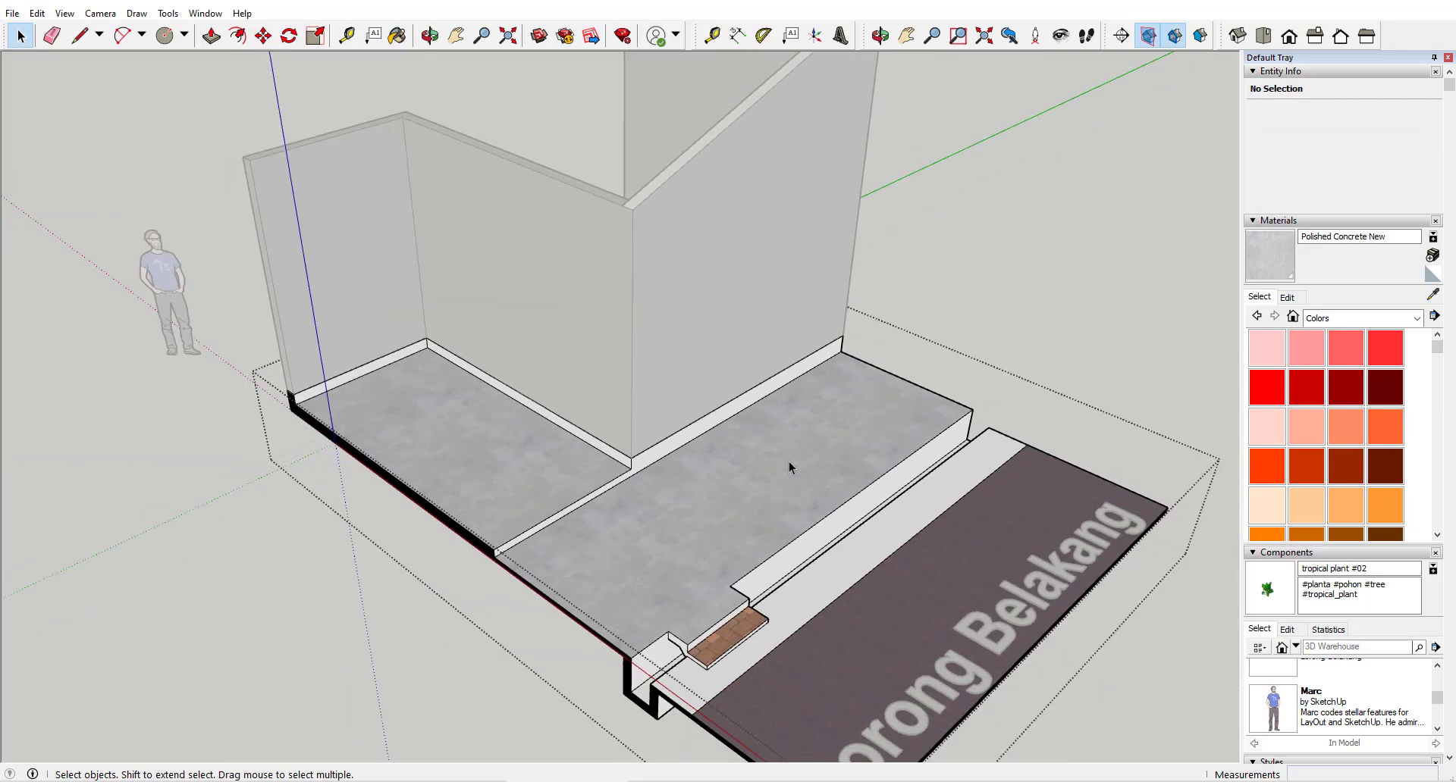
middle_drag(980, 316, 754, 498)
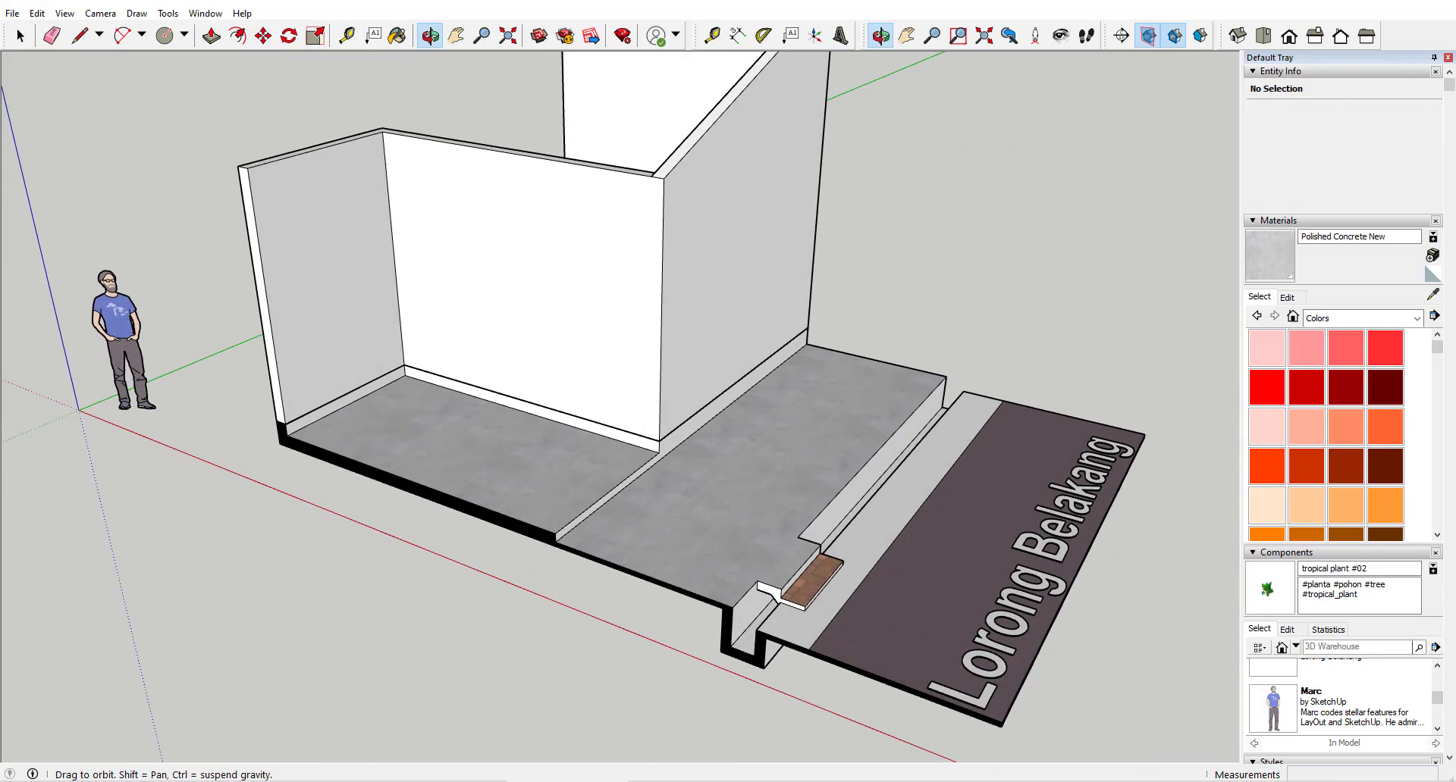
drag(914, 532, 475, 470)
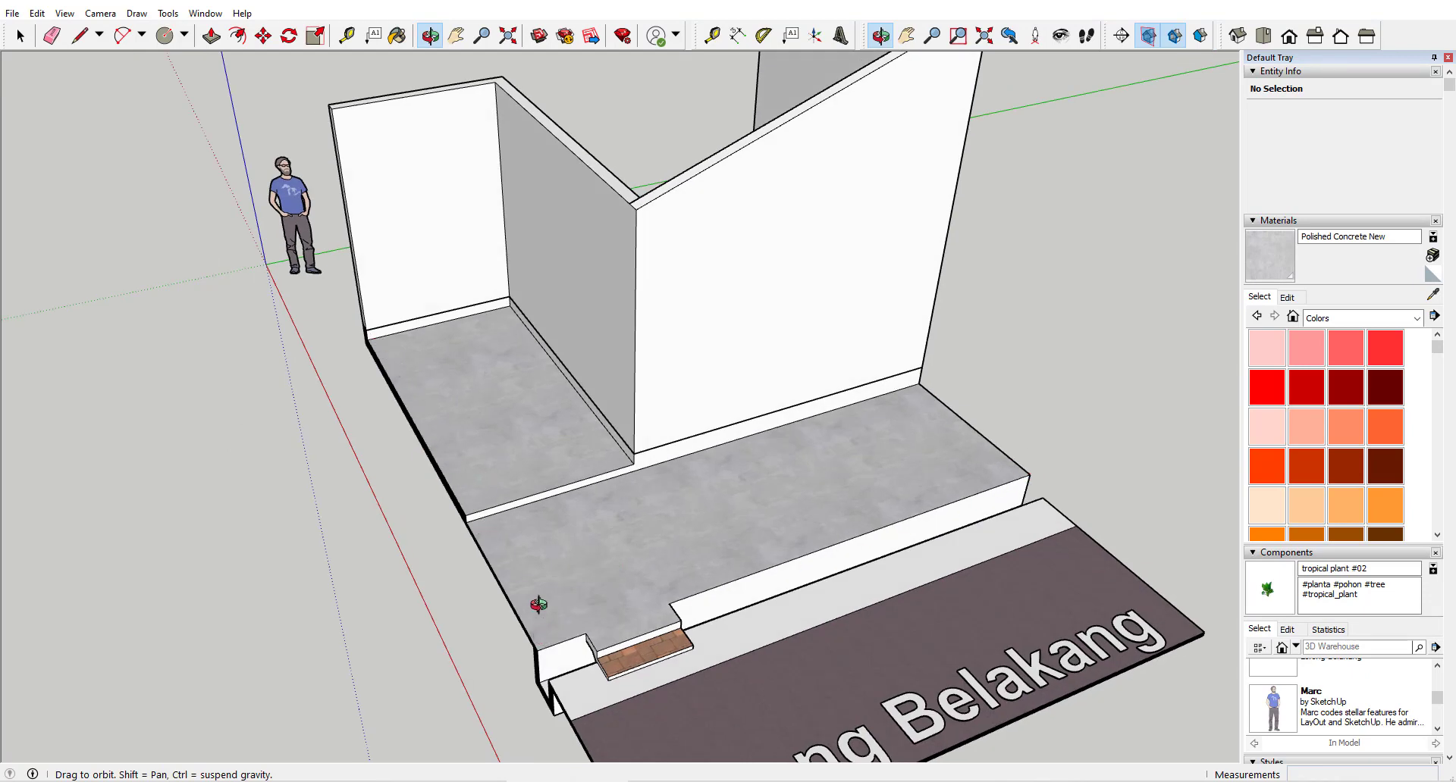
drag(405, 362, 749, 318)
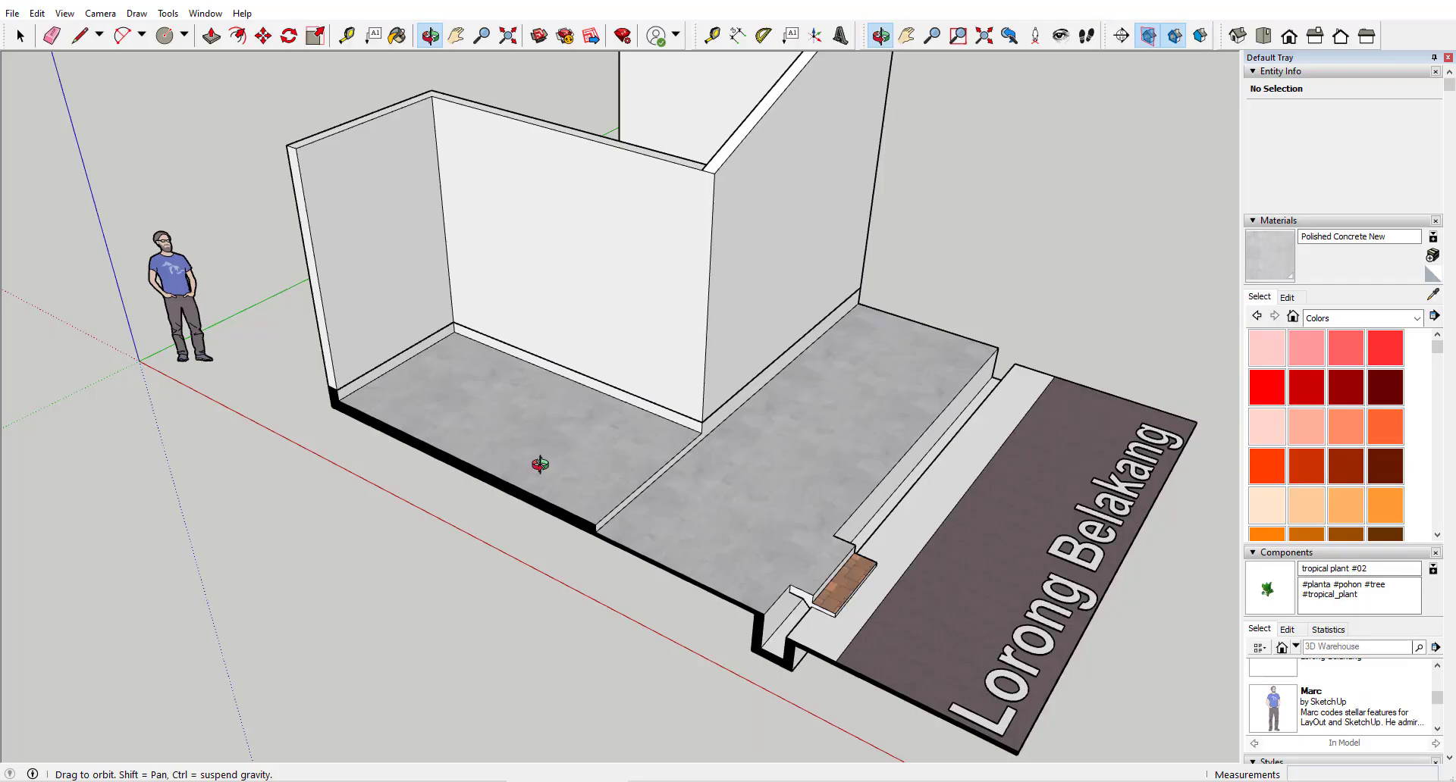
Draw a 0.15 m square at the front outer corner of the lower concrete floor and make it a group.
scroll(648, 539, up, 8)
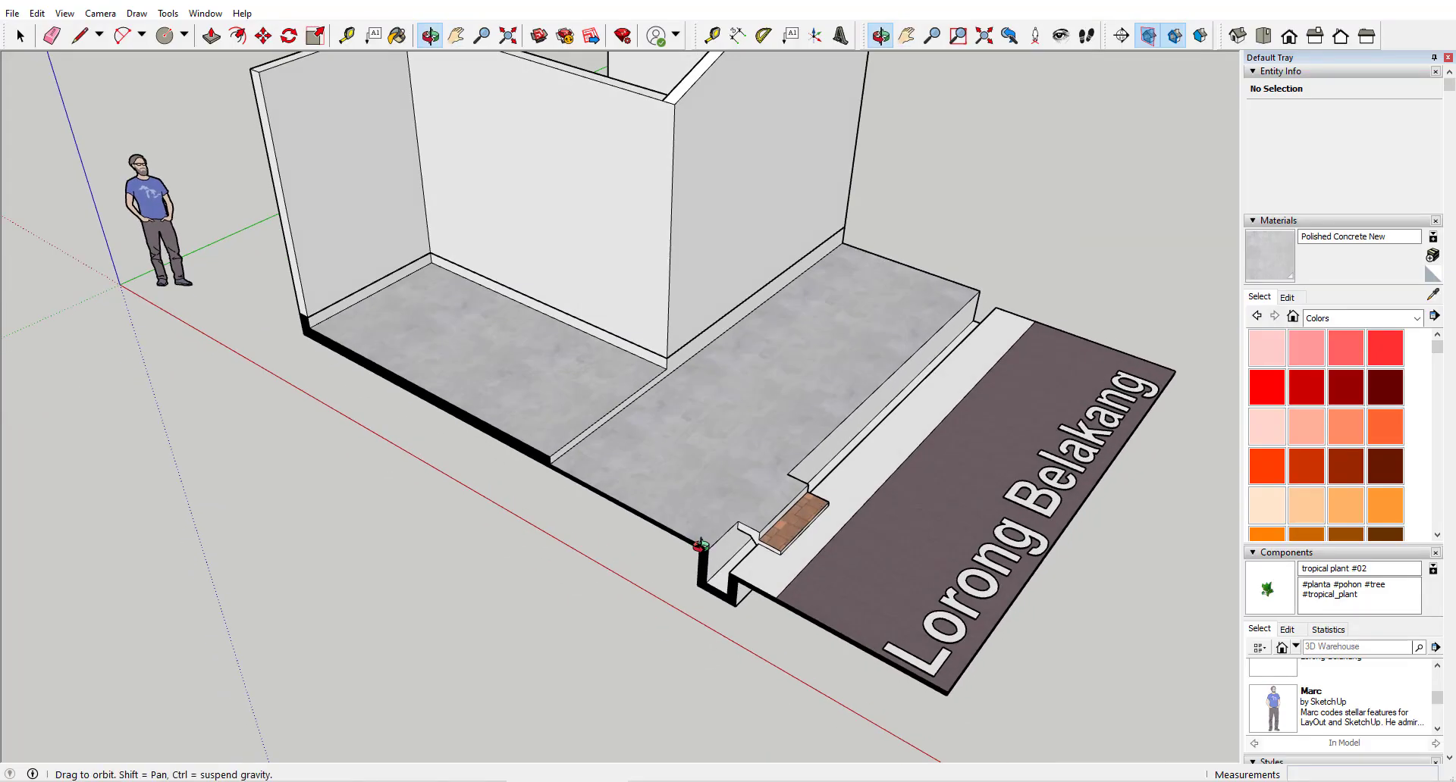
key(l)
click(664, 570)
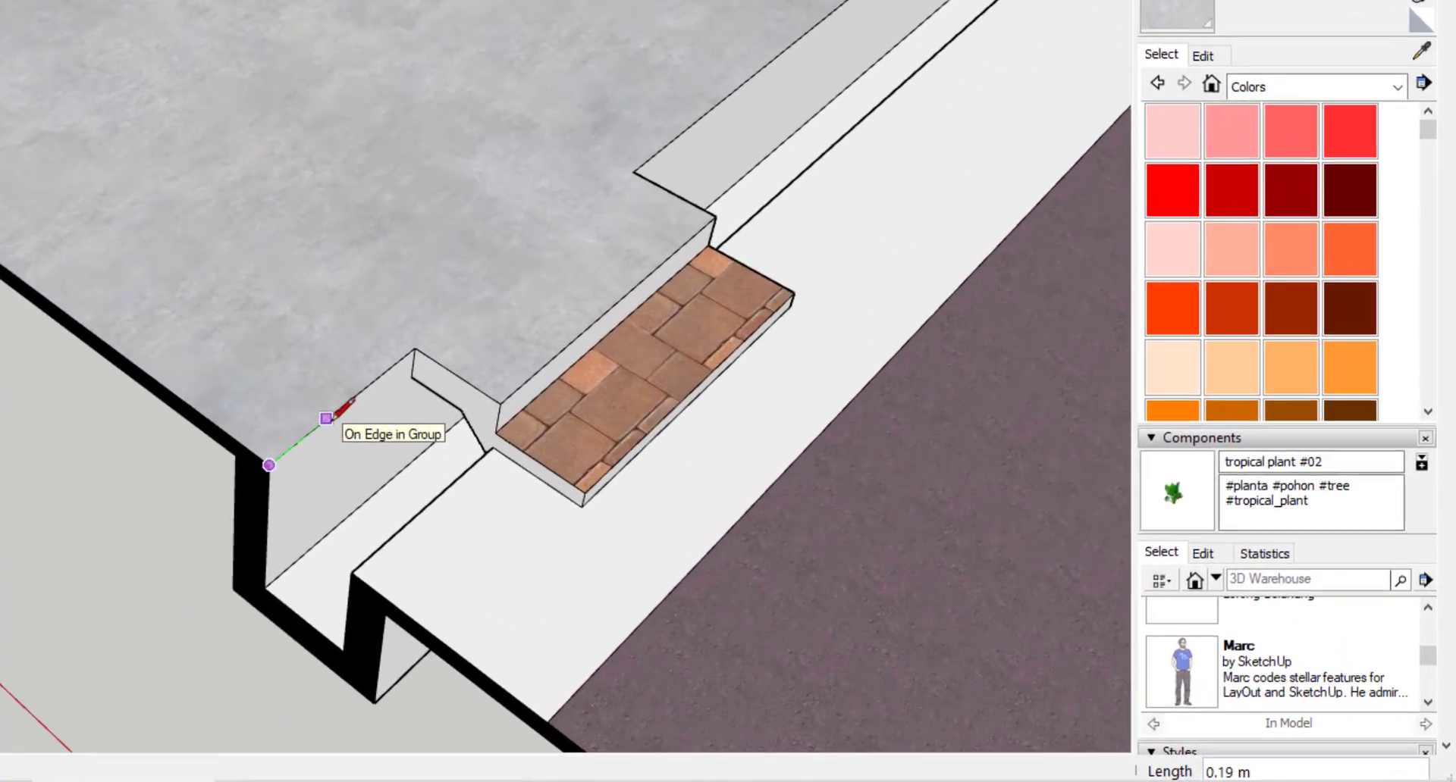
text(.15)
key(Return)
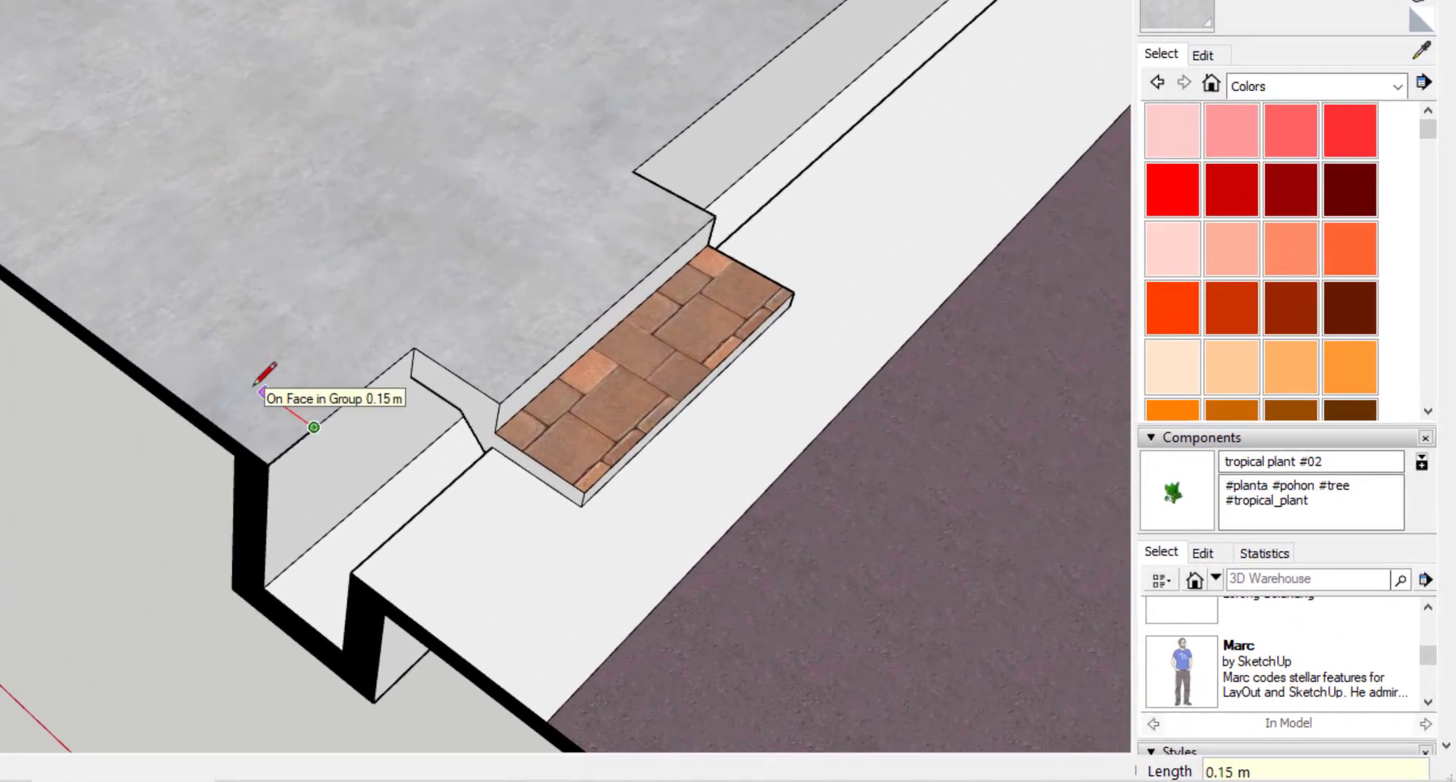
click(217, 426)
click(268, 464)
key(space)
double_click(266, 432)
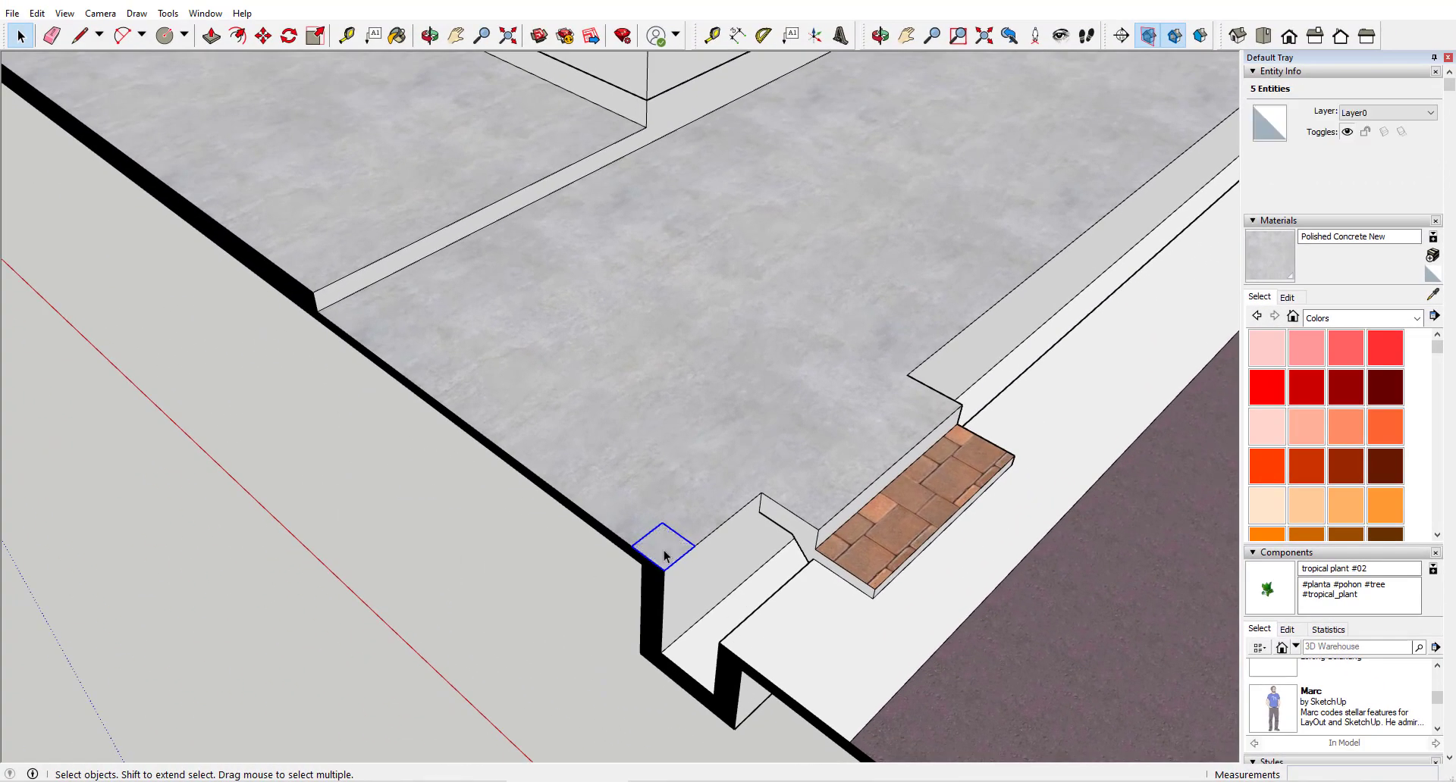
key(ctrl+g)
Push/Pull the square inside its group upward into a tall corner post and leave the group.
middle_drag(267, 434, 253, 241)
double_click(667, 515)
key(p)
click(667, 515)
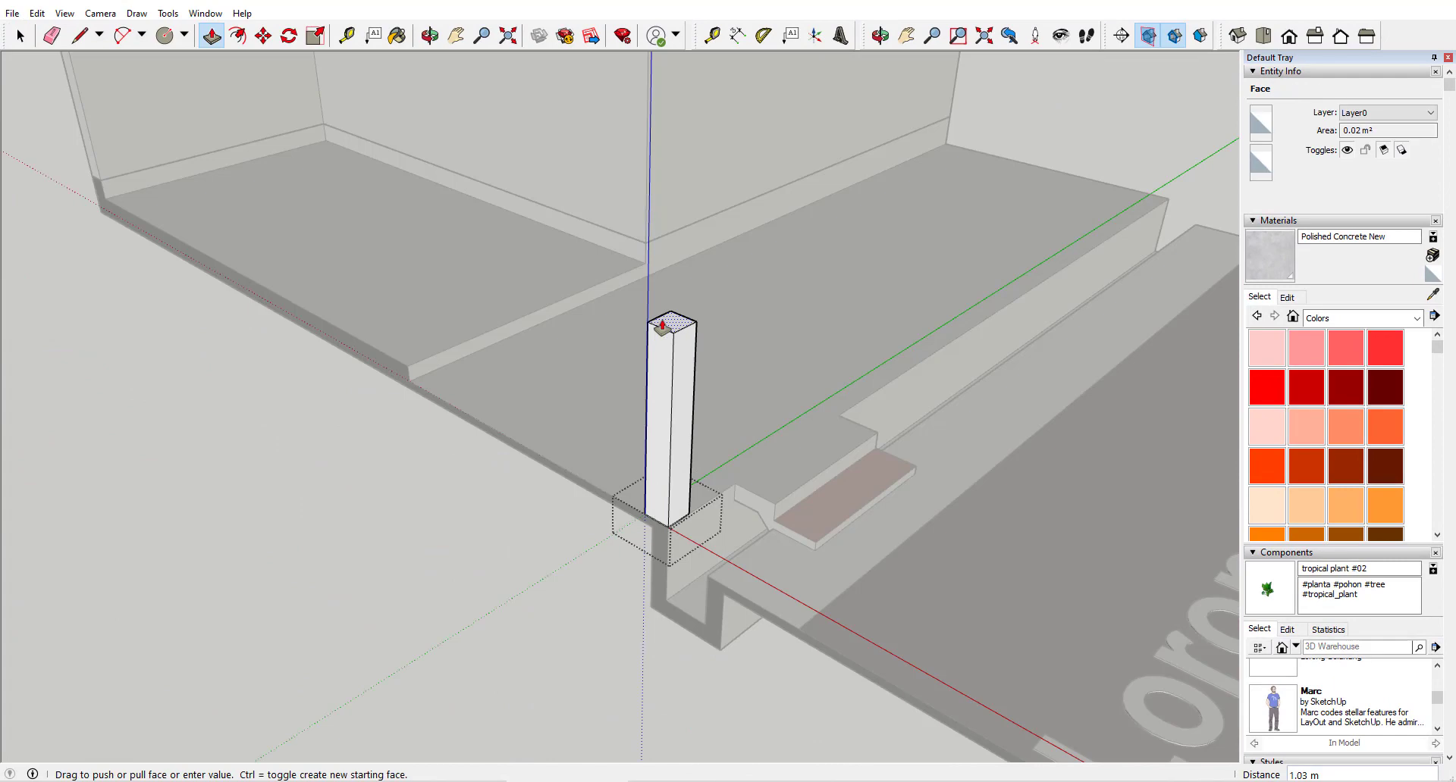
key(Return)
scroll(658, 330, down, 2)
key(space)
key(Escape)
Copy the corner post 5.85 m along the drain-side edge of the lower floor to its far corner.
middle_drag(649, 401, 549, 445)
key(space)
click(558, 485)
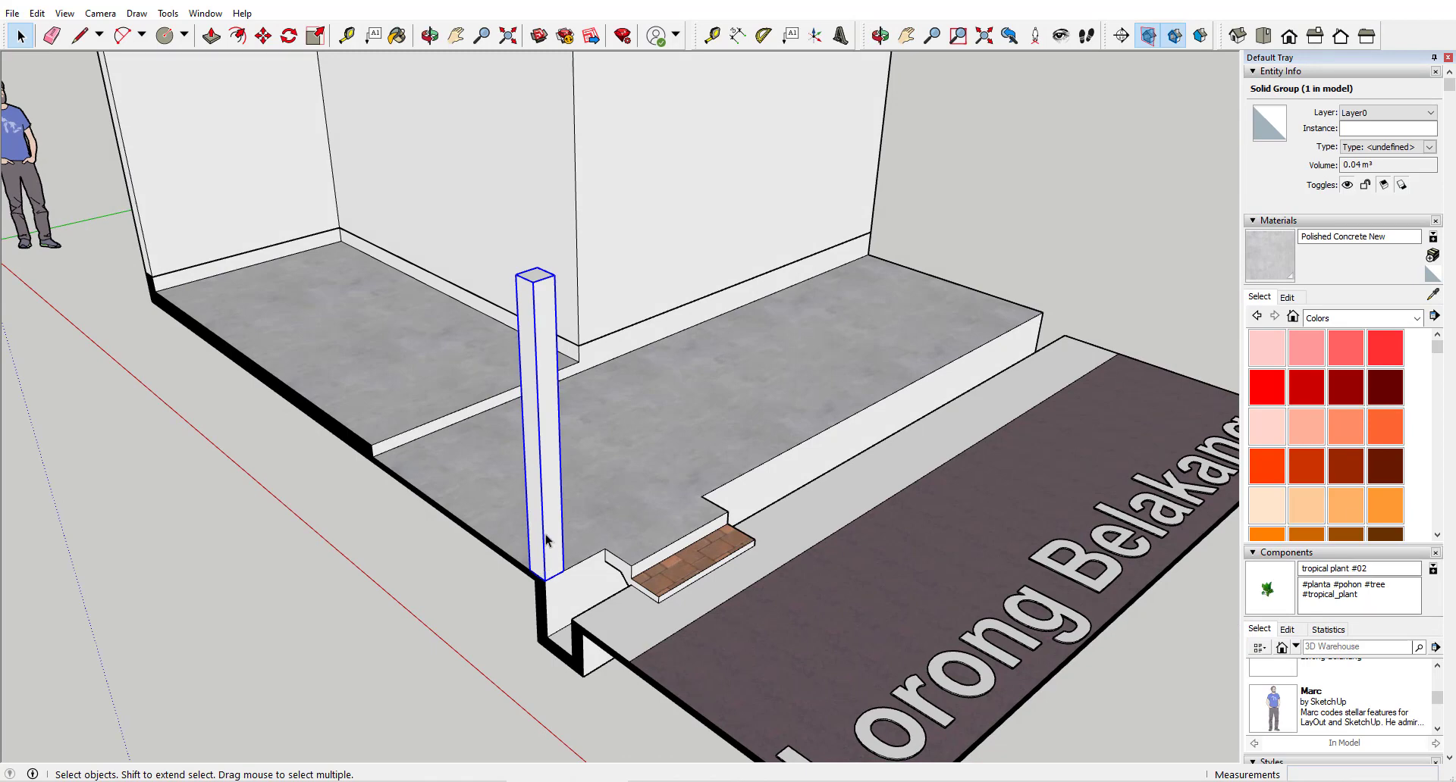
middle_drag(546, 539, 565, 558)
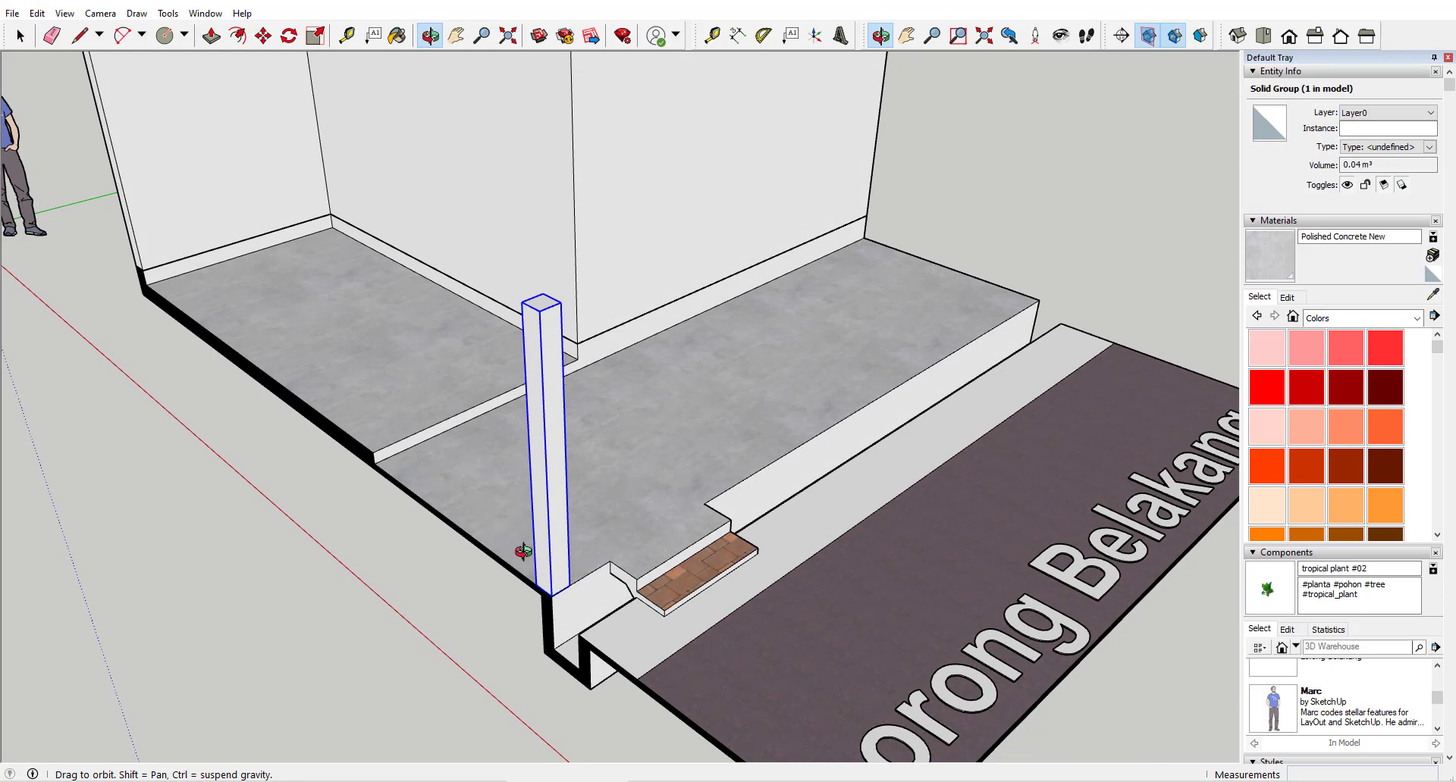
middle_drag(585, 594, 585, 571)
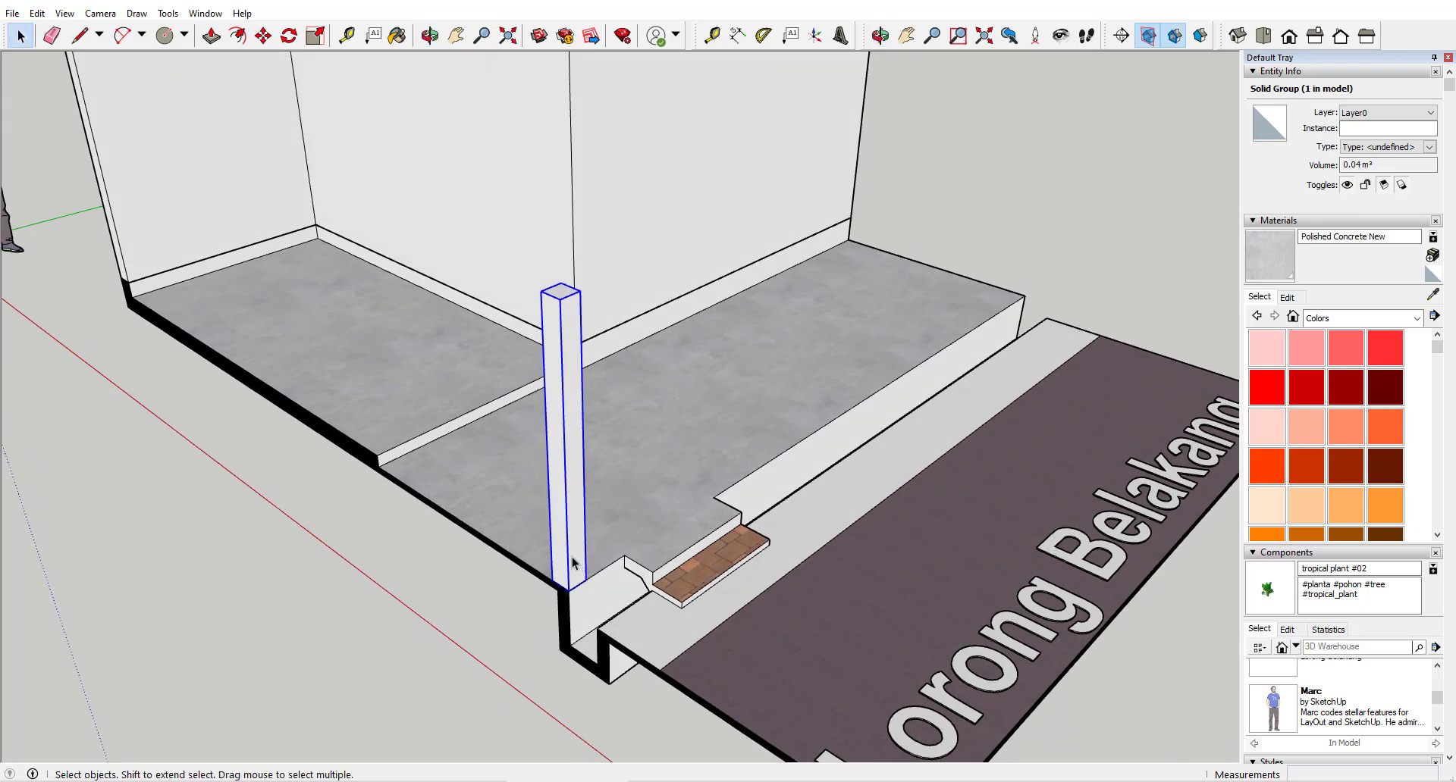
click(572, 590)
click(1025, 300)
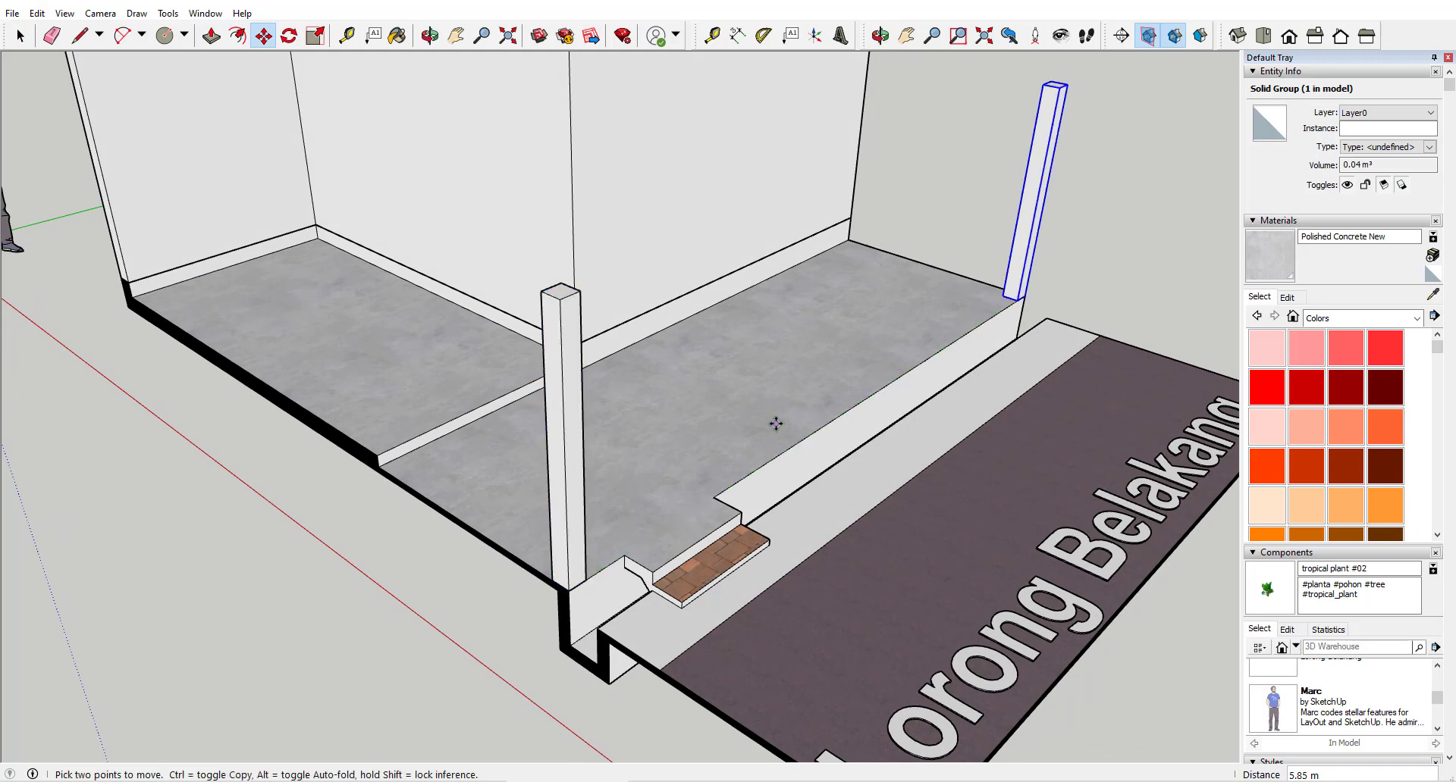
Offset the lower floor face in the ground group inward by 0.15 m.
scroll(699, 557, up, 2)
key(space)
double_click(699, 557)
click(542, 571)
scroll(472, 540, up, 2)
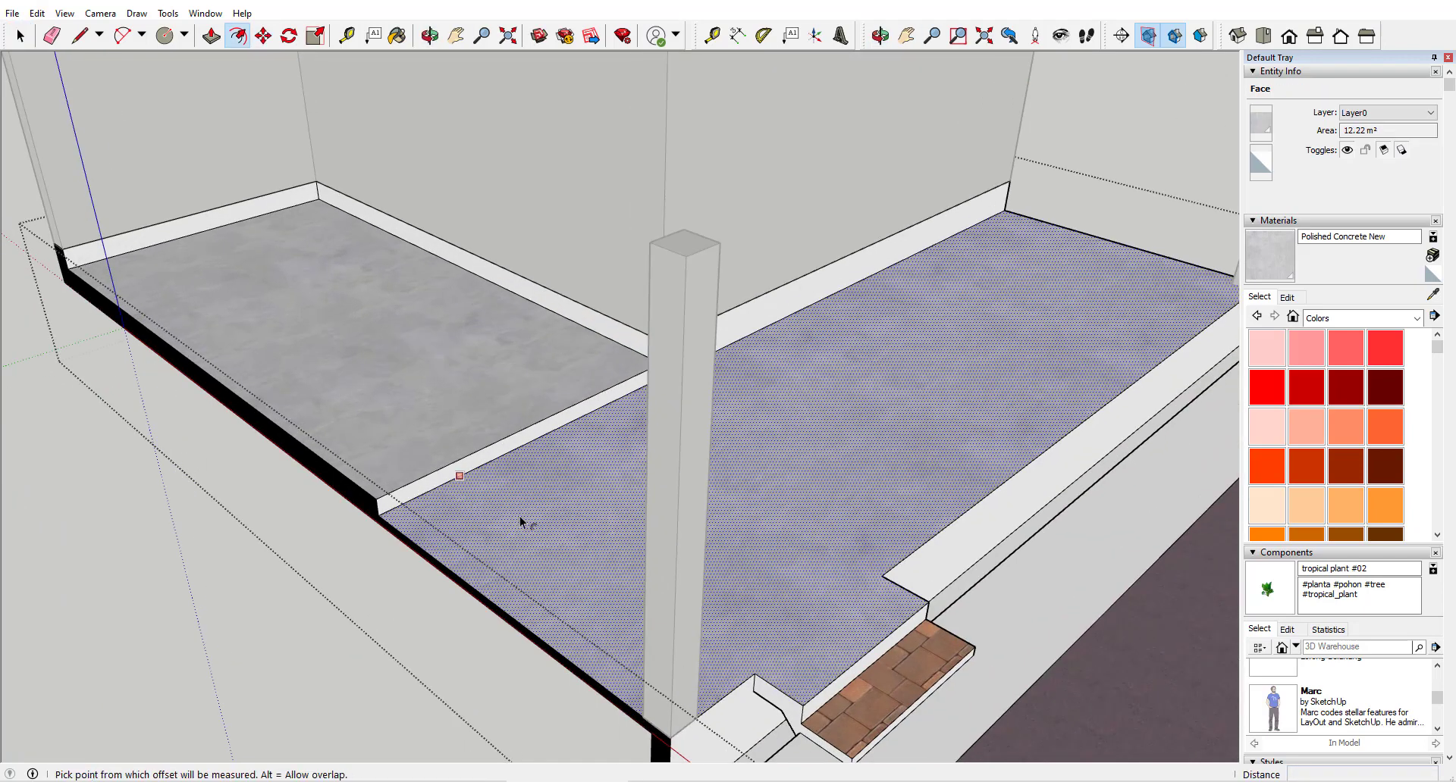
click(590, 589)
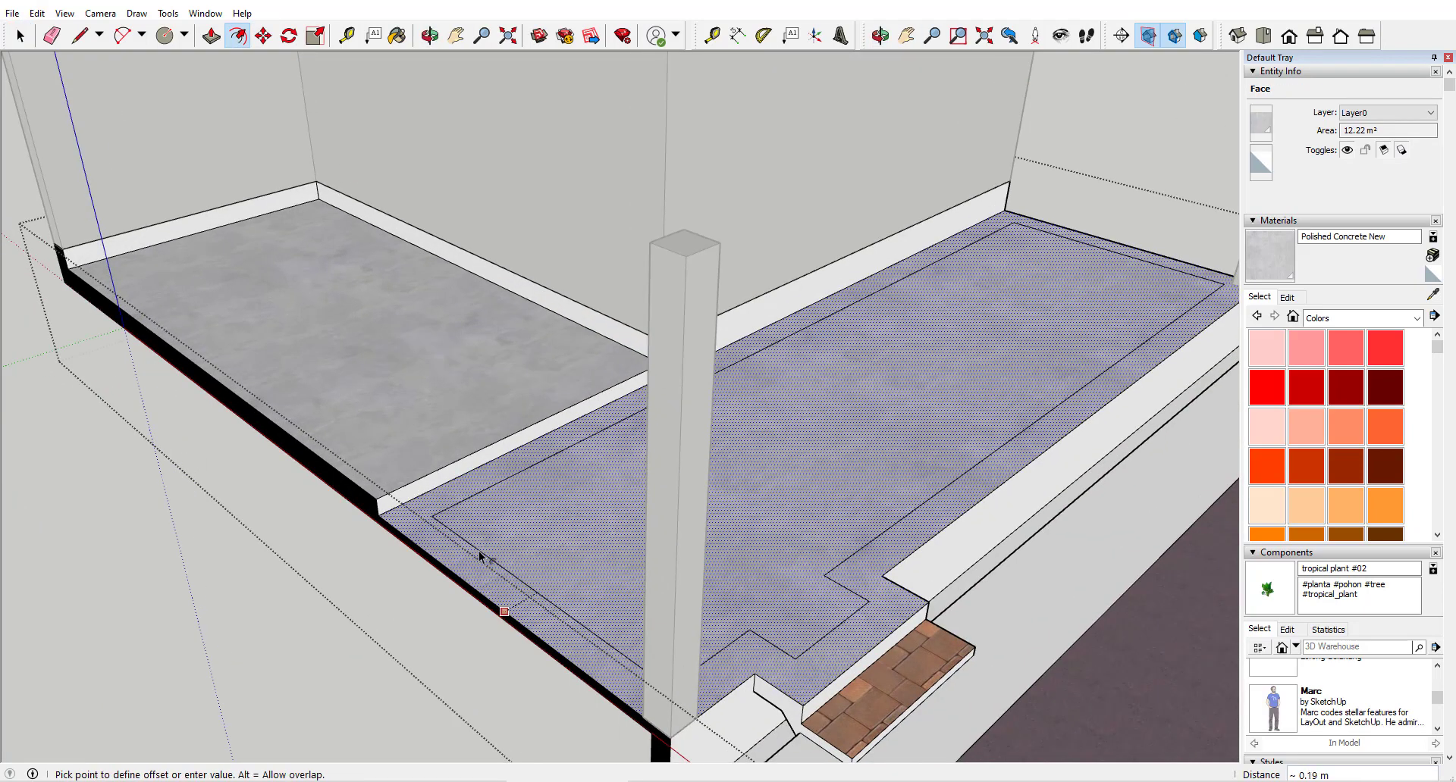
text(.15)
key(Return)
Close the border strip with lines at both sides of the brick step and delete the surplus offset edges across the entrance.
key(l)
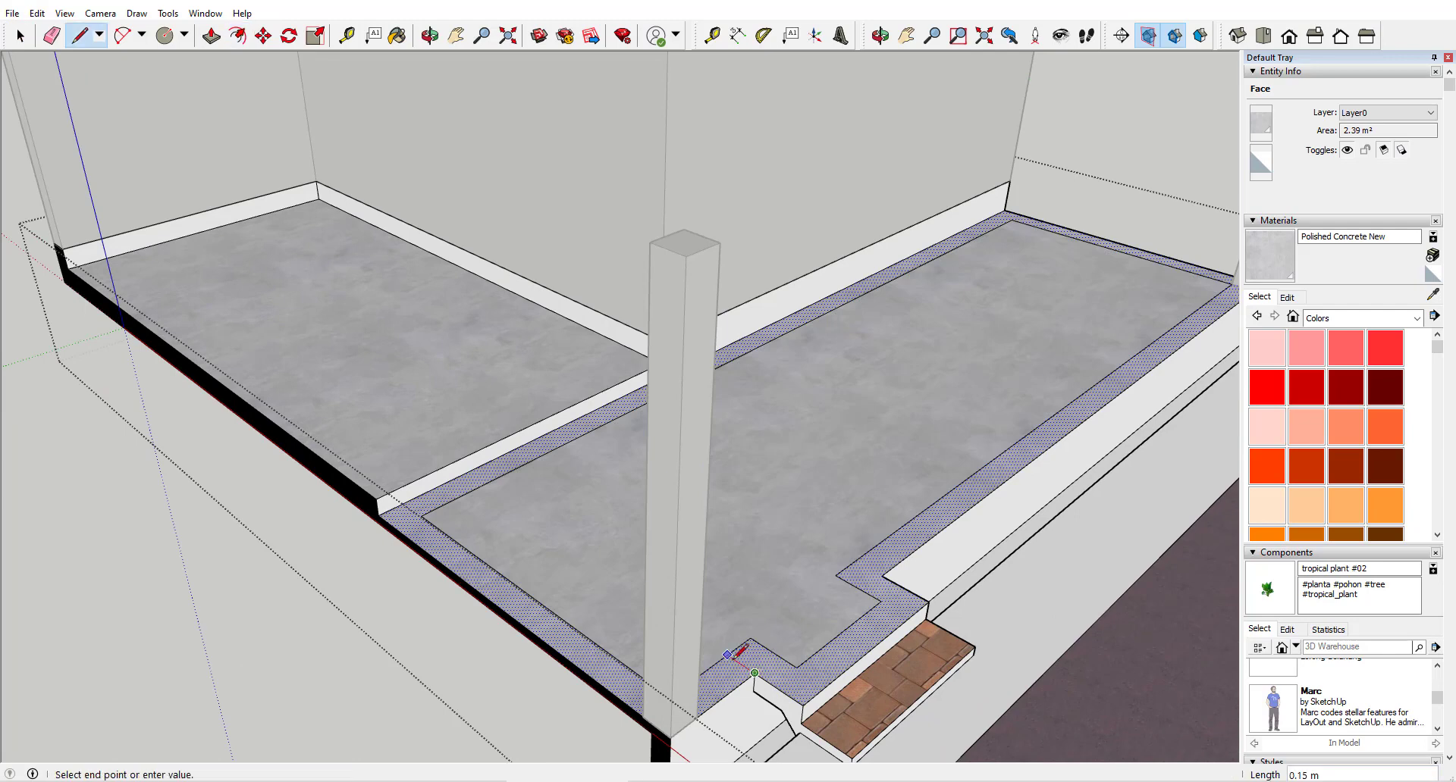
click(865, 566)
key(space)
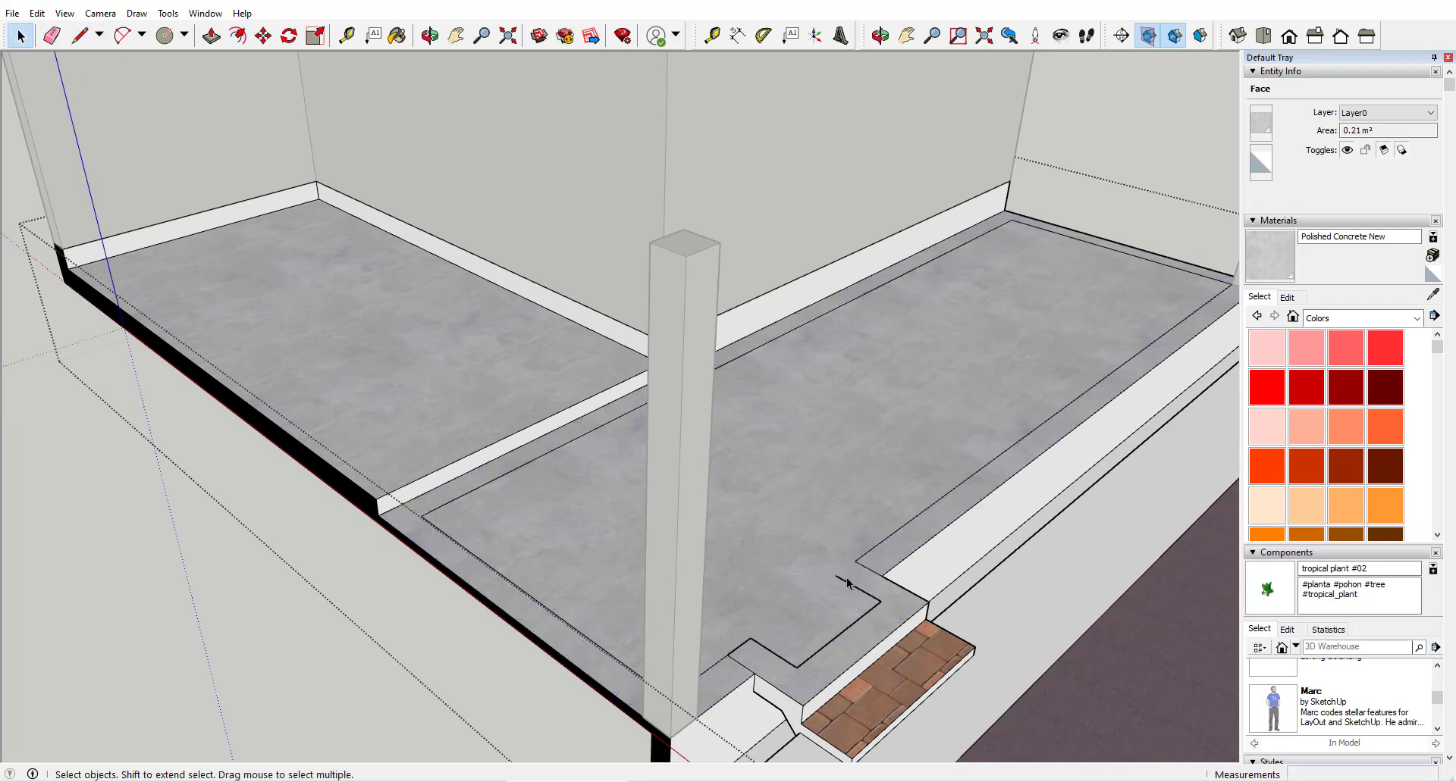
click(847, 581)
key(Delete)
click(849, 629)
click(741, 646)
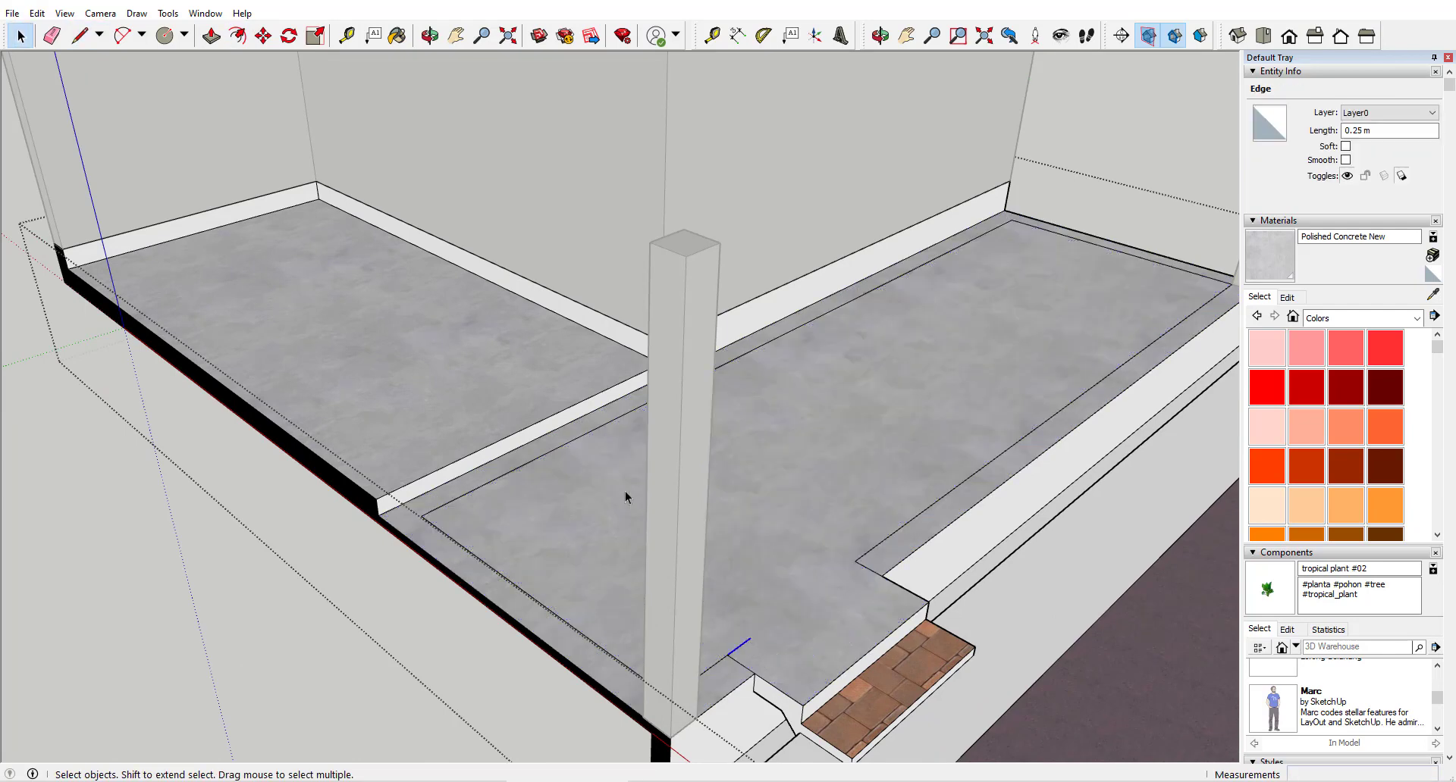
Move the house-side edge of the offset outline 0.15 m onto the floor's edge below the raised floor.
key(m)
click(423, 517)
click(404, 503)
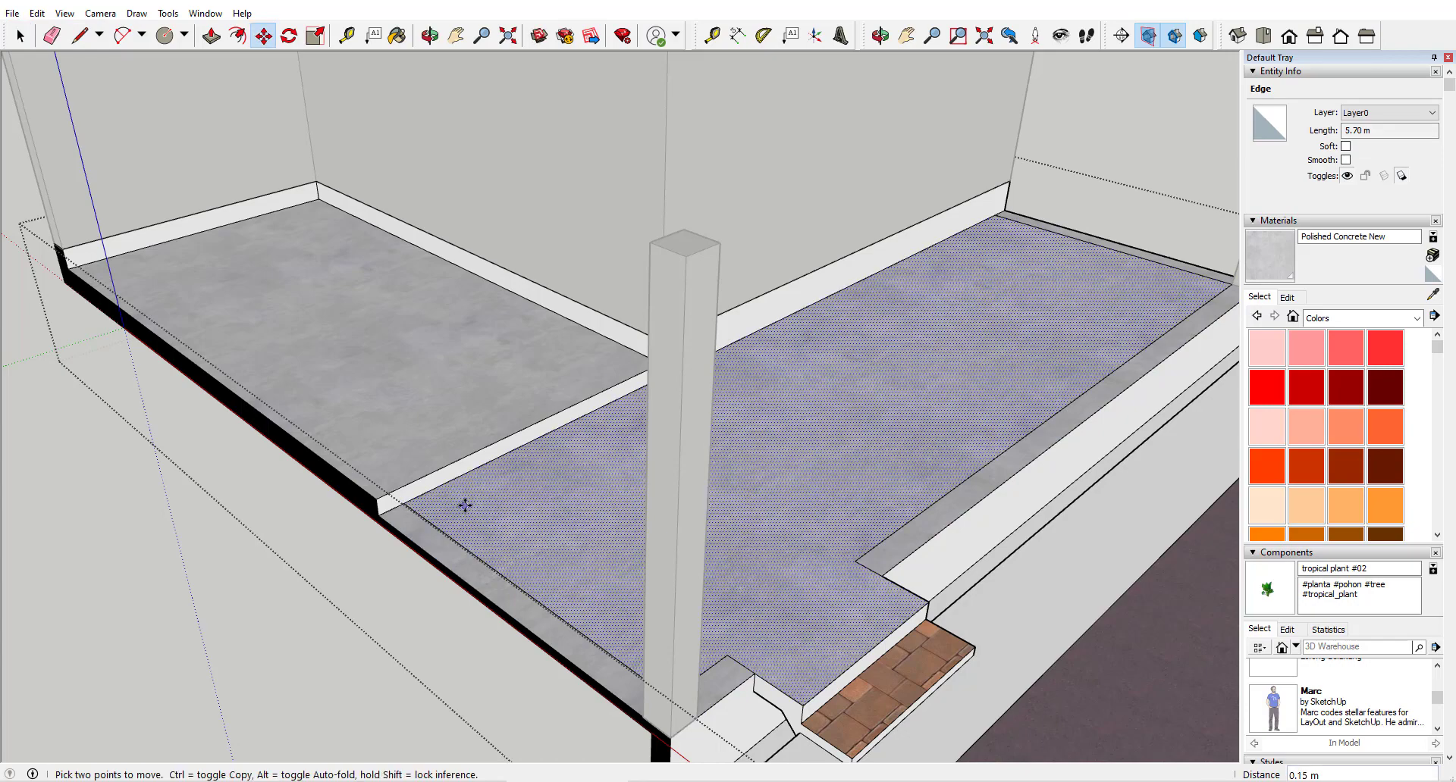
Push/Pull the border strips on both sides of the entrance up 0.09 m to form a low kerb.
key(p)
click(532, 605)
click(366, 493)
click(915, 525)
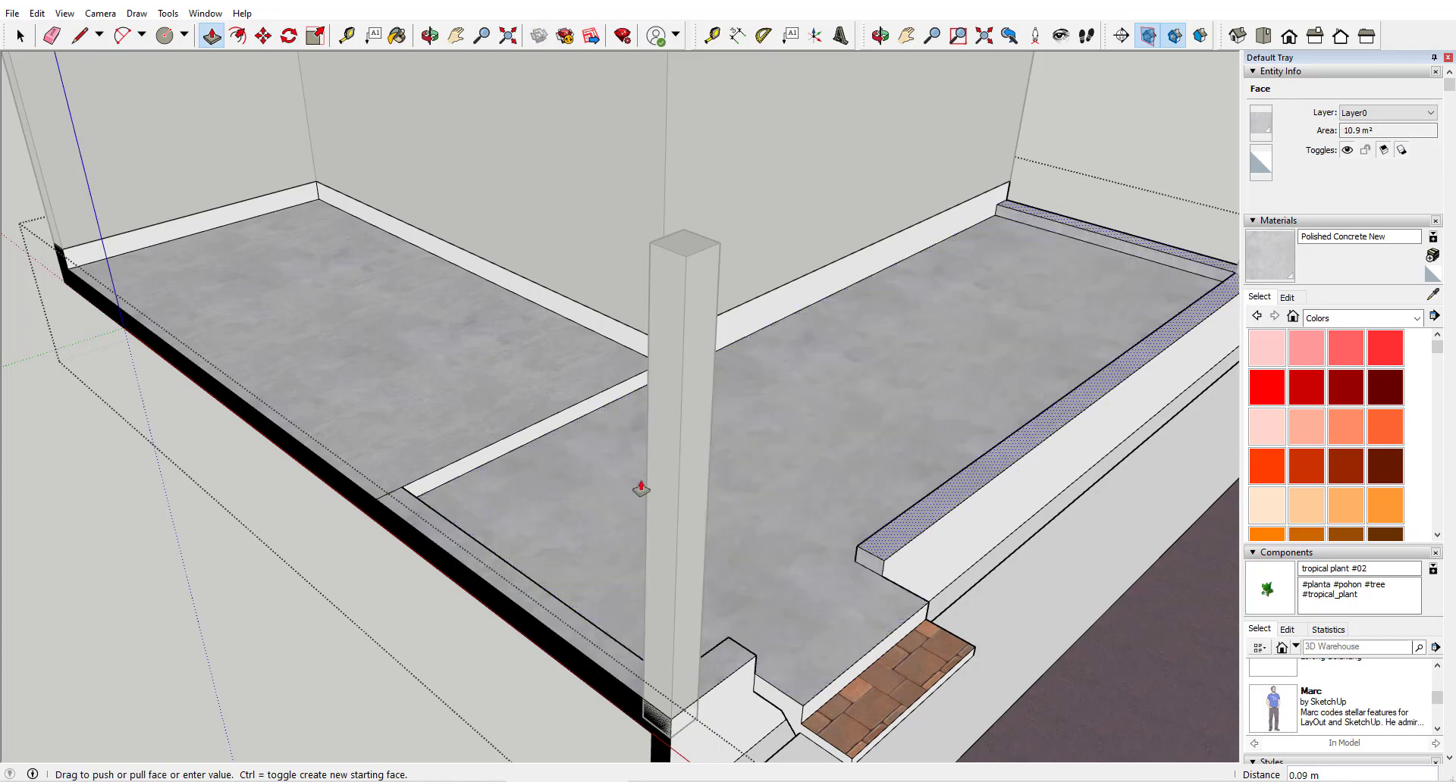
click(524, 432)
Delete the leftover edge between the kerb and the raised floor and leave the ground group.
middle_drag(680, 519, 714, 495)
key(space)
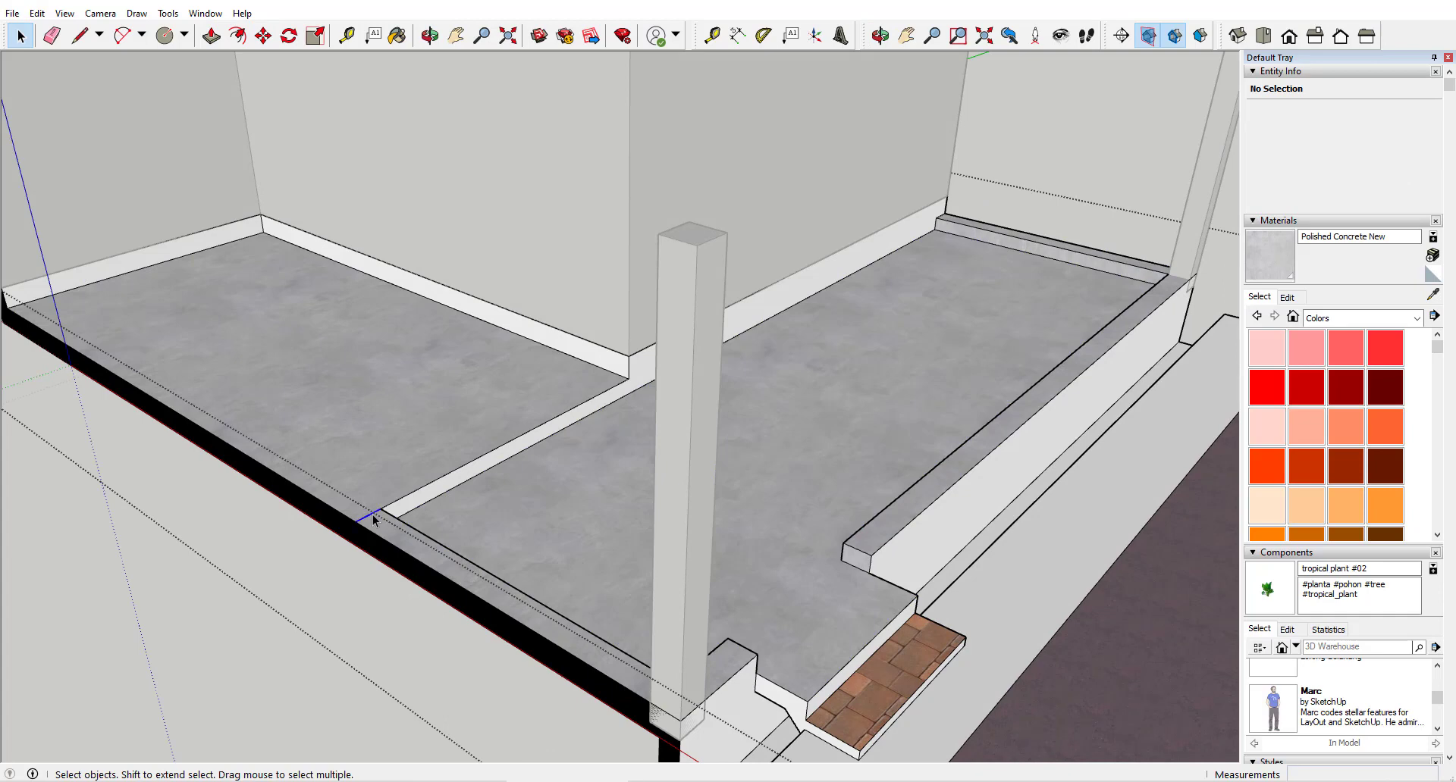
key(Delete)
click(353, 691)
scroll(677, 570, down, 1)
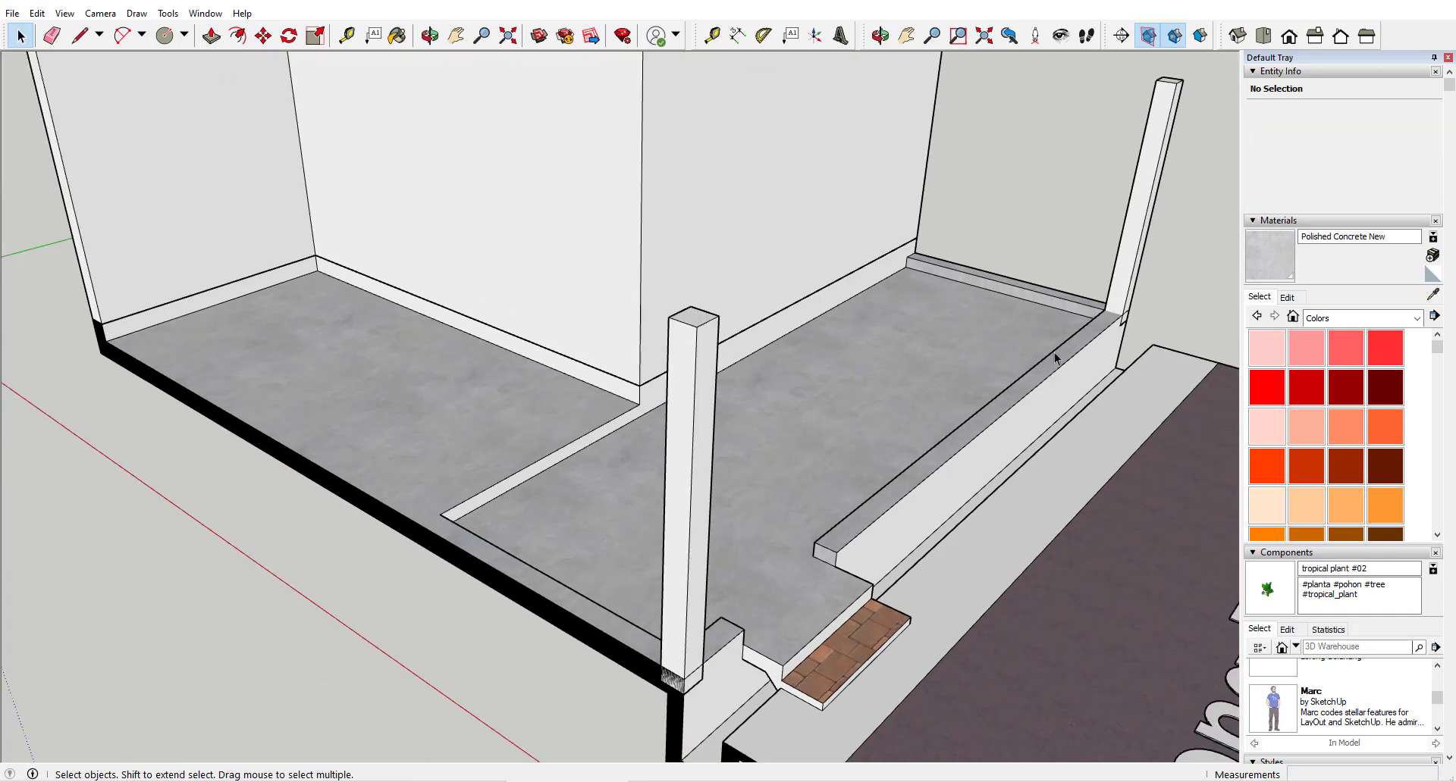
Move both corner posts up 0.10 m so they stand on top of the kerb.
click(1150, 206)
shift+click(682, 523)
scroll(682, 524, up, 2)
key(m)
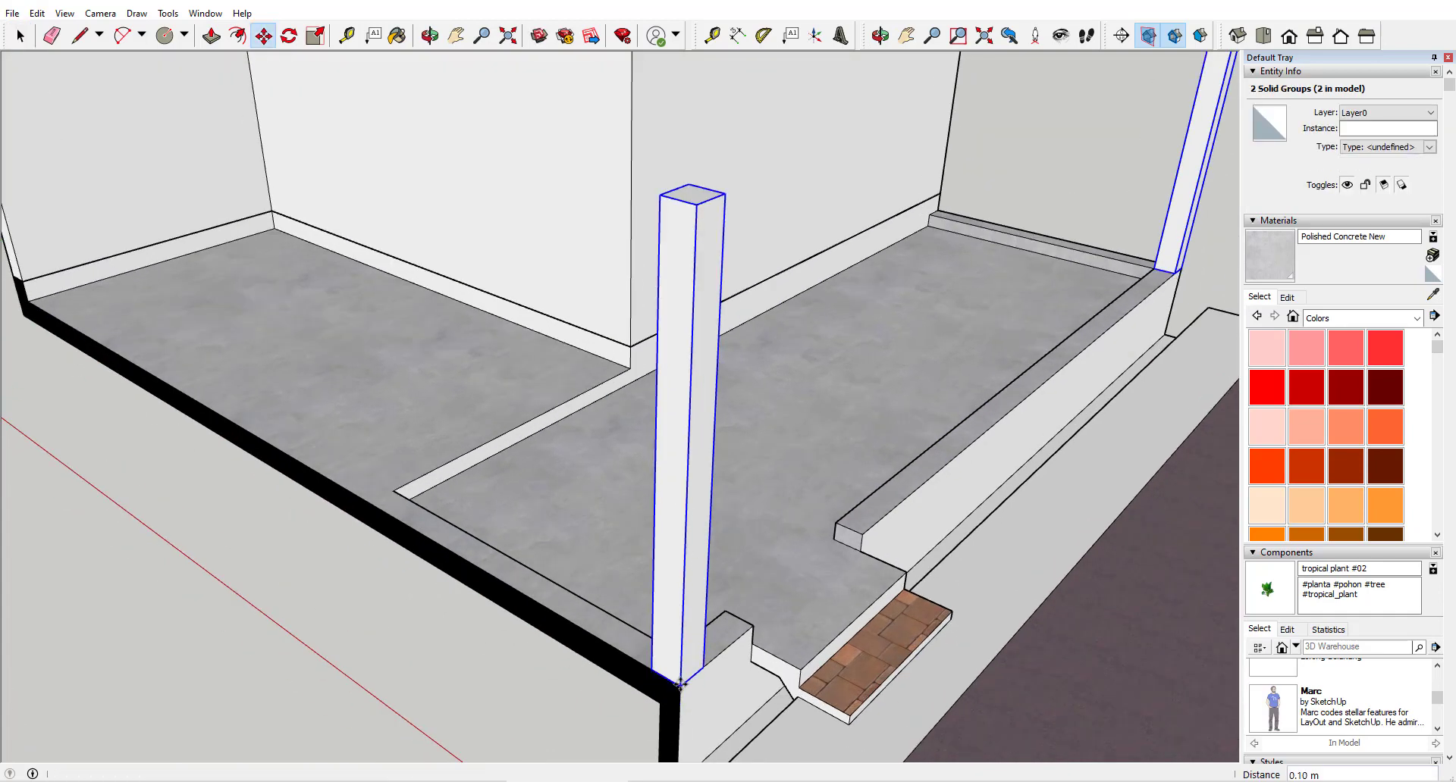
key(space)
Copy the front corner post 0.35 m along the kerb to its end beside the entrance.
scroll(680, 685, down, 4)
click(409, 687)
middle_drag(667, 607, 526, 673)
scroll(455, 595, up, 4)
key(m)
key(ctrl)
click(566, 689)
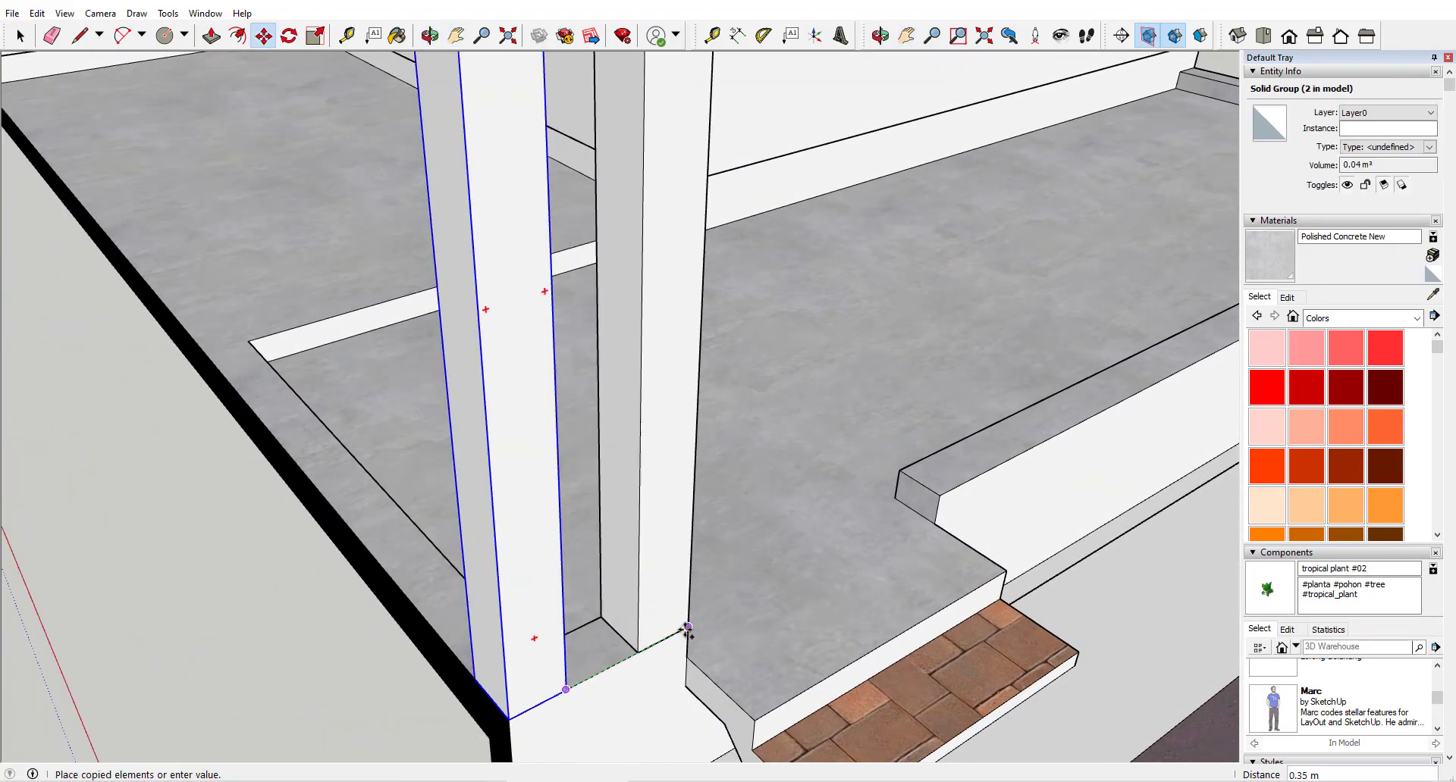
click(687, 628)
Push/Pull the side face of the copied entrance post inward by 0.12 m to make it slim.
scroll(637, 641, down, 3)
middle_drag(639, 639, 562, 462)
scroll(616, 507, down, 3)
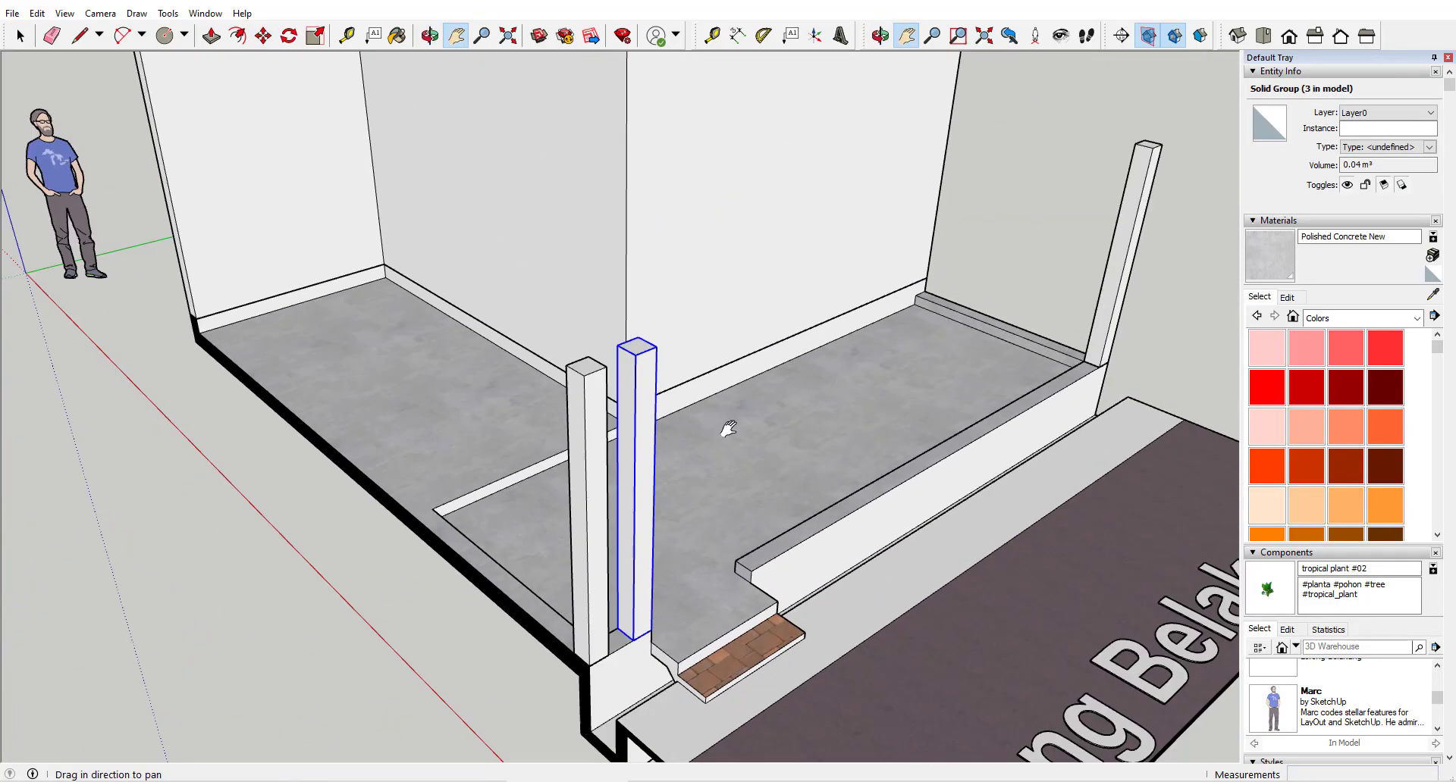
scroll(651, 430, up, 3)
double_click(604, 348)
key(p)
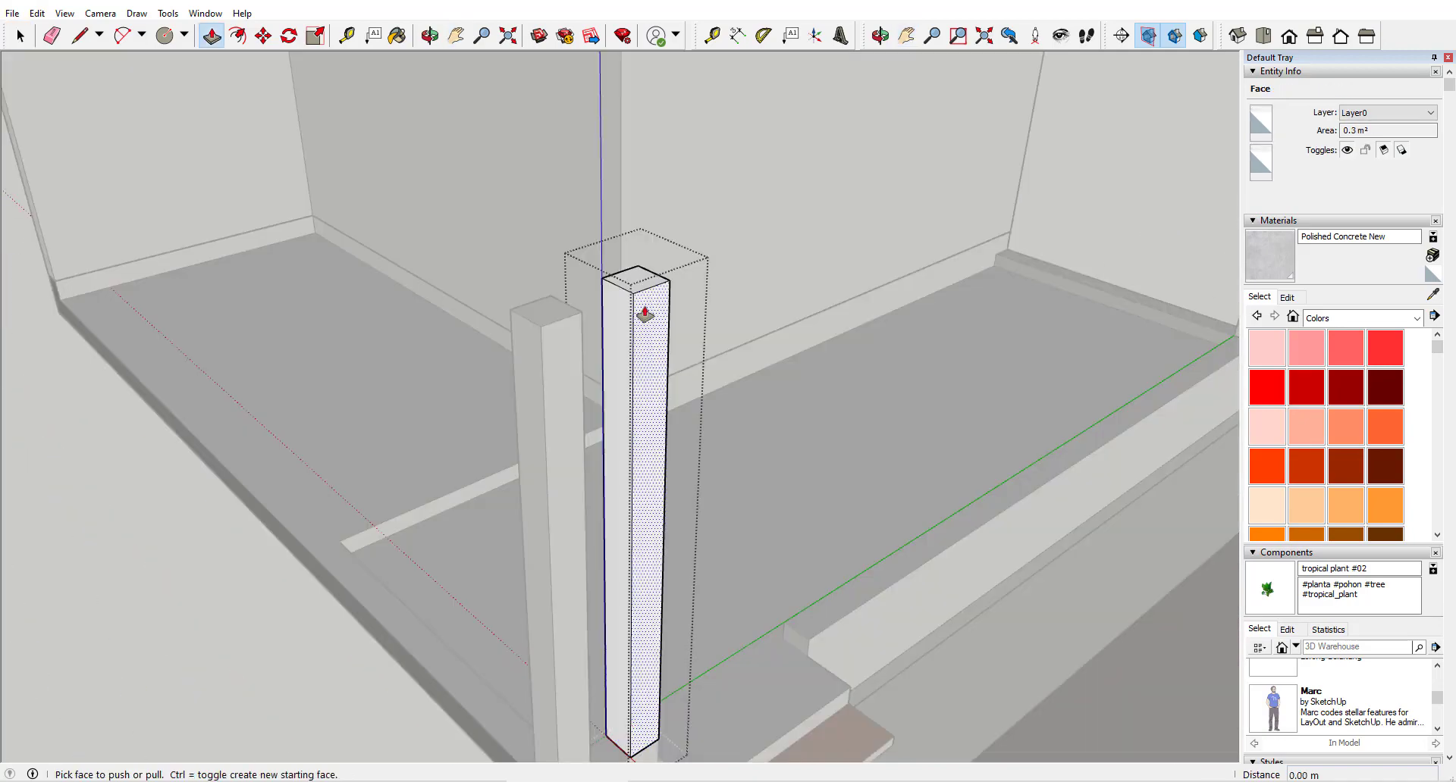
scroll(645, 303, up, 3)
click(575, 329)
click(604, 260)
scroll(595, 294, down, 5)
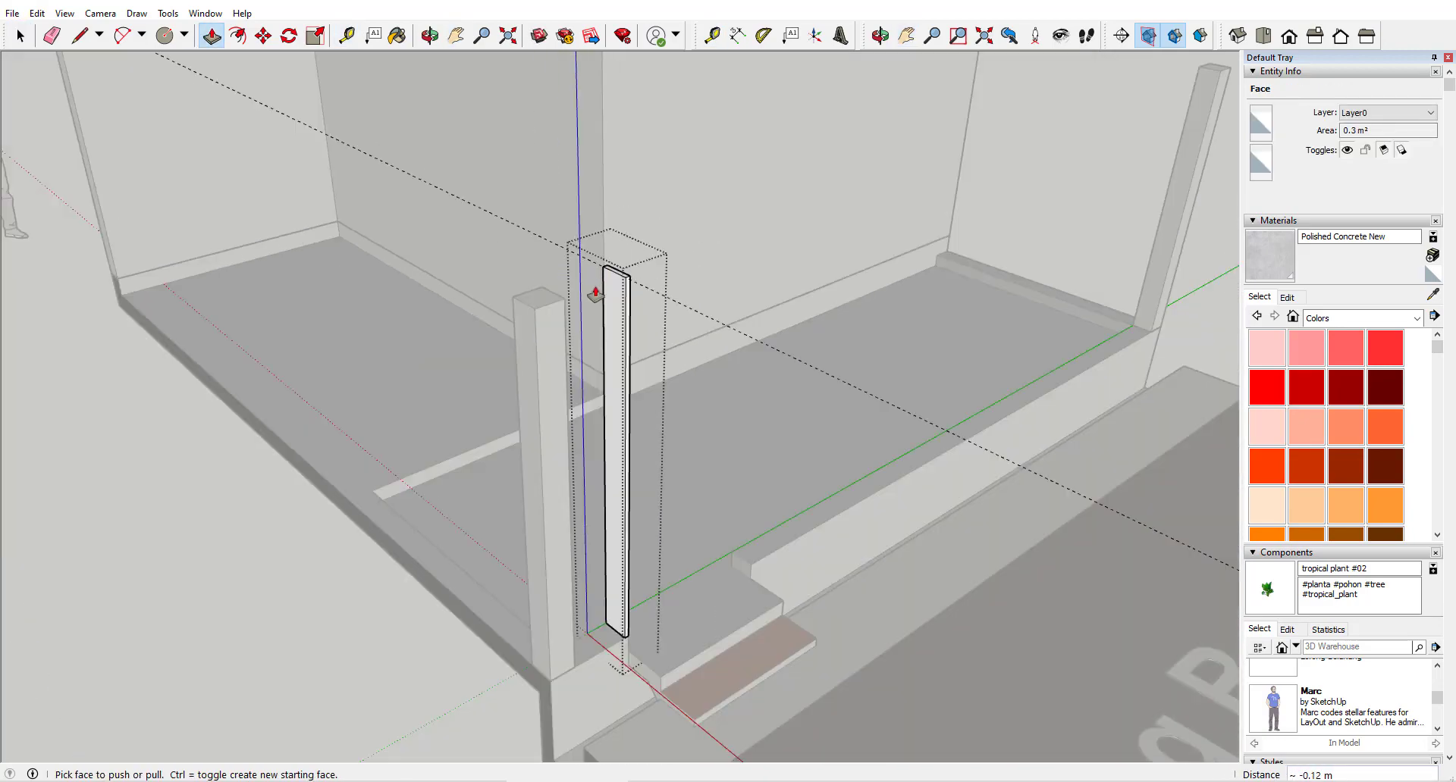
Thicken the slim entrance post by pulling its wide side face out 0.02 m, and leave its group.
key(space)
click(535, 440)
middle_drag(535, 440, 526, 467)
scroll(568, 462, up, 4)
key(space)
double_click(686, 339)
key(p)
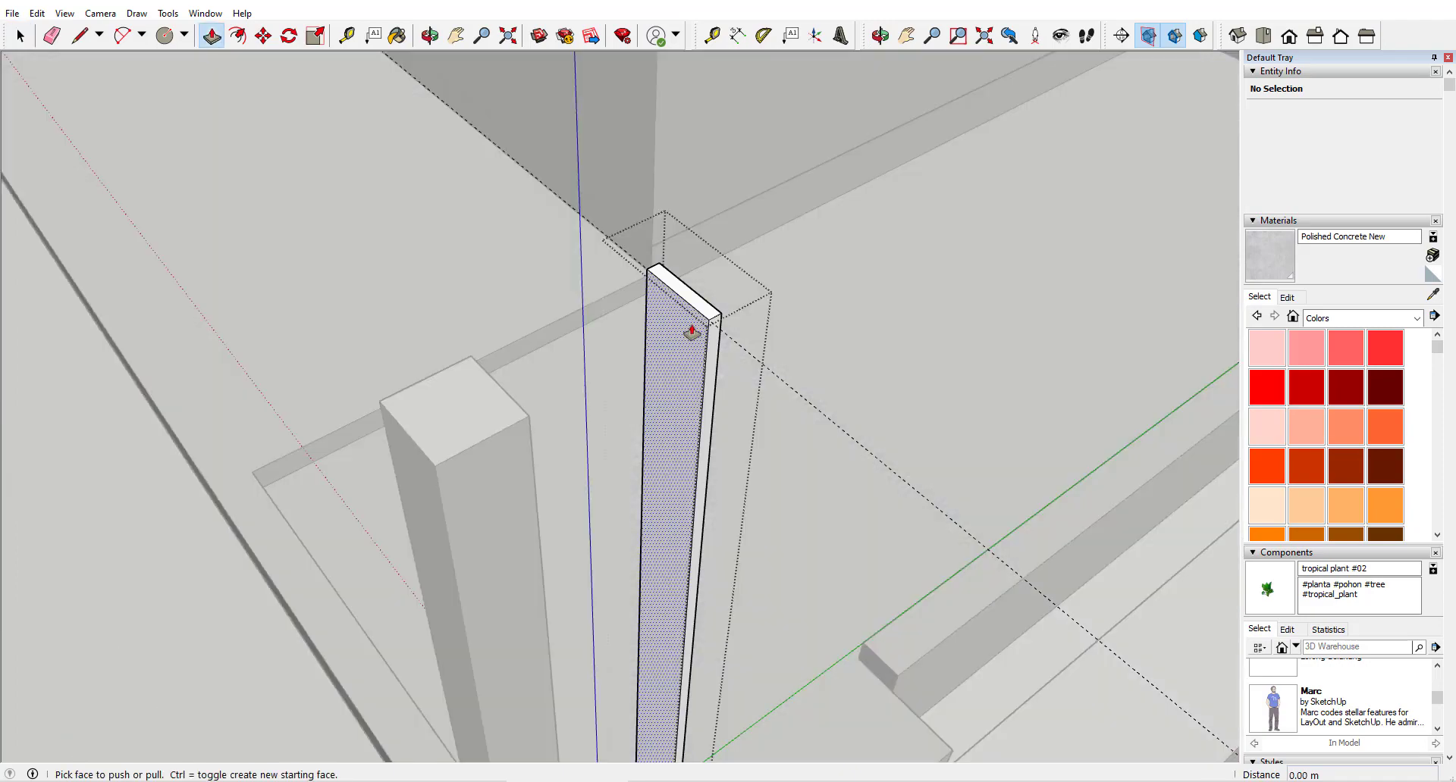
click(689, 339)
text(.02)
key(Return)
scroll(677, 339, down, 3)
key(space)
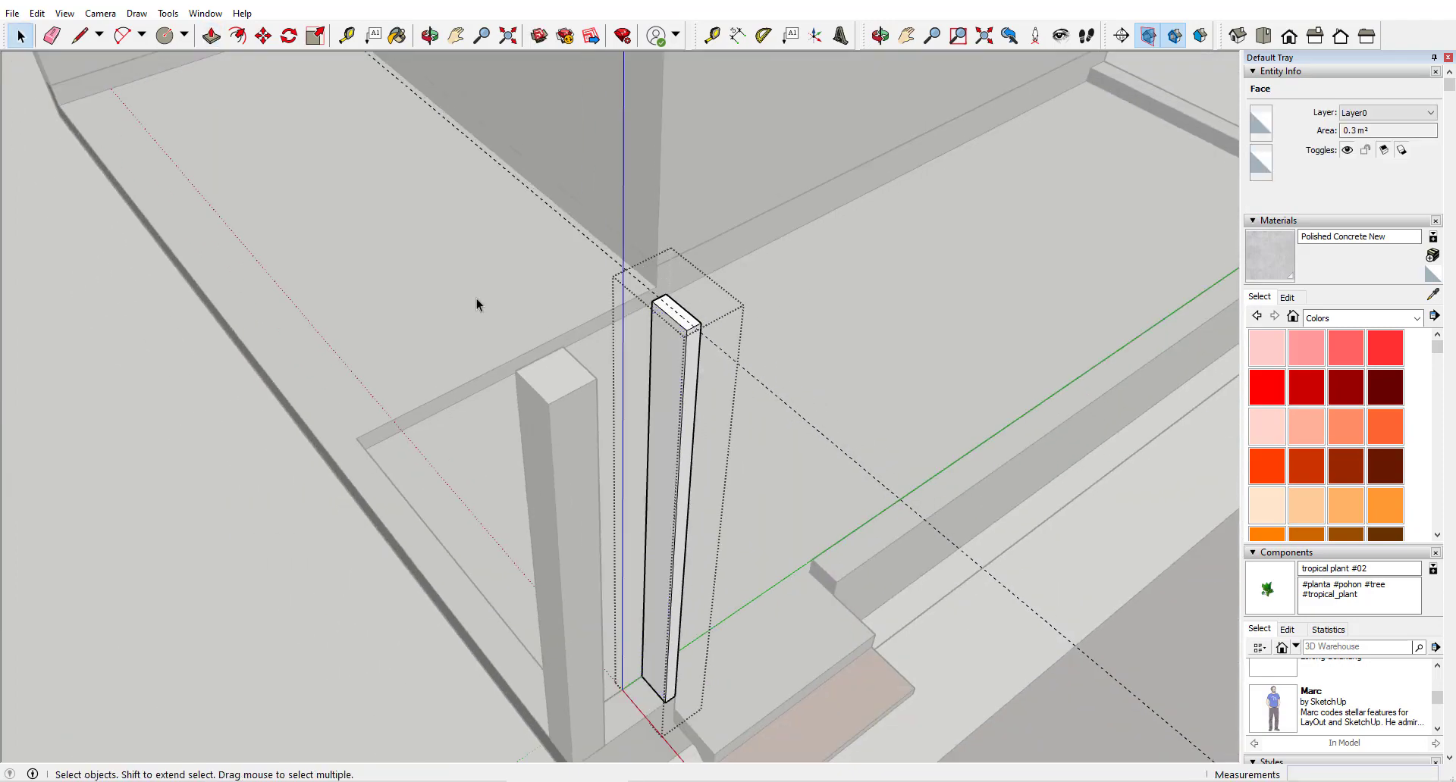
click(477, 306)
Copy the slim post 0.90 m across the entrance to the opposite kerb end.
middle_drag(514, 399, 685, 455)
scroll(758, 500, up, 3)
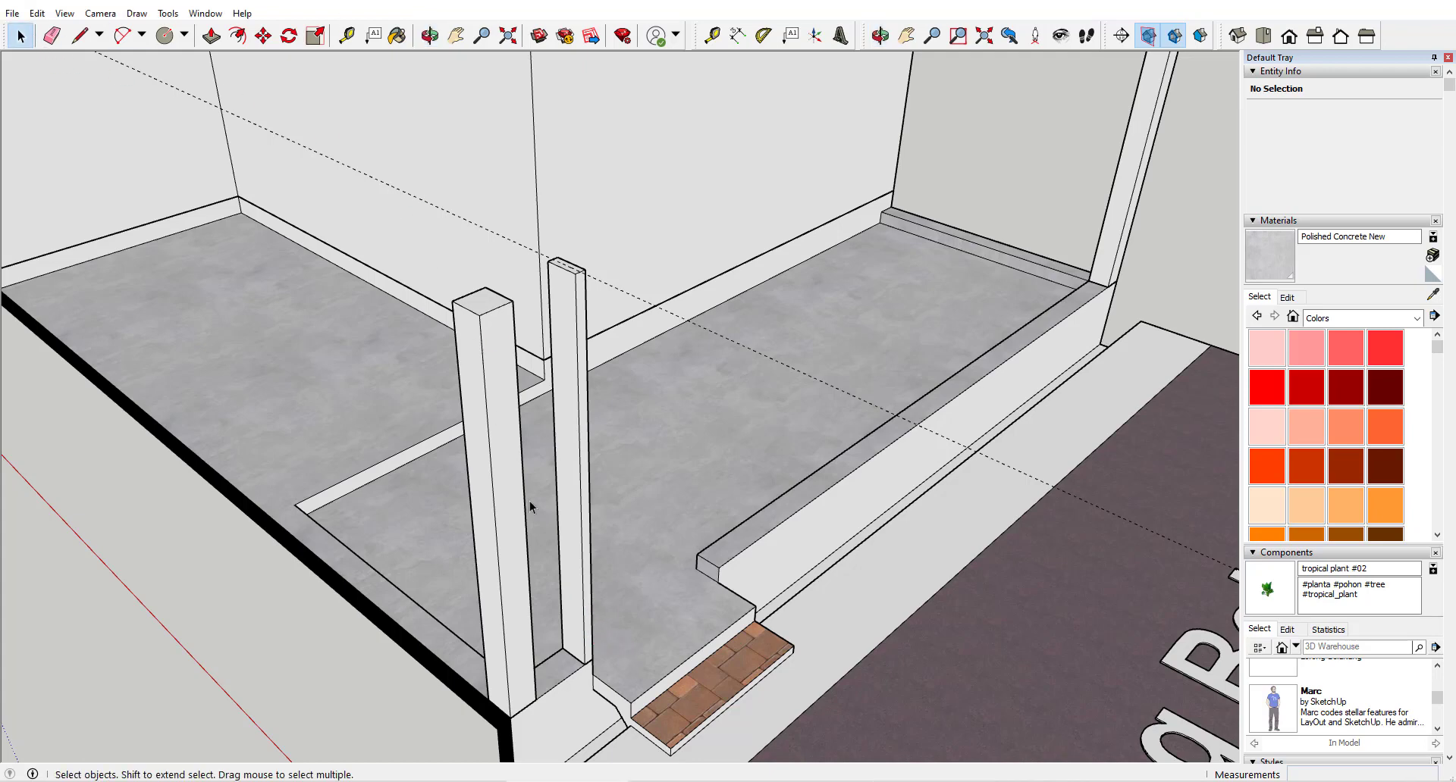
click(592, 660)
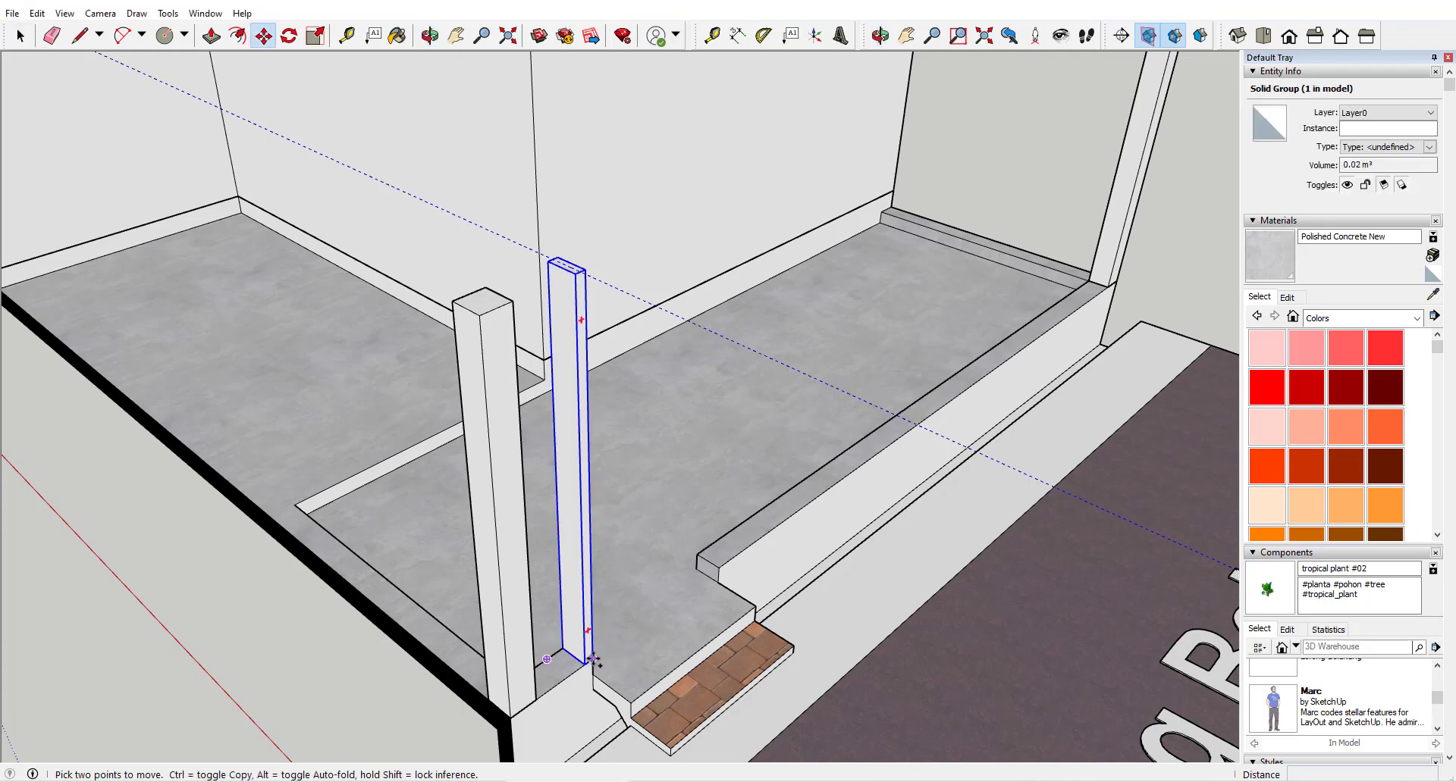
click(581, 666)
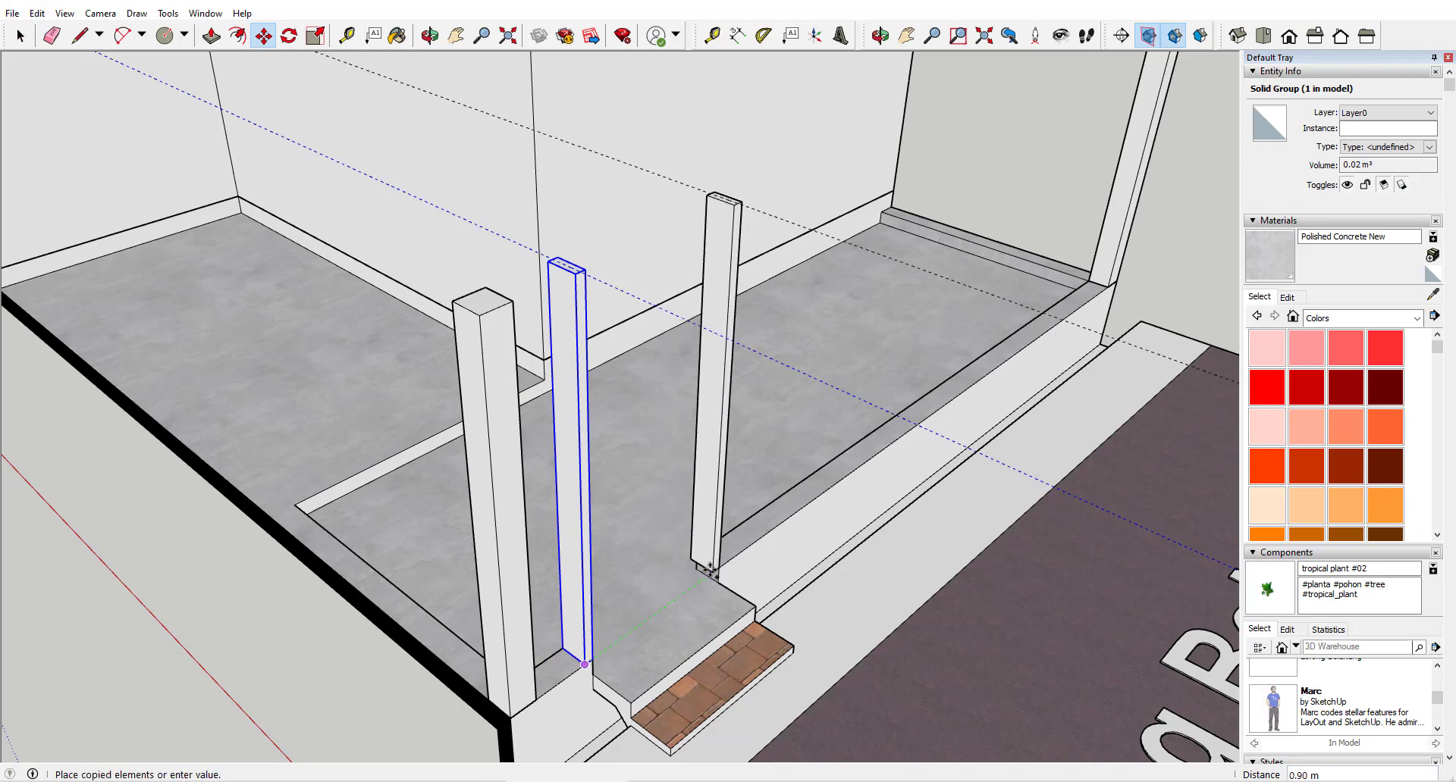
Copy the second slim post 1 m farther along the kerb.
shift+middle_drag(705, 562, 578, 613)
scroll(574, 610, up, 2)
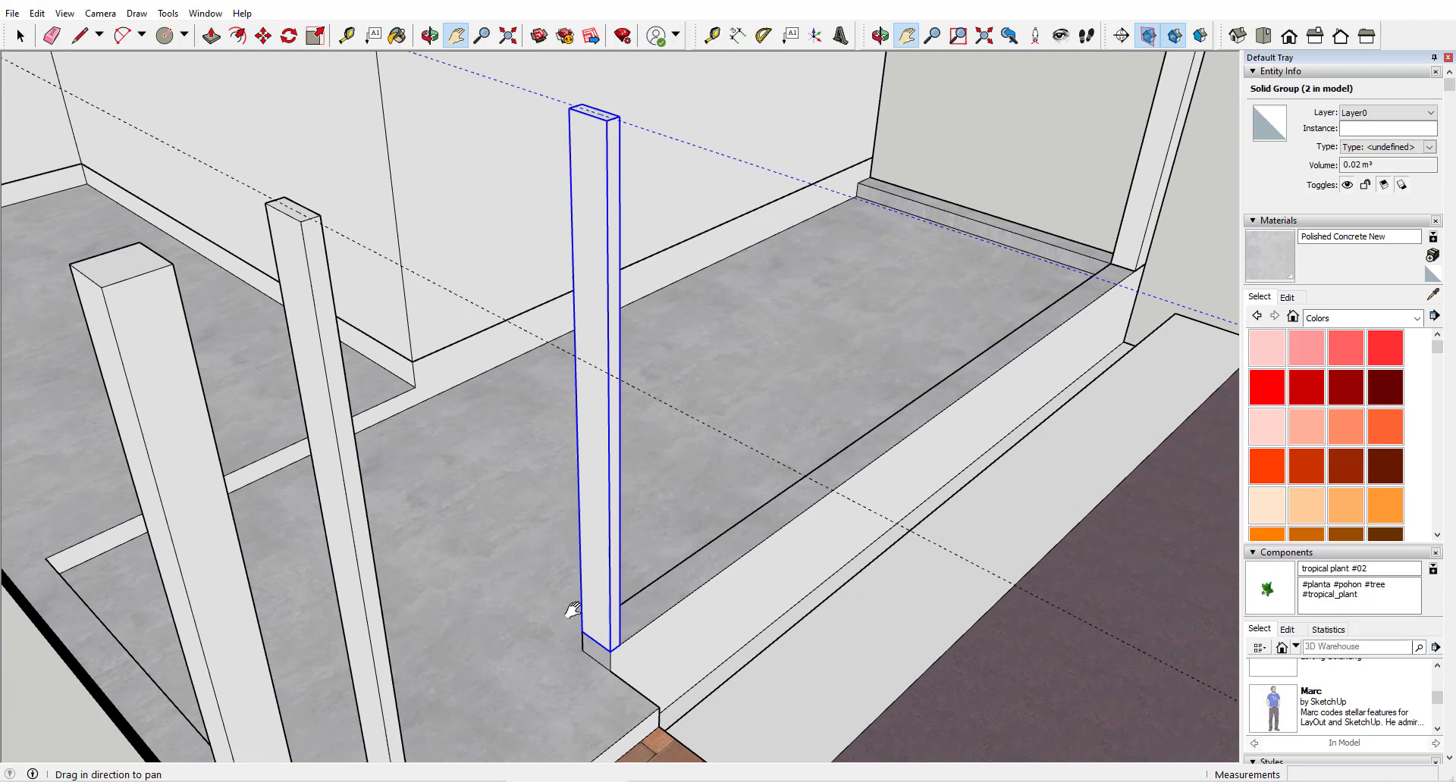
click(609, 646)
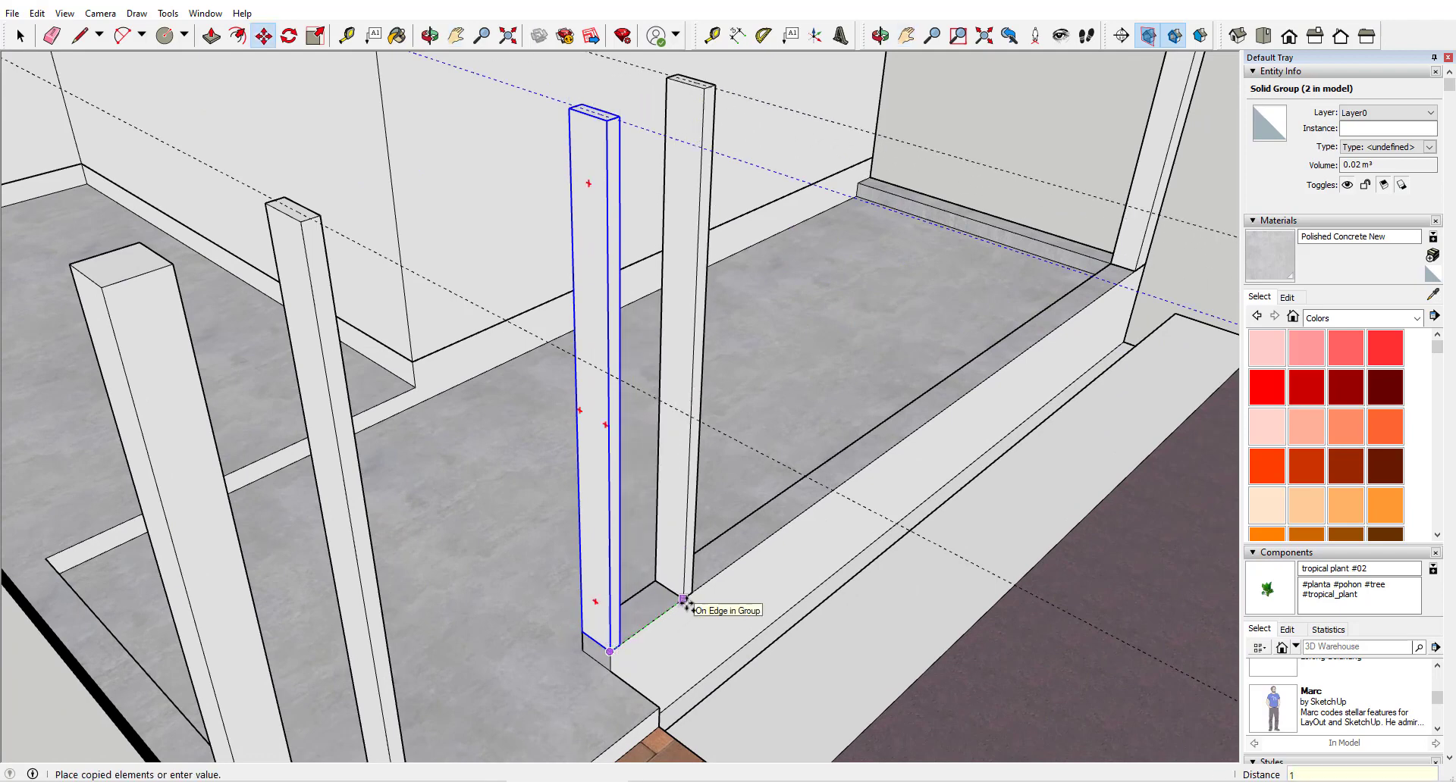
text(1)
key(Return)
Push/Pull the narrow outer face of the third slim post inward by about 0.03 m.
shift+middle_drag(705, 530, 631, 678)
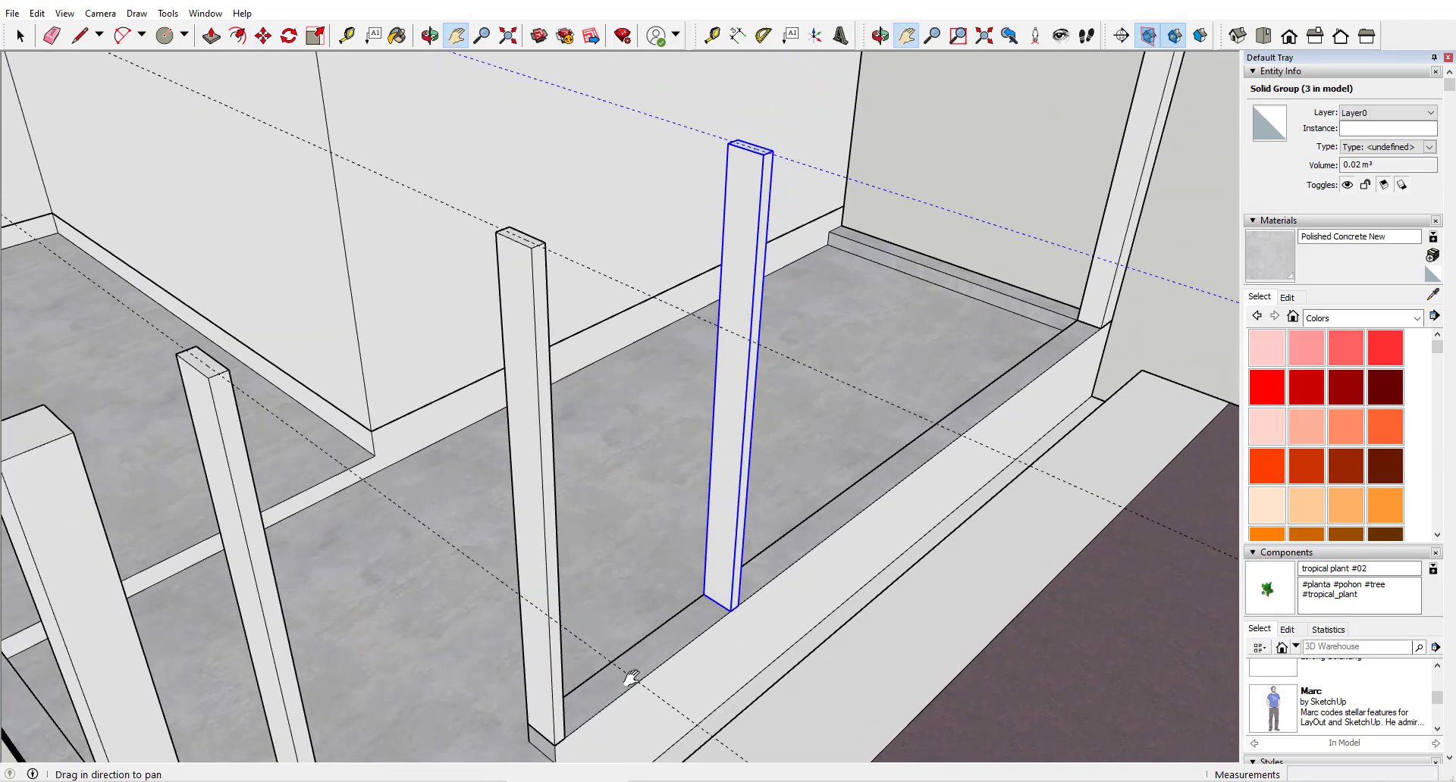
scroll(726, 548, up, 3)
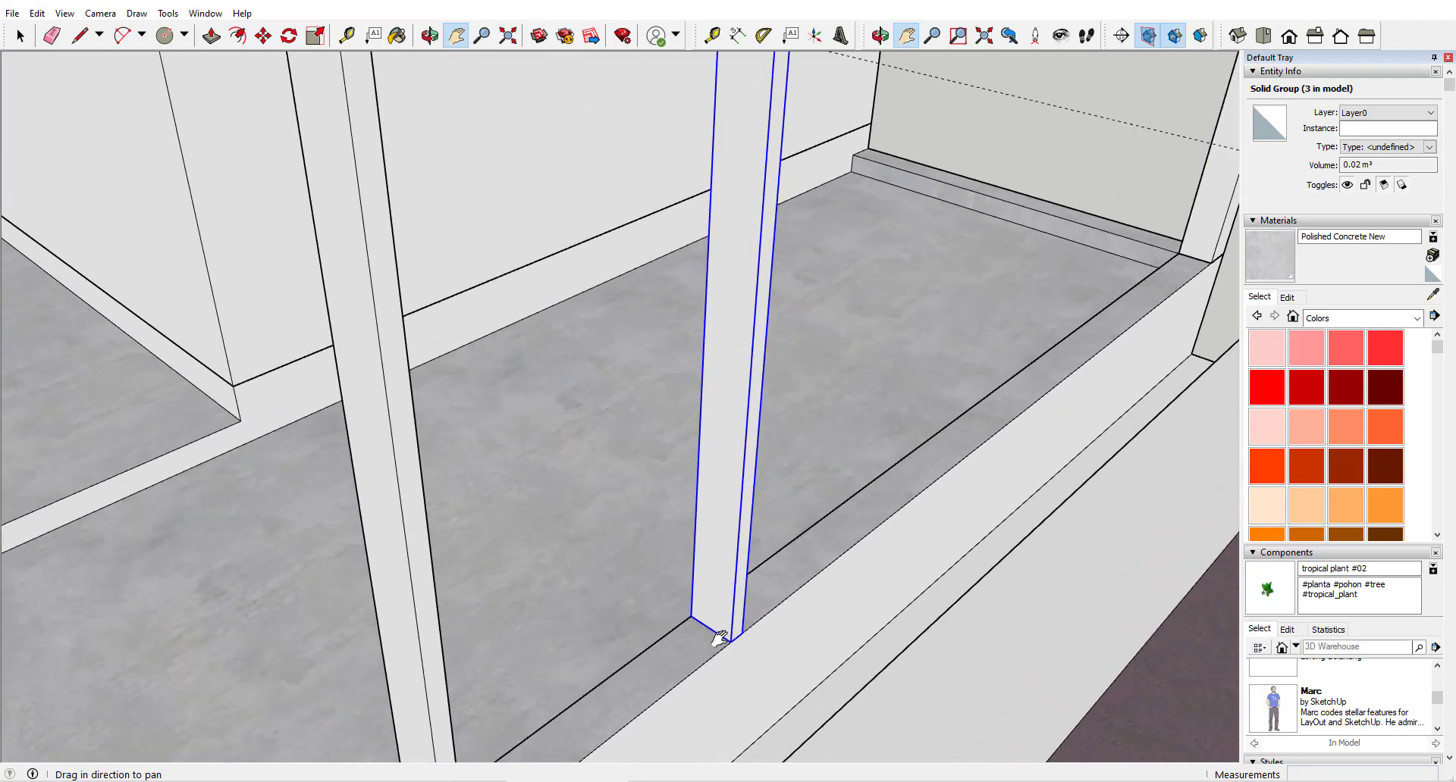
shift+middle_drag(734, 612, 735, 592)
key(space)
double_click(737, 575)
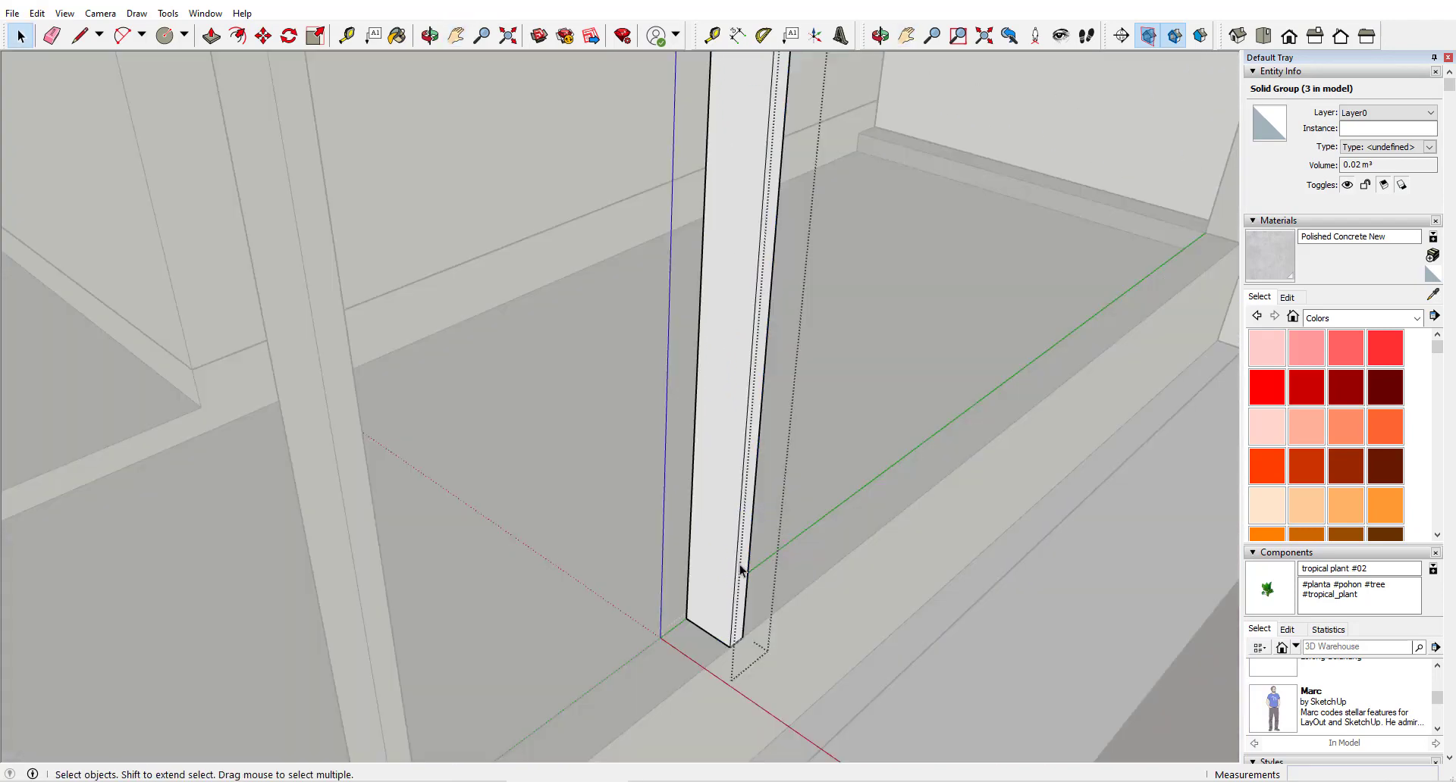
key(p)
click(740, 545)
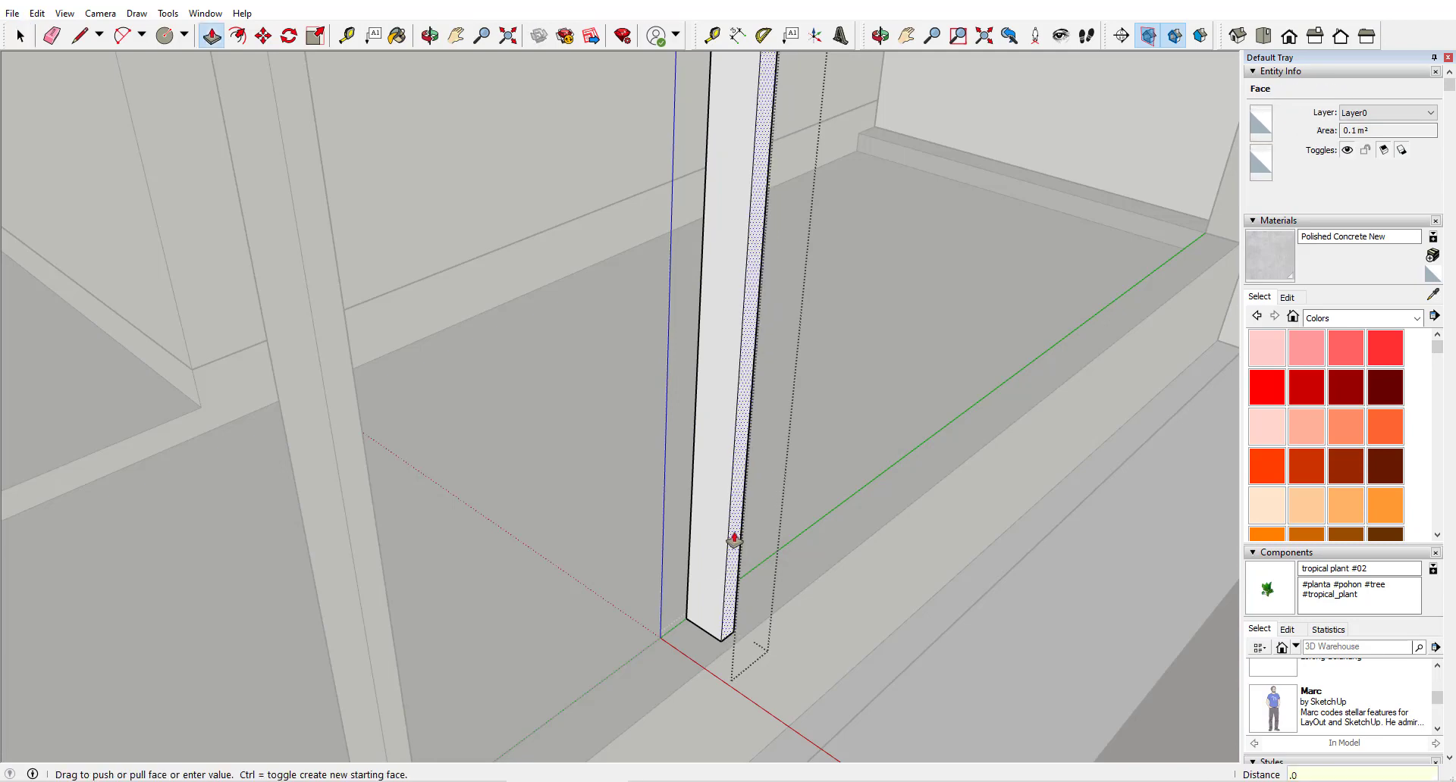
key(Return)
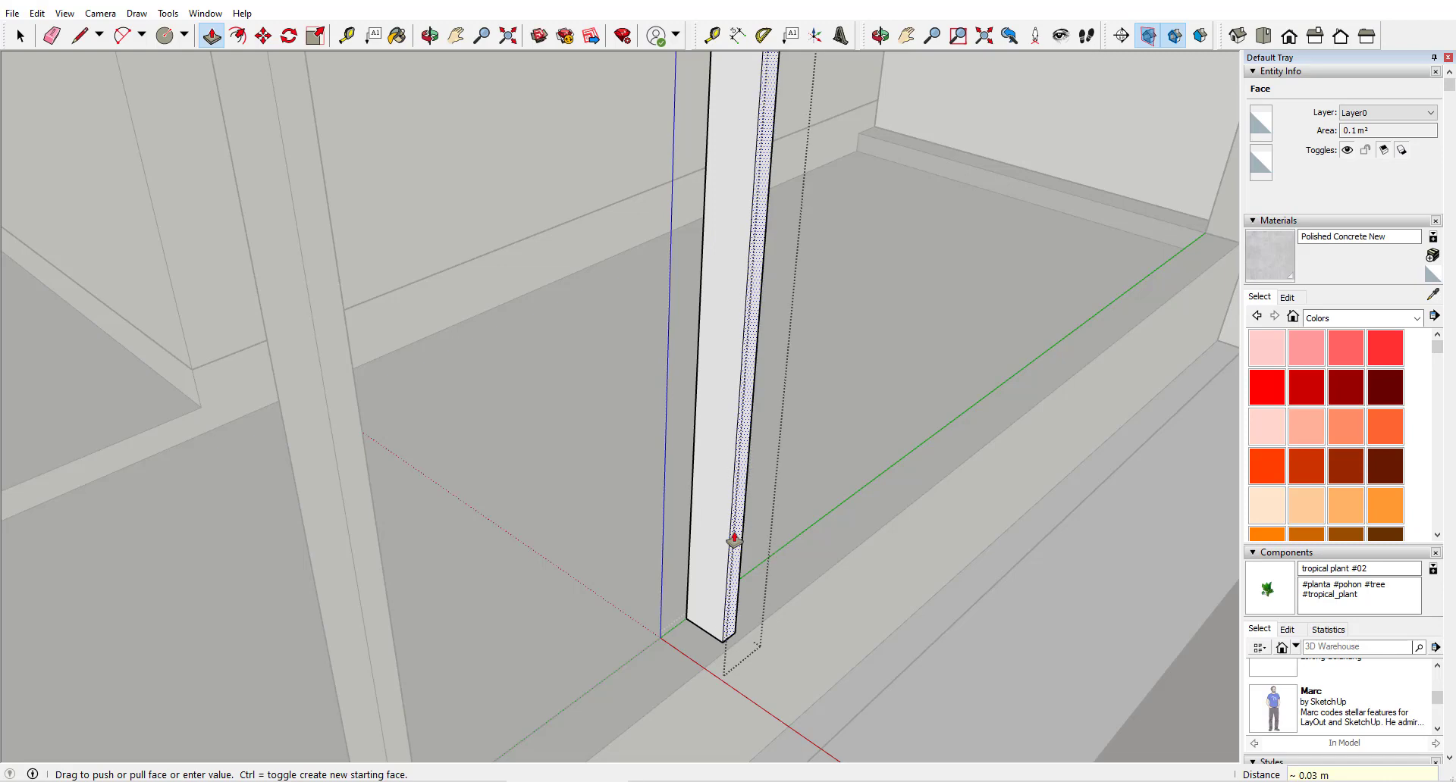
Leave the third slim post's group and array the post along the kerb as three copies spaced 1 m apart.
scroll(734, 540, down, 3)
key(space)
click(741, 455)
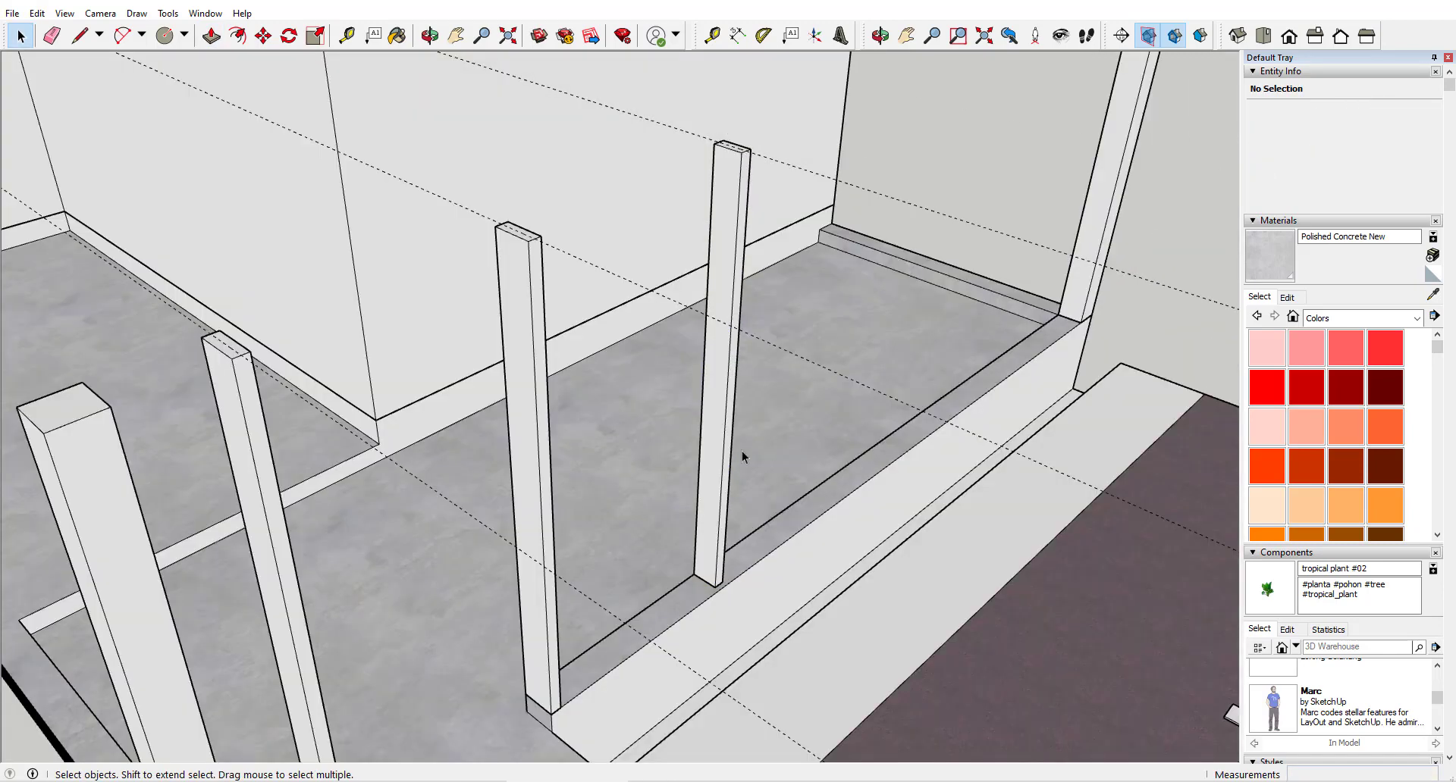
click(721, 533)
key(m)
key(ctrl)
click(739, 560)
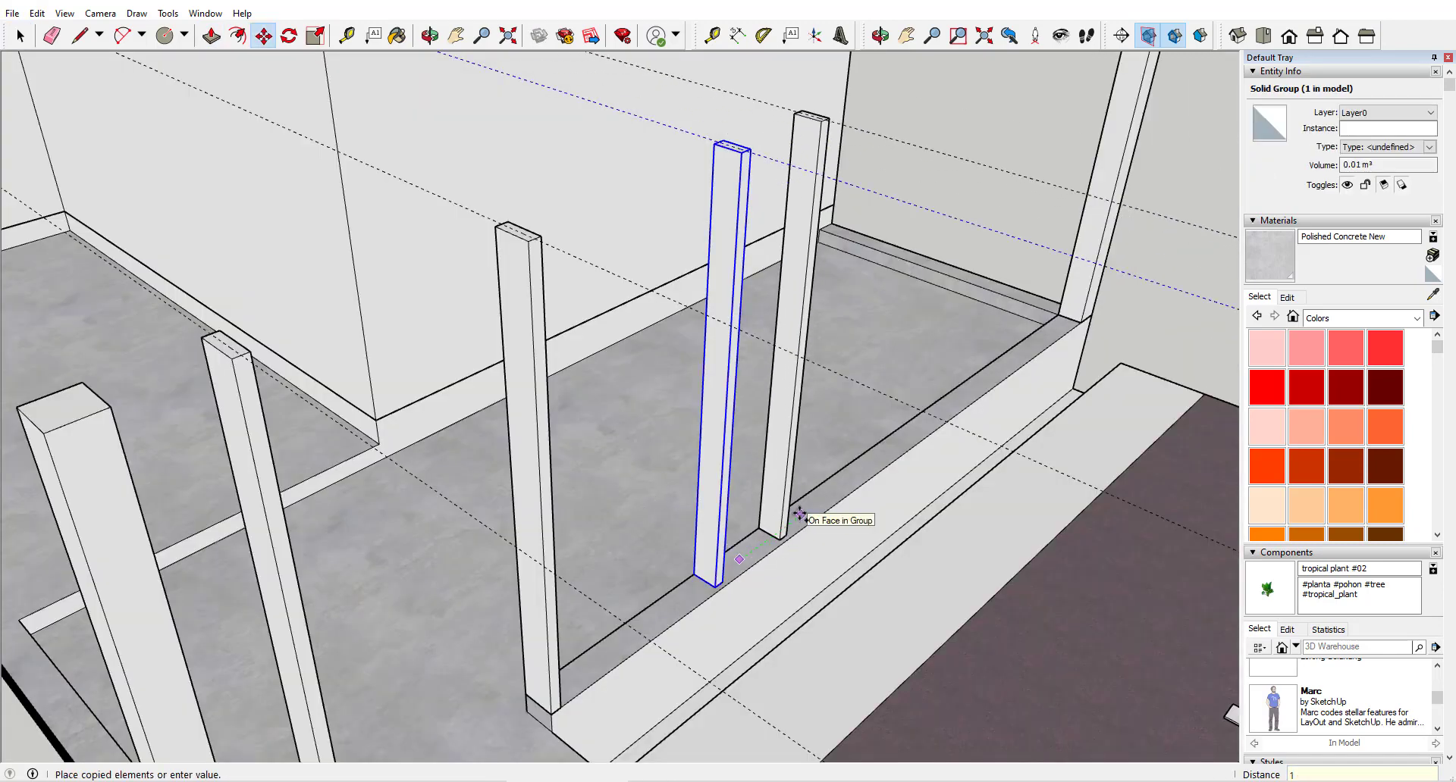
key(Return)
text(x3)
key(Return)
key(space)
click(800, 514)
Copy the last slim post of the row past the thick corner post onto the side kerb.
middle_drag(800, 514, 260, 568)
click(527, 587)
key(m)
key(ctrl)
click(520, 605)
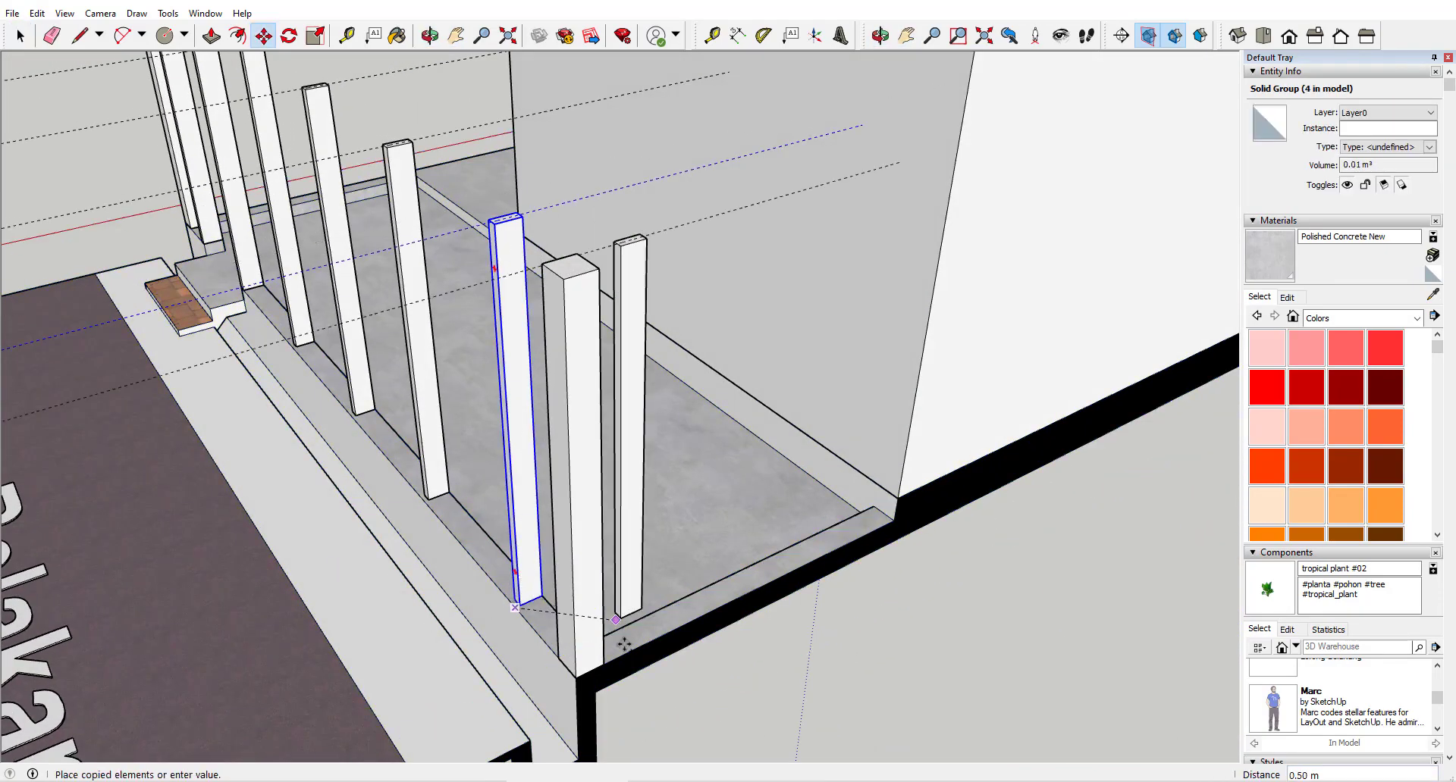
click(605, 666)
Rotate the copied slim post 90° about its vertical axis beside the thick corner post.
middle_drag(594, 481, 592, 552)
scroll(591, 470, up, 3)
key(q)
click(598, 406)
click(644, 384)
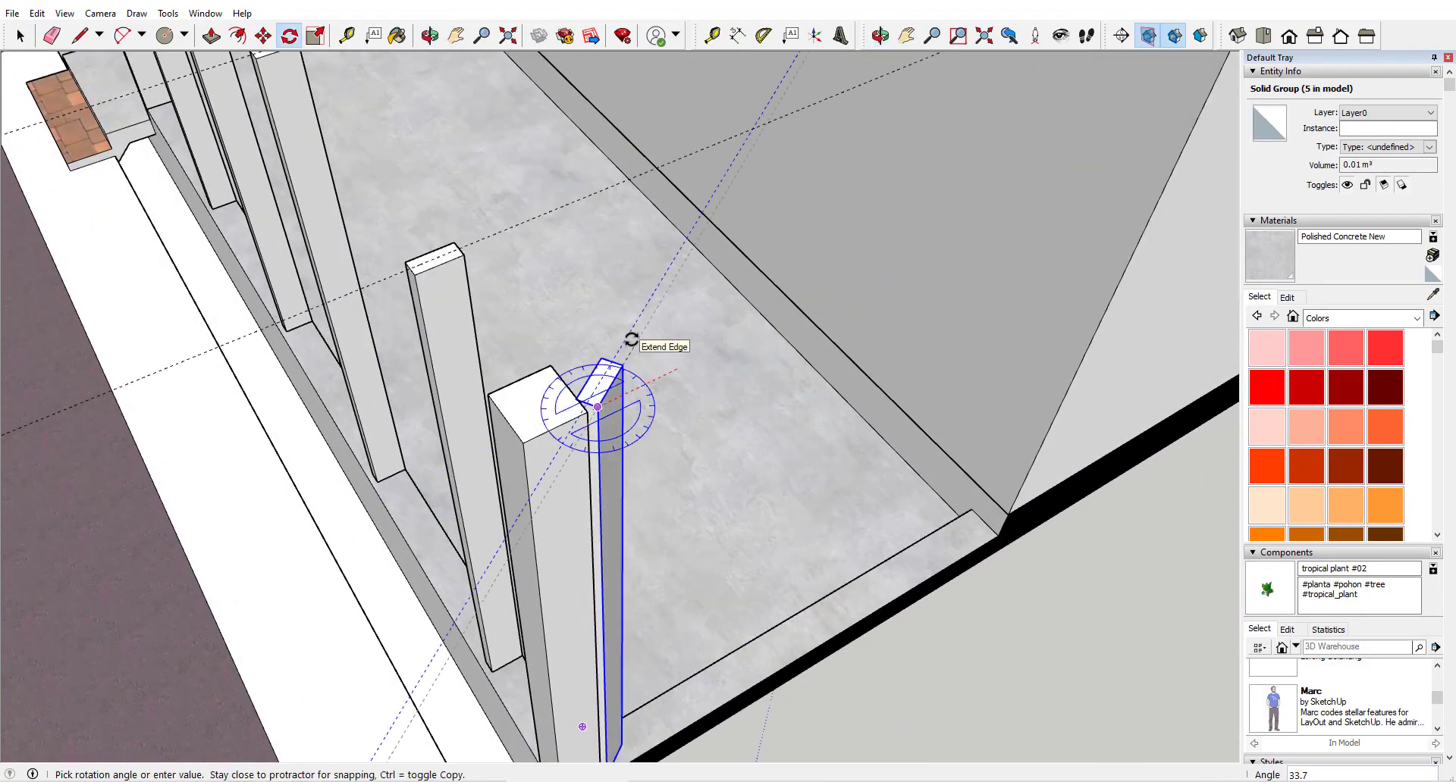
text(90)
key(Return)
Copy the rotated slim post along the side kerb to its far end at the house wall.
scroll(588, 416, up, 2)
key(m)
scroll(660, 464, down, 2)
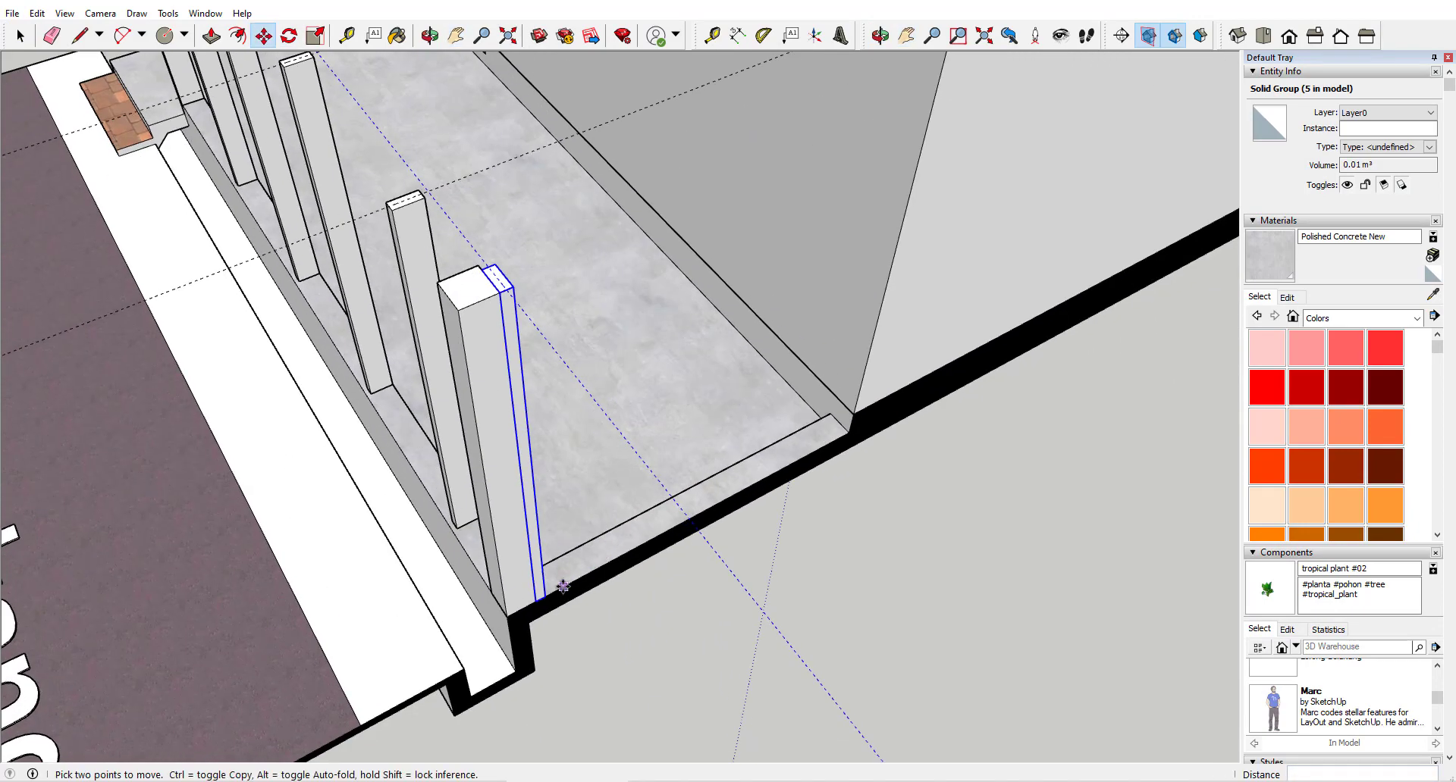
key(ctrl)
click(548, 598)
click(848, 434)
Push/Pull the side face of the slim post at the house wall, and leave its group.
middle_drag(728, 398, 1057, 309)
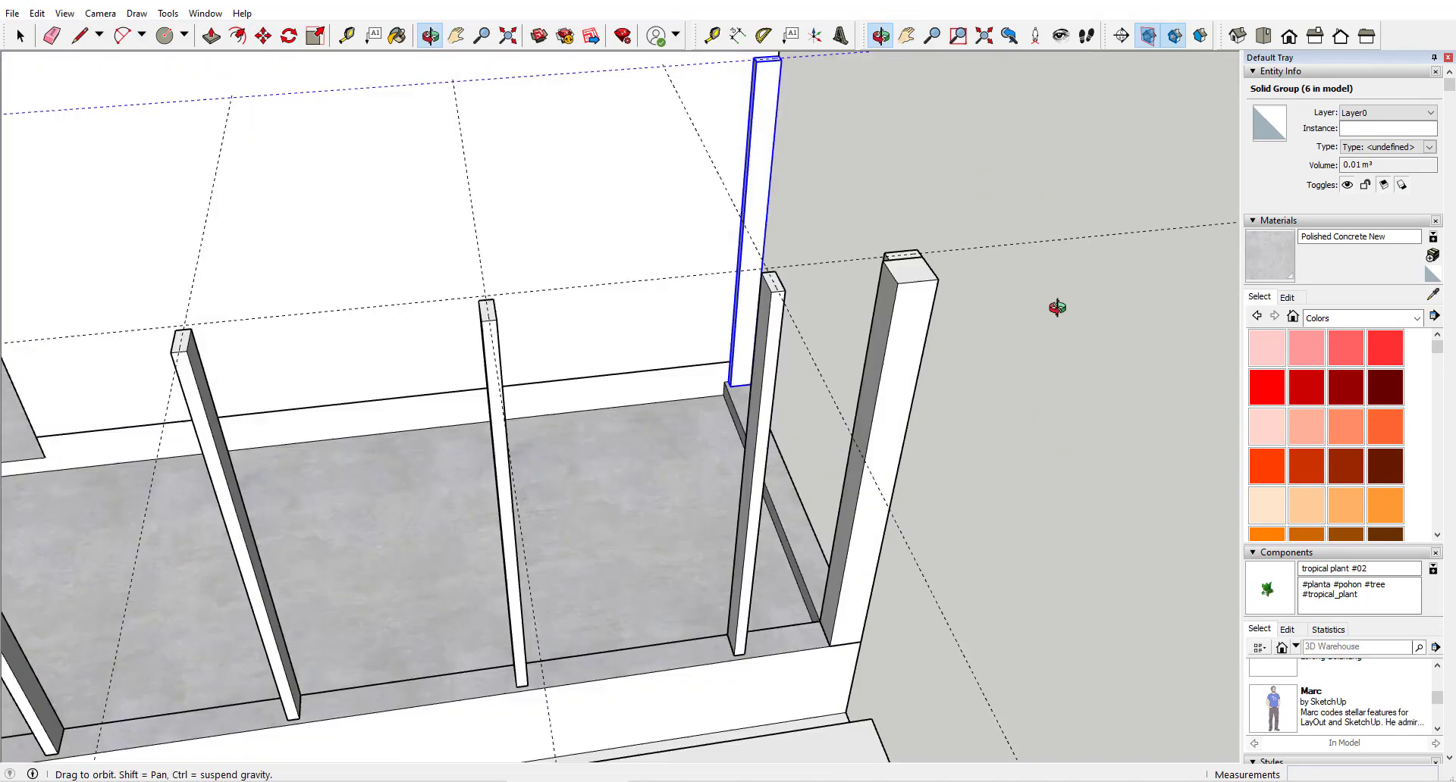
scroll(781, 322, up, 4)
middle_drag(781, 322, 946, 338)
key(space)
double_click(945, 341)
key(p)
click(942, 349)
click(913, 552)
key(space)
scroll(913, 523, down, 5)
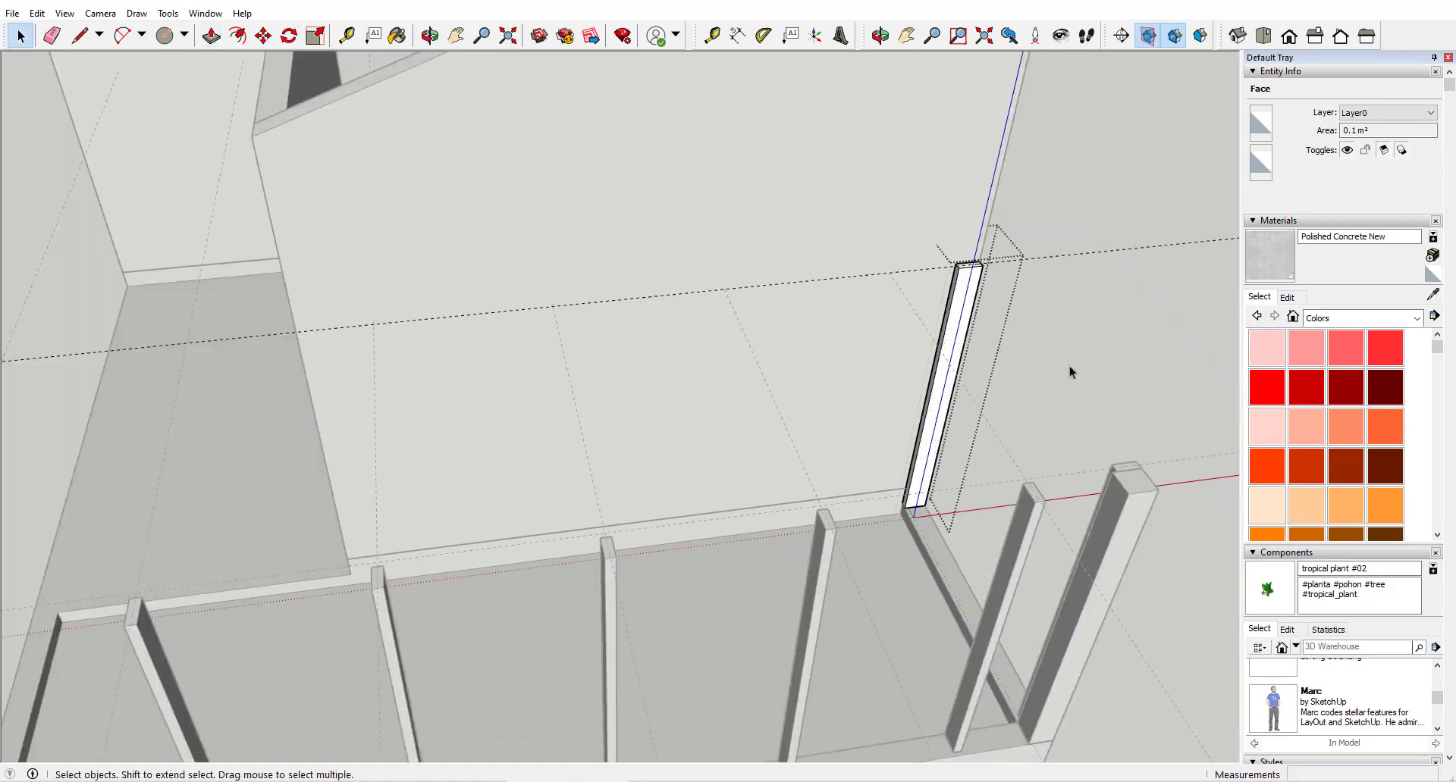
click(1072, 370)
Shift the rotated slim post about 0.06 m to align it with the thick corner post.
middle_drag(1072, 371, 445, 342)
click(484, 402)
scroll(478, 397, up, 2)
scroll(471, 396, up, 1)
key(m)
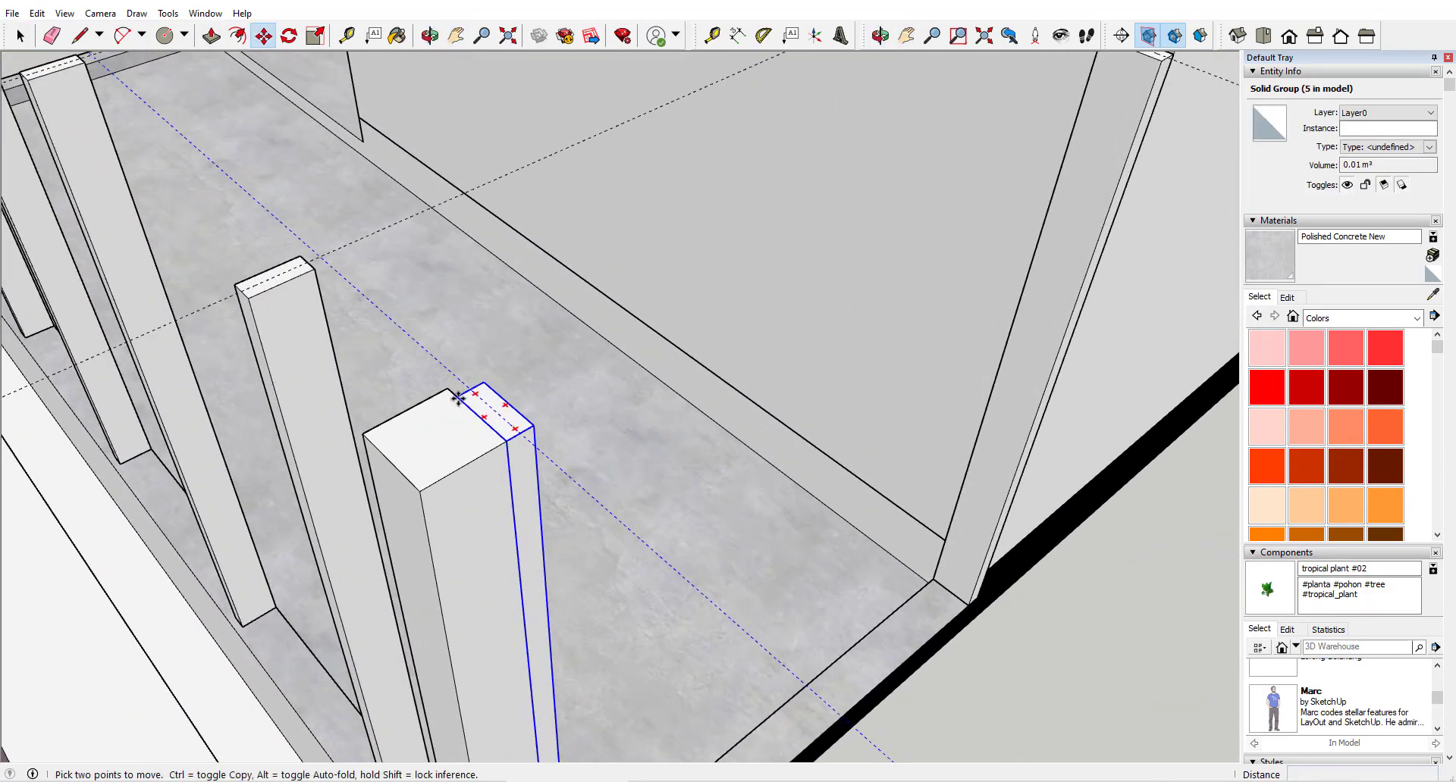
click(459, 398)
click(448, 388)
key(space)
Move the rotated slim post 1 m along the side kerb, away from the thick corner post.
scroll(498, 446, down, 2)
click(482, 392)
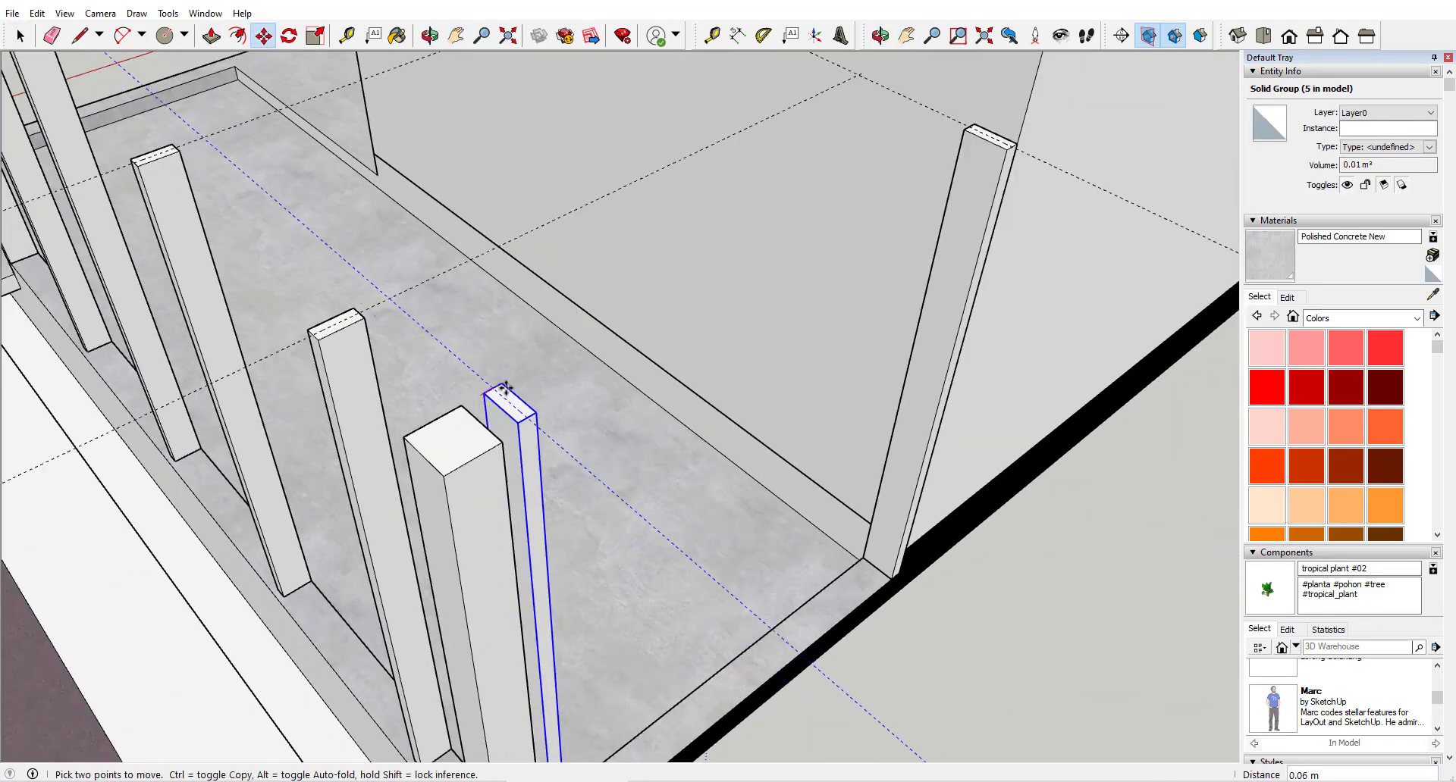
text(1)
key(Return)
key(space)
Delete all guide lines from the model.
scroll(761, 429, down, 4)
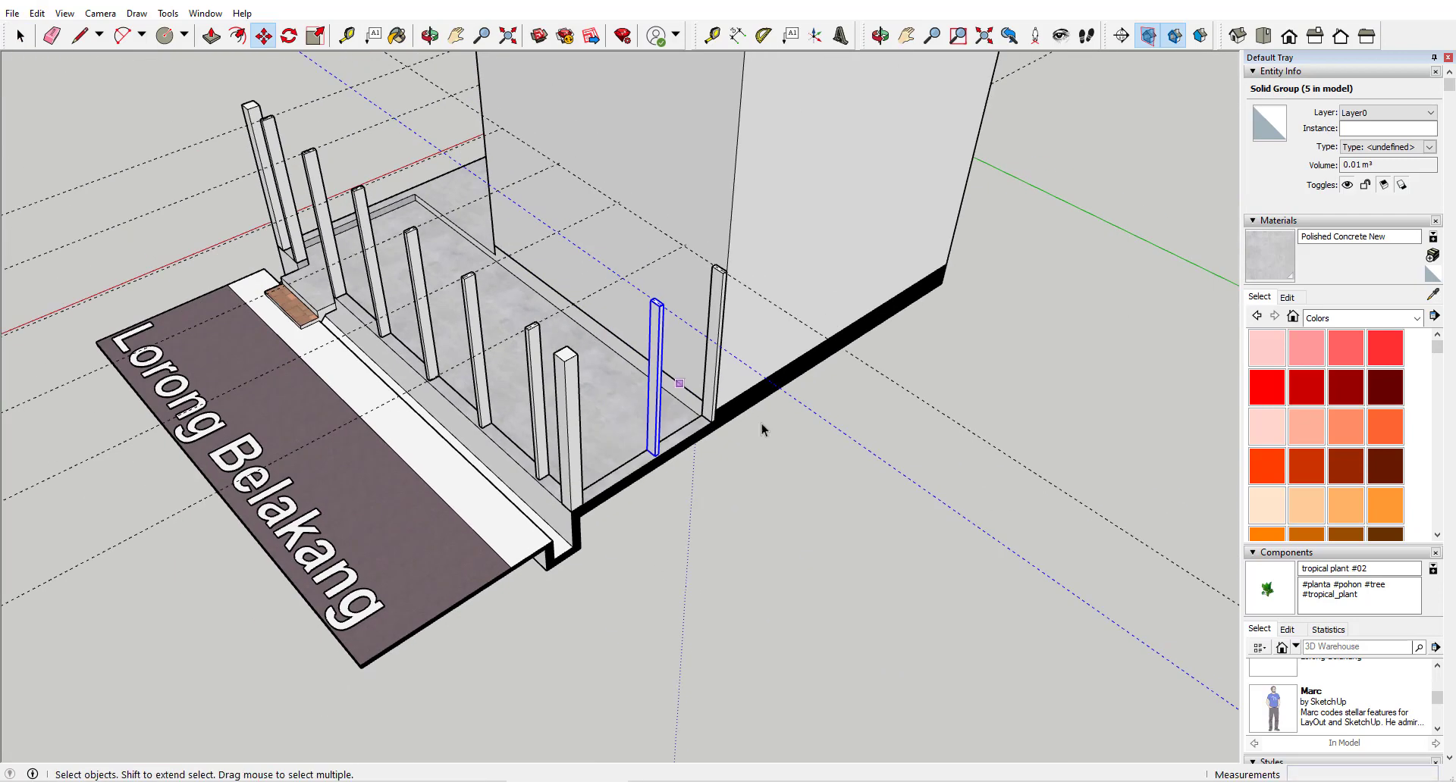
middle_drag(622, 377, 622, 256)
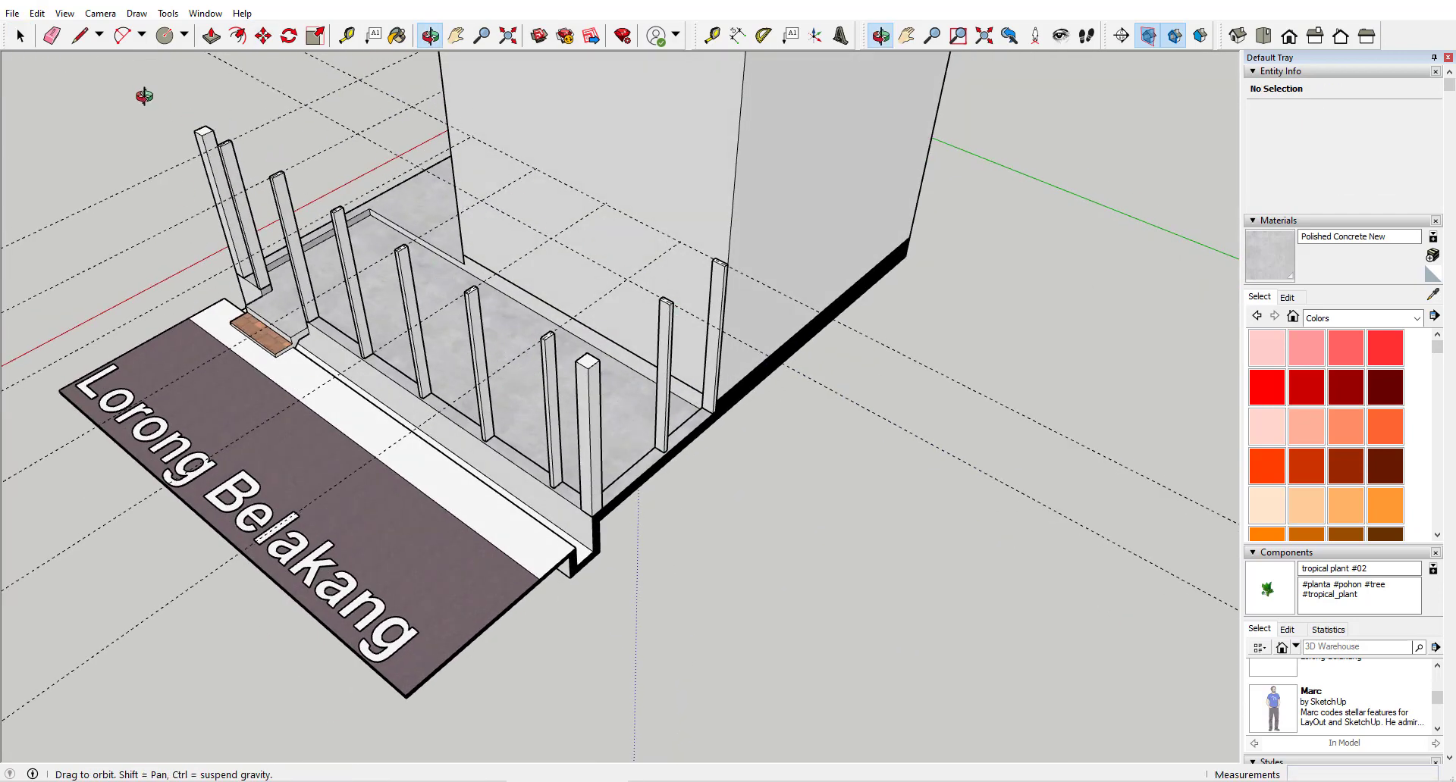
click(37, 14)
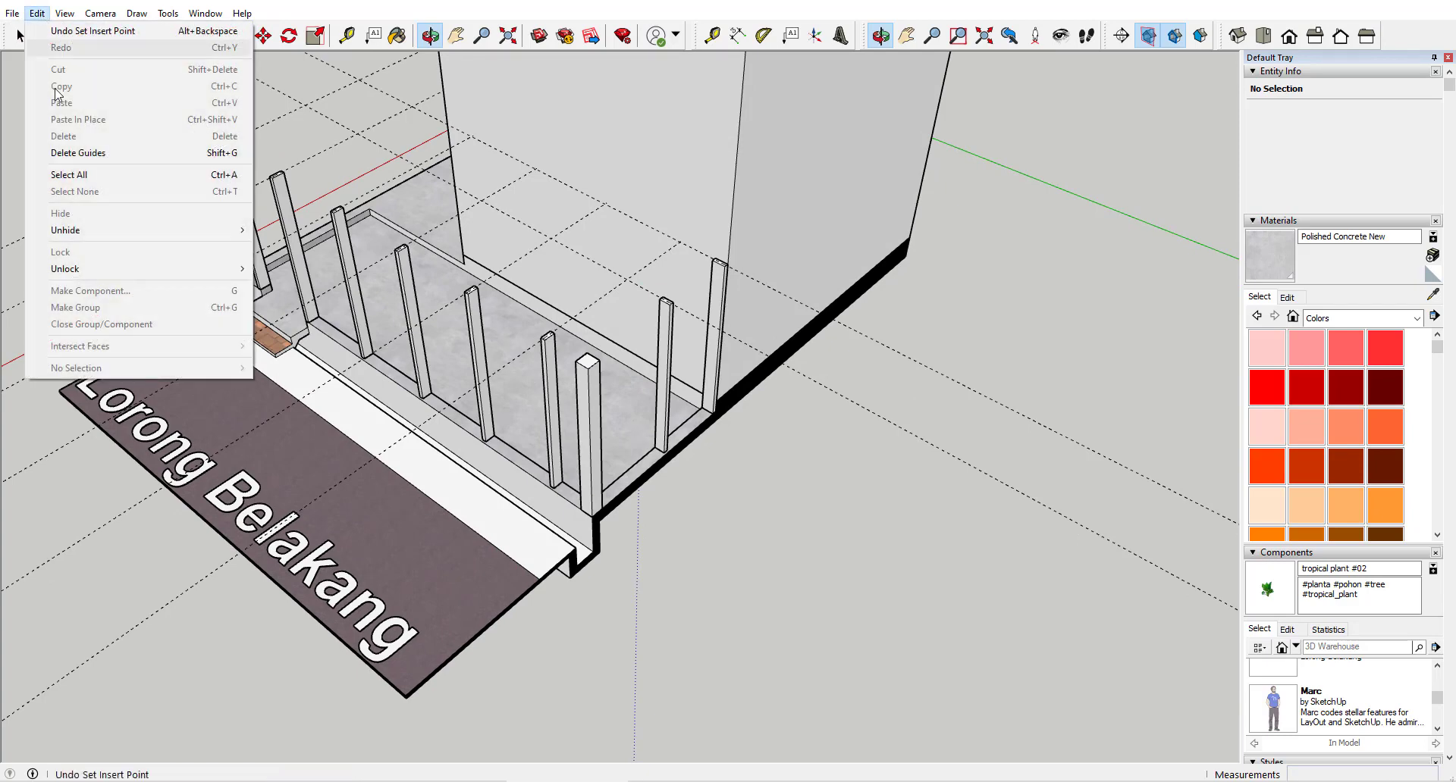
click(72, 153)
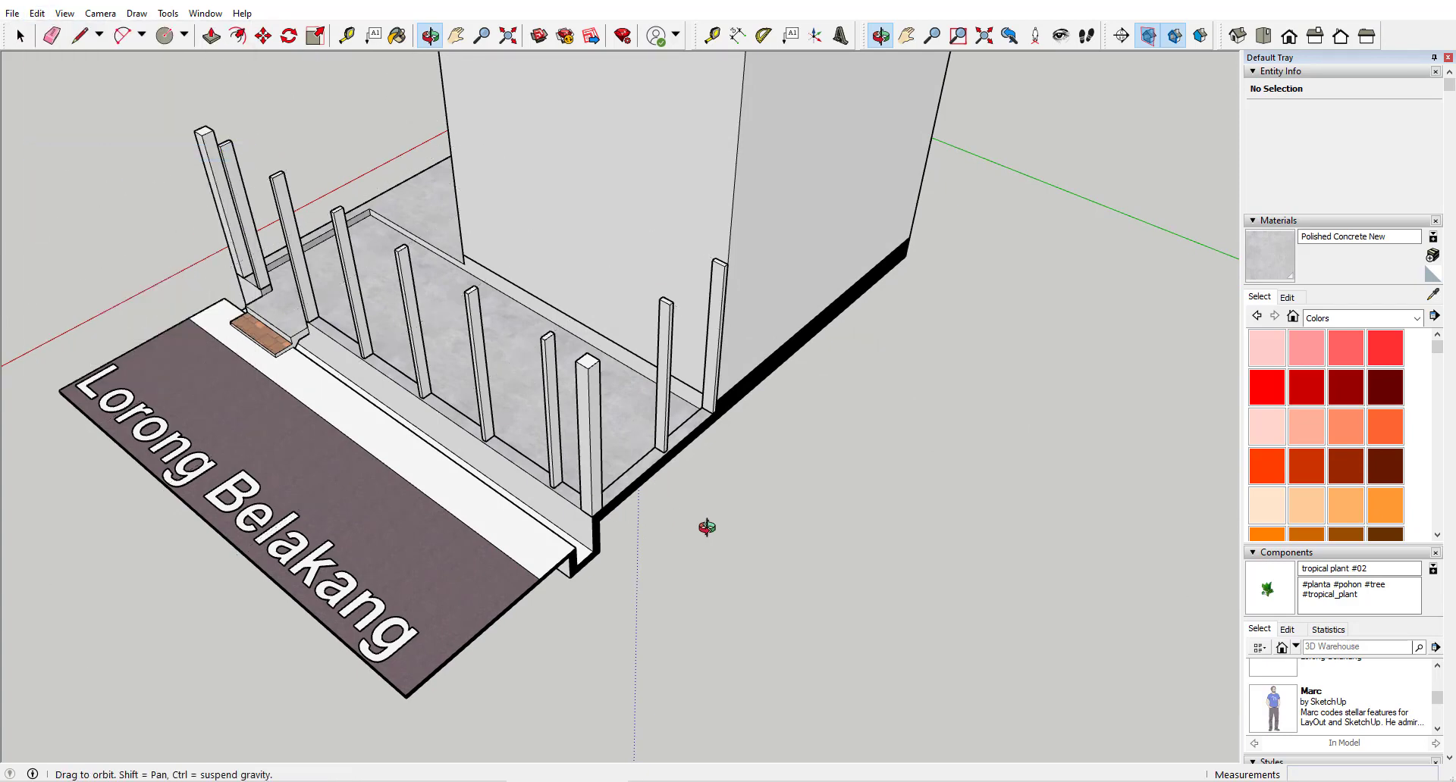
Copy the rotated slim post about 5.93 m to the thick corner post on the entrance side of the floor.
middle_drag(405, 451, 830, 477)
click(872, 250)
key(m)
key(ctrl)
click(871, 253)
click(658, 674)
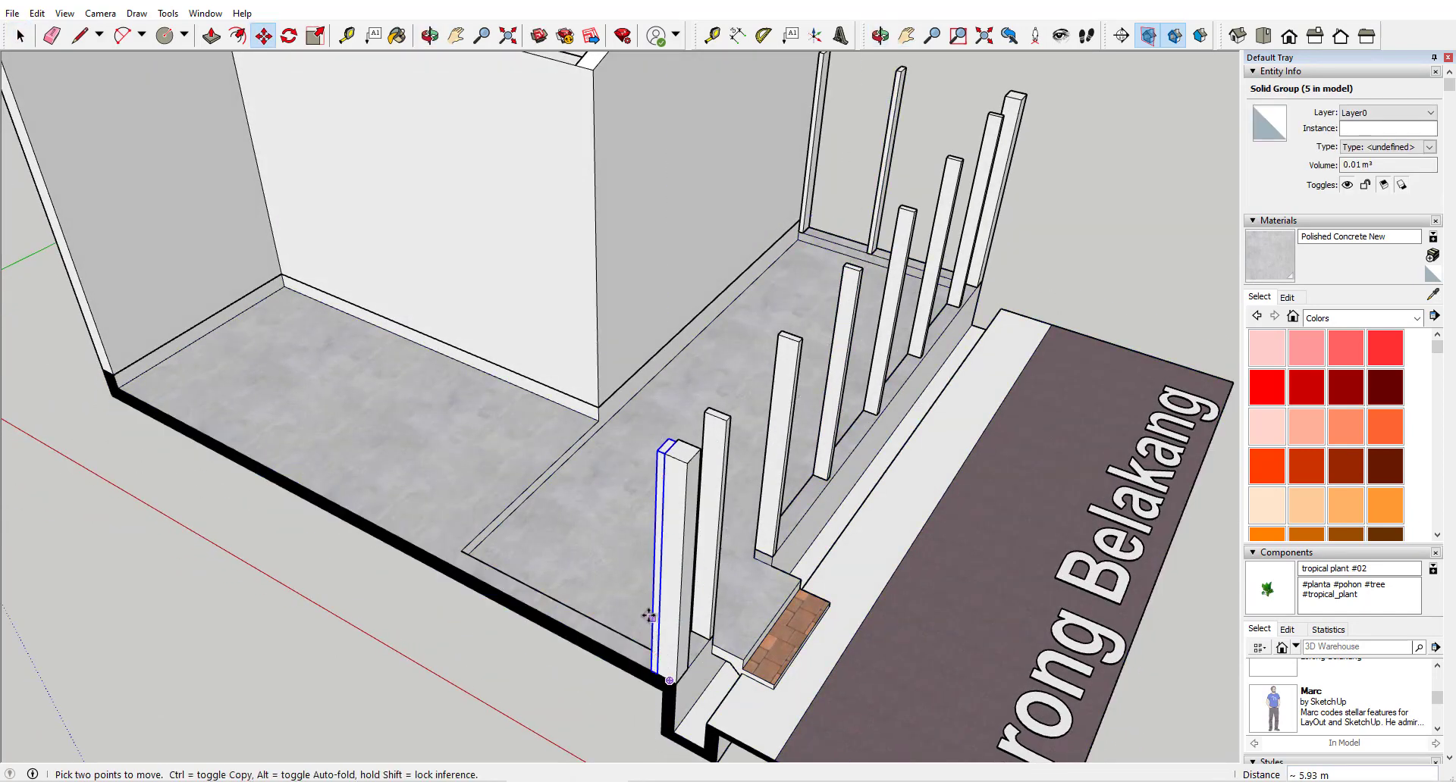
Array the slim post along the open floor edge at 1 m spacing, keeping five copies and deleting the original beside the thick post.
scroll(660, 422, up, 3)
click(660, 422)
key(ctrl)
click(690, 410)
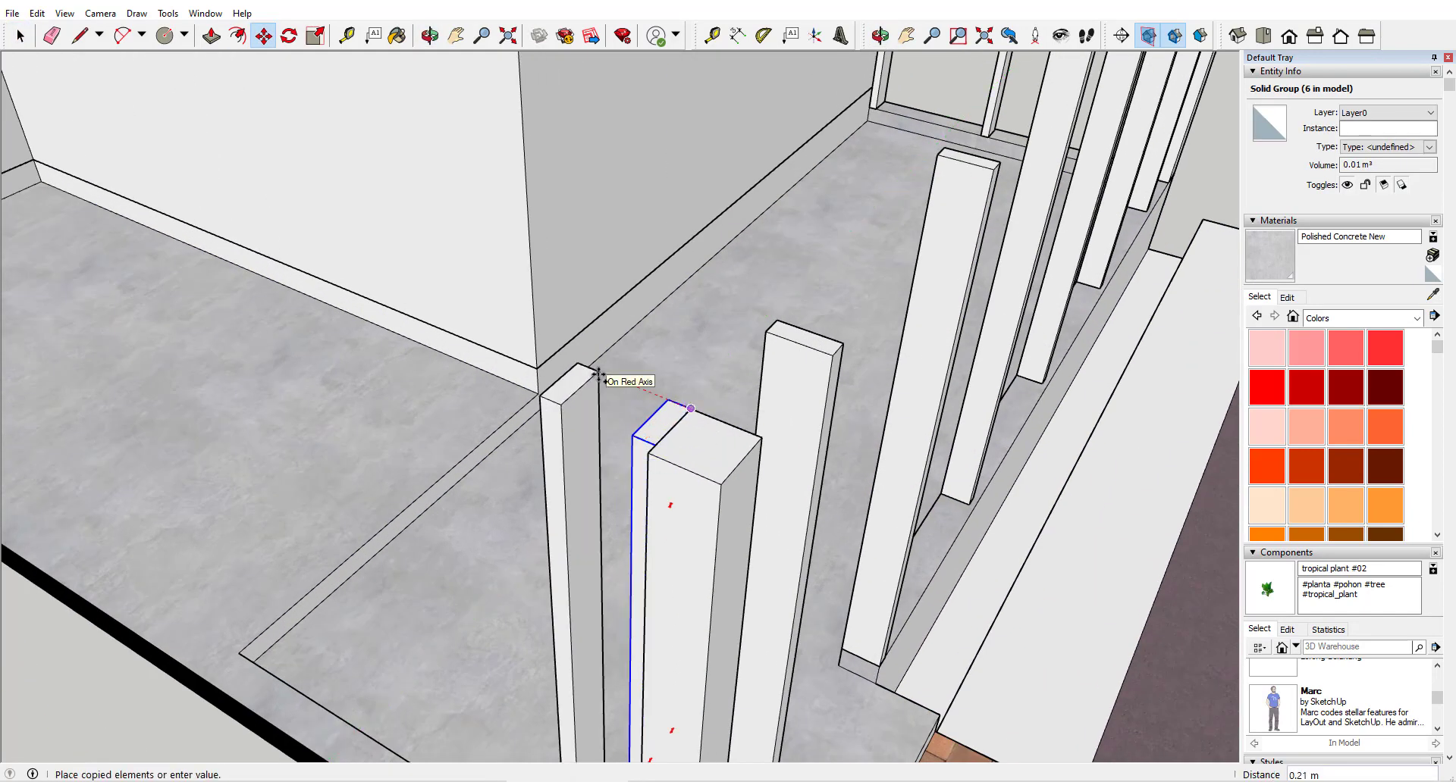
text(1)
key(Return)
text(*10)
key(Return)
scroll(598, 373, down, 3)
key(space)
key(Delete)
scroll(584, 419, down, 4)
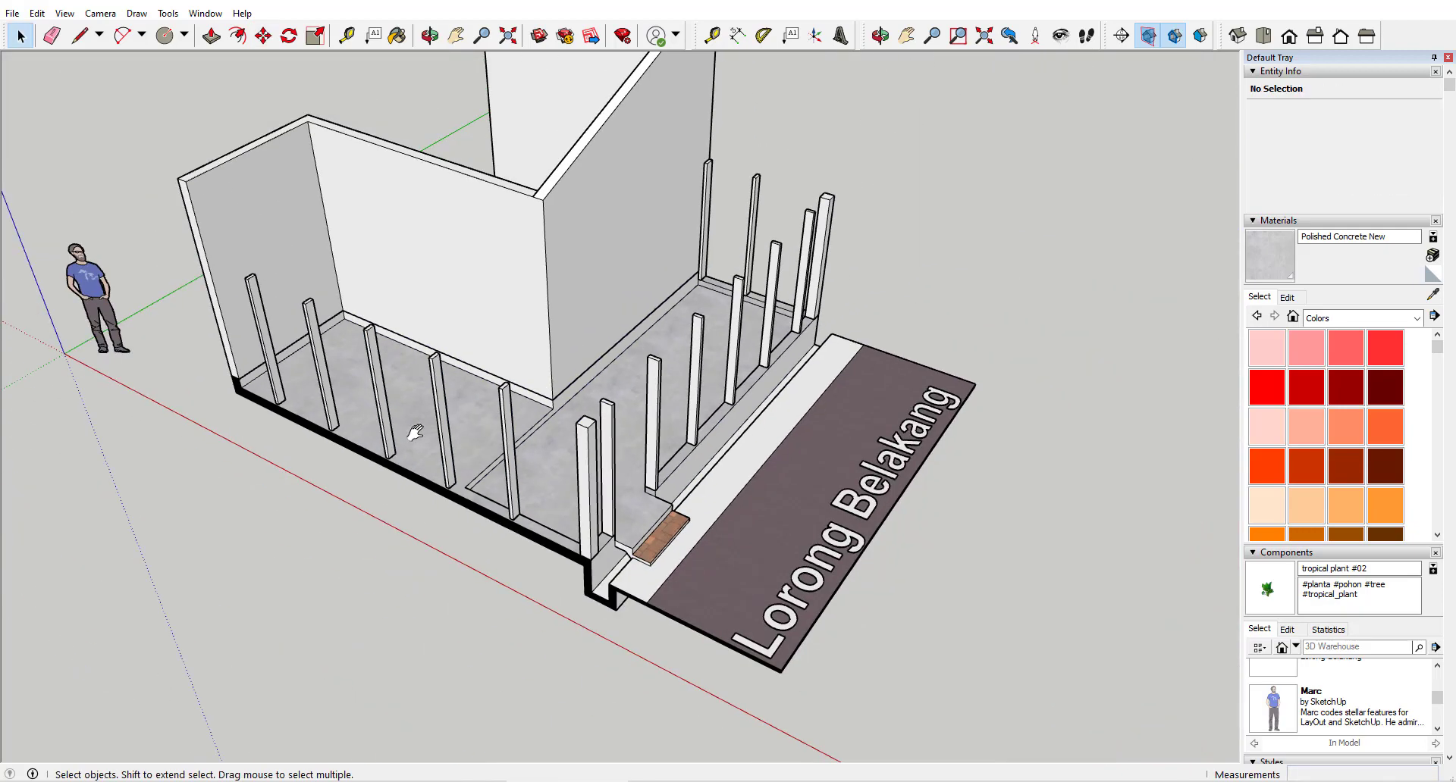
Copy the outermost slim post of the new row to the wall end of the floor edge.
scroll(260, 327, up, 6)
shift+middle_drag(260, 327, 611, 448)
scroll(604, 338, up, 1)
click(604, 341)
key(m)
click(608, 324)
key(ctrl)
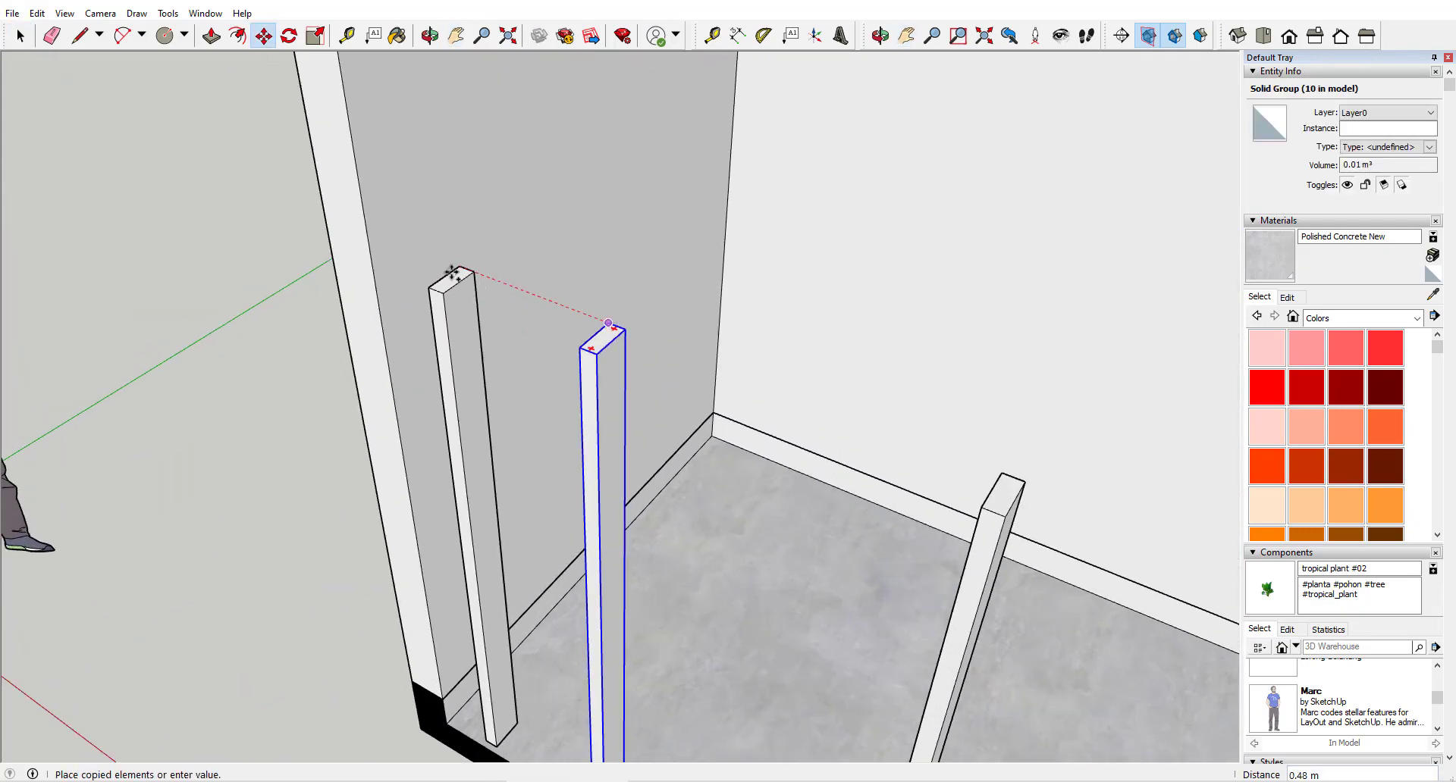
click(413, 249)
Push/Pull a side face of the slim post standing at the wall end.
key(space)
double_click(396, 285)
key(p)
click(391, 285)
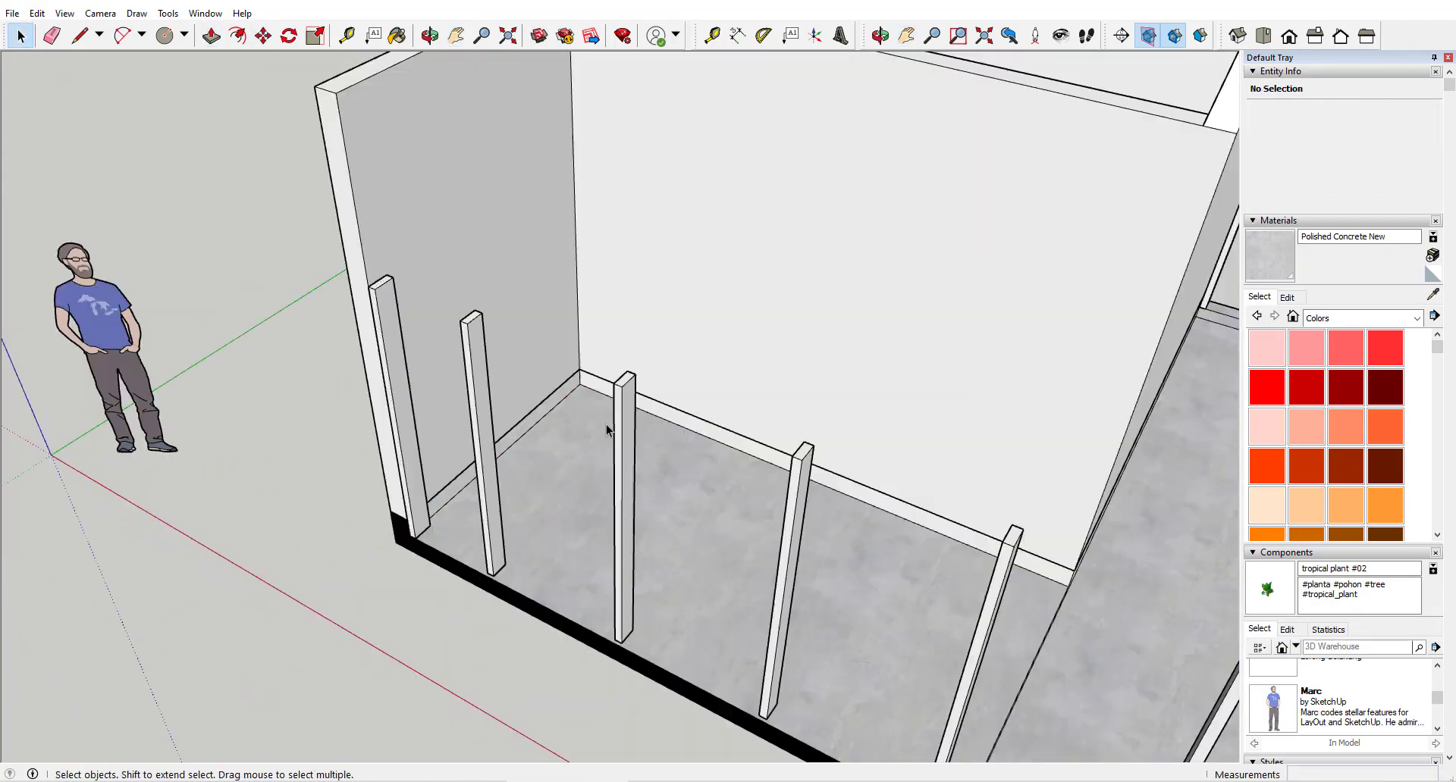
Copy the last slim post of the kerb row against the thick corner post at the far end.
key(h)
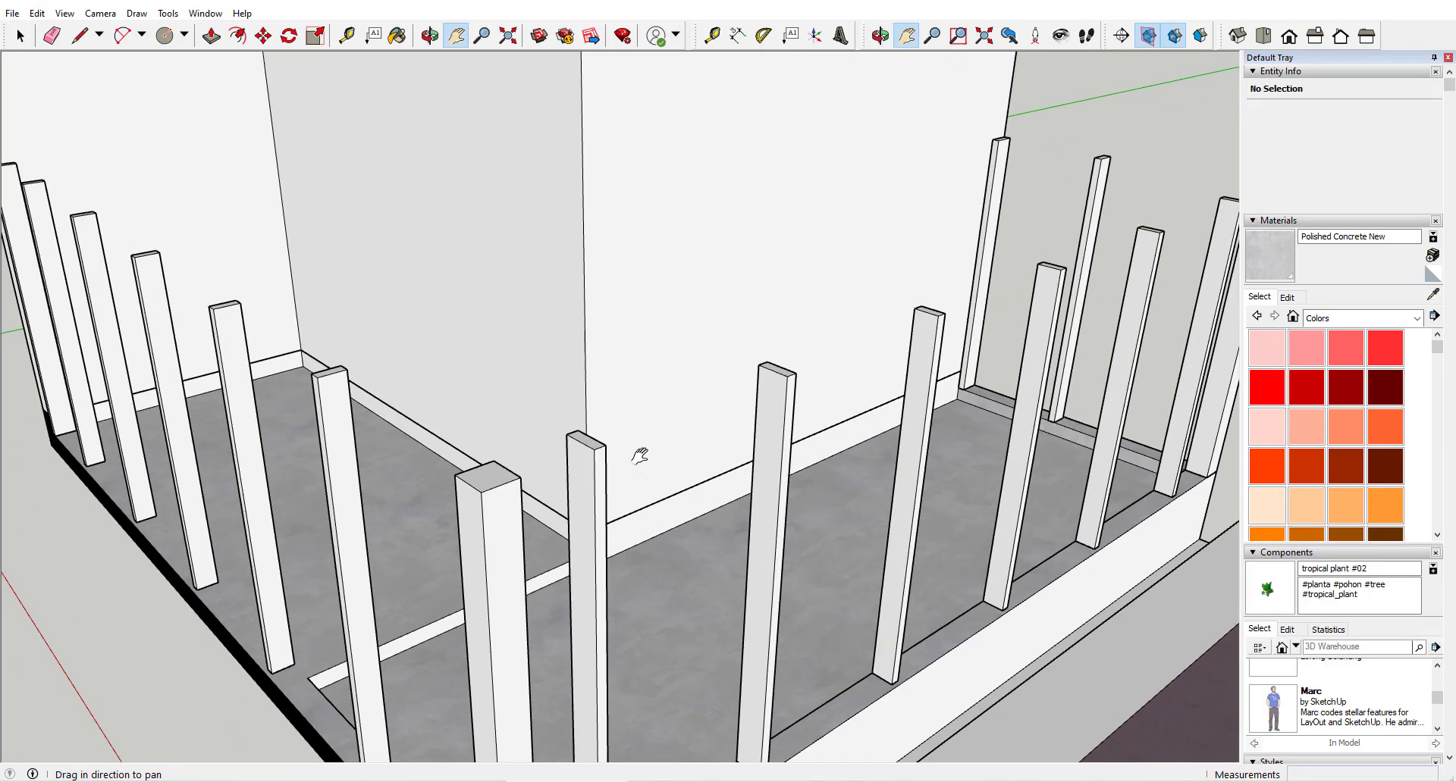
key(space)
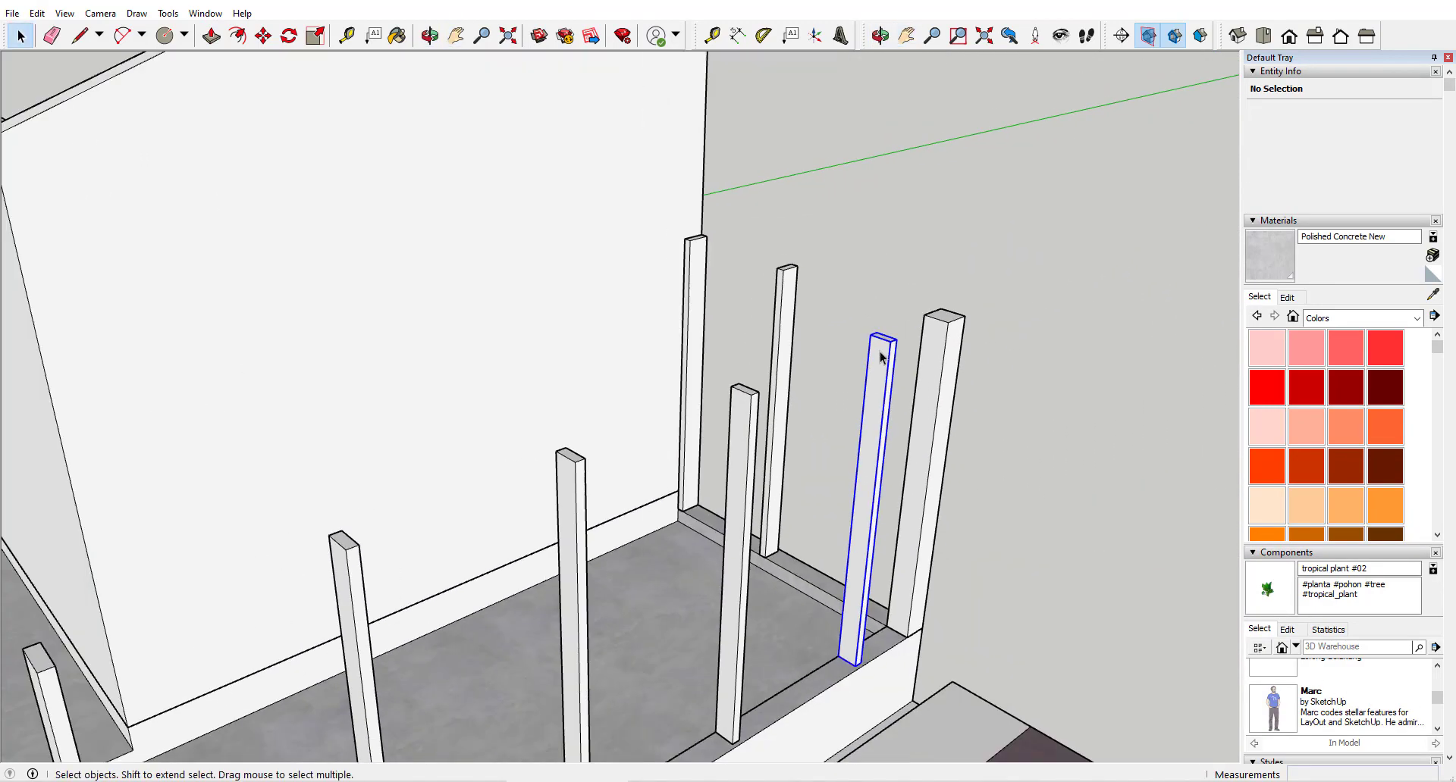
key(m)
click(896, 338)
key(ctrl)
click(944, 323)
Rotate the copied post 90° so it lies horizontally as a rail along the kerb's post row.
middle_drag(945, 324, 921, 379)
scroll(934, 344, up, 4)
key(q)
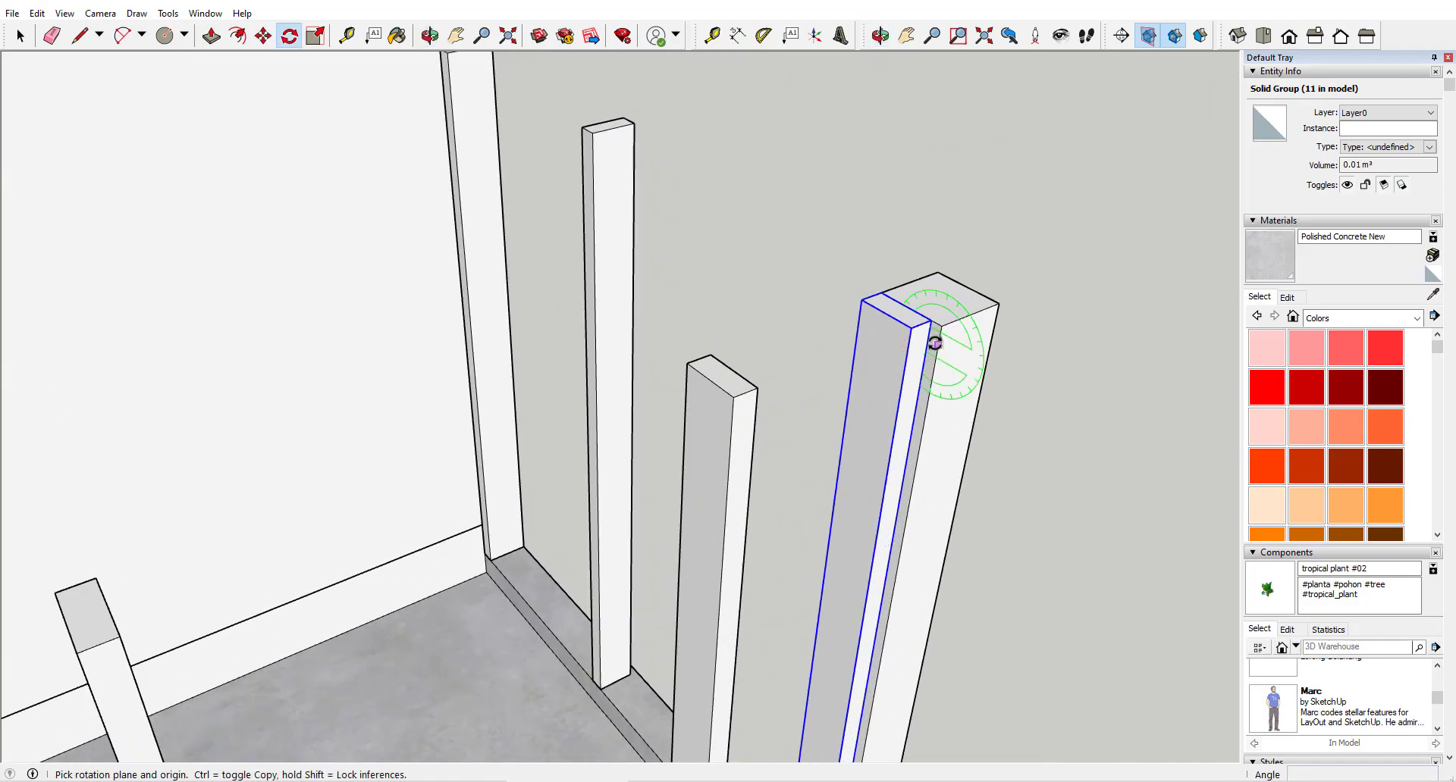
click(780, 360)
text(90)
key(Return)
Try to slim the horizontal rail by pushing its wide side face in about 0.07 m.
middle_drag(809, 273, 250, 304)
shift+middle_drag(250, 303, 347, 293)
key(space)
double_click(335, 314)
key(p)
click(336, 332)
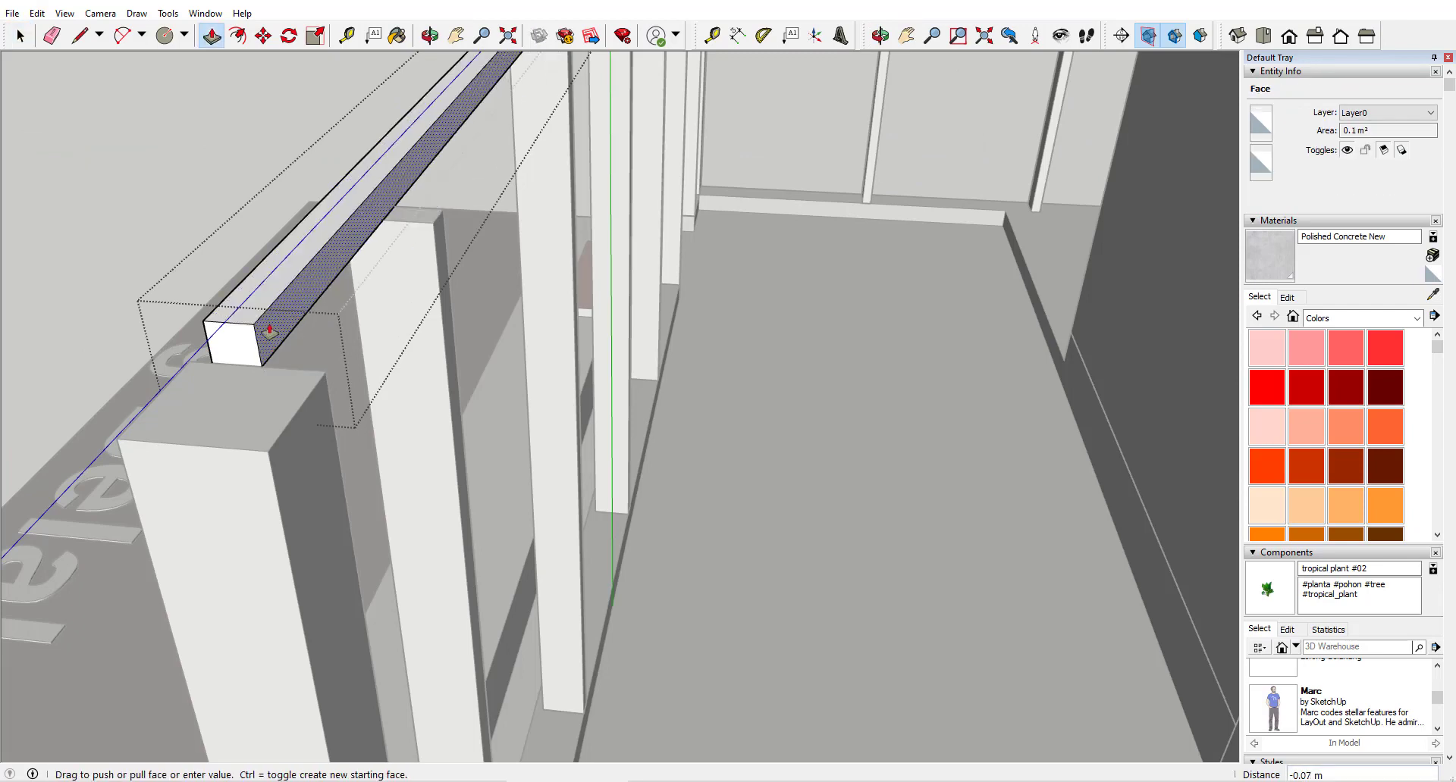
click(270, 329)
Undo the last Push/Pull on the rail and measure across its top face.
middle_drag(270, 326, 455, 247)
key(t)
key(ctrl+z)
middle_drag(286, 347, 192, 328)
click(192, 328)
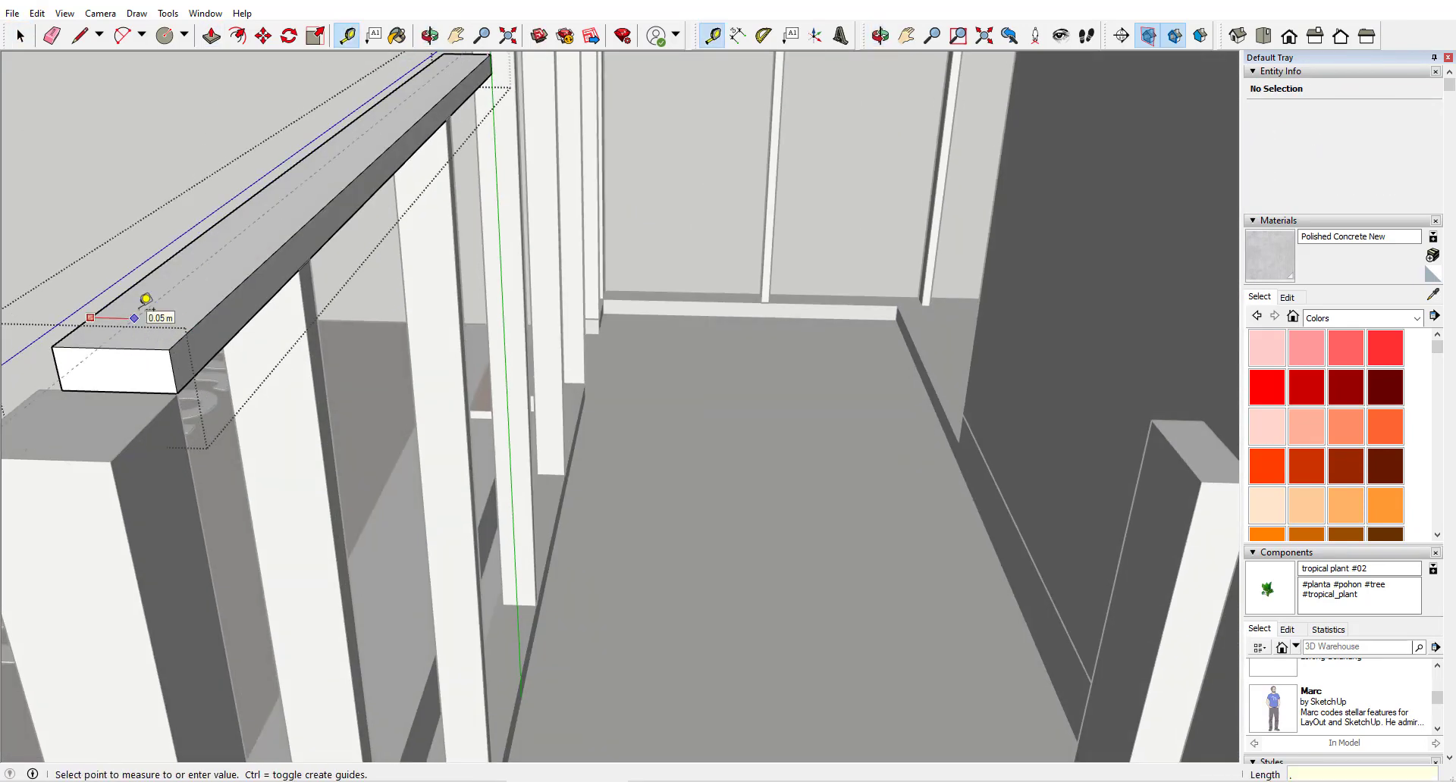
Push the rail's wide side face inward to leave a slim bar, and leave its group.
key(p)
click(190, 338)
click(149, 318)
scroll(148, 319, down, 3)
key(space)
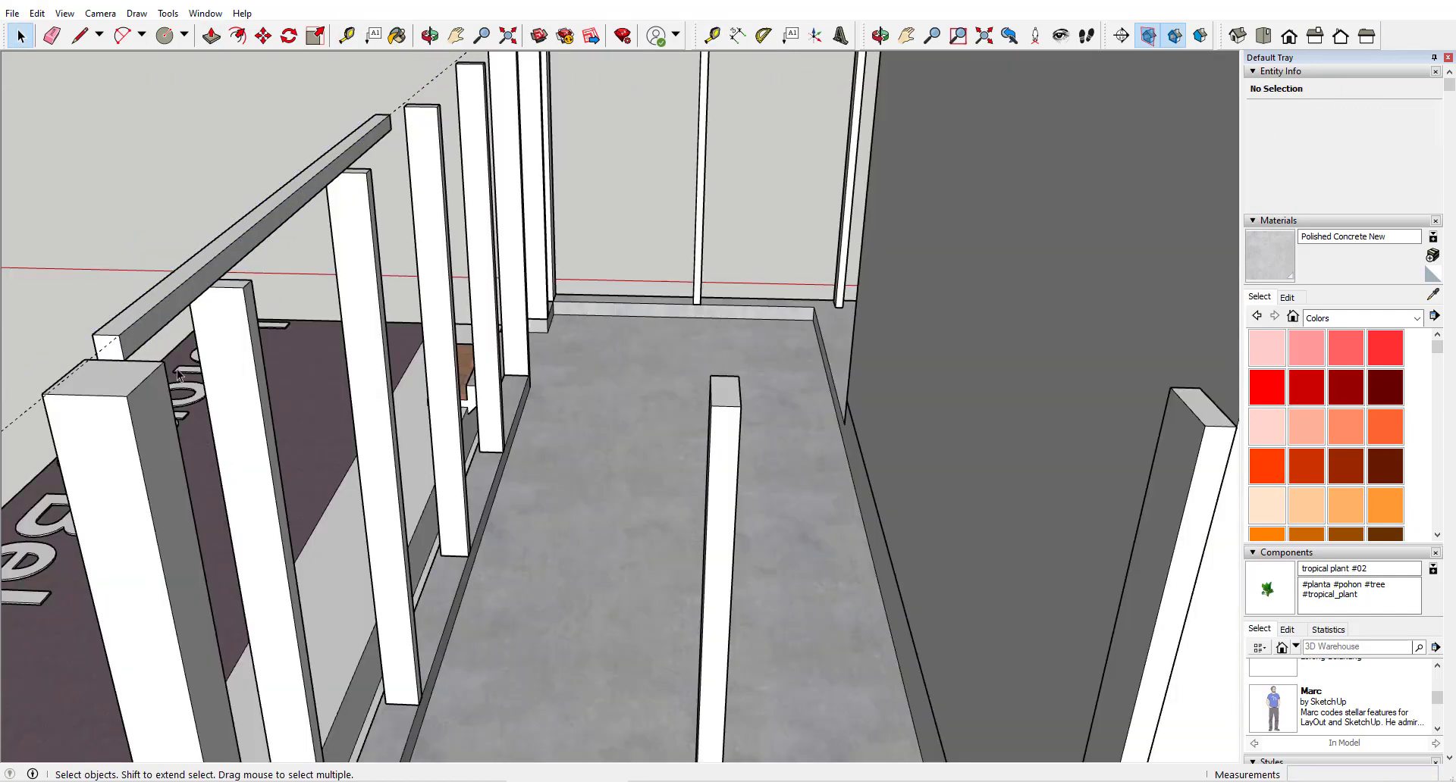
Lower the rail below the post tops and copy it down 0.8 m, making three evenly spaced rails.
shift+middle_drag(178, 374, 185, 302)
click(289, 292)
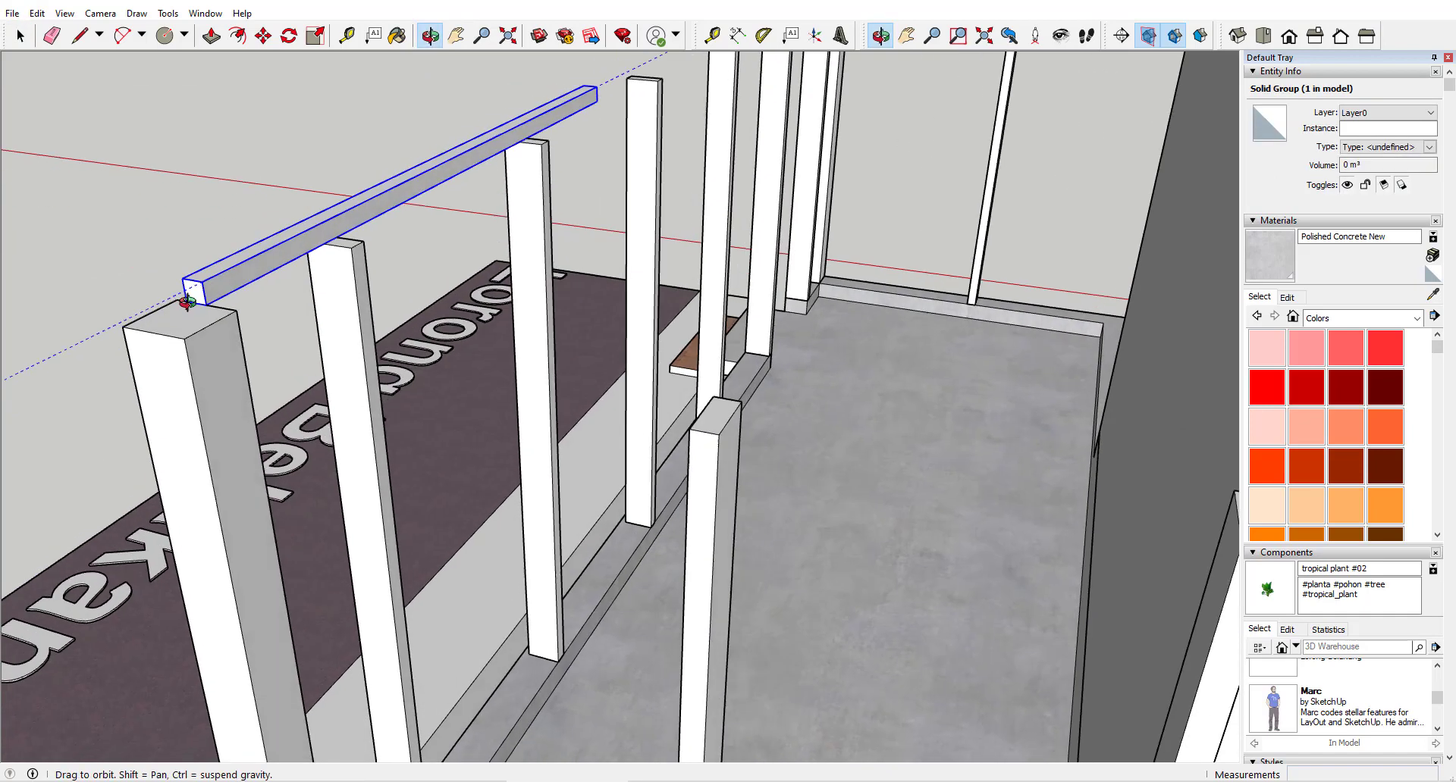
key(m)
click(352, 250)
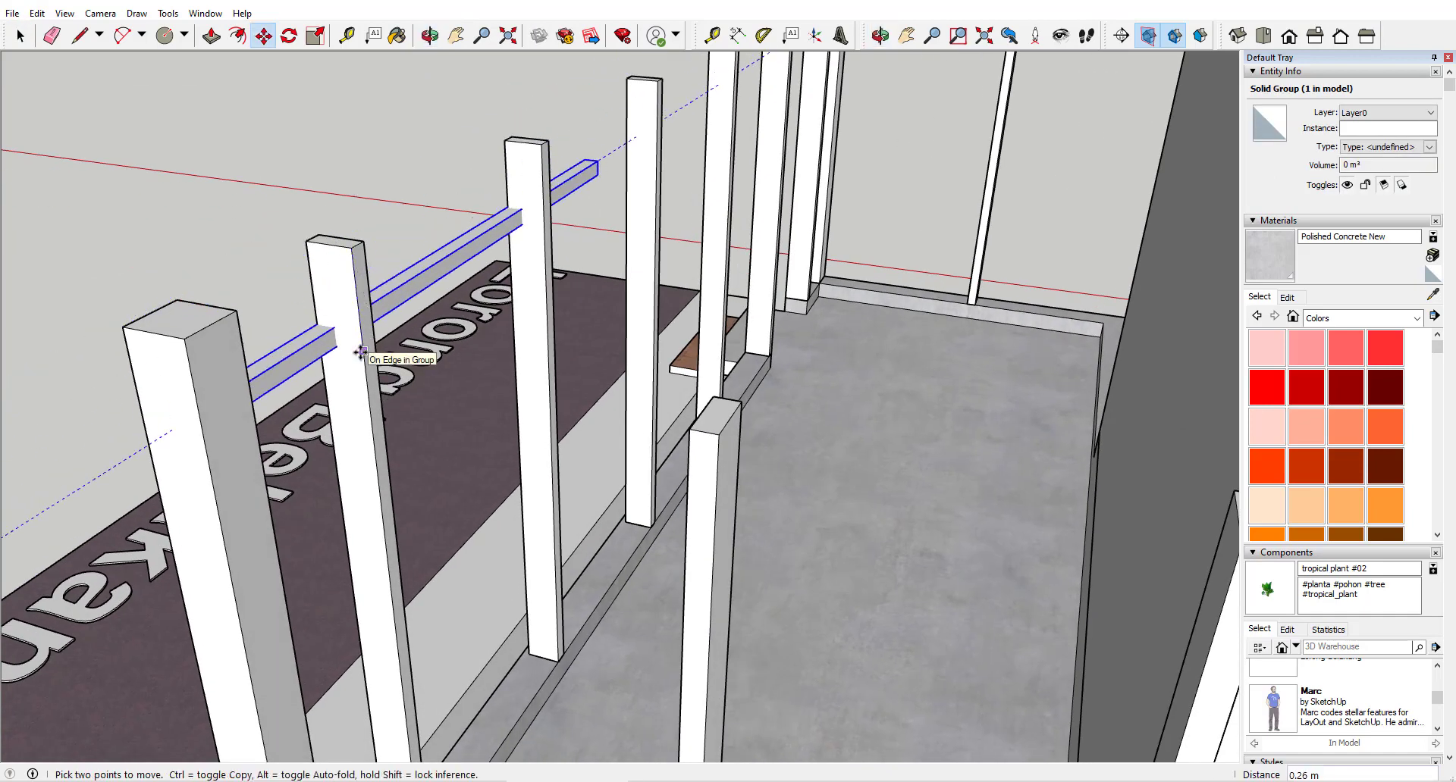
key(ctrl)
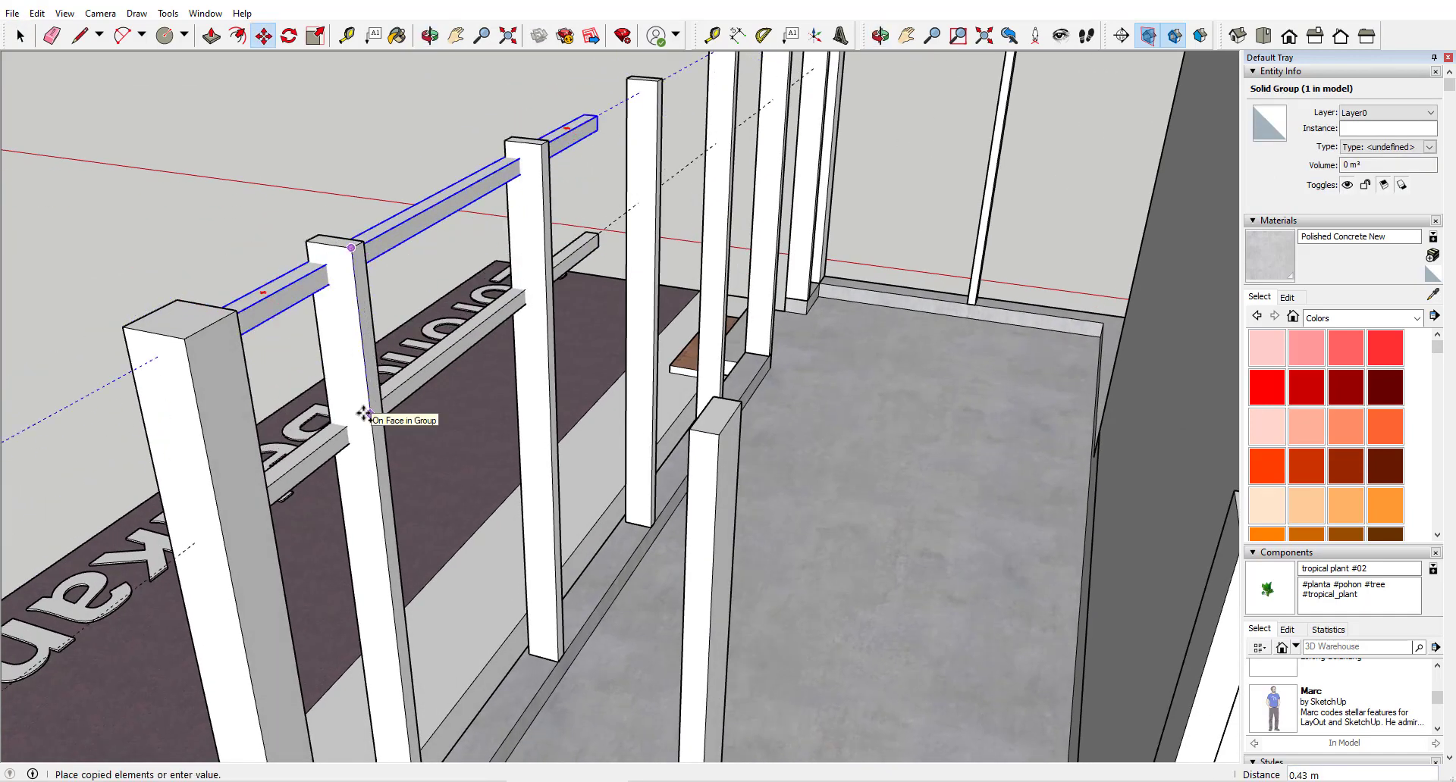
text(.8)
key(Return)
Extend the top rail's end face with Push/Pull to the slim post beside the entrance.
middle_drag(364, 413, 1031, 351)
scroll(1043, 226, up, 1)
double_click(1034, 229)
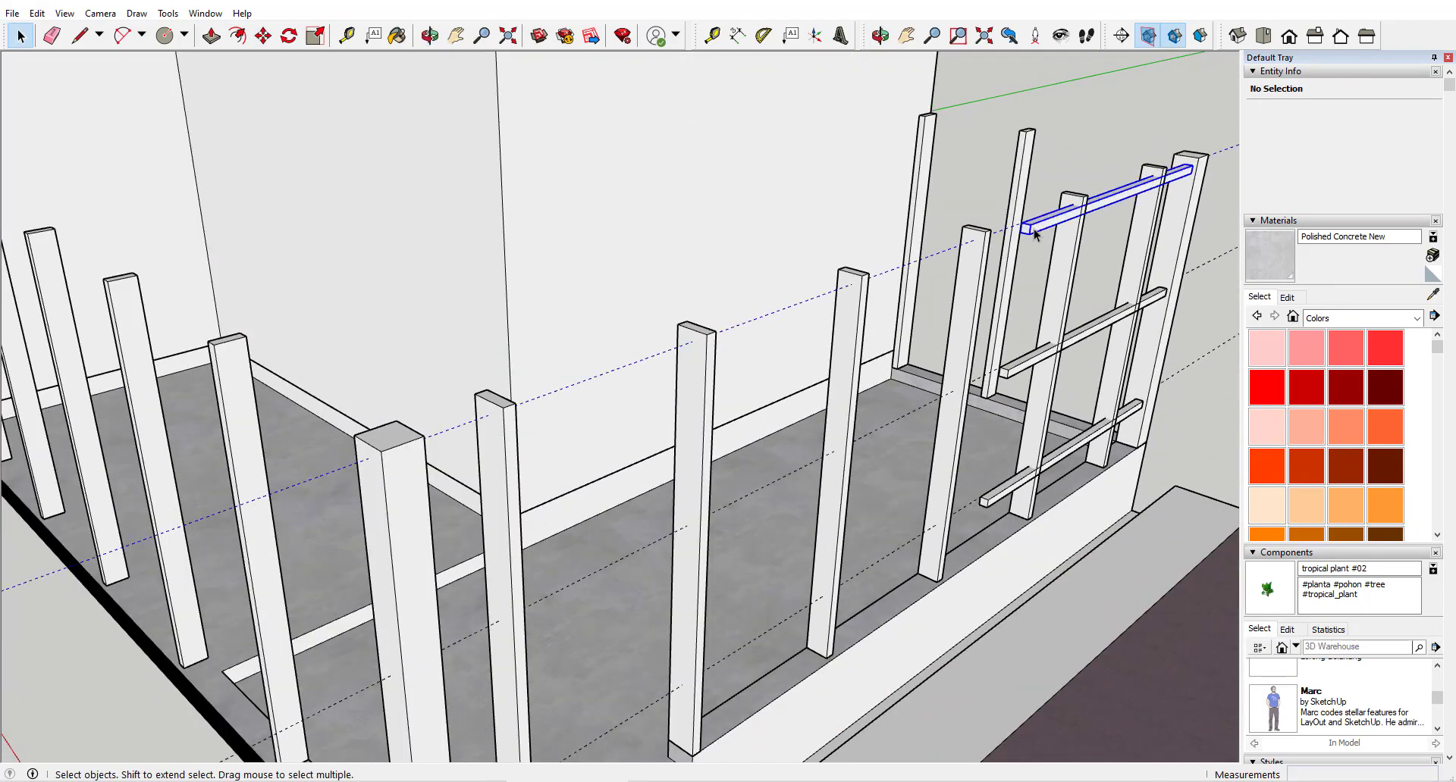
key(p)
click(1029, 240)
click(696, 341)
Extend the middle and bottom rails to the same entrance-side post, and leave the group.
key(space)
double_click(1013, 376)
key(p)
click(1006, 374)
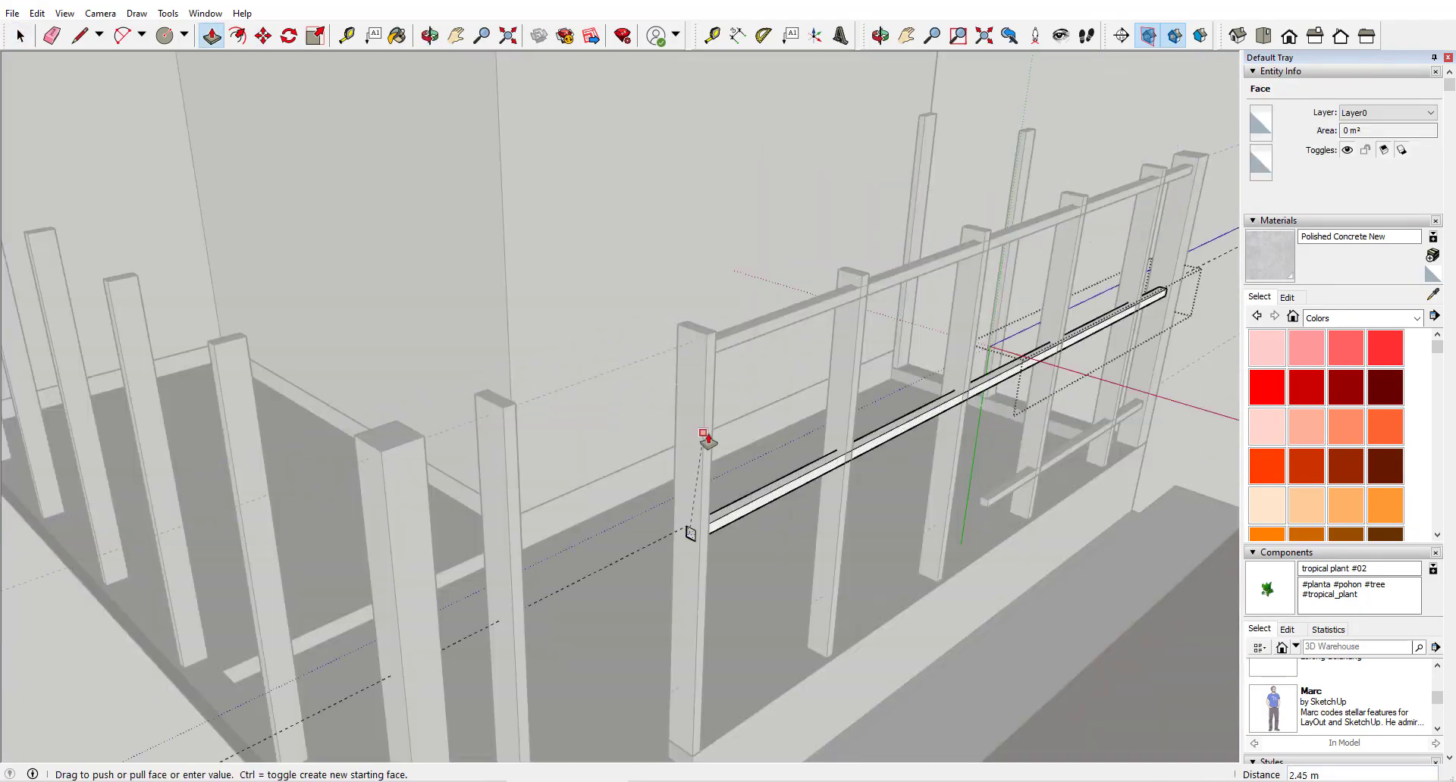
click(705, 436)
double_click(985, 499)
click(985, 502)
click(717, 546)
scroll(717, 534, down, 3)
click(1083, 462)
Select all three rails and rotate a copy of them about the thick corner post into the side kerb's direction.
middle_drag(1083, 462, 822, 678)
click(856, 449)
shift+click(844, 507)
shift+click(837, 557)
scroll(920, 427, up, 3)
shift+middle_drag(920, 427, 872, 490)
scroll(872, 490, up, 2)
key(q)
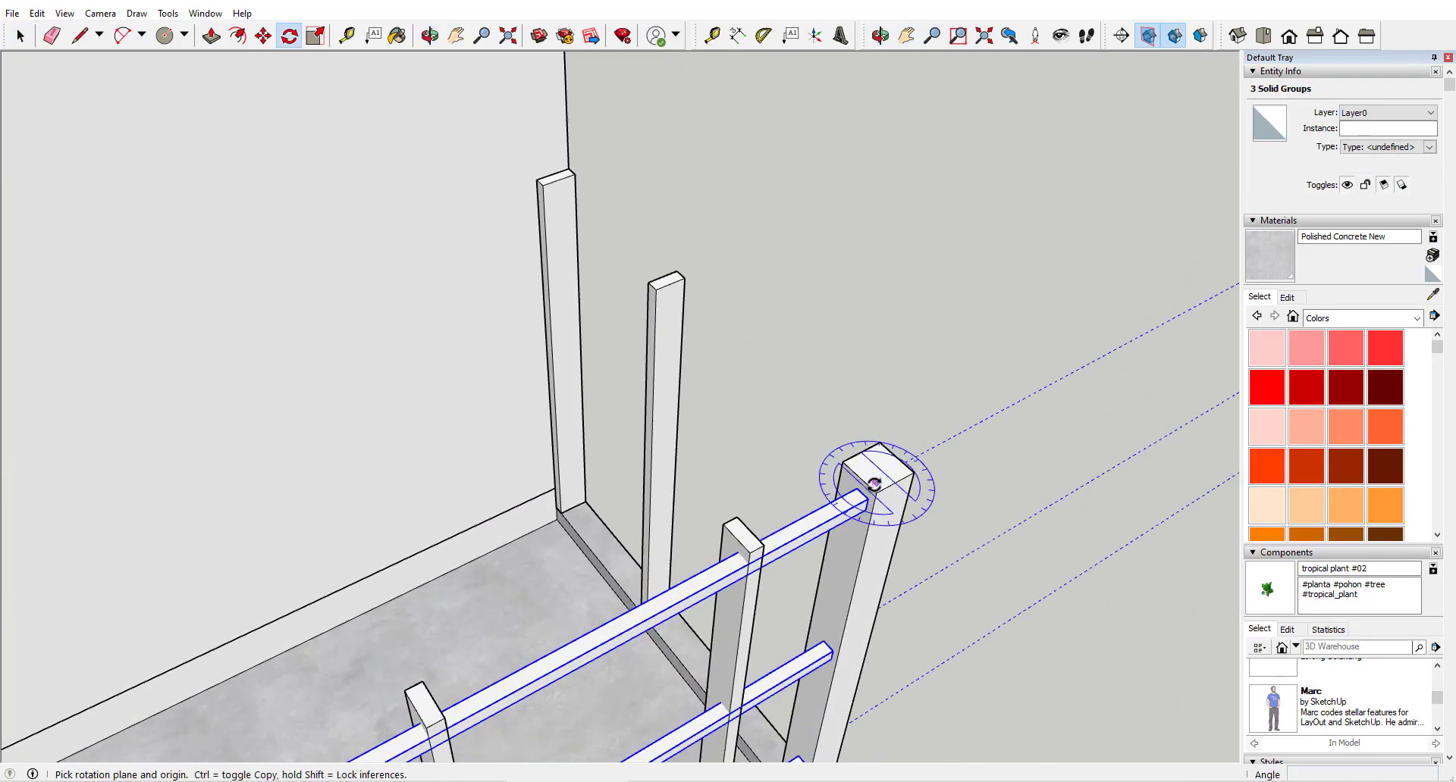
click(876, 493)
click(913, 473)
click(827, 448)
Move the three rotated rail copies along the side kerb and align them with the thick corner post.
key(m)
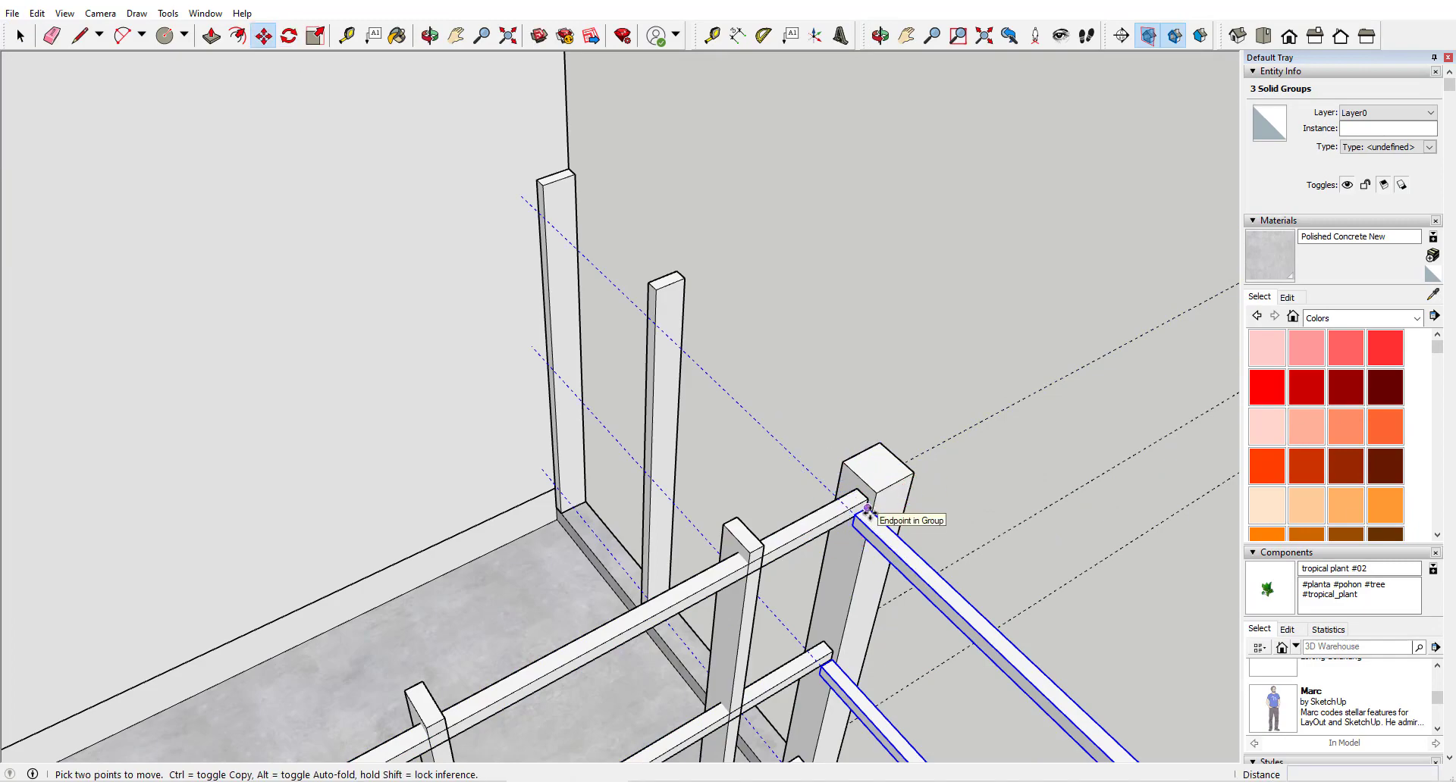
click(982, 620)
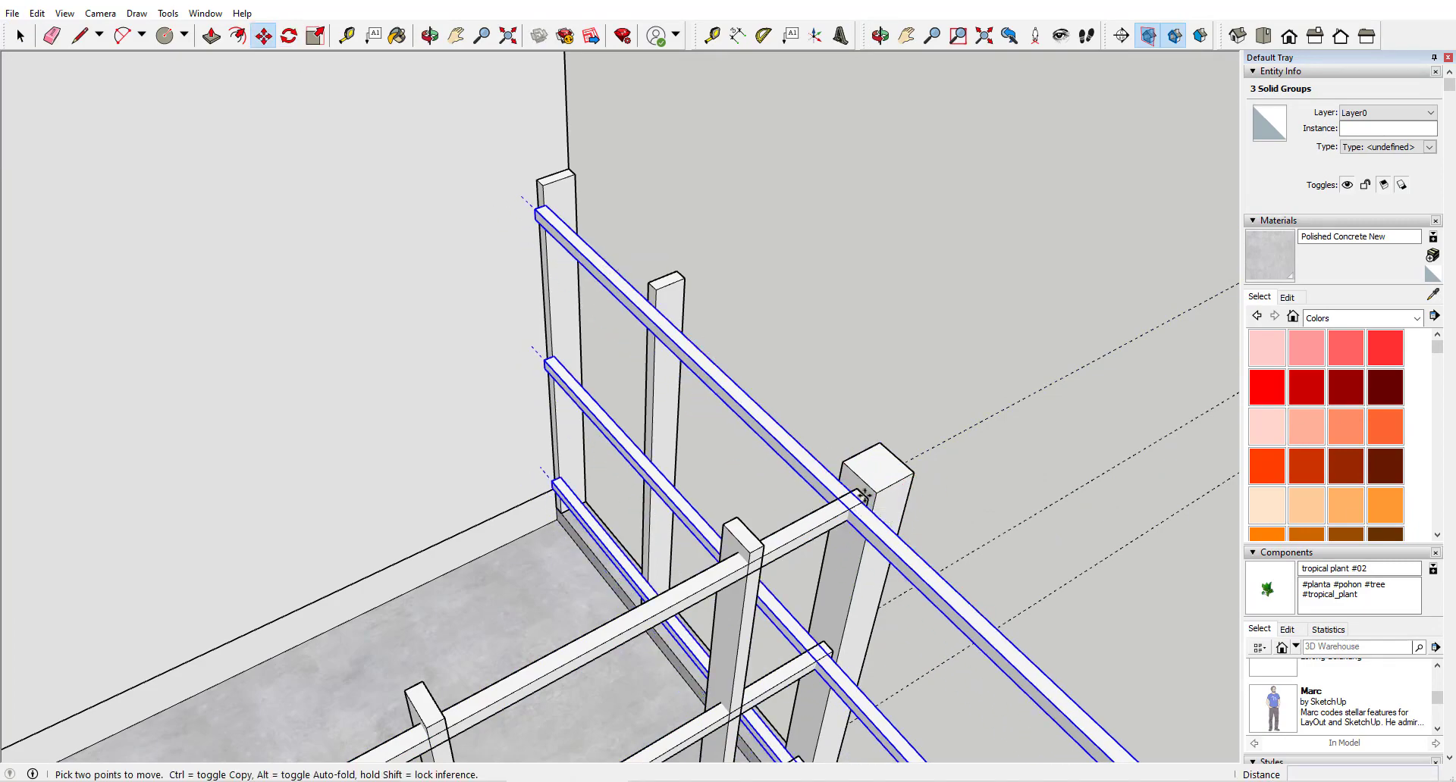
middle_drag(864, 496, 214, 385)
scroll(214, 385, up, 2)
click(105, 286)
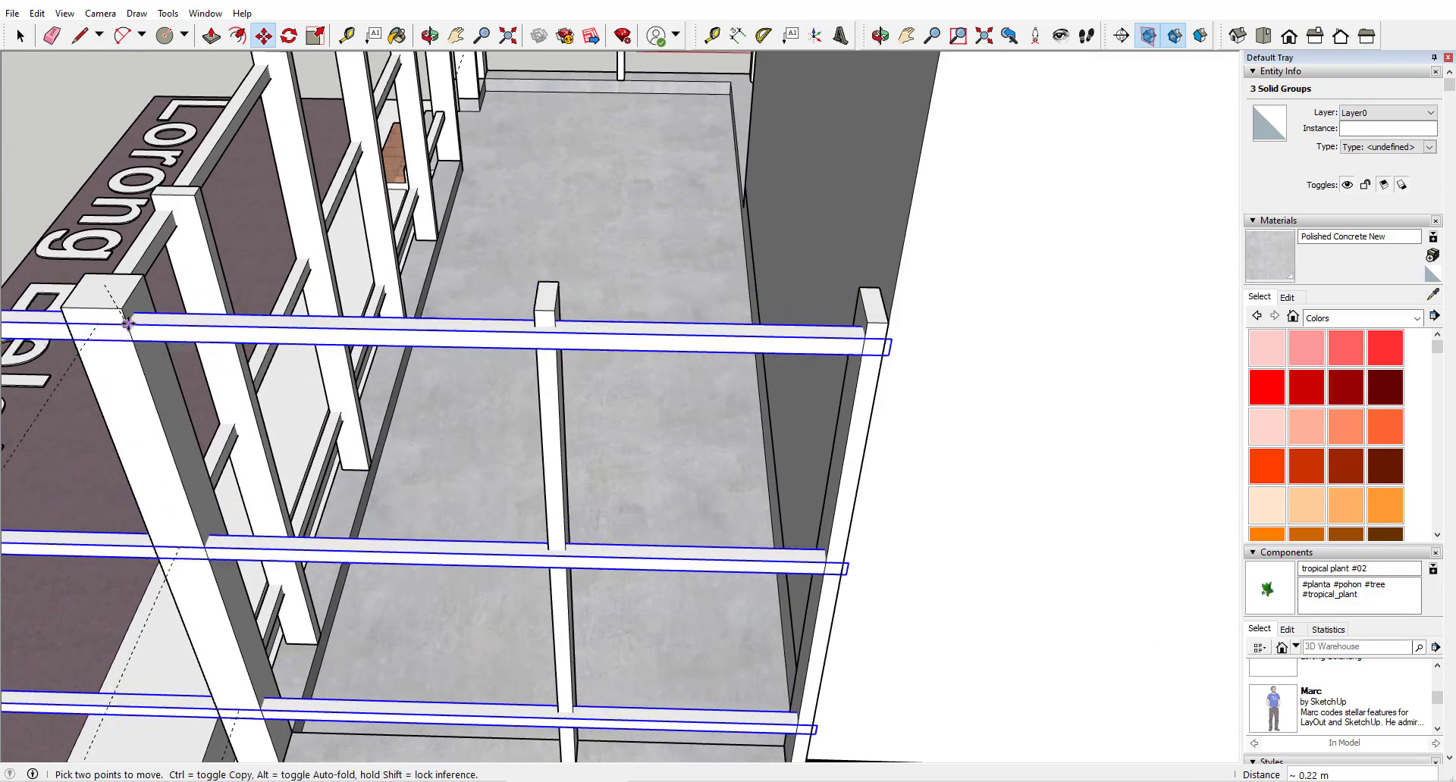
click(145, 278)
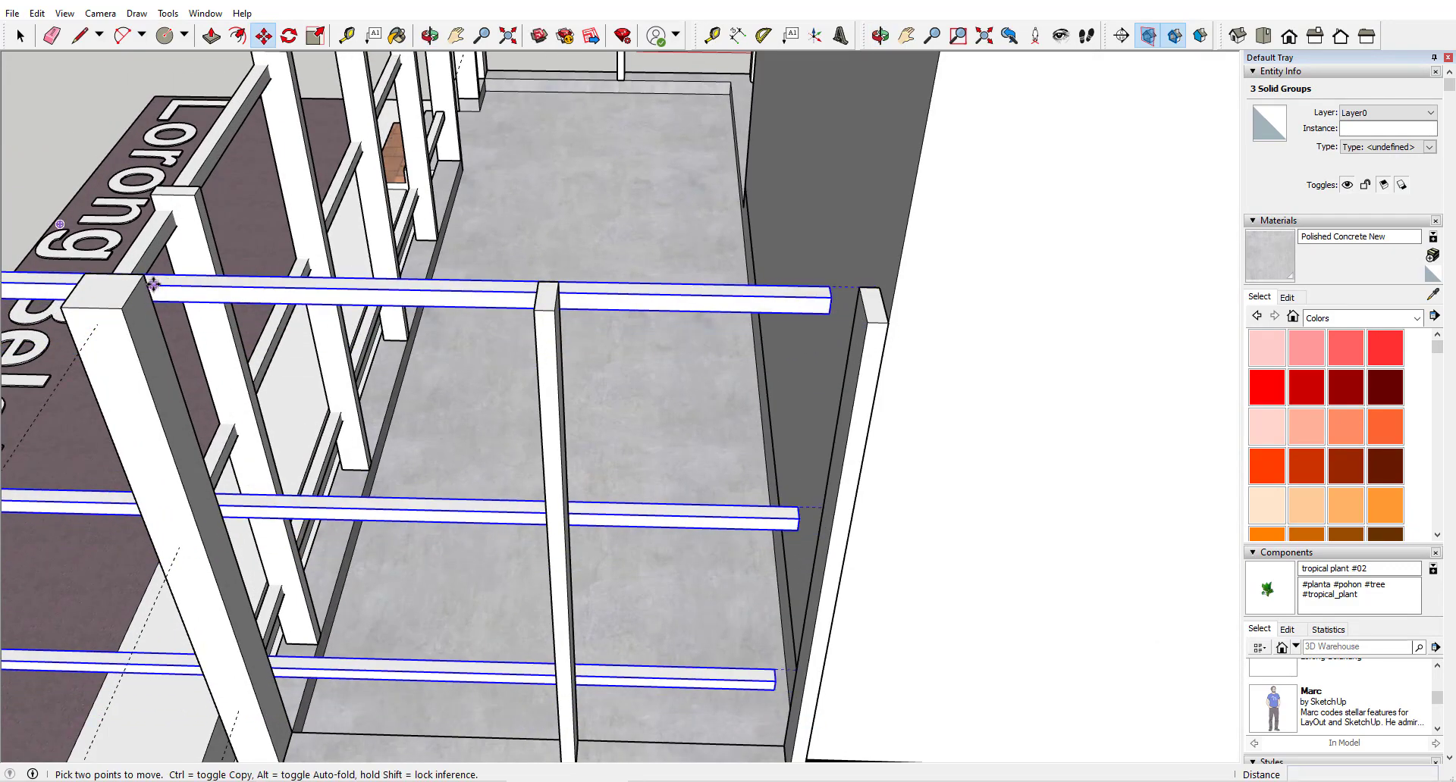
click(153, 284)
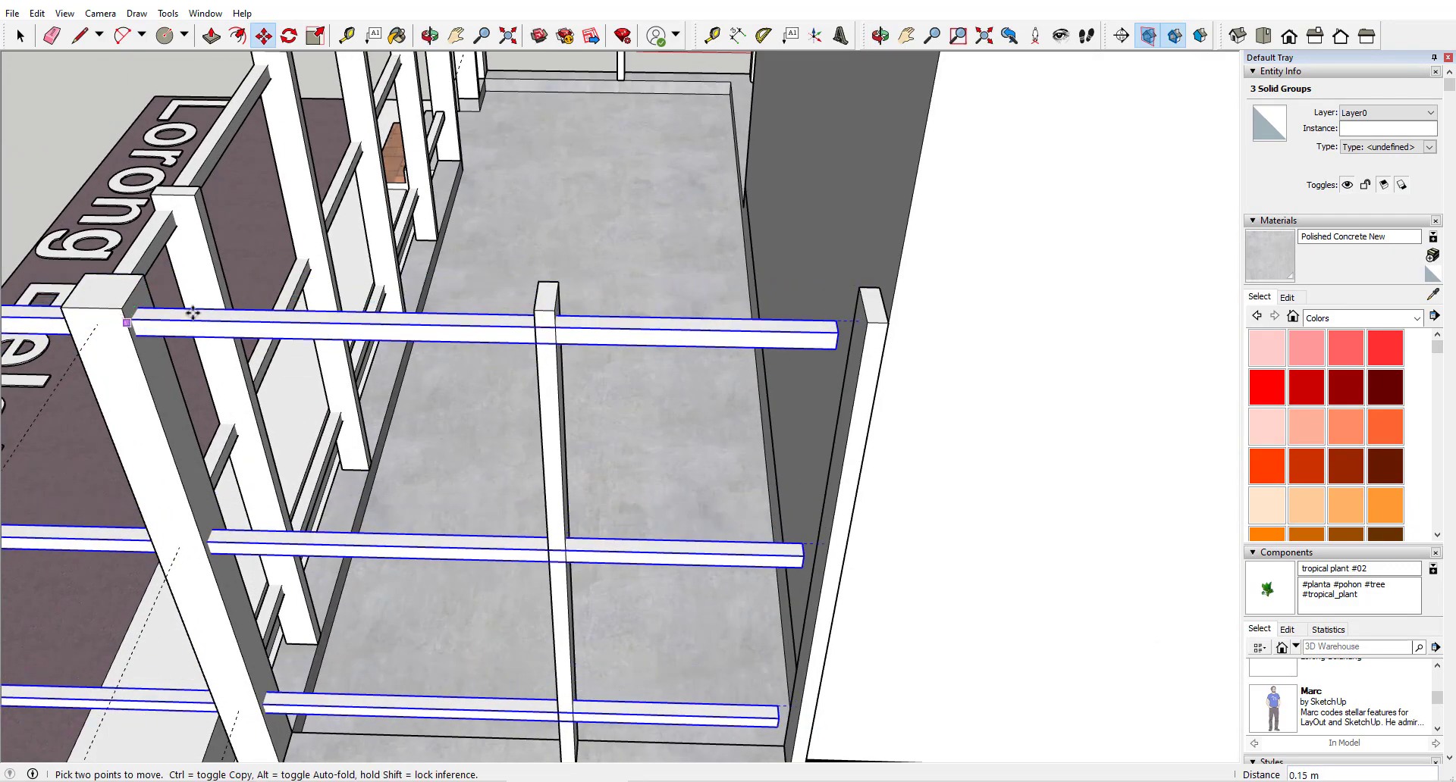
Shorten the copied top side rail with Push/Pull so it ends at the thick corner post.
middle_drag(471, 346, 837, 367)
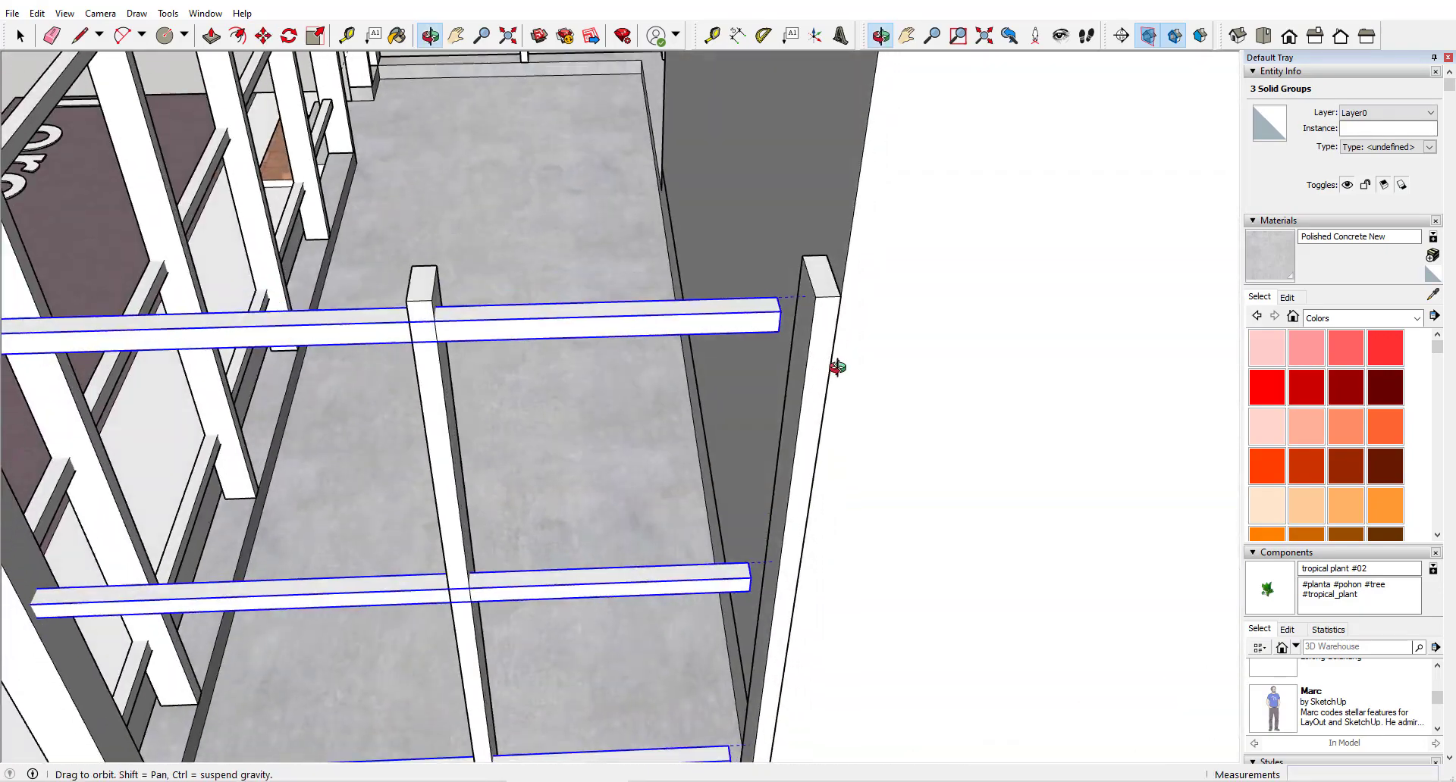
middle_drag(740, 331, 645, 372)
key(space)
double_click(287, 467)
key(p)
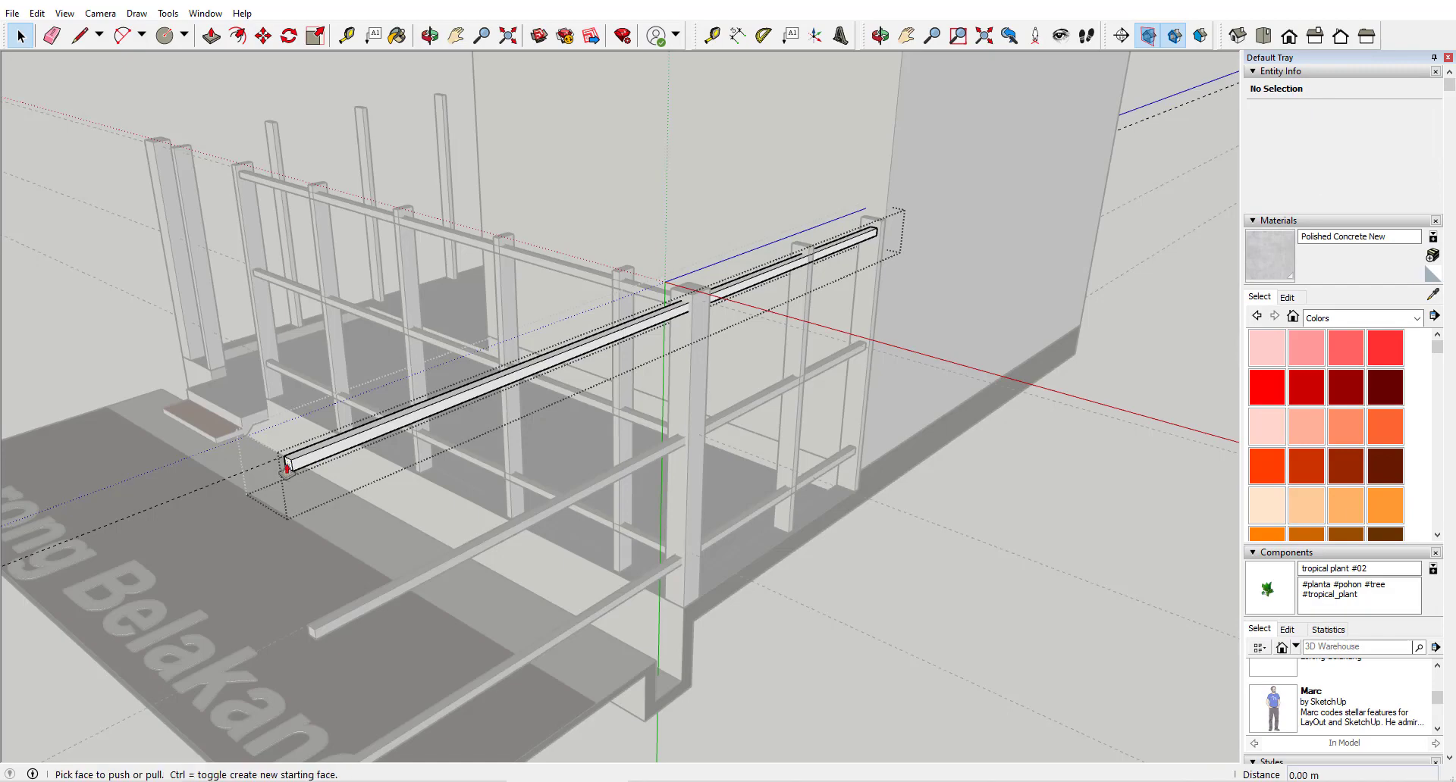
click(287, 467)
click(699, 328)
key(space)
Shorten the copied middle and bottom side rails to the thick corner post with Push/Pull, and leave the group.
double_click(322, 631)
key(p)
click(315, 633)
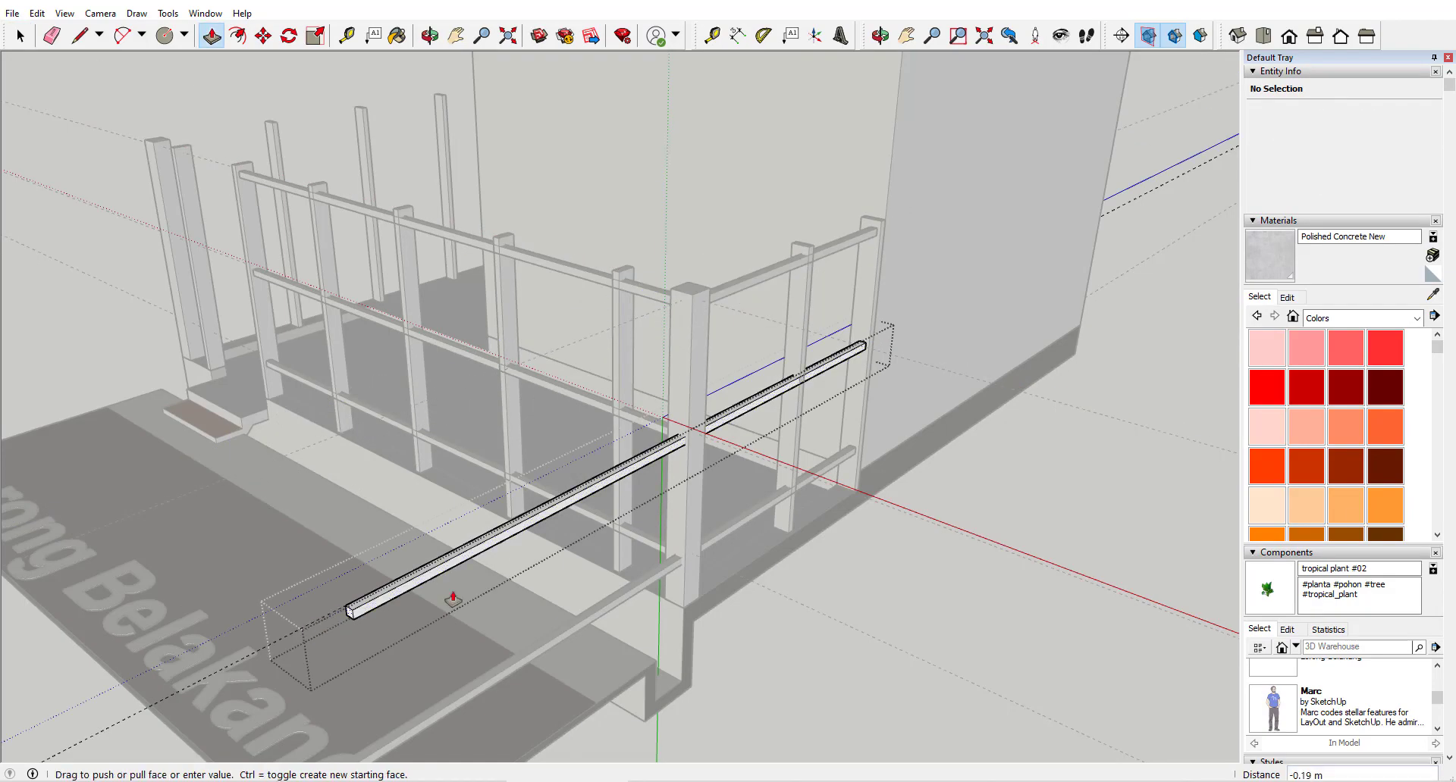
click(699, 474)
shift+middle_drag(697, 501, 792, 370)
key(space)
double_click(476, 605)
key(p)
click(458, 609)
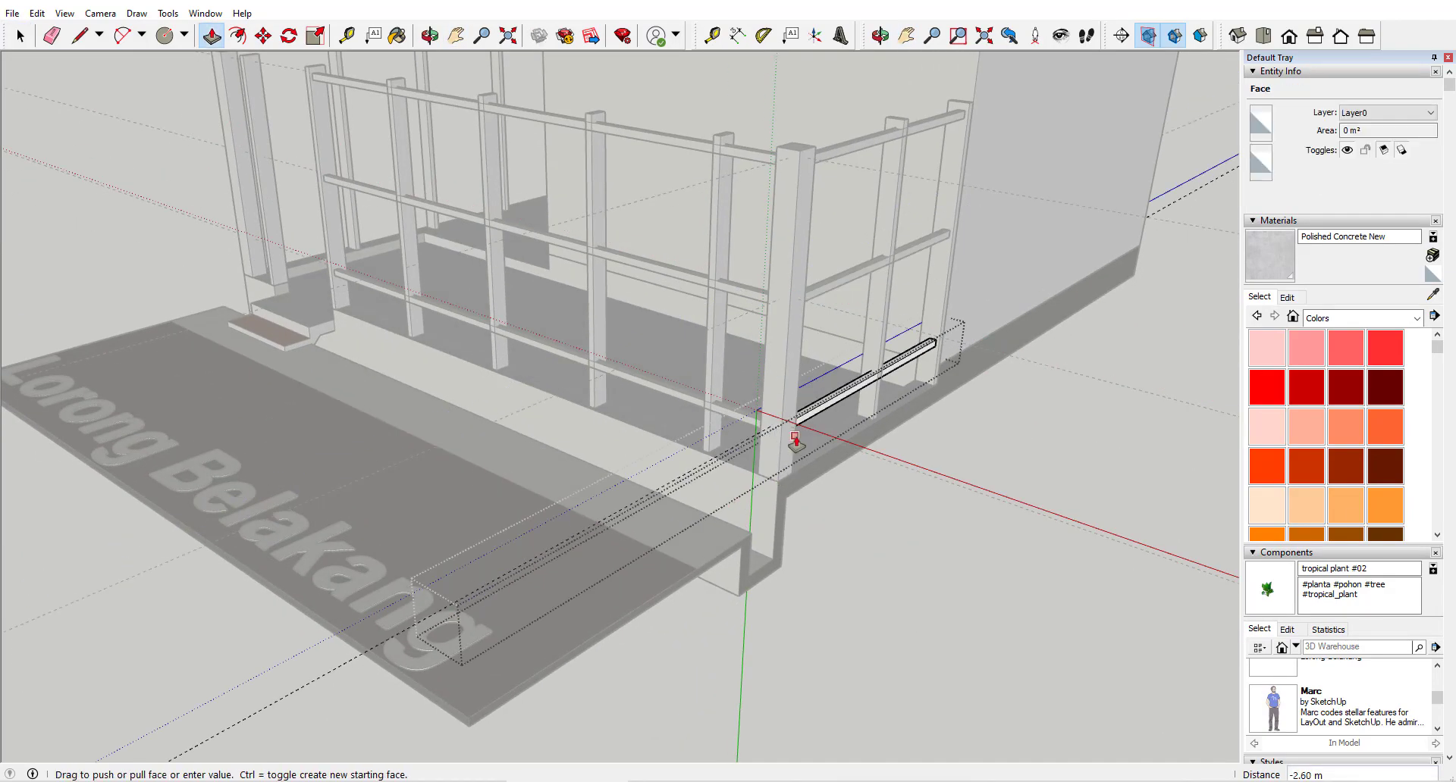
click(796, 436)
key(space)
click(864, 534)
Delete all construction guides from the model.
scroll(864, 534, down, 5)
middle_drag(864, 534, 1190, 417)
click(37, 13)
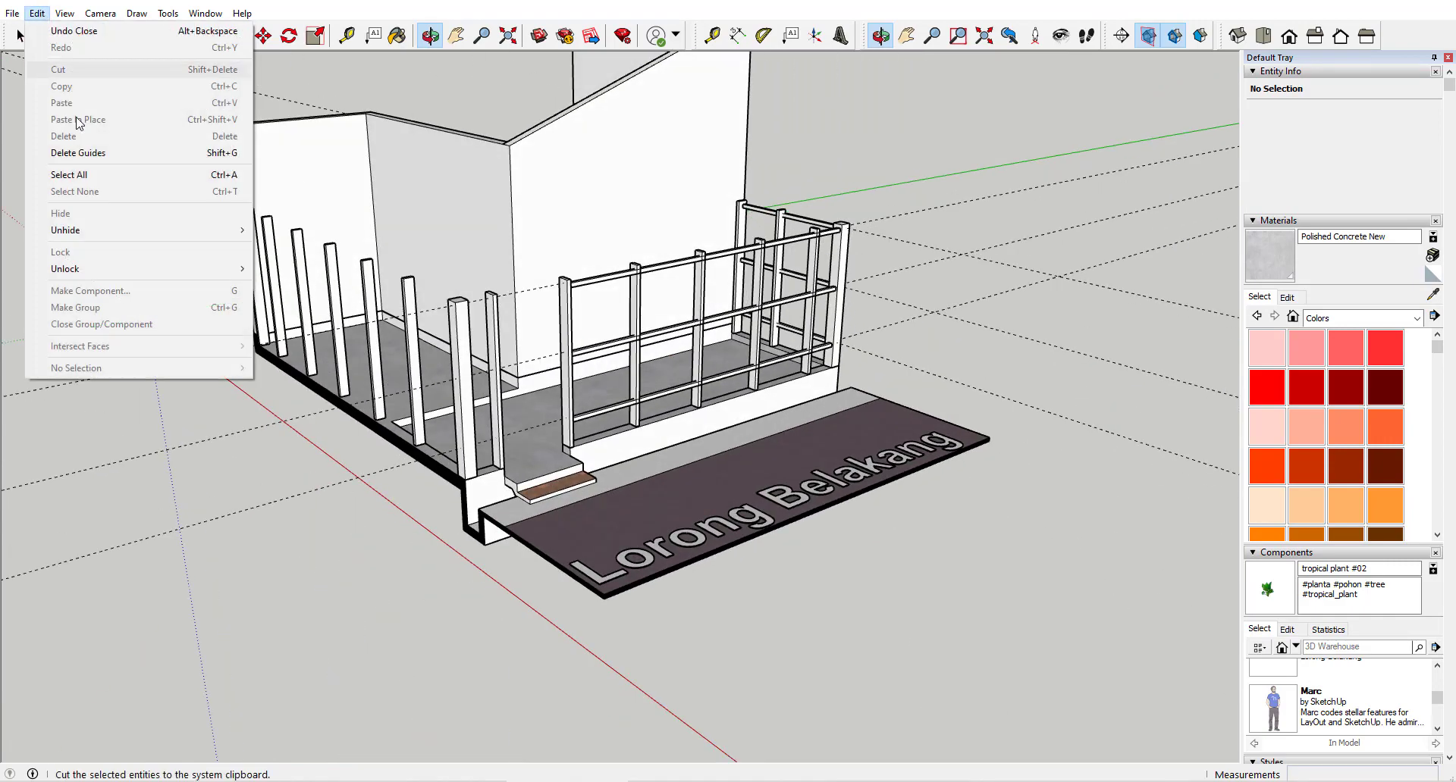
click(114, 155)
Copy the three side rails to the opposite side fence and align them with its thick corner post and slim posts.
middle_drag(591, 364, 758, 422)
shift+middle_drag(747, 258, 724, 347)
scroll(831, 333, up, 3)
key(space)
click(804, 210)
key(m)
key(ctrl)
click(955, 265)
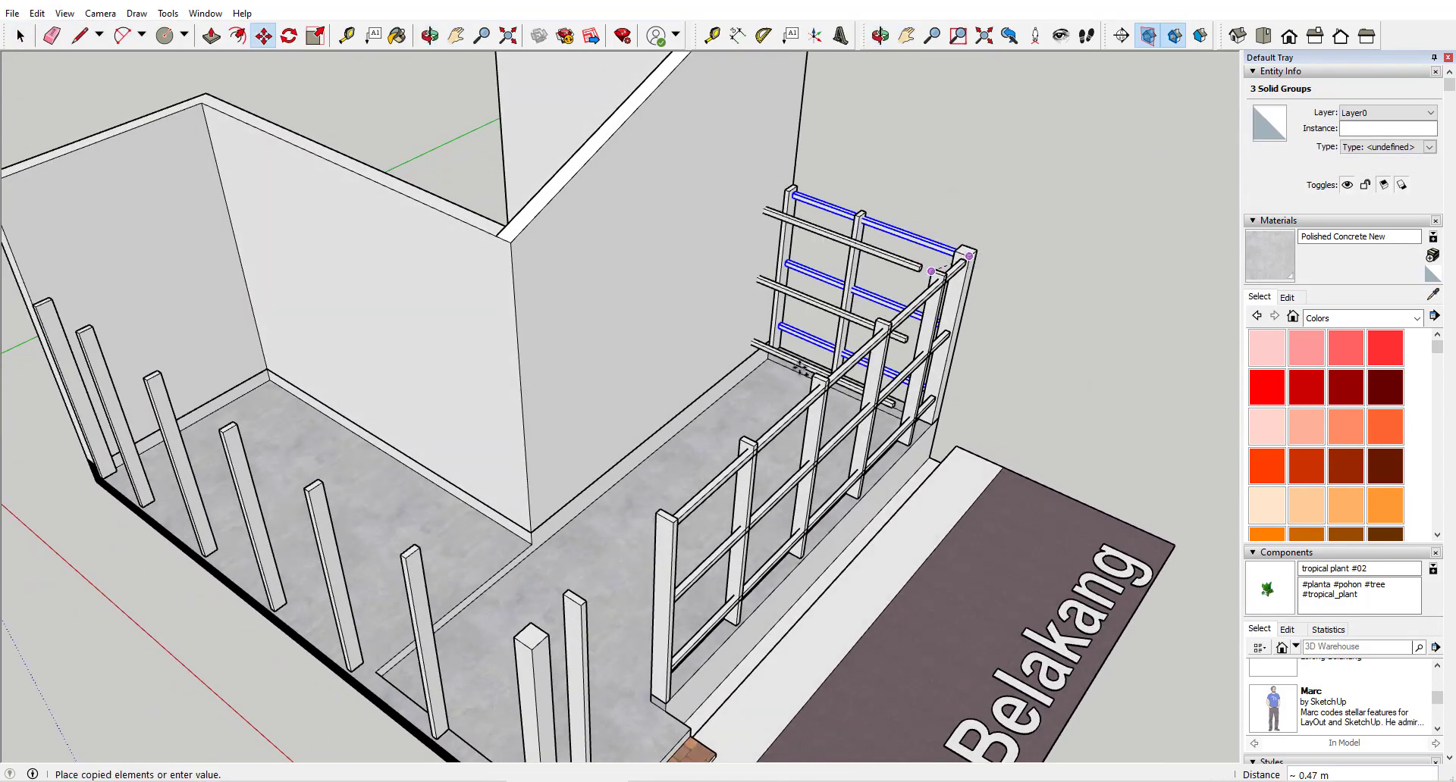
click(533, 648)
middle_drag(533, 648, 536, 312)
scroll(377, 645, up, 4)
click(425, 151)
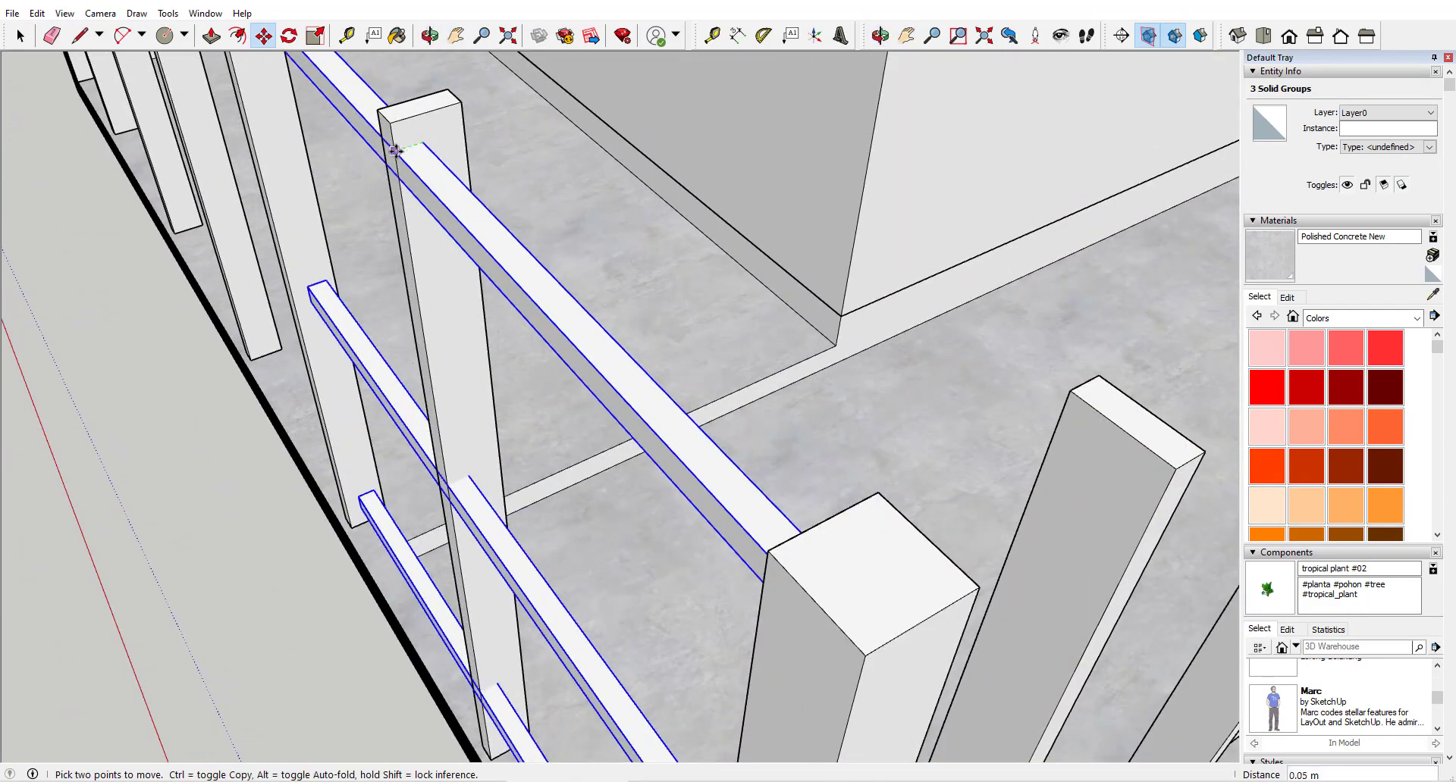
click(396, 146)
Extend the copied top rail with Push/Pull along the long side fence to the last post at the wall.
middle_drag(397, 146, 819, 250)
key(space)
double_click(720, 206)
shift+middle_drag(721, 219, 599, 277)
scroll(260, 220, up, 3)
key(p)
click(780, 247)
click(148, 454)
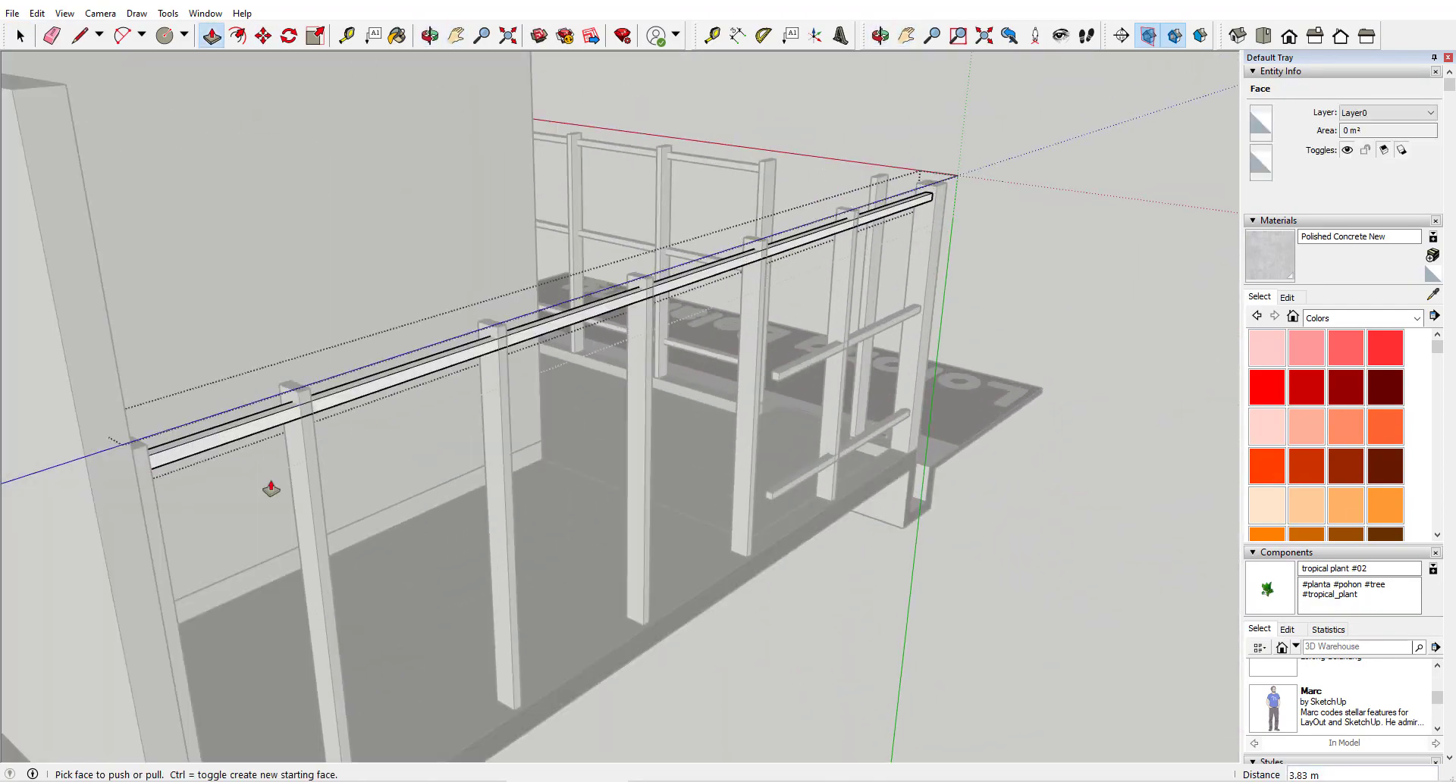
Extend the middle and bottom rails of the long side fence to the same wall-side post.
double_click(778, 376)
click(777, 377)
key(space)
double_click(770, 499)
key(p)
click(770, 496)
click(260, 705)
key(space)
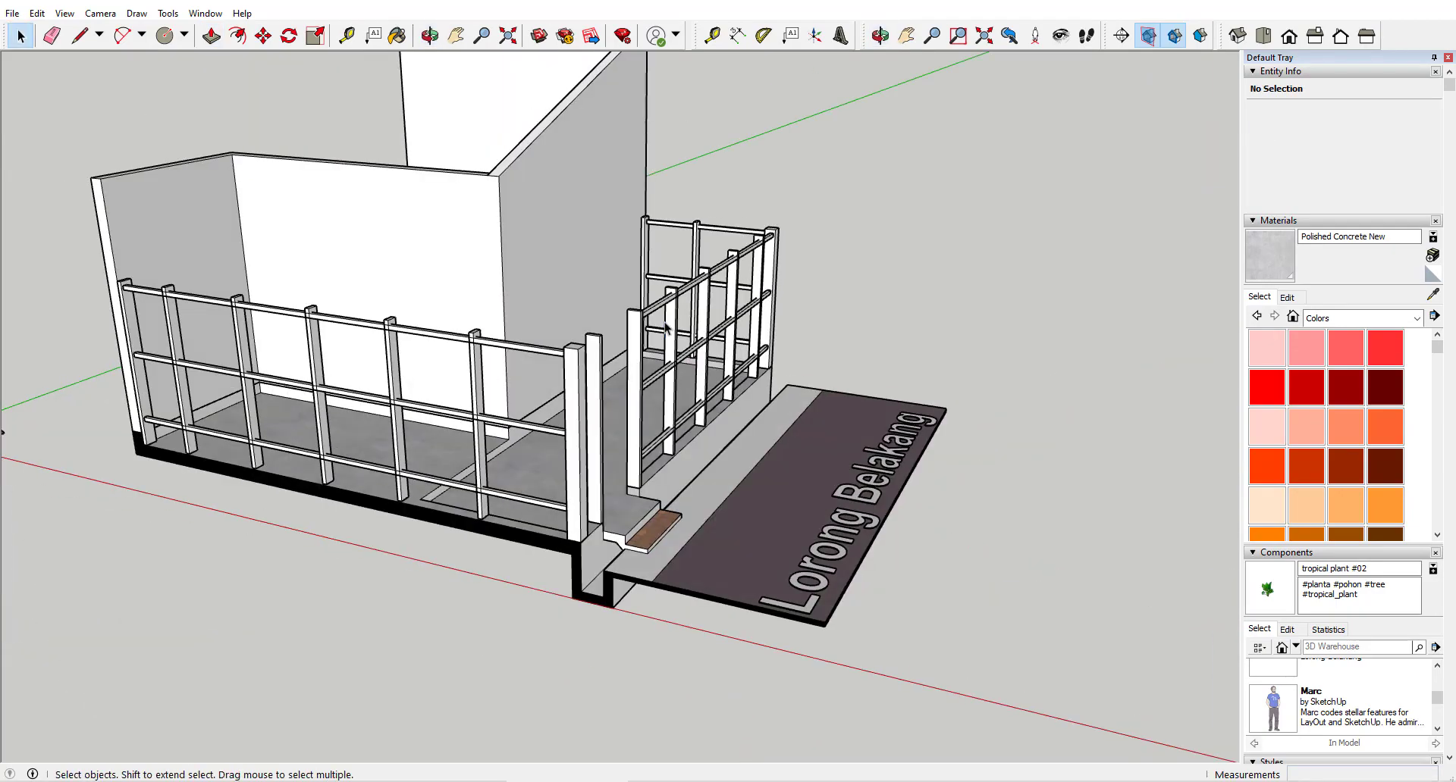
Copy the three front rails across the entrance to the thick corner post on its other side.
click(634, 341)
middle_drag(634, 341, 634, 381)
click(590, 401)
shift+click(591, 492)
shift+click(589, 581)
key(m)
click(595, 361)
key(ctrl)
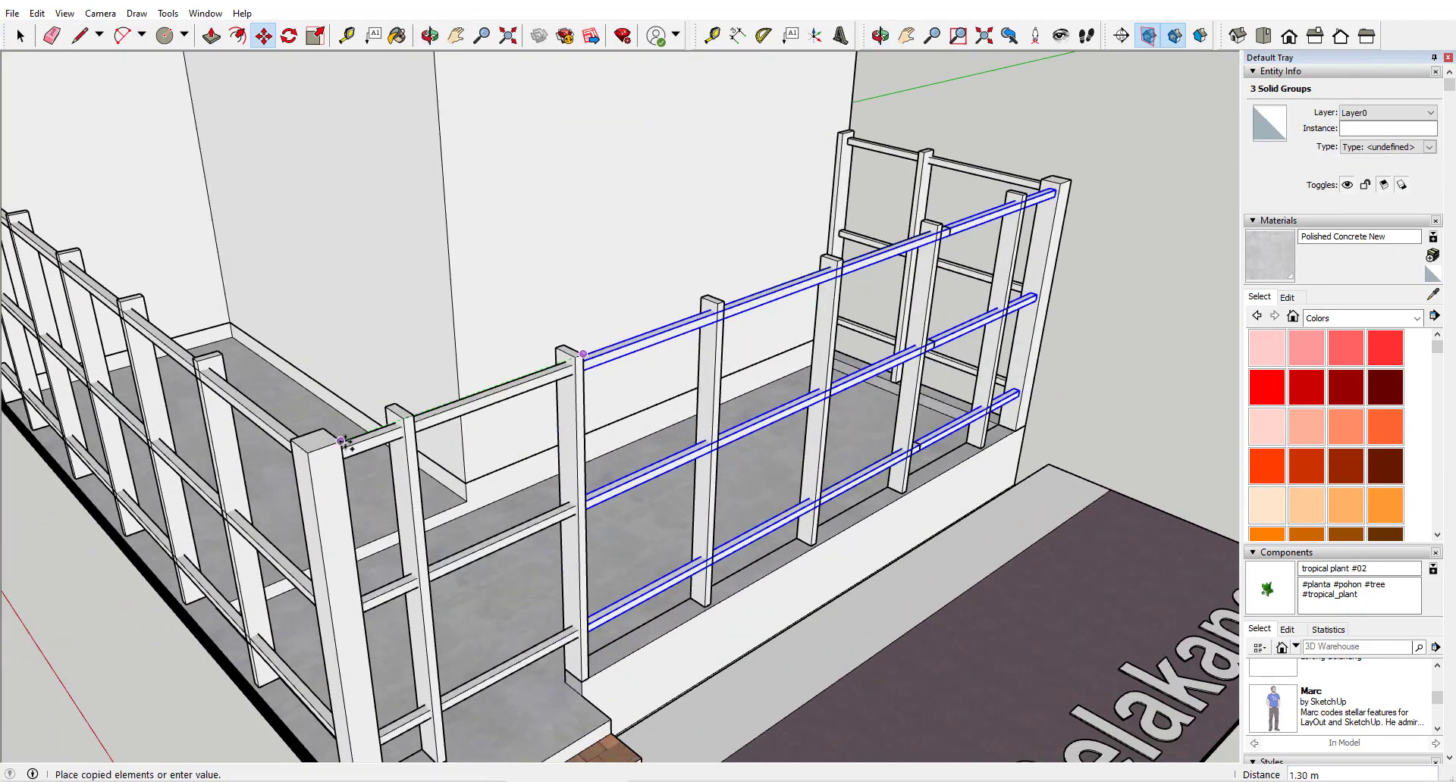
click(343, 455)
Shorten the copied top front rail with Push/Pull to the slim post beside the entrance, leaving the entrance open.
middle_drag(819, 318, 558, 330)
double_click(607, 391)
key(p)
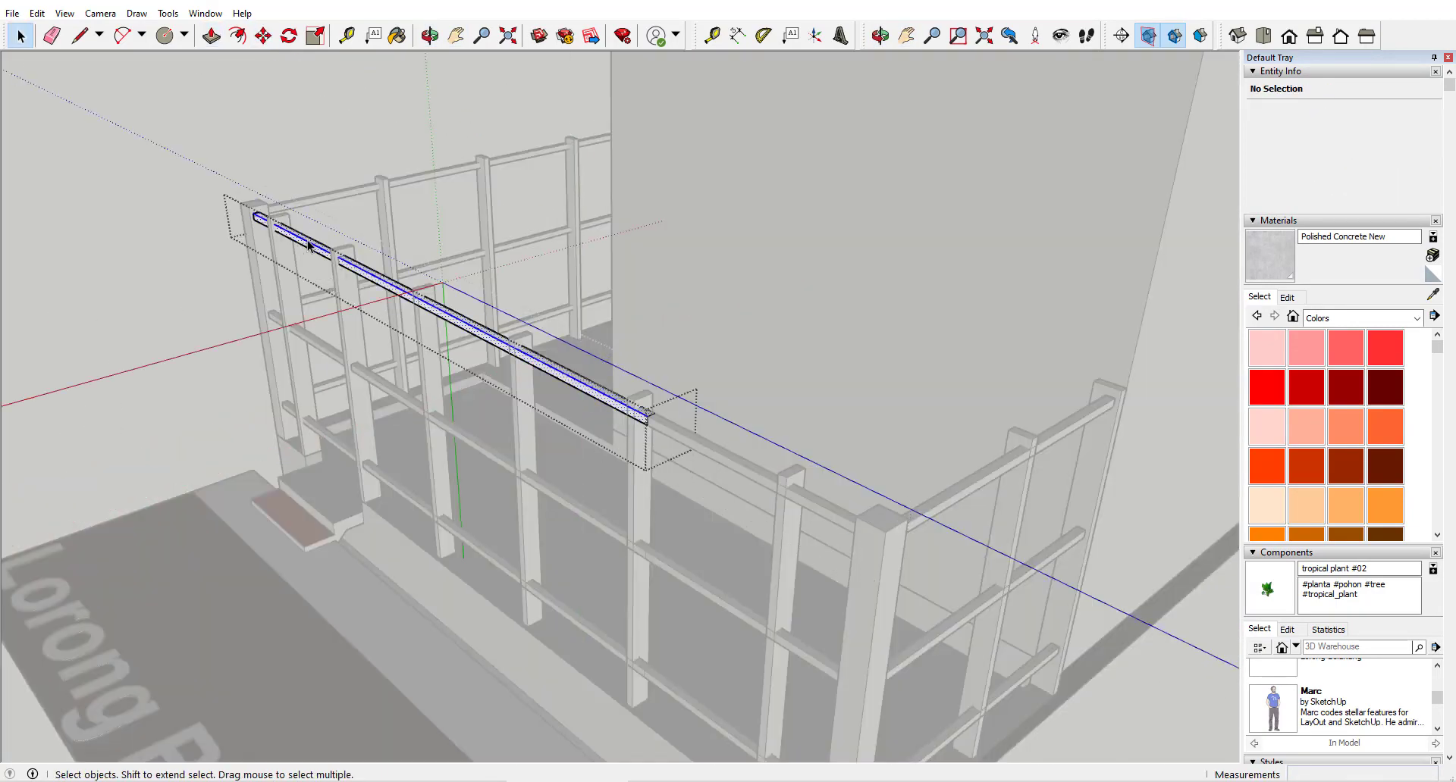
drag(626, 396, 667, 442)
key(m)
middle_drag(274, 225, 244, 234)
scroll(241, 235, up, 6)
key(p)
scroll(228, 235, down, 6)
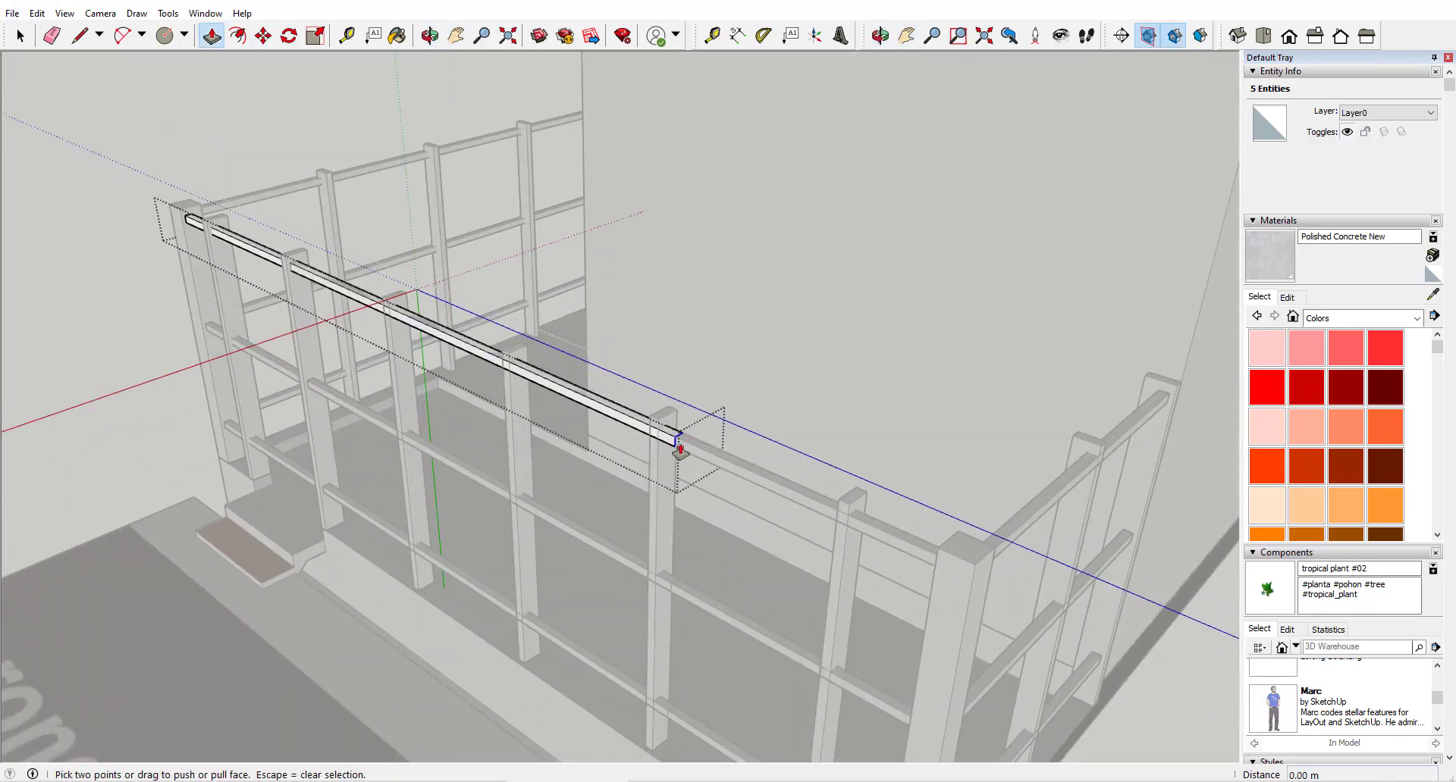
click(224, 244)
key(space)
Shorten the copied middle and bottom front rails to the same slim entrance post, and leave the group.
middle_drag(486, 535, 491, 489)
double_click(533, 491)
key(p)
click(627, 544)
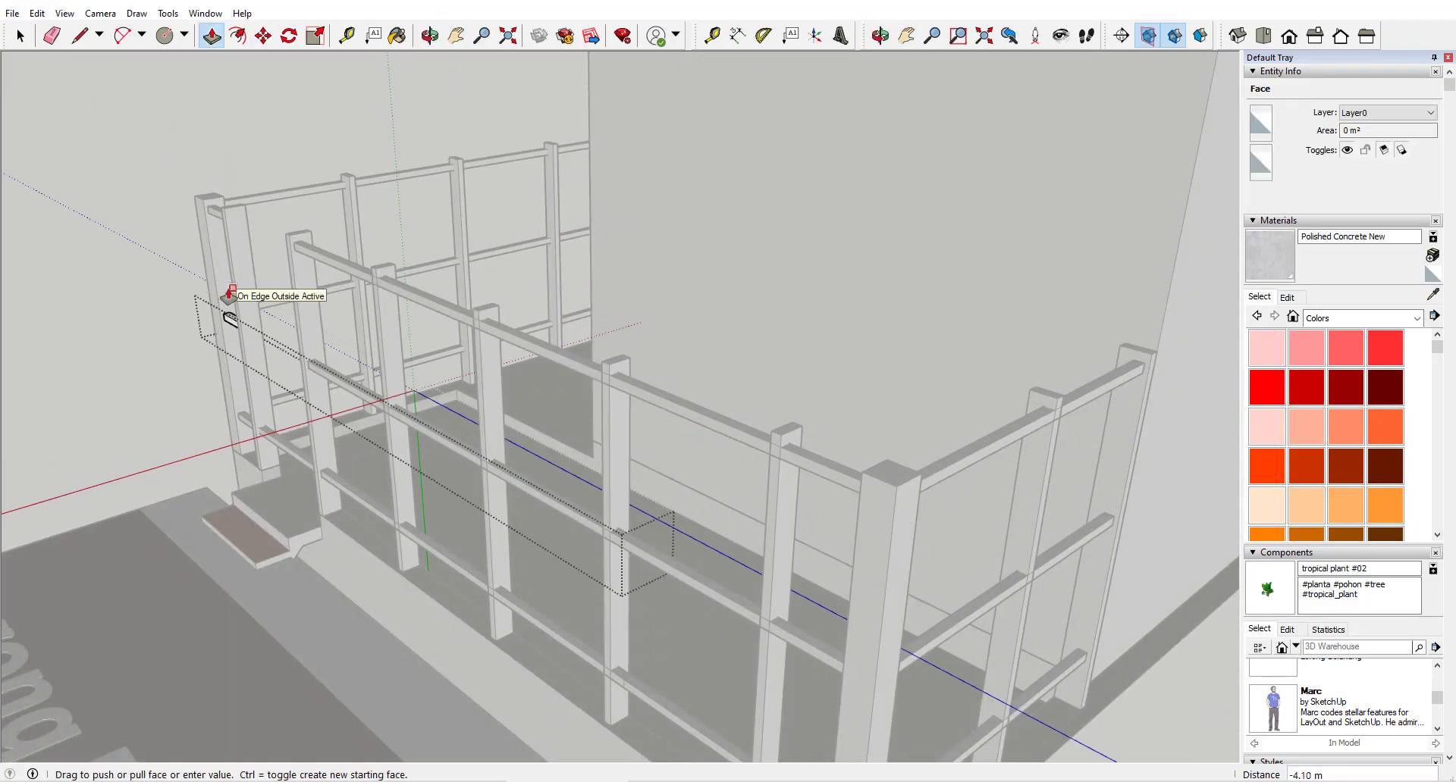
click(228, 297)
key(space)
click(628, 688)
click(244, 404)
key(space)
click(202, 462)
middle_drag(203, 460, 491, 420)
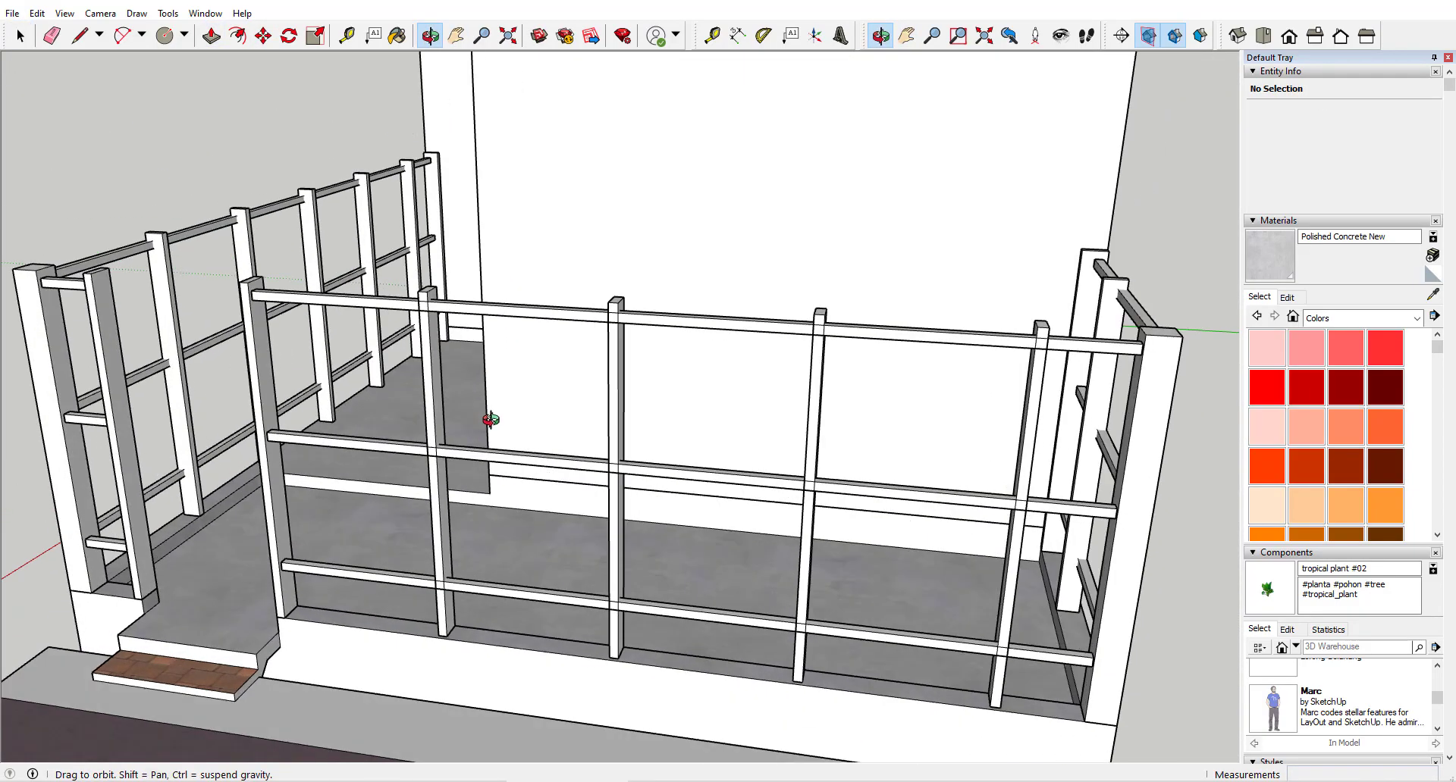
Move the scale figure from the origin onto the concrete floor inside the fence.
scroll(491, 417, down, 5)
middle_drag(367, 444, 316, 457)
key(space)
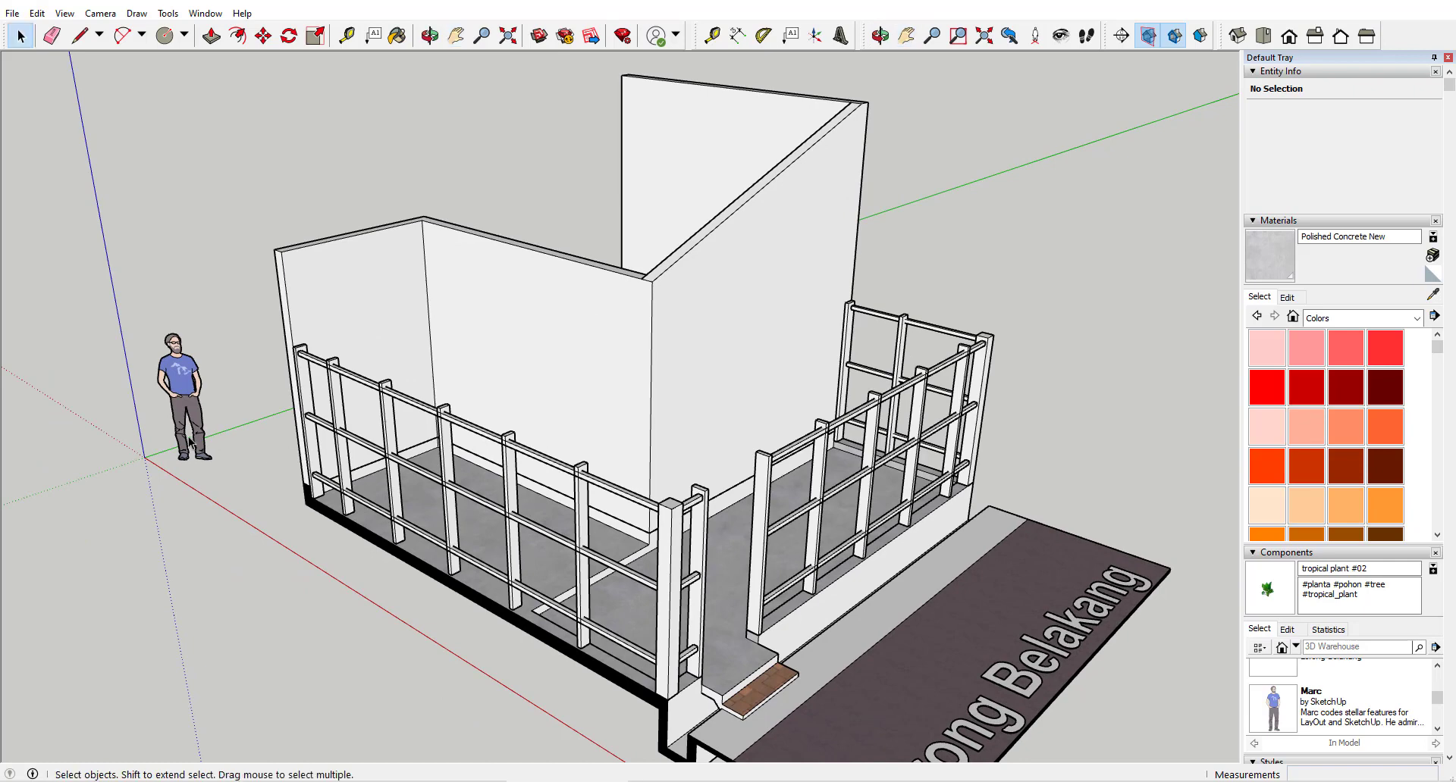
key(m)
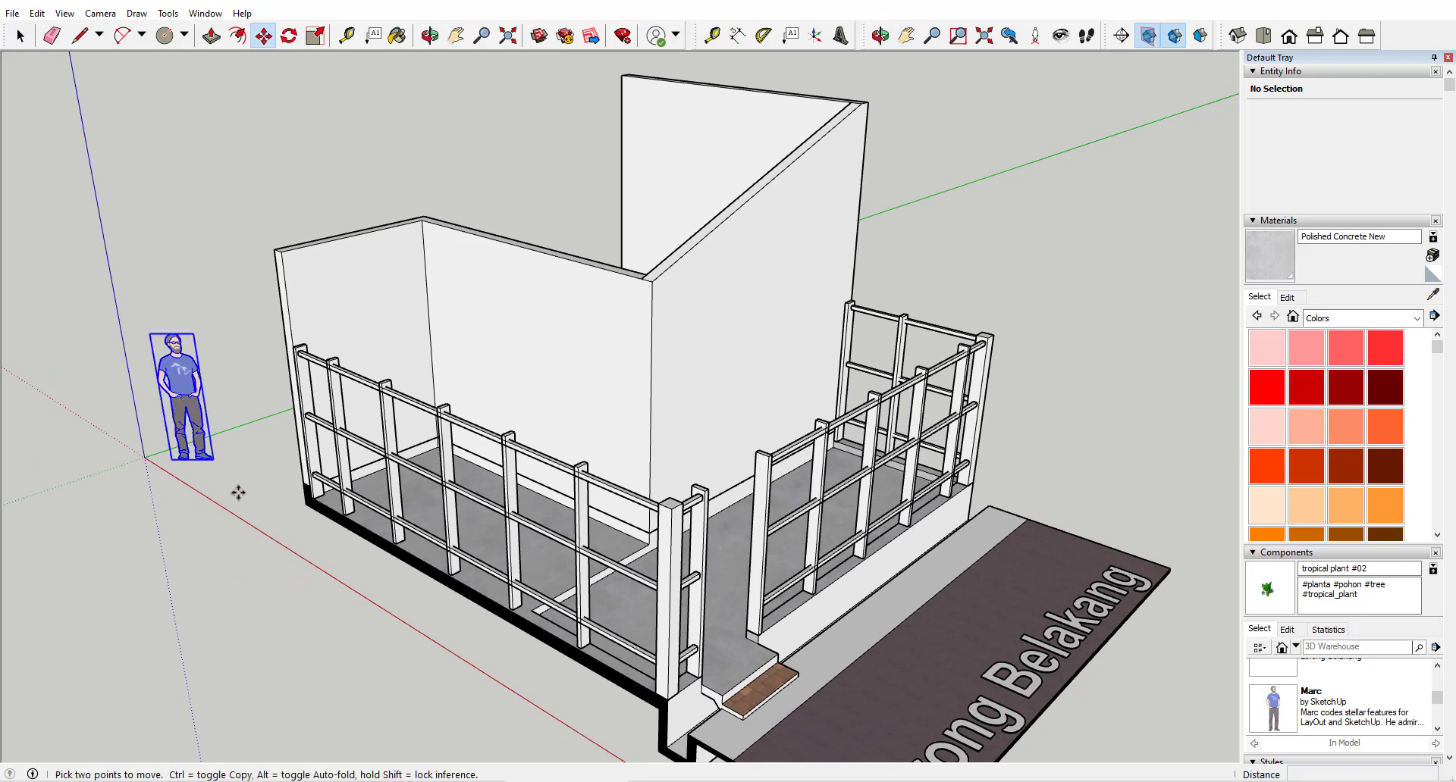
middle_drag(239, 494, 215, 438)
click(222, 401)
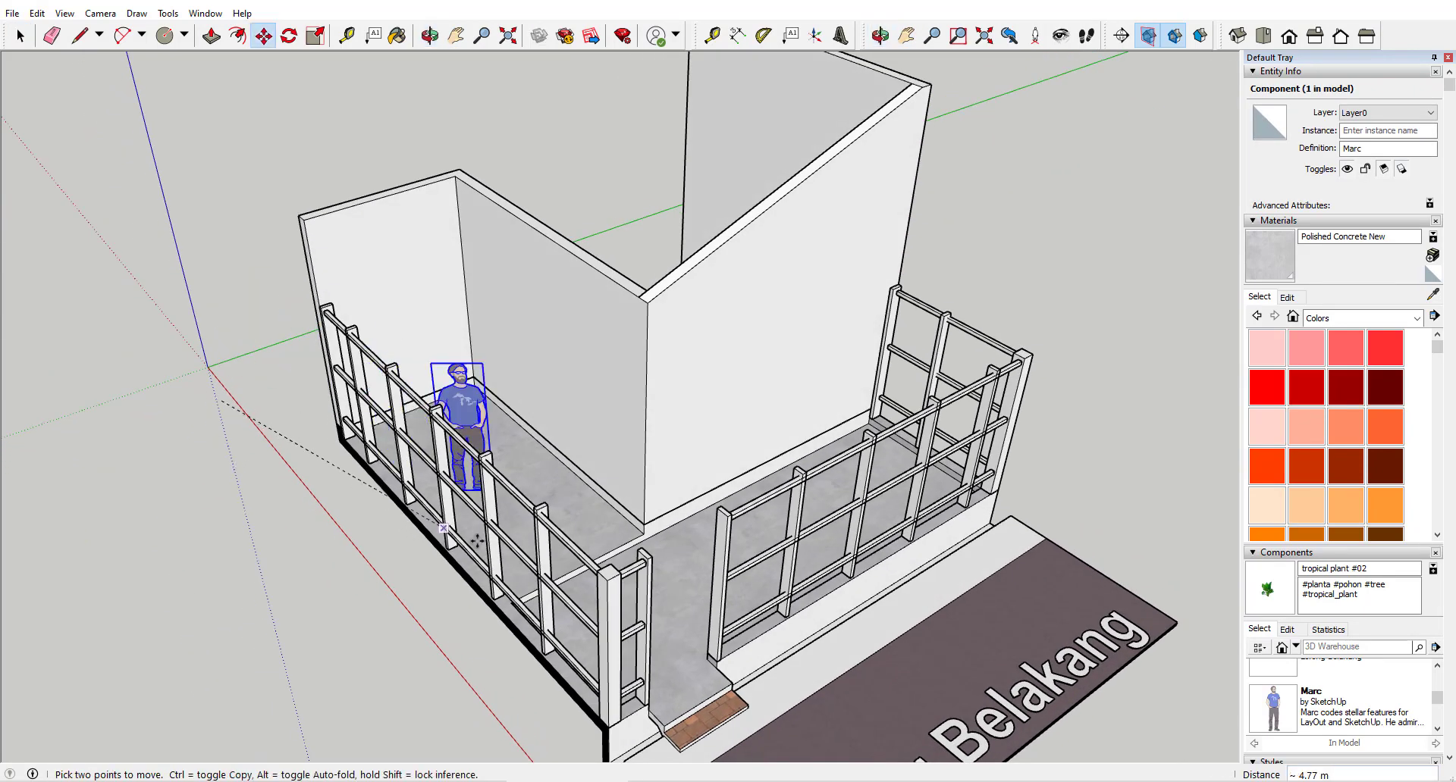
click(518, 571)
Measure the scale figure's height with the Tape Measure and compare the fence height against the figure.
middle_drag(518, 571, 311, 249)
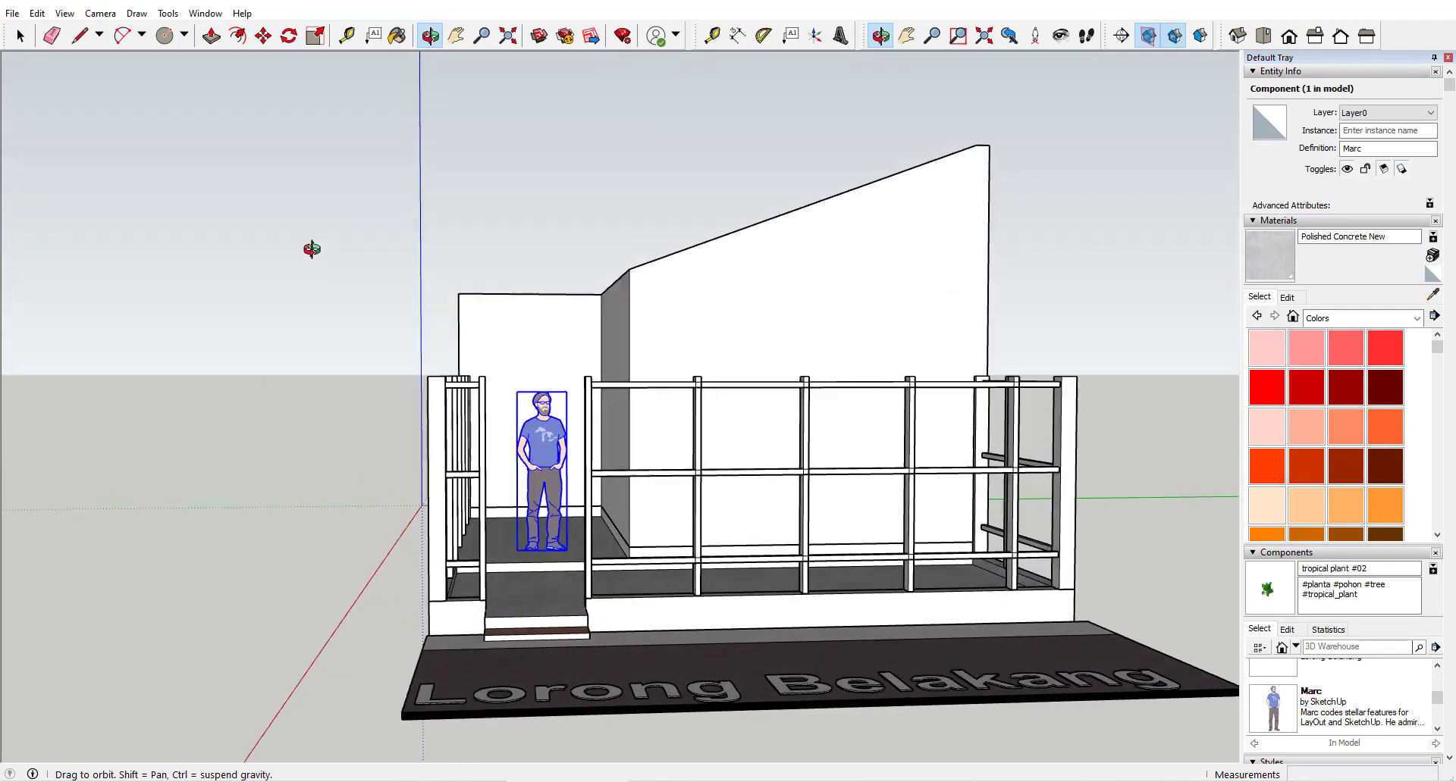
scroll(486, 455, up, 4)
middle_drag(448, 457, 483, 520)
key(t)
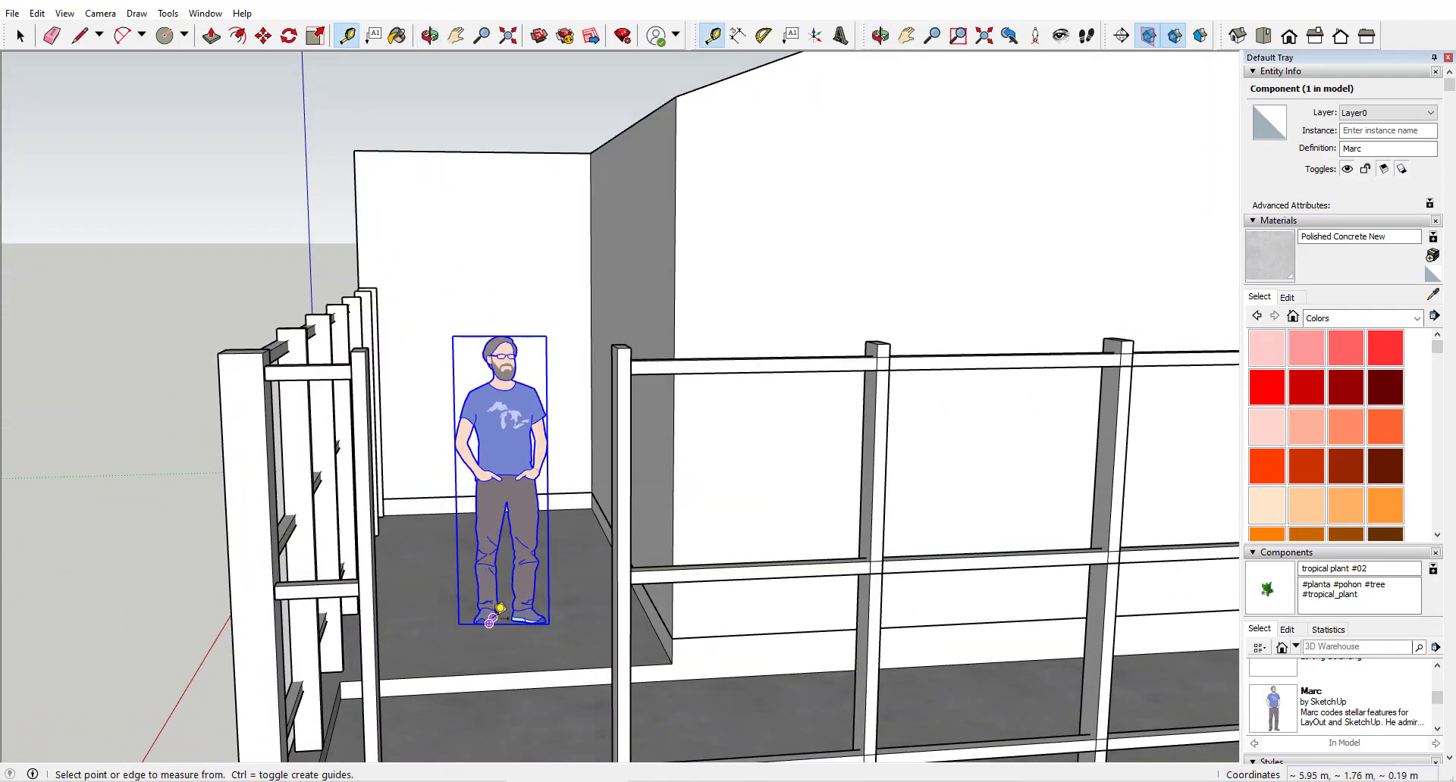
click(499, 604)
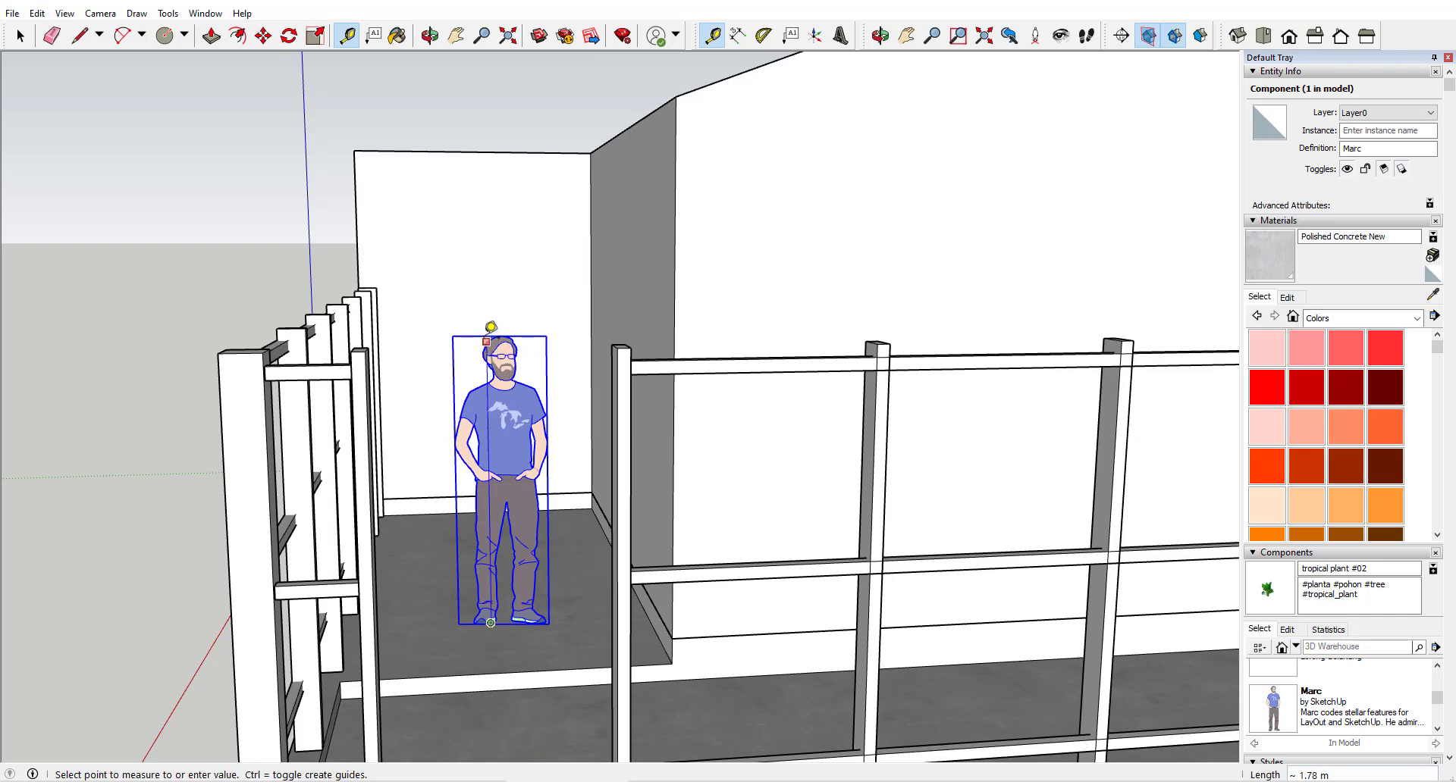
click(490, 324)
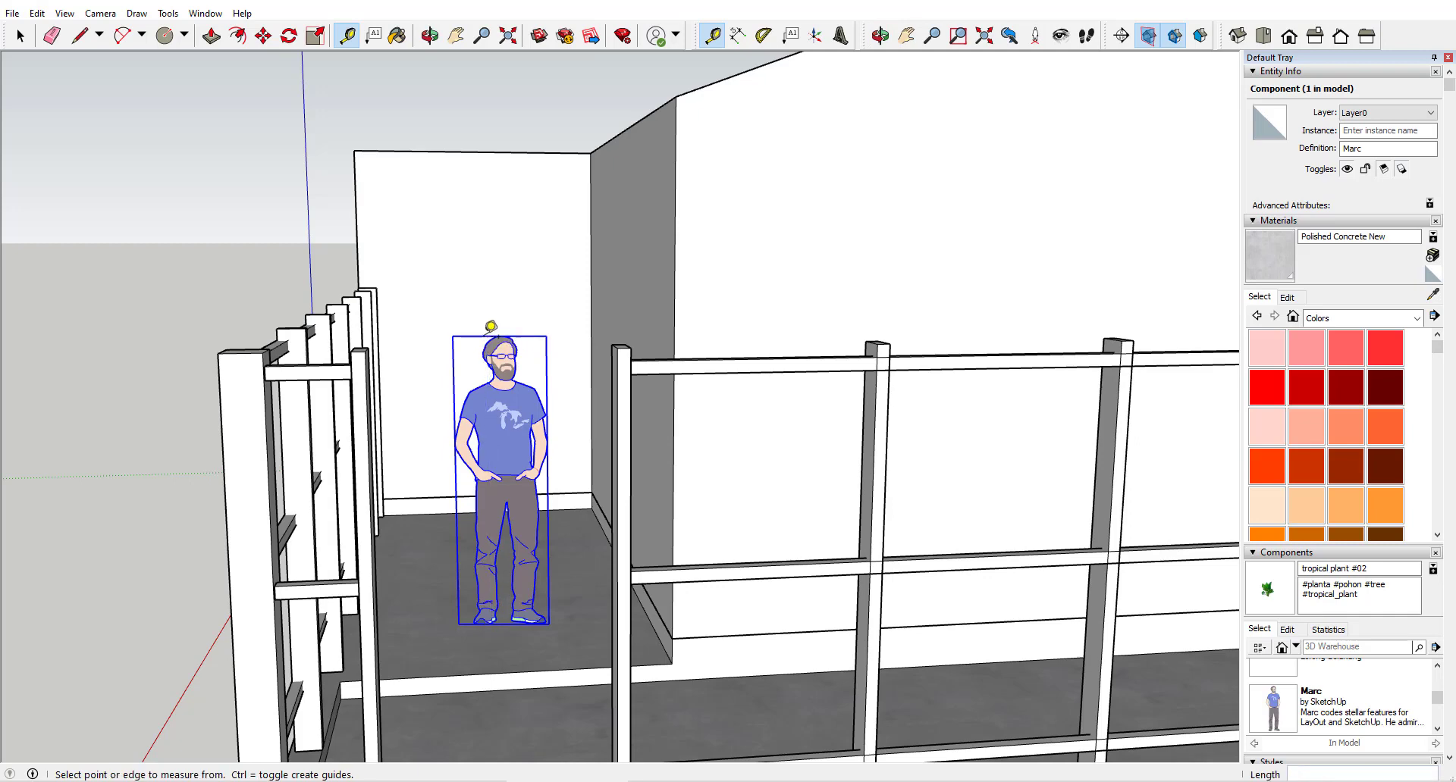
middle_drag(491, 324, 356, 327)
key(space)
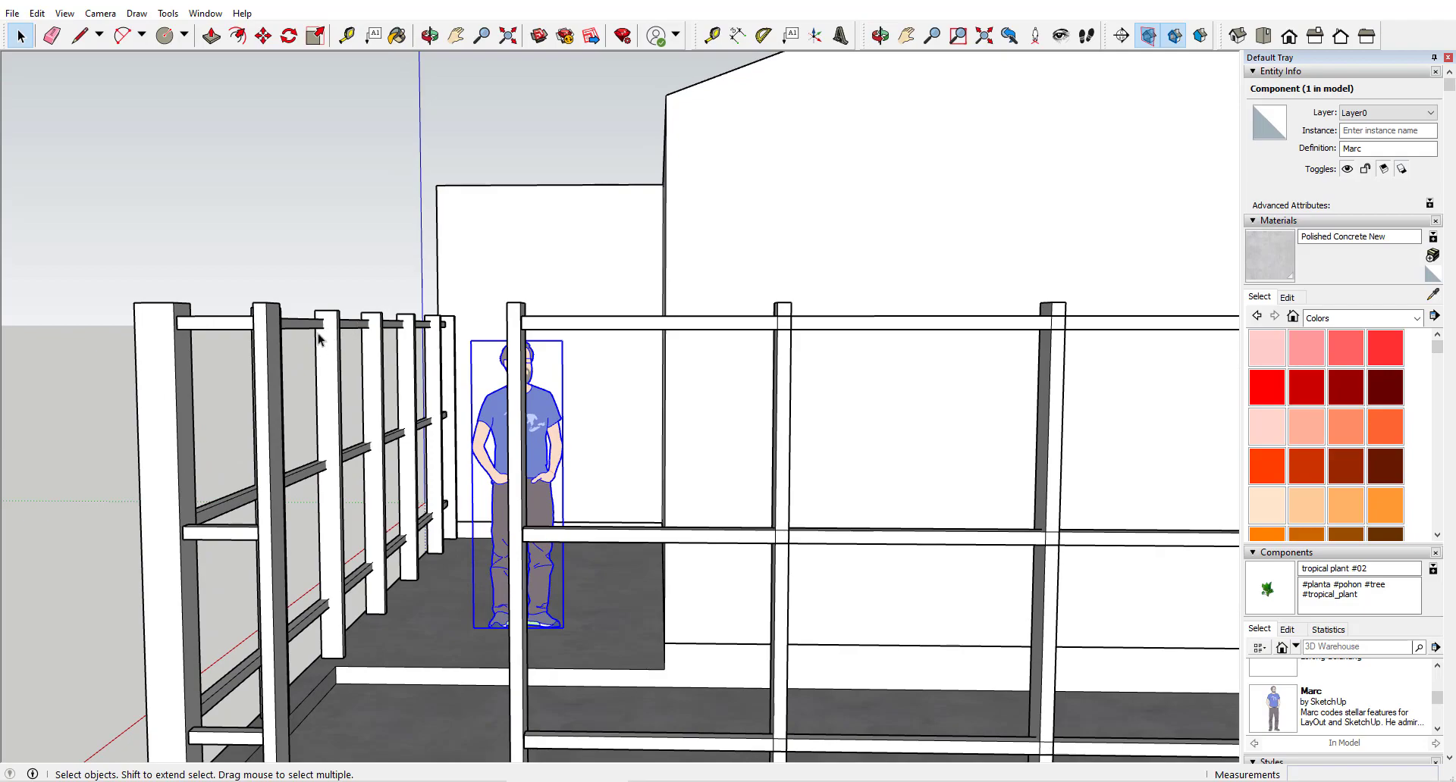
click(323, 293)
key(o)
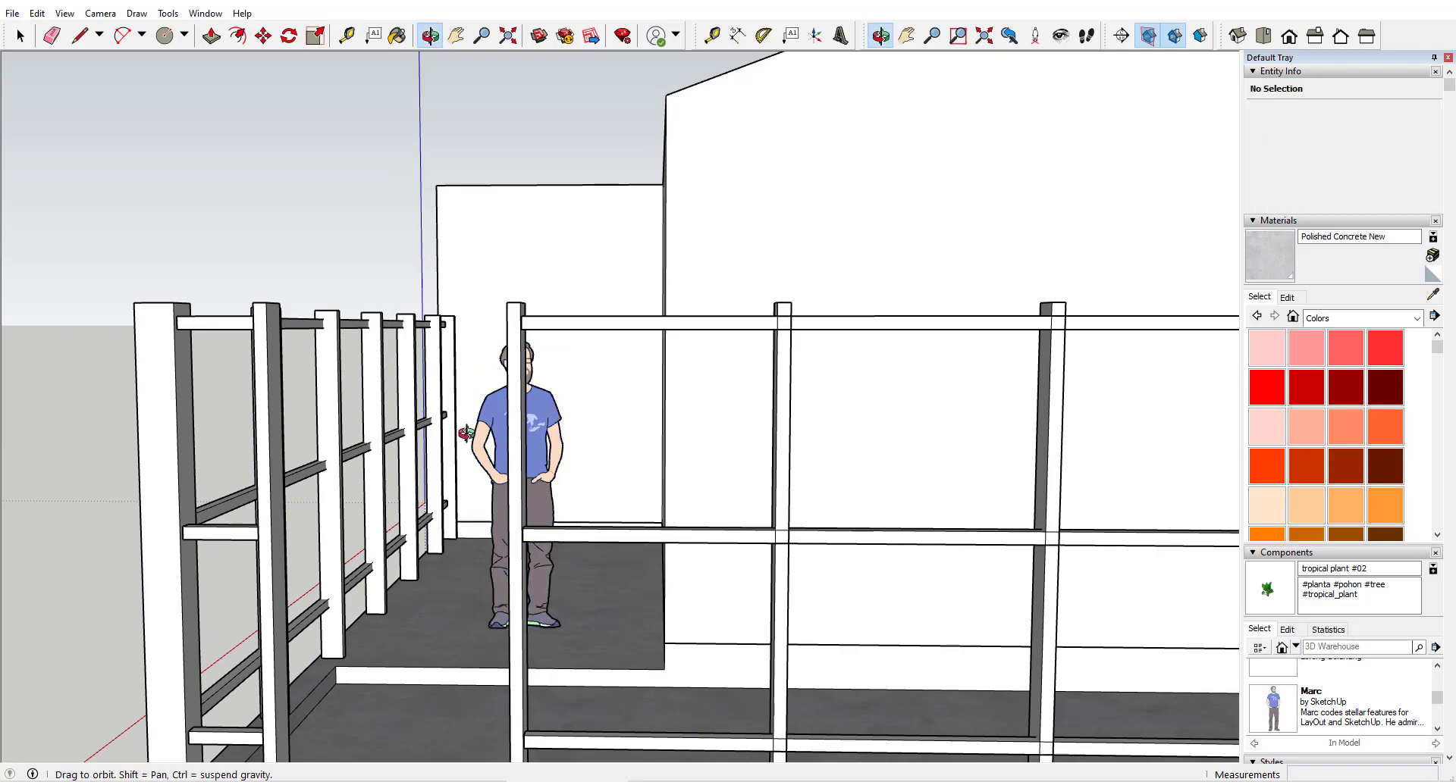
mouse_move(413, 406)
mouse_down()
mouse_move(630, 520)
mouse_move(599, 508)
mouse_move(721, 458)
mouse_move(449, 466)
mouse_move(410, 455)
mouse_move(394, 425)
mouse_up()
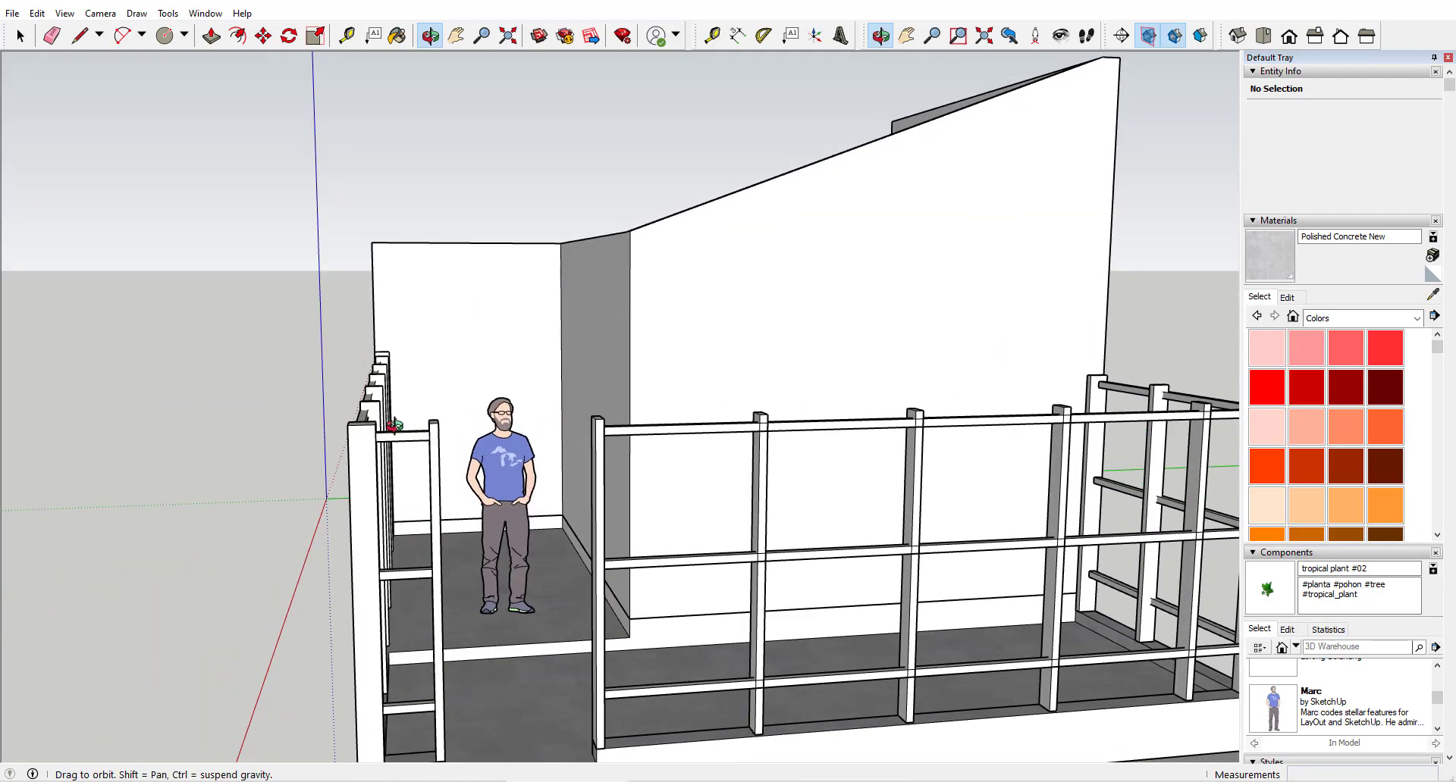
drag(475, 447, 307, 537)
Move the scale figure out of the fenced area and back to the model origin.
key(space)
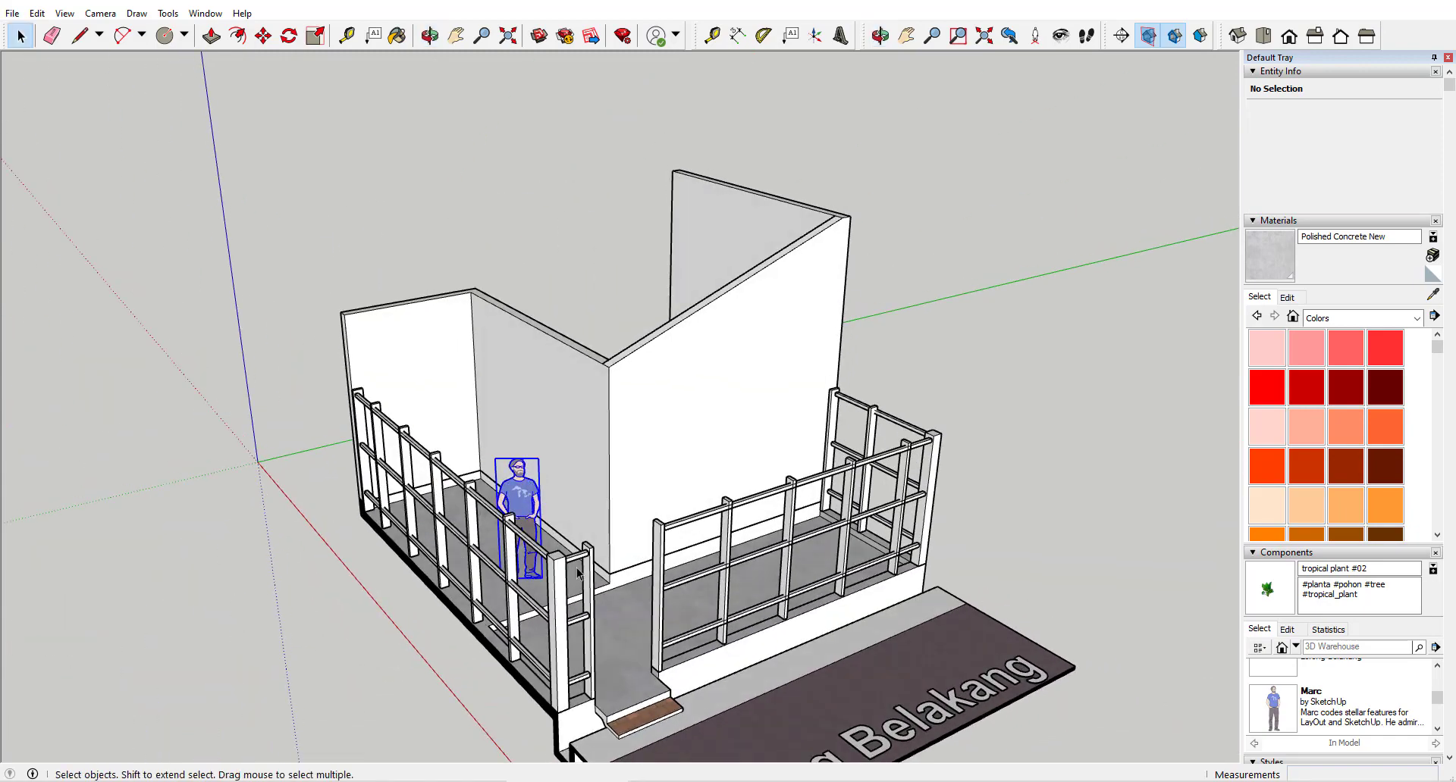
key(m)
click(622, 606)
click(364, 623)
middle_drag(426, 583, 329, 513)
click(299, 638)
click(243, 471)
Hide the group containing the house walls.
middle_drag(252, 471, 321, 464)
scroll(261, 421, up, 4)
scroll(407, 464, down, 5)
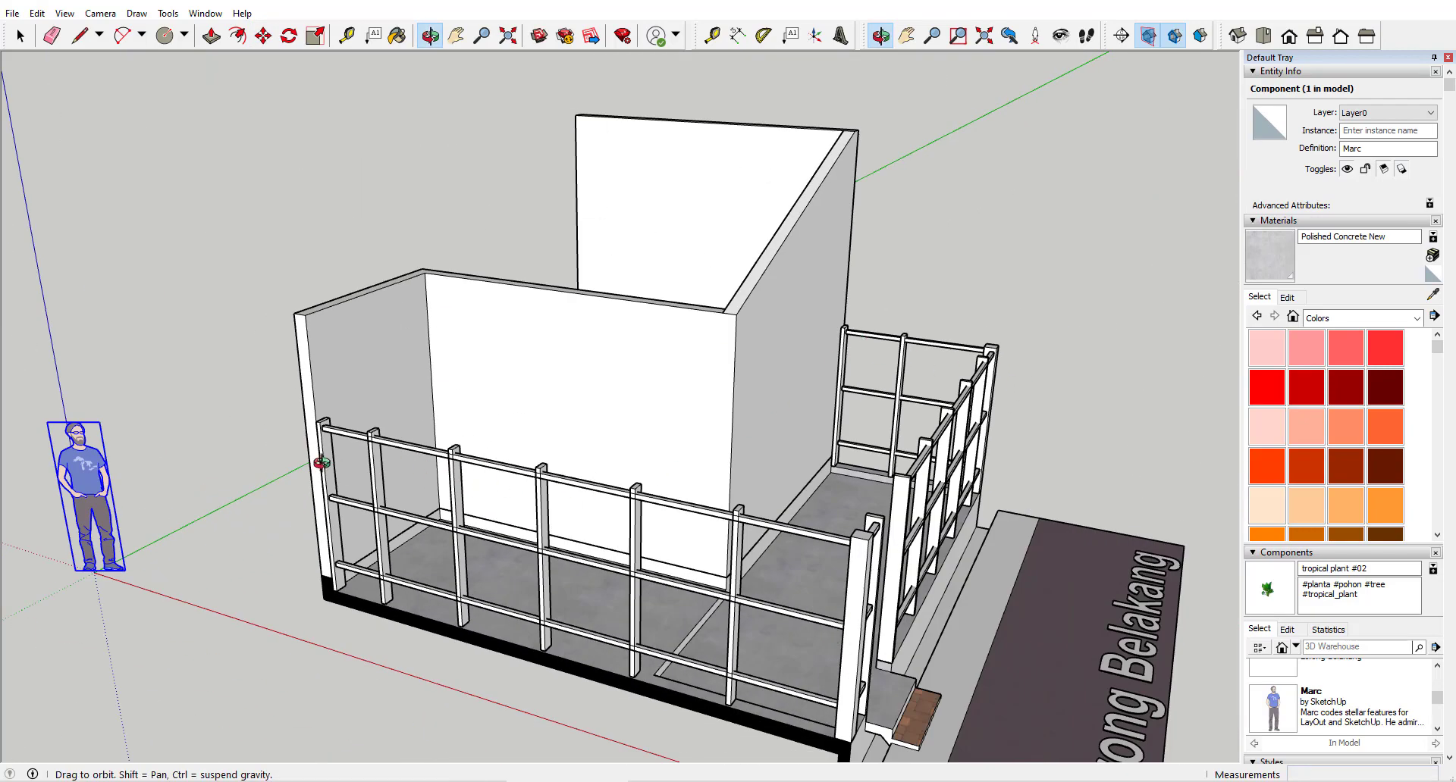
scroll(760, 470, down, 2)
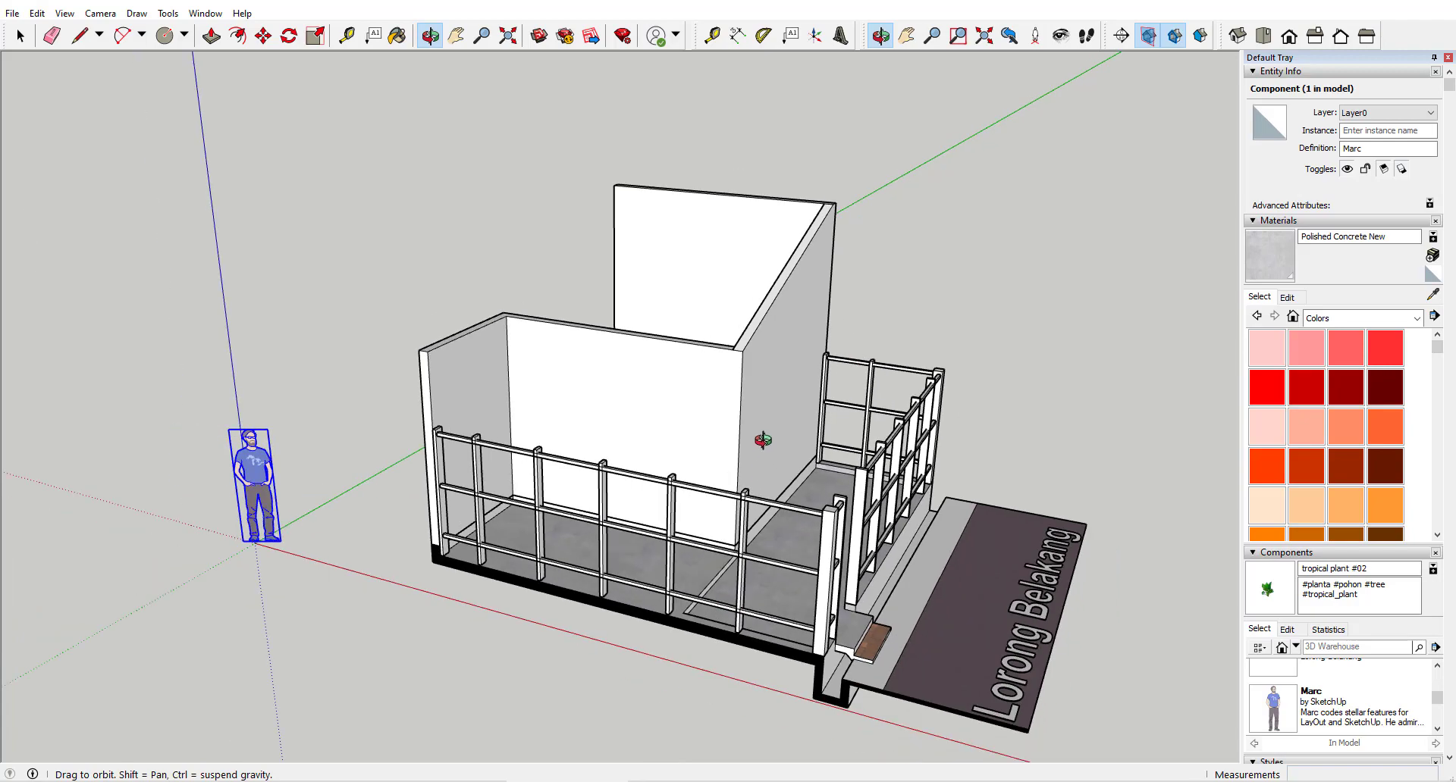
middle_drag(770, 441, 1044, 465)
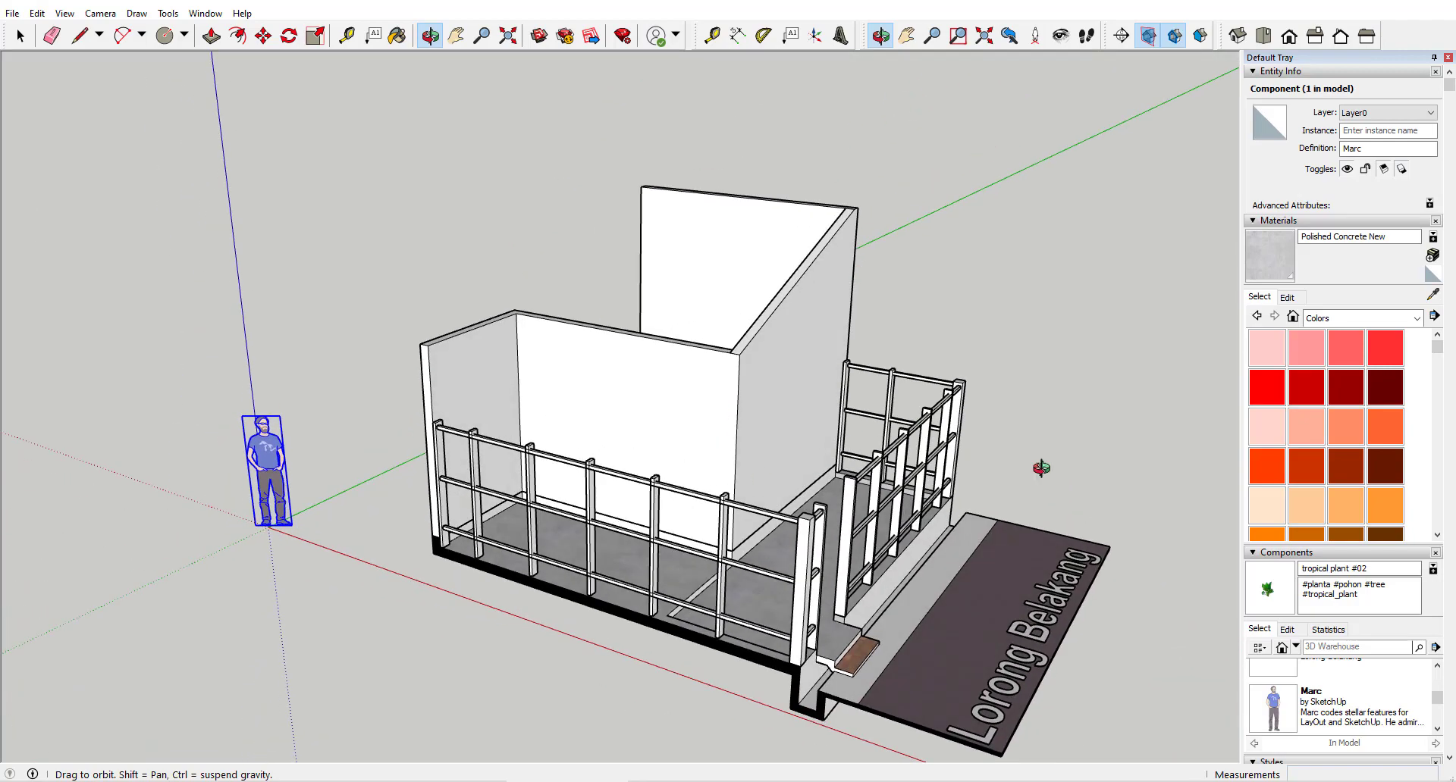
right_click(781, 350)
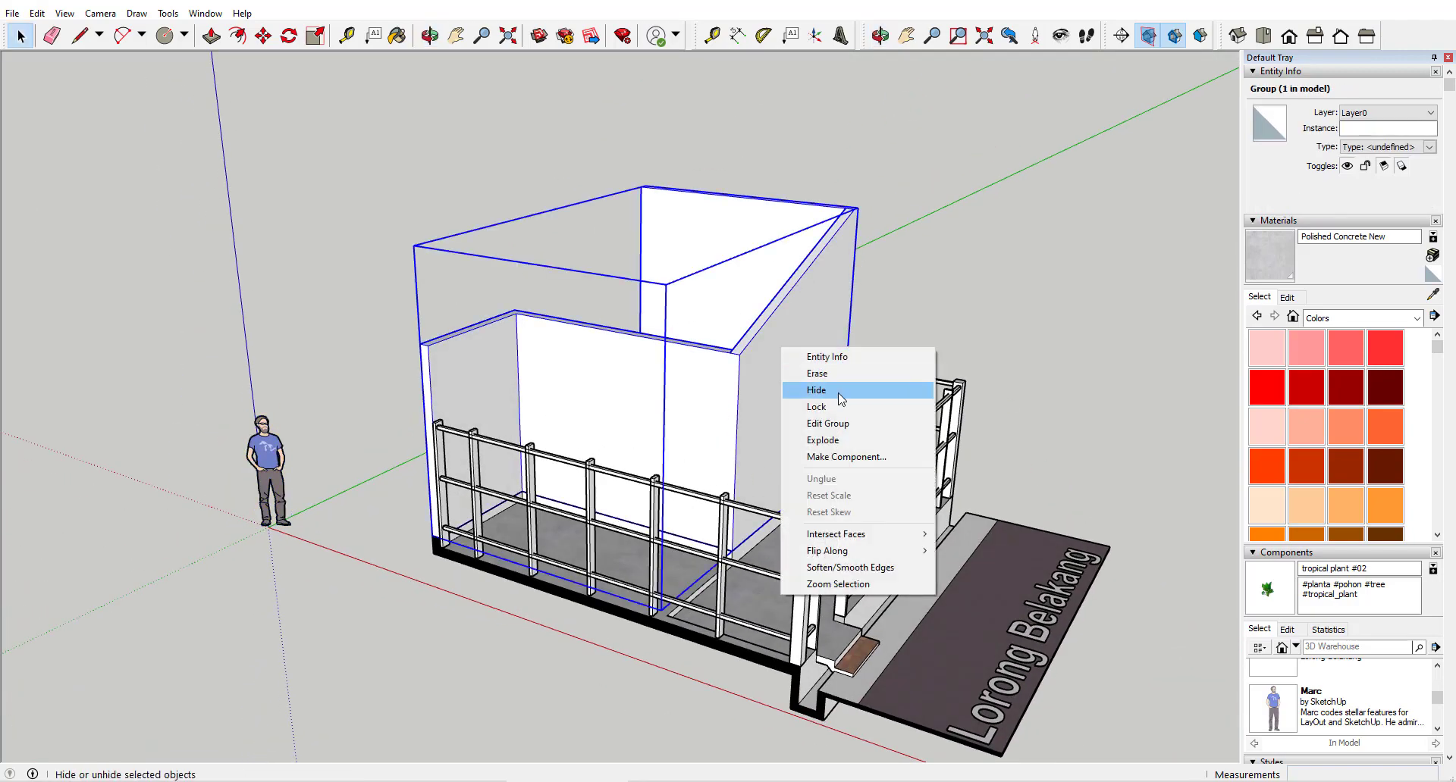
click(840, 392)
Select all fence posts and rails and combine them into one group.
middle_drag(839, 394, 994, 341)
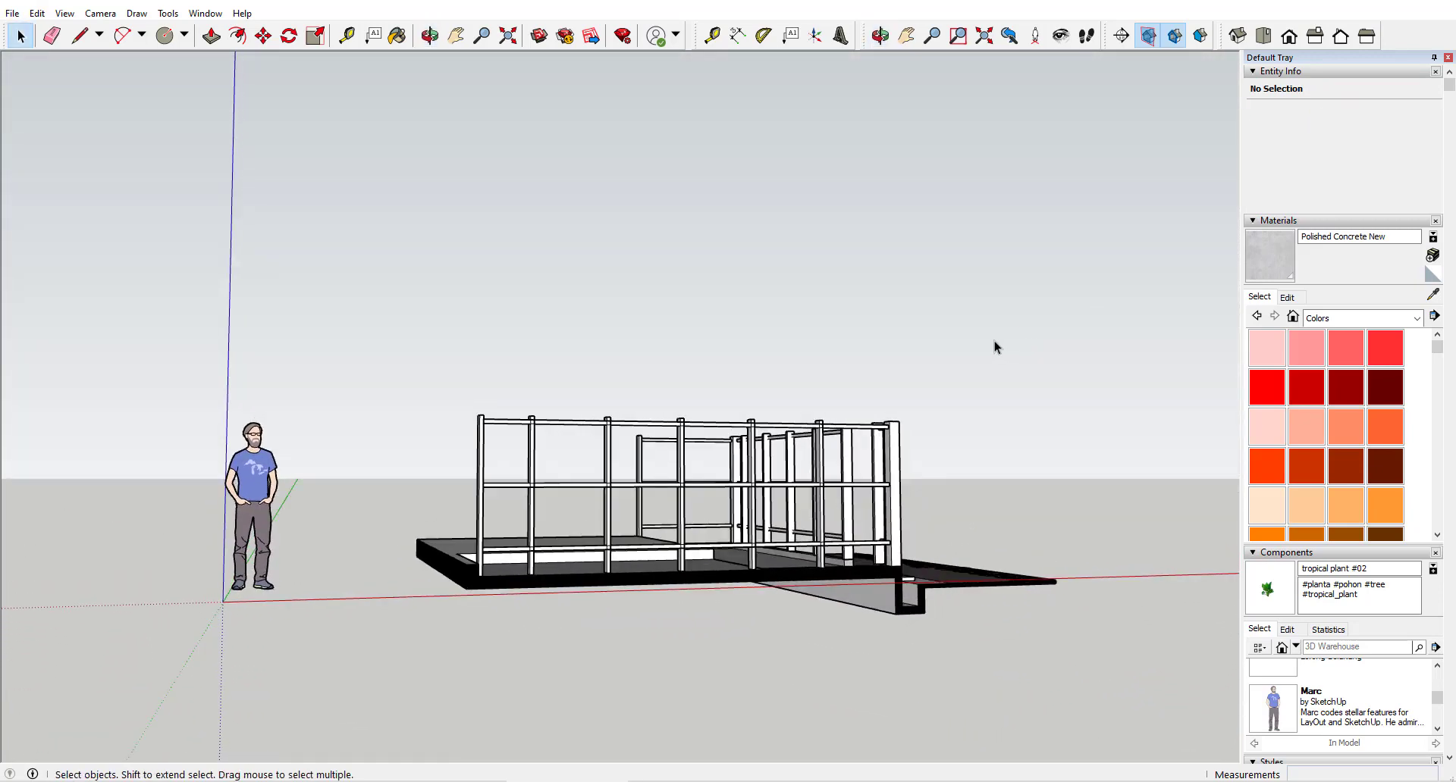
drag(384, 501, 384, 500)
middle_drag(424, 524, 643, 570)
shift+click(639, 568)
middle_drag(842, 588, 661, 646)
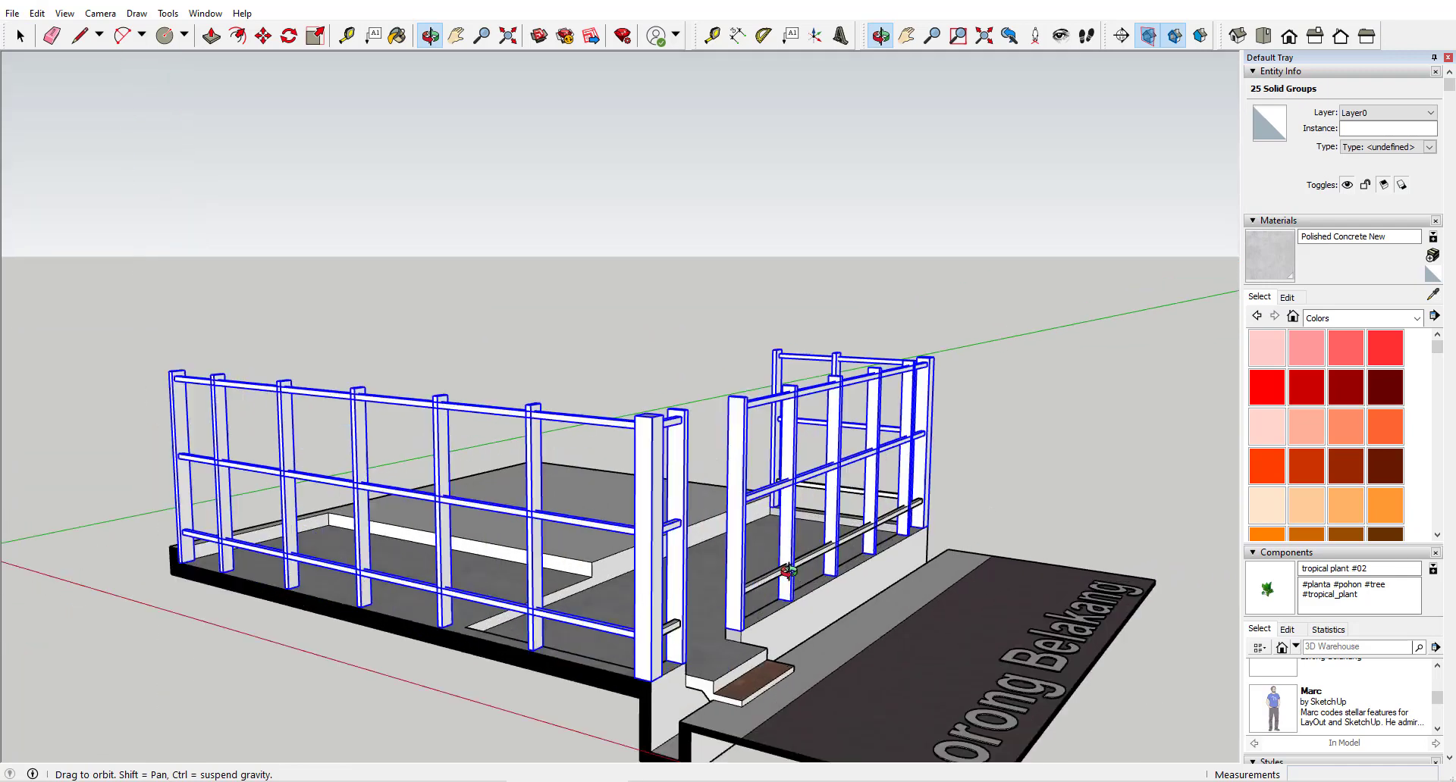
scroll(658, 649, up, 2)
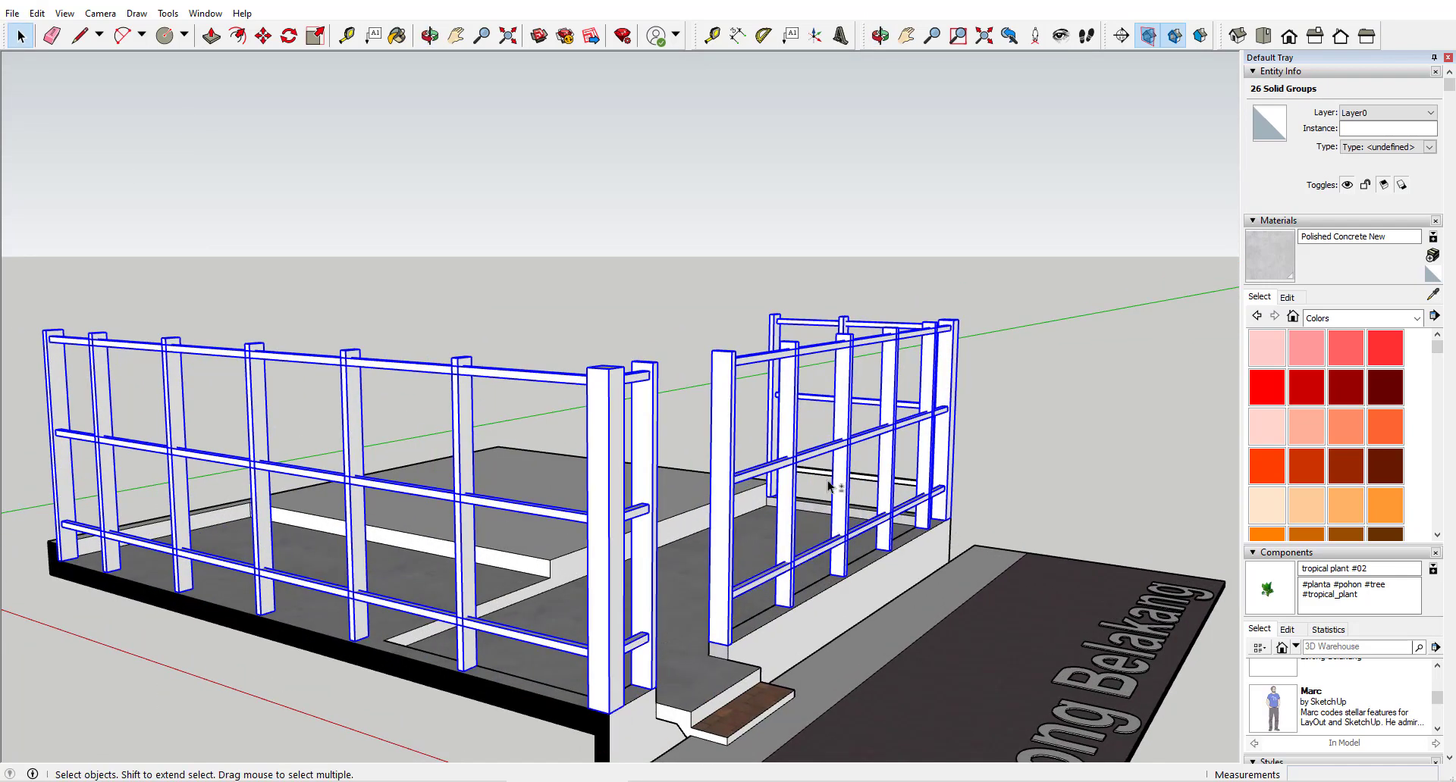
click(37, 13)
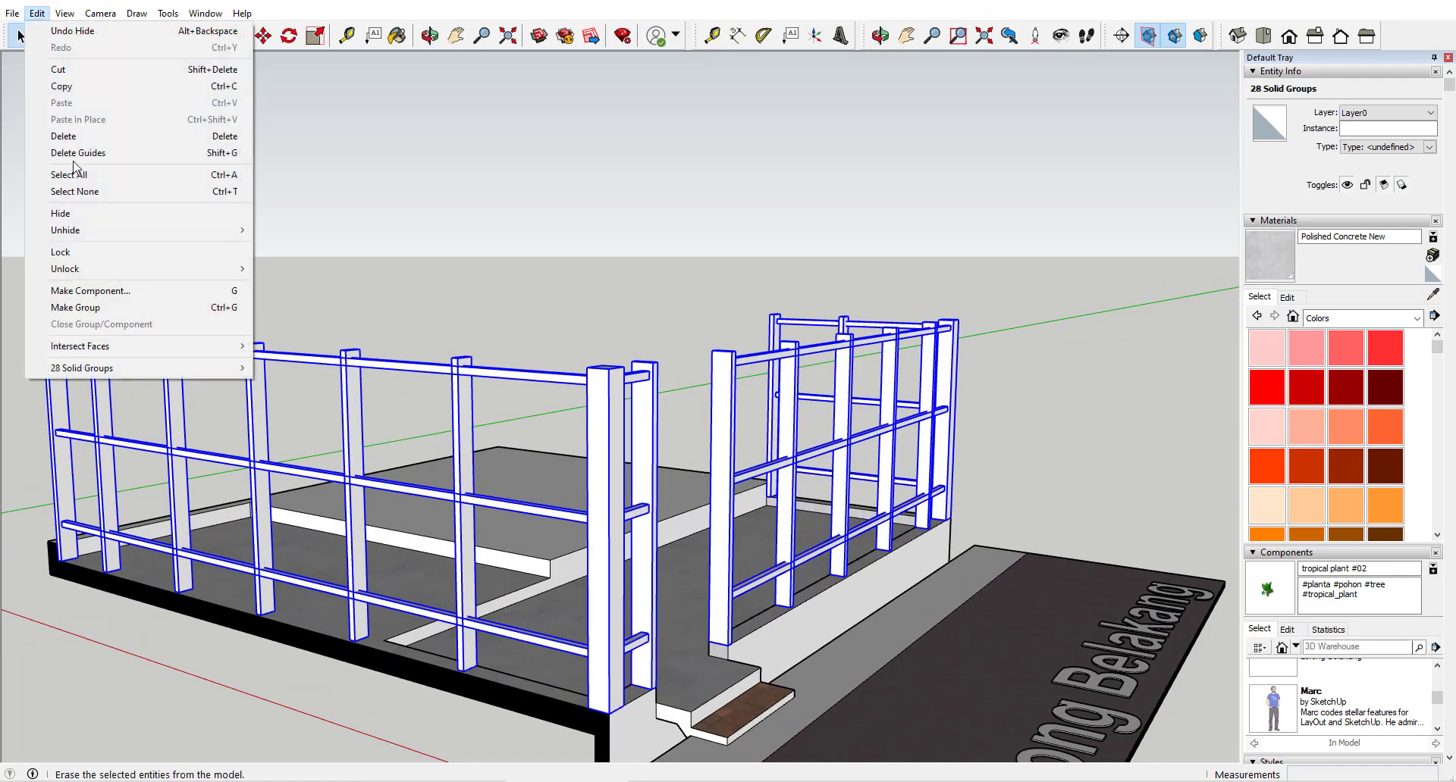
click(110, 303)
Paint the grouped fence with Wood Veneer 01 from the Wood material collection.
middle_drag(386, 353, 420, 417)
scroll(420, 418, down, 4)
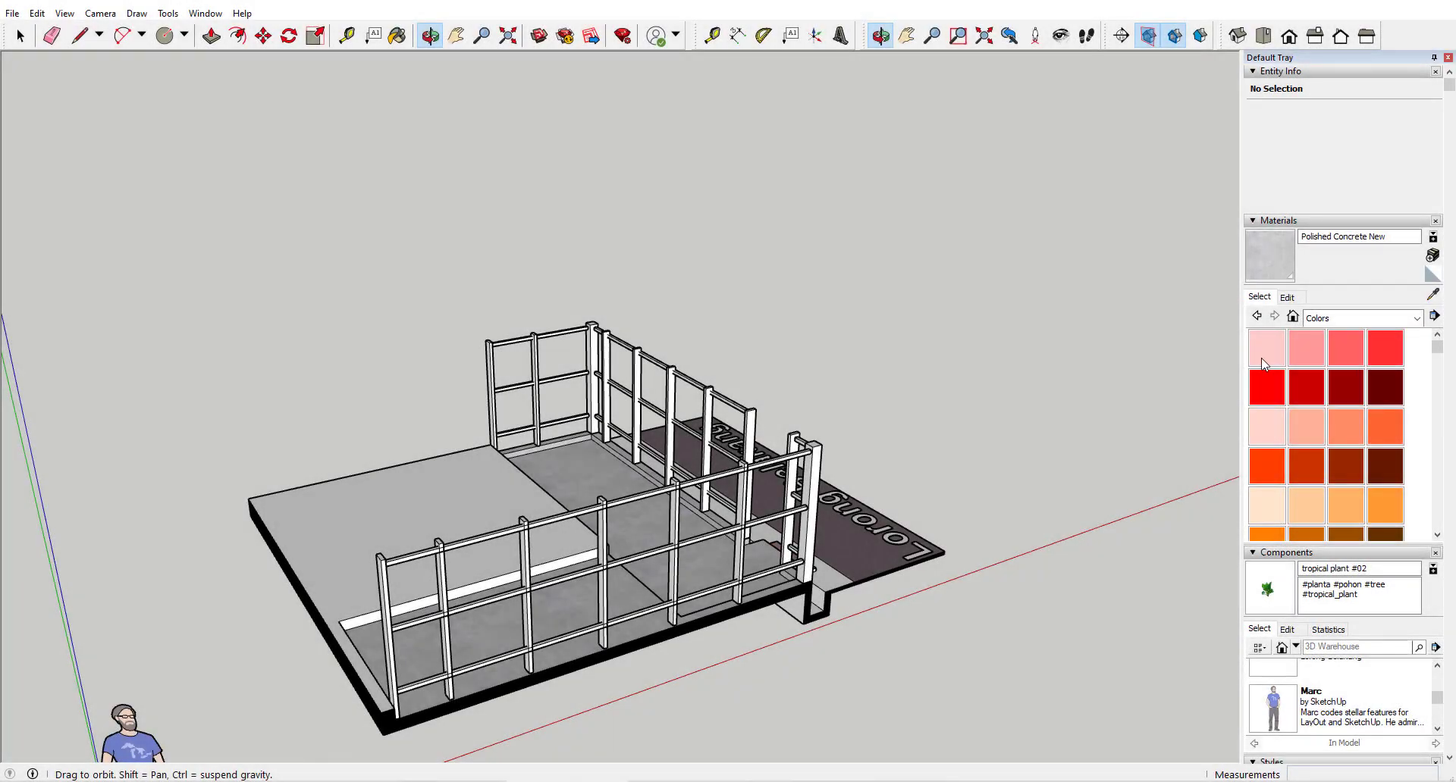
click(1343, 324)
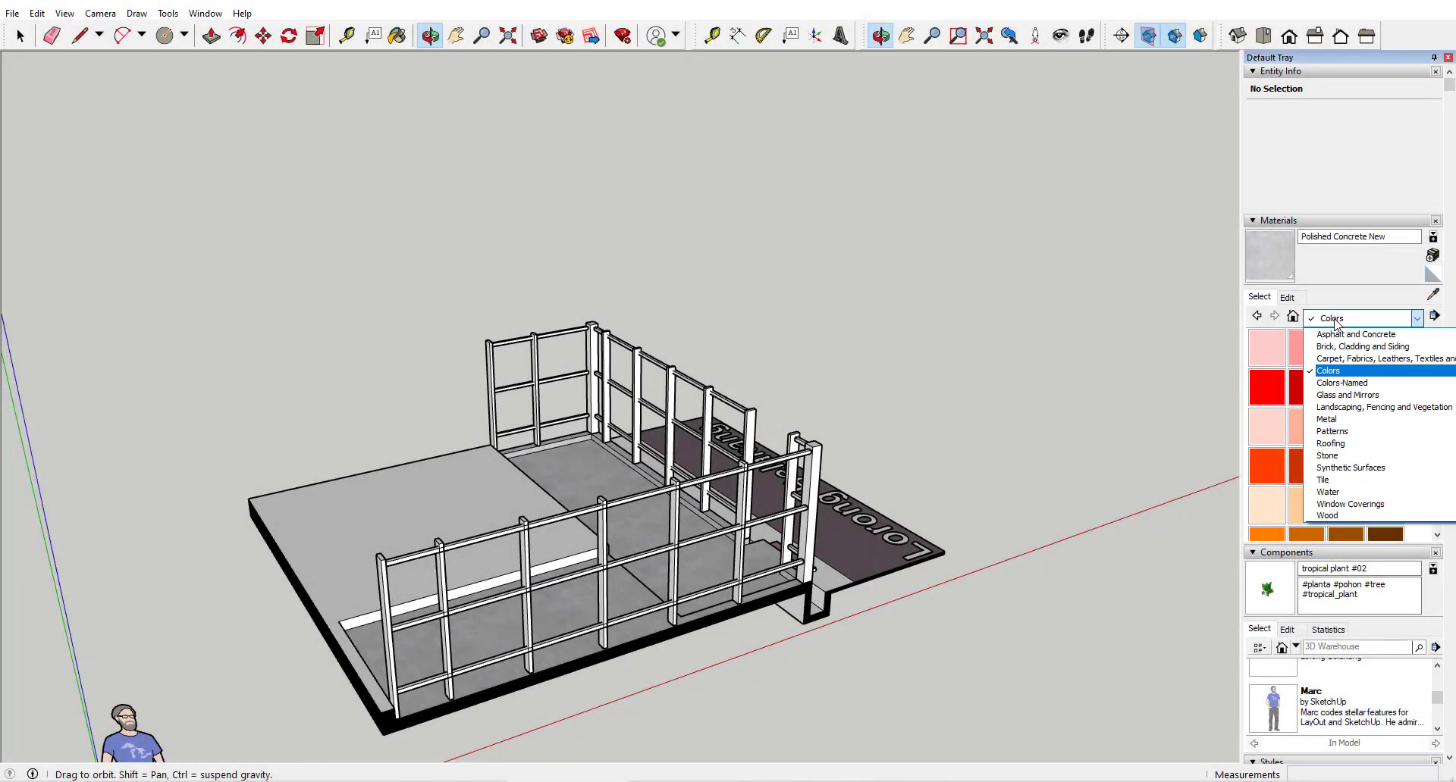
click(1346, 515)
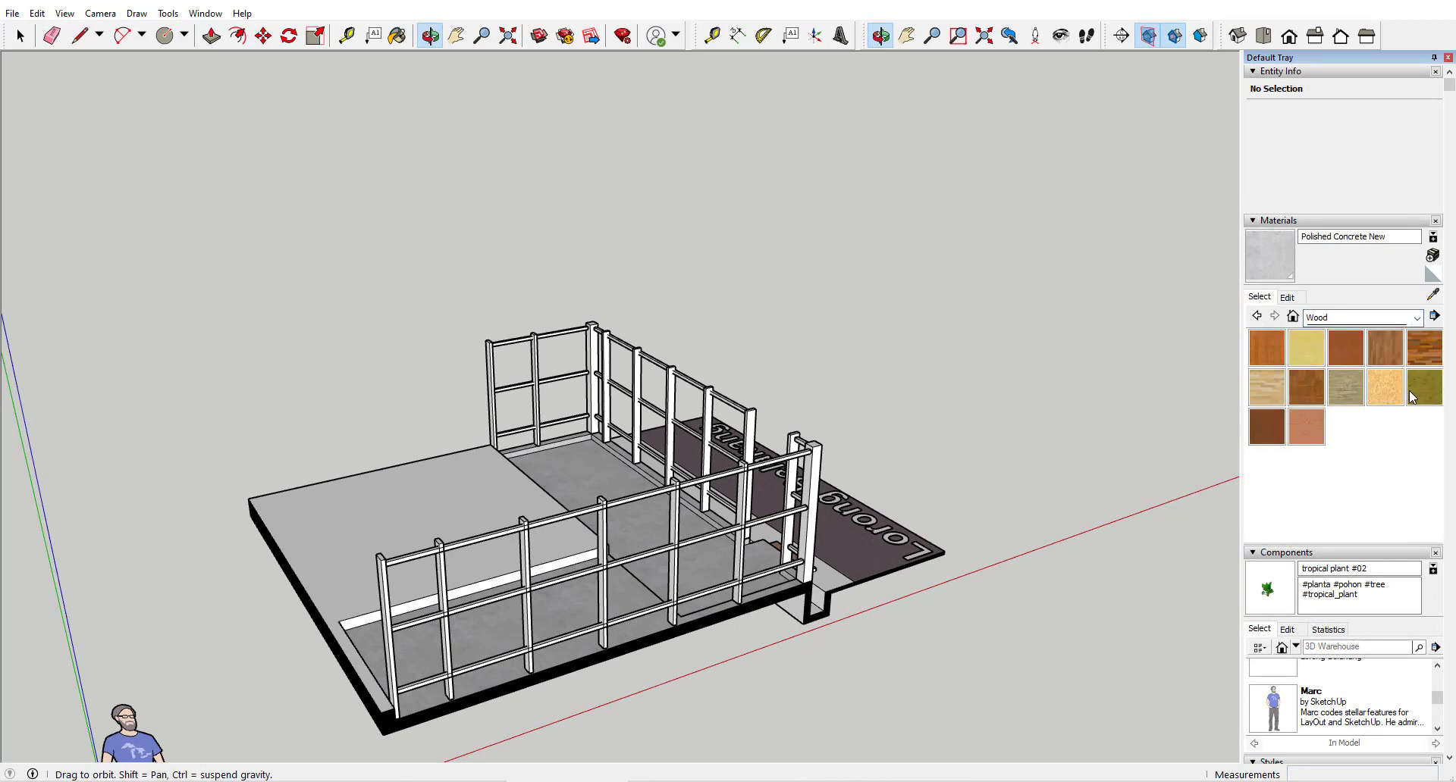
click(818, 457)
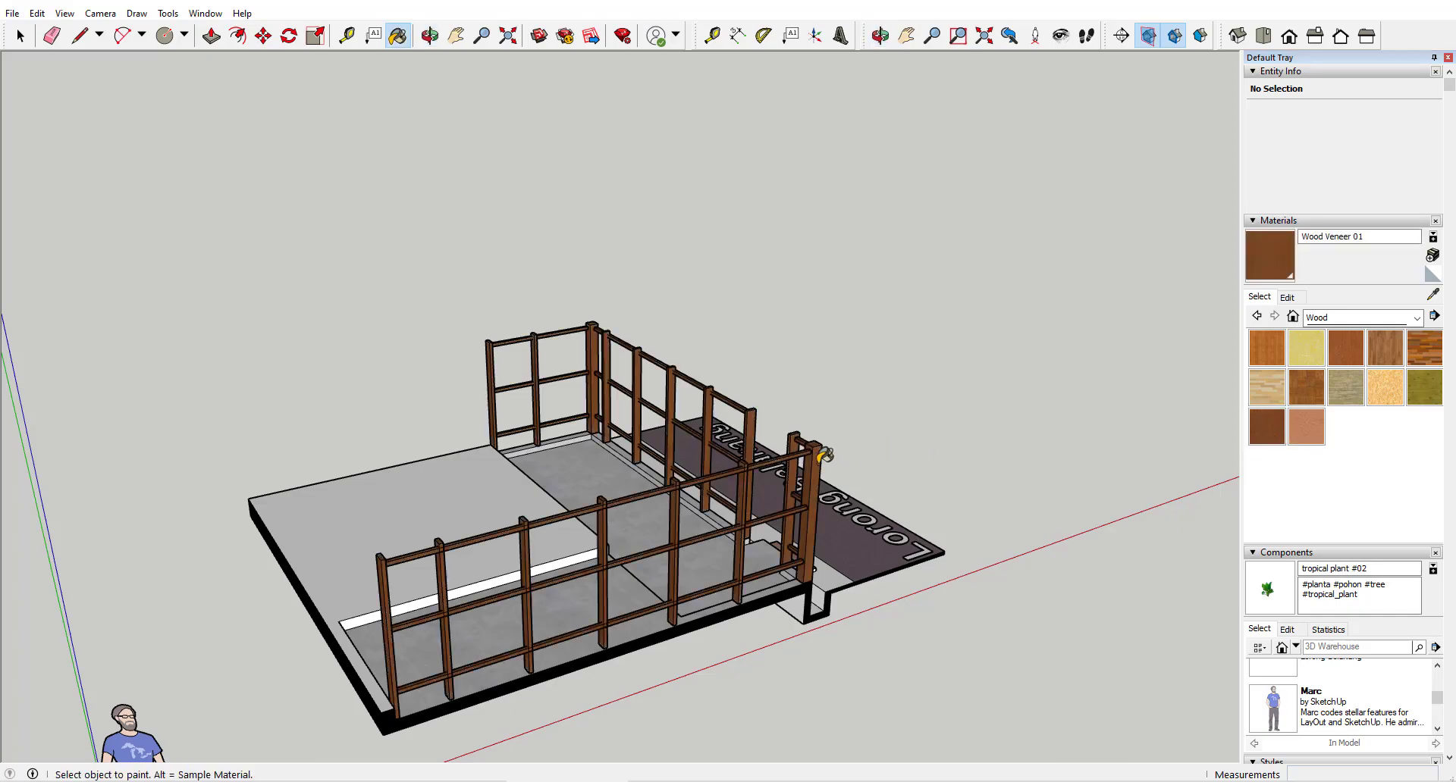
Repaint the fence group with the Wood Cherry Original material.
scroll(815, 457, up, 7)
mouse_move(796, 436)
shift+middle_down()
mouse_move(827, 136)
mouse_move(521, 412)
mouse_move(902, 369)
mouse_move(802, 328)
mouse_move(803, 350)
shift+middle_up()
click(1356, 340)
click(869, 377)
middle_drag(1037, 356, 1177, 334)
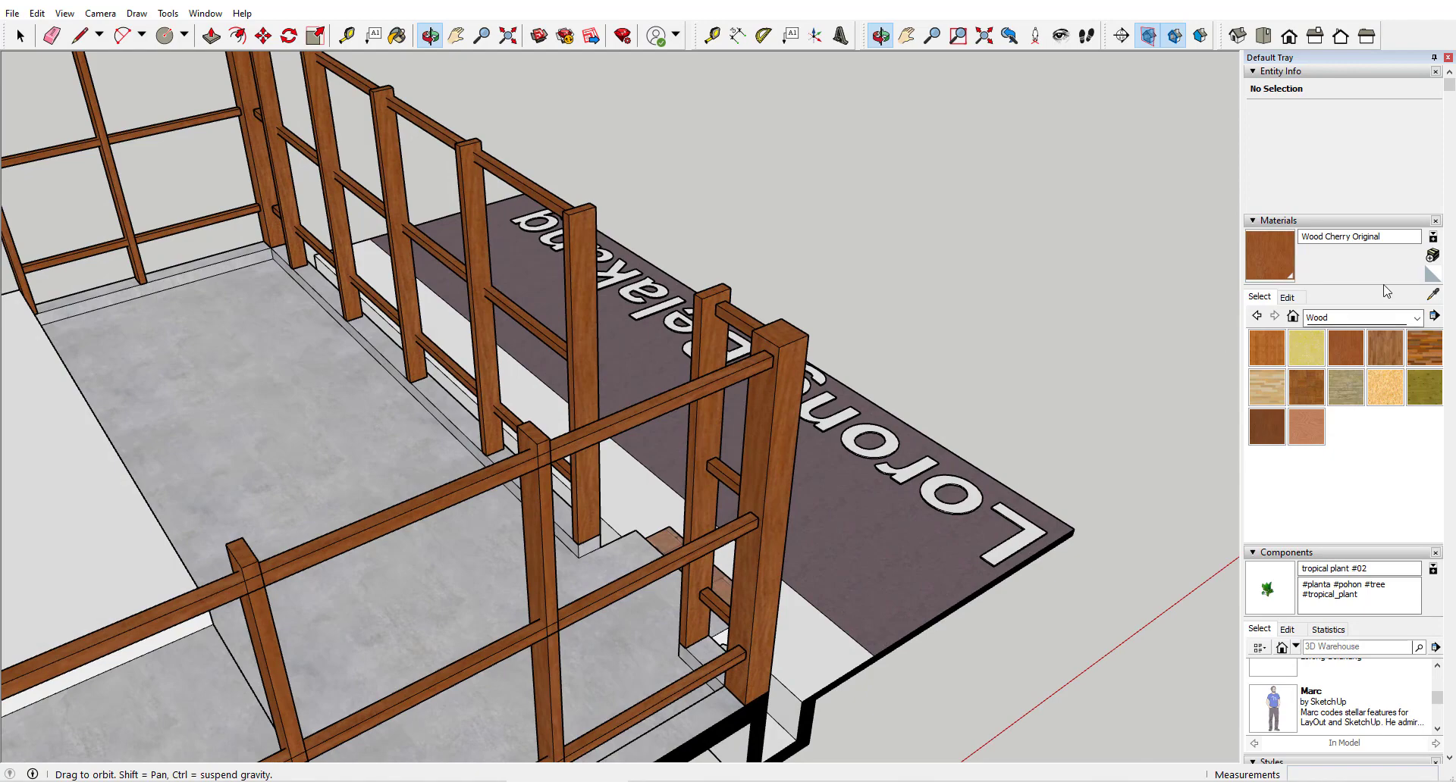
middle_drag(711, 423, 767, 288)
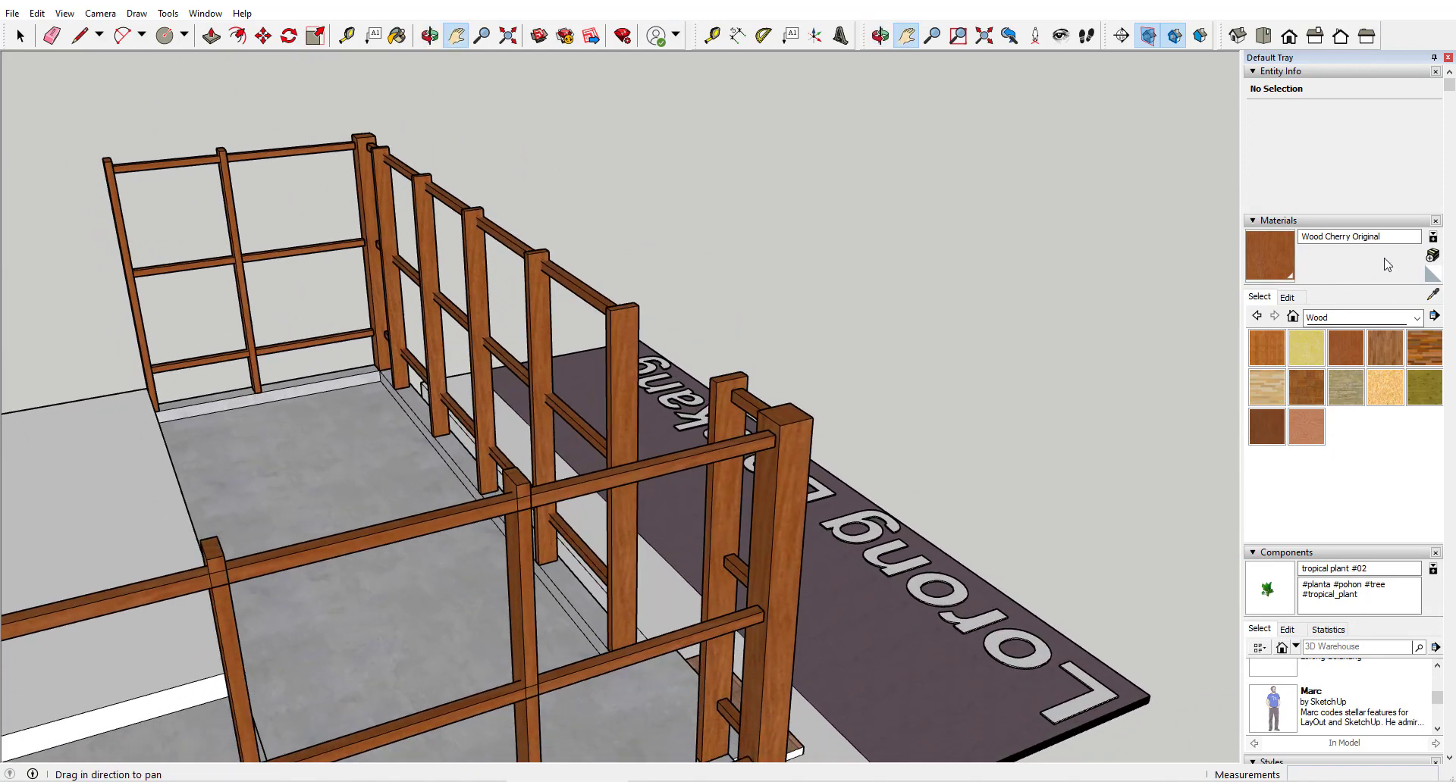
Start a new material based on the Wood Cherry Original texture and name it "Kayu biru gelap".
click(1432, 260)
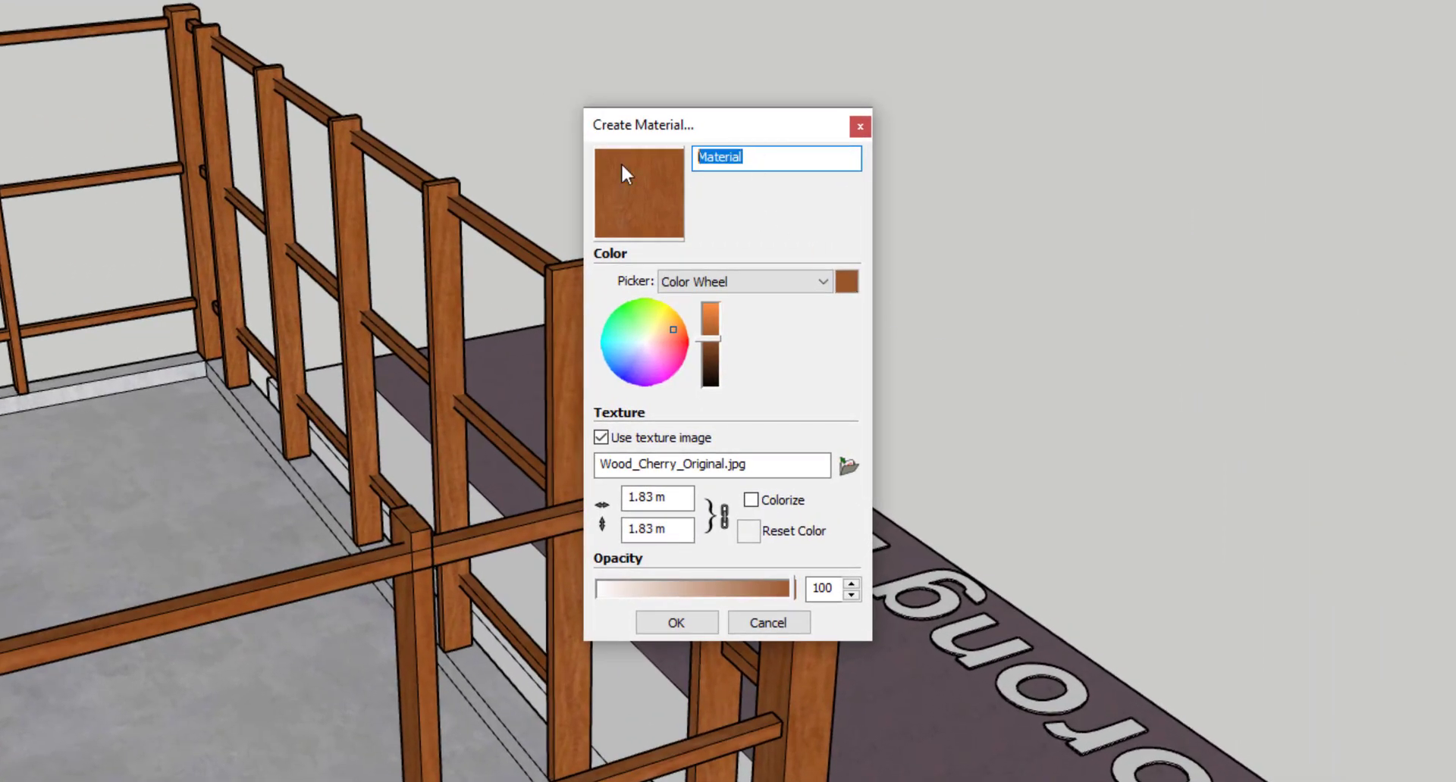
text(Kayu birug)
key(BackSpace)
text(gelap)
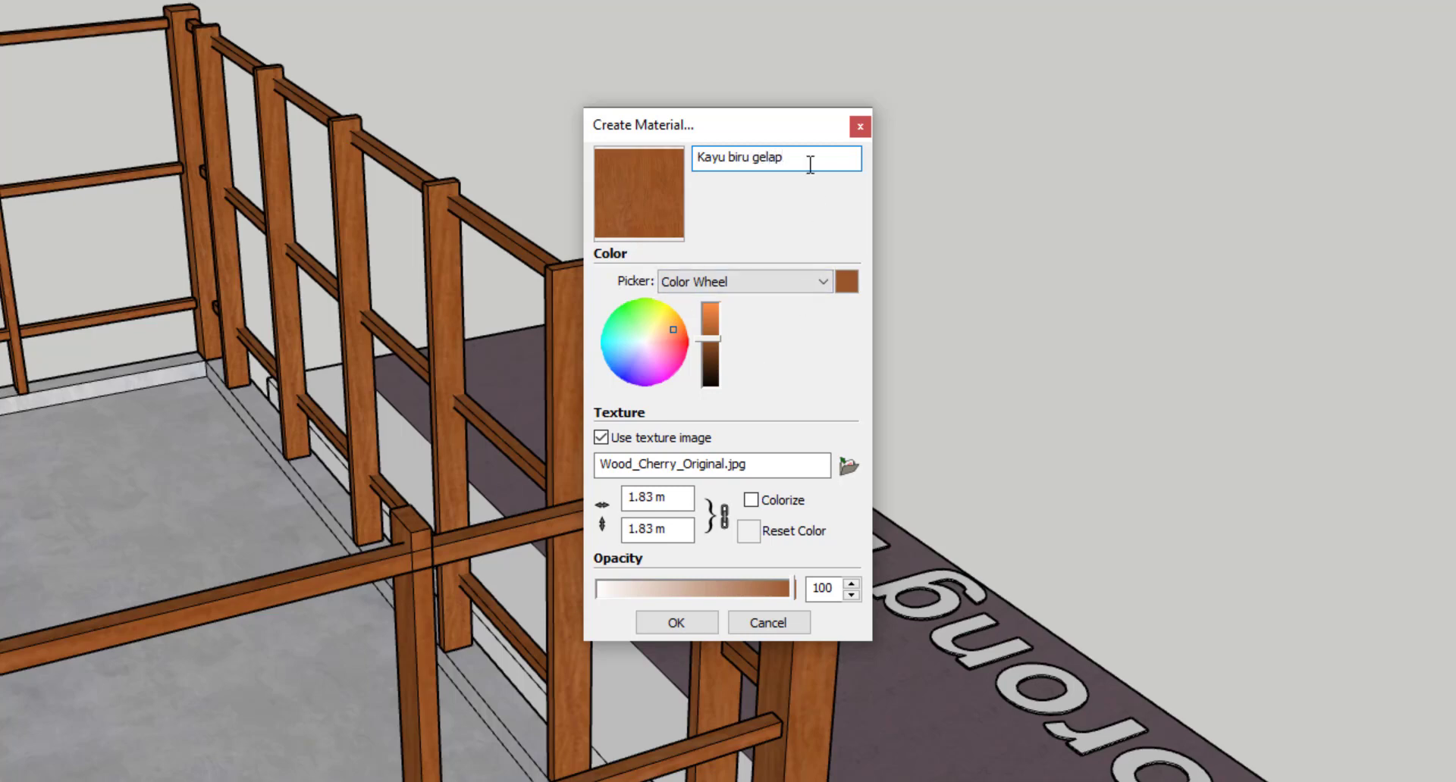
Tint the new material's wood texture a dark, muted blue and create the material.
click(641, 356)
click(637, 364)
click(629, 363)
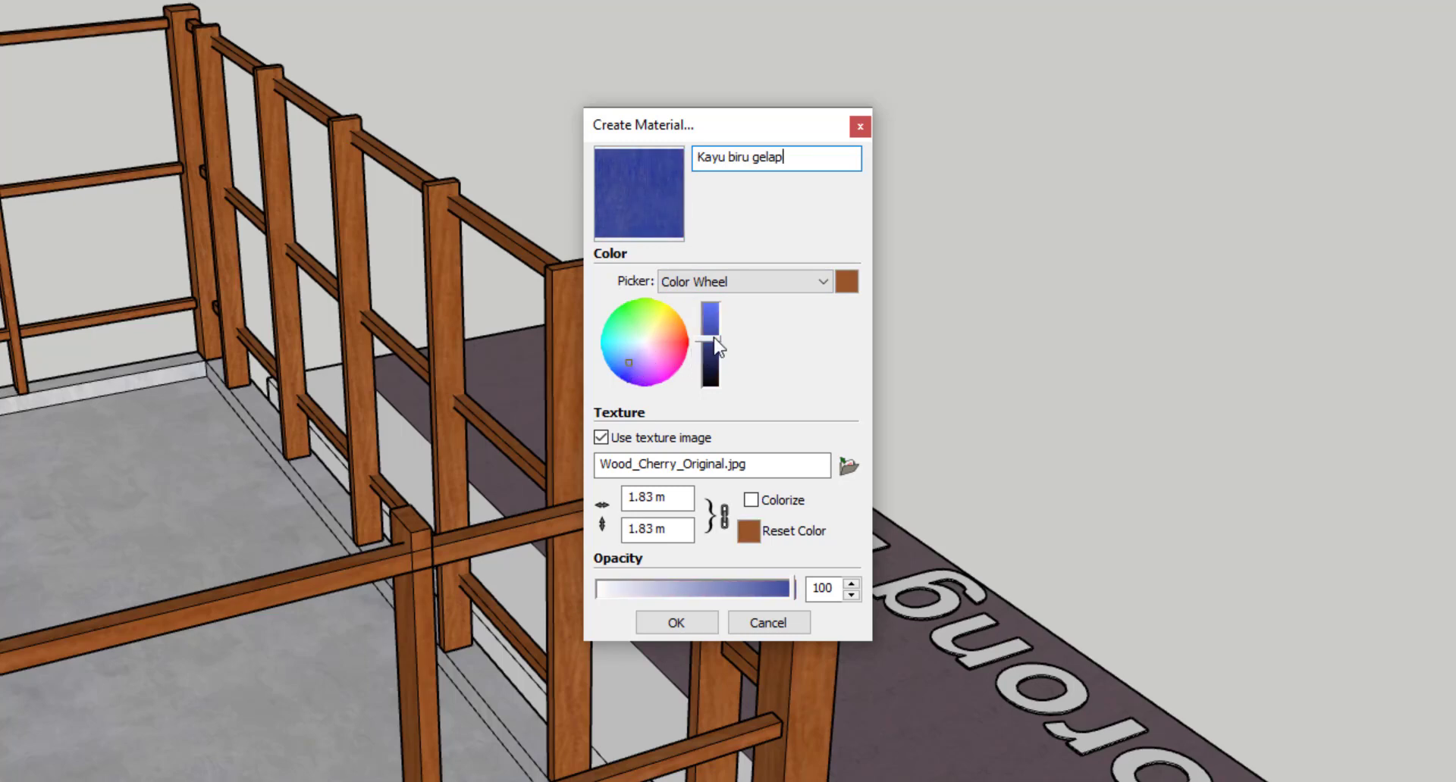
drag(714, 338, 715, 345)
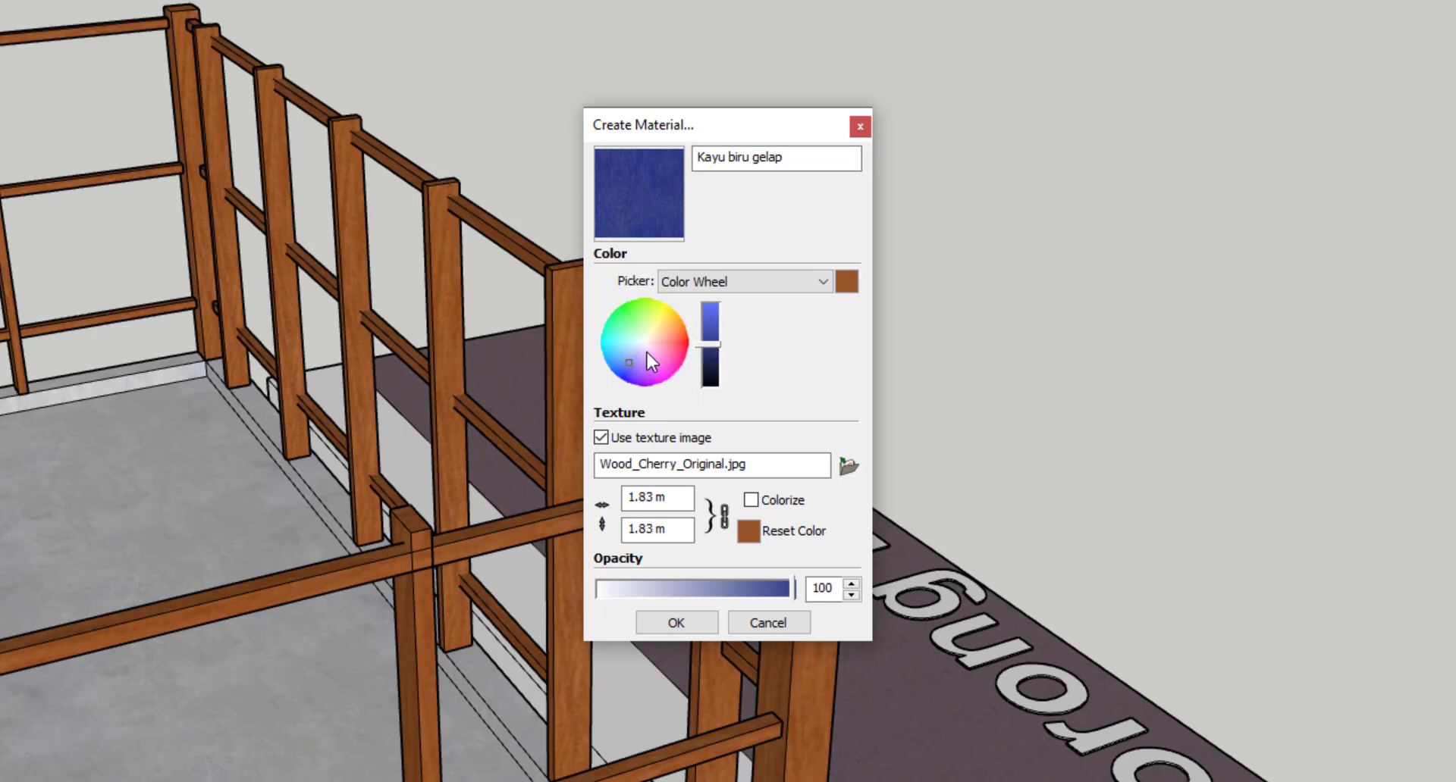
click(635, 354)
click(712, 344)
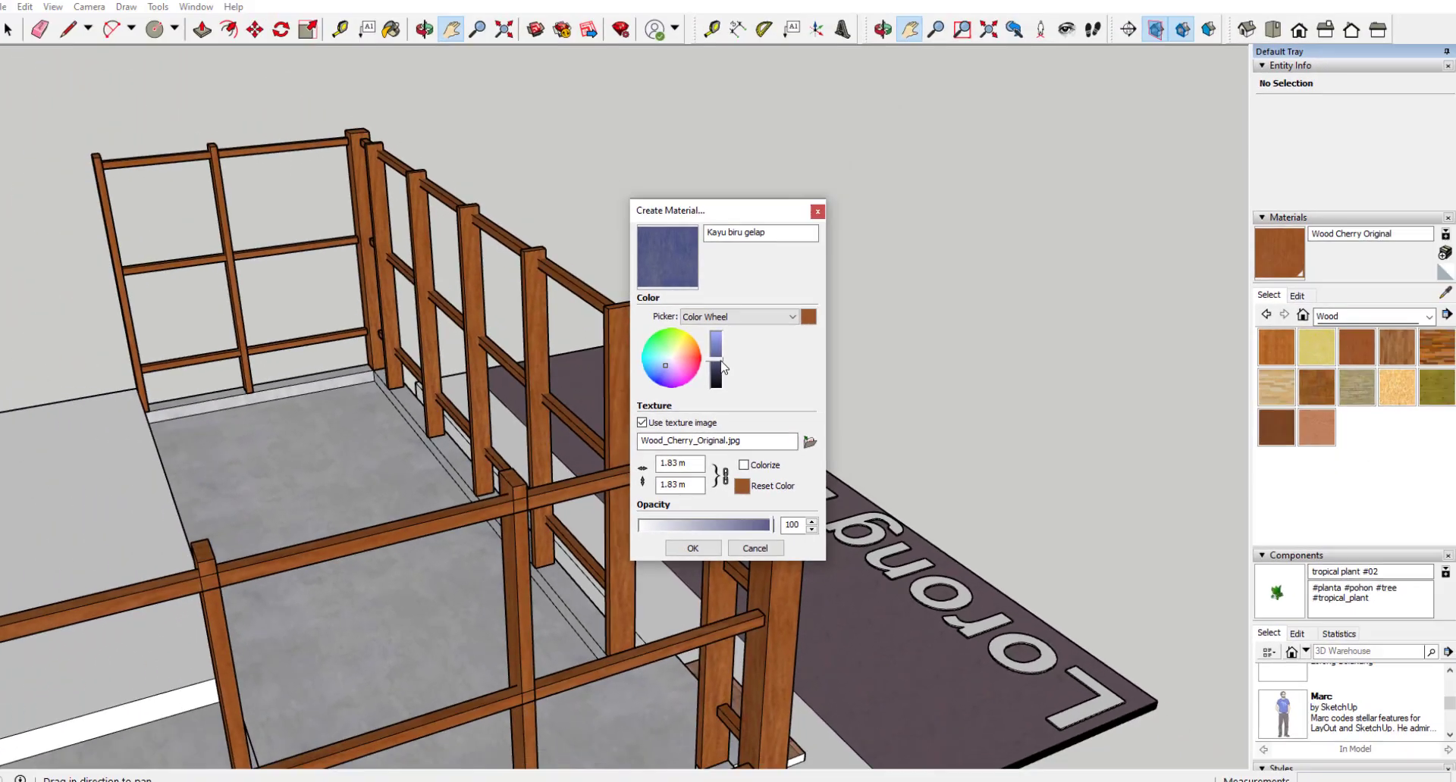
drag(720, 353, 719, 361)
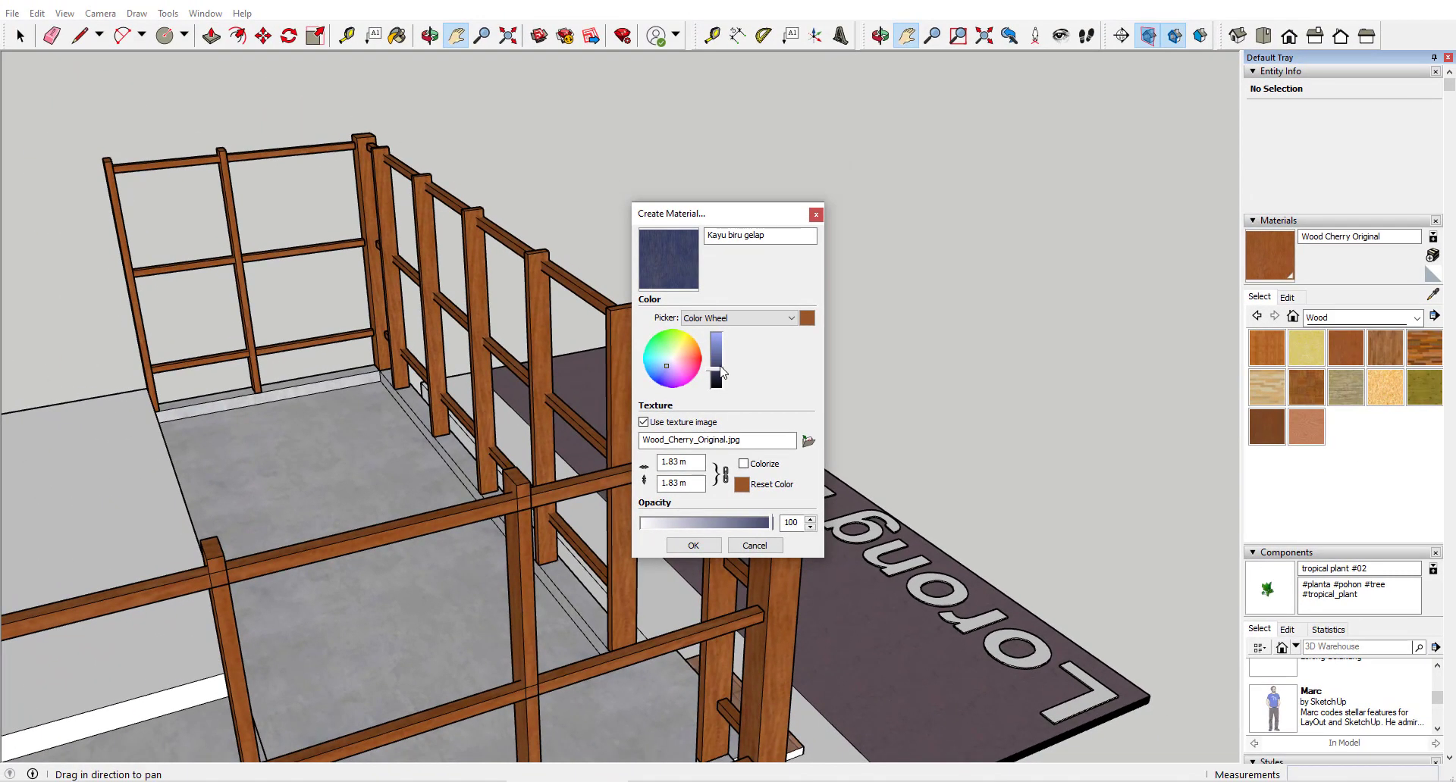
click(693, 546)
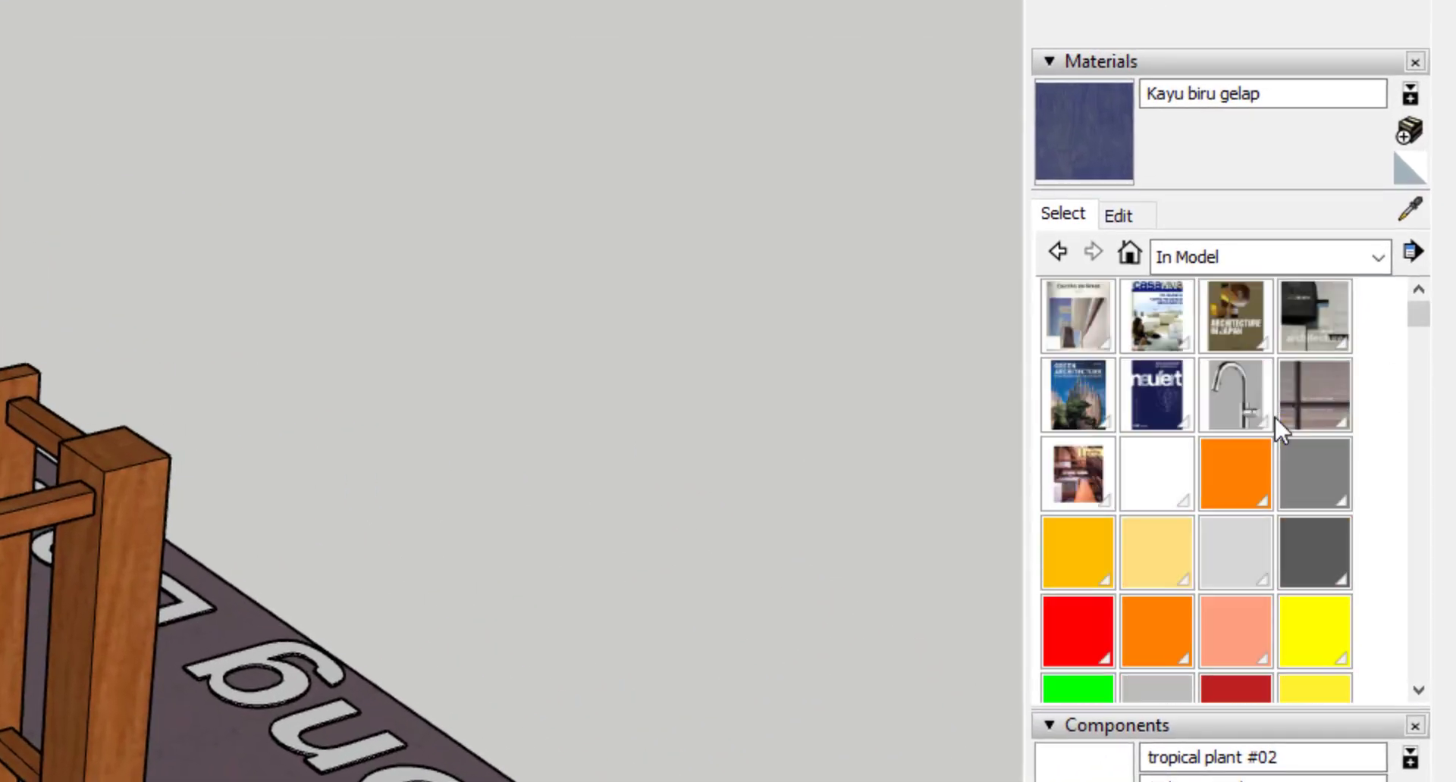
Paint the whole fence group with the Kayu biru gelap material.
scroll(1274, 415, down, 10)
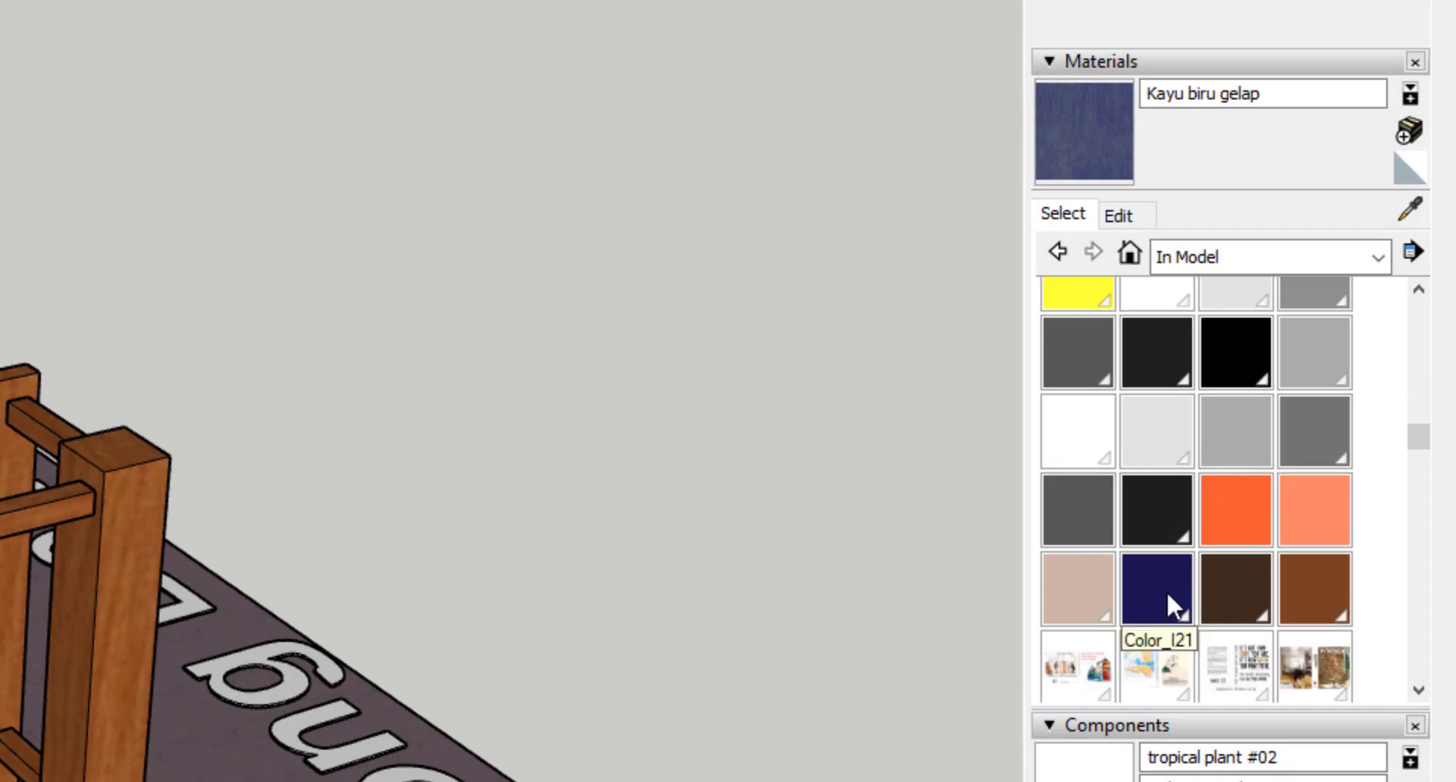
scroll(1169, 595, down, 10)
scroll(1177, 585, up, 3)
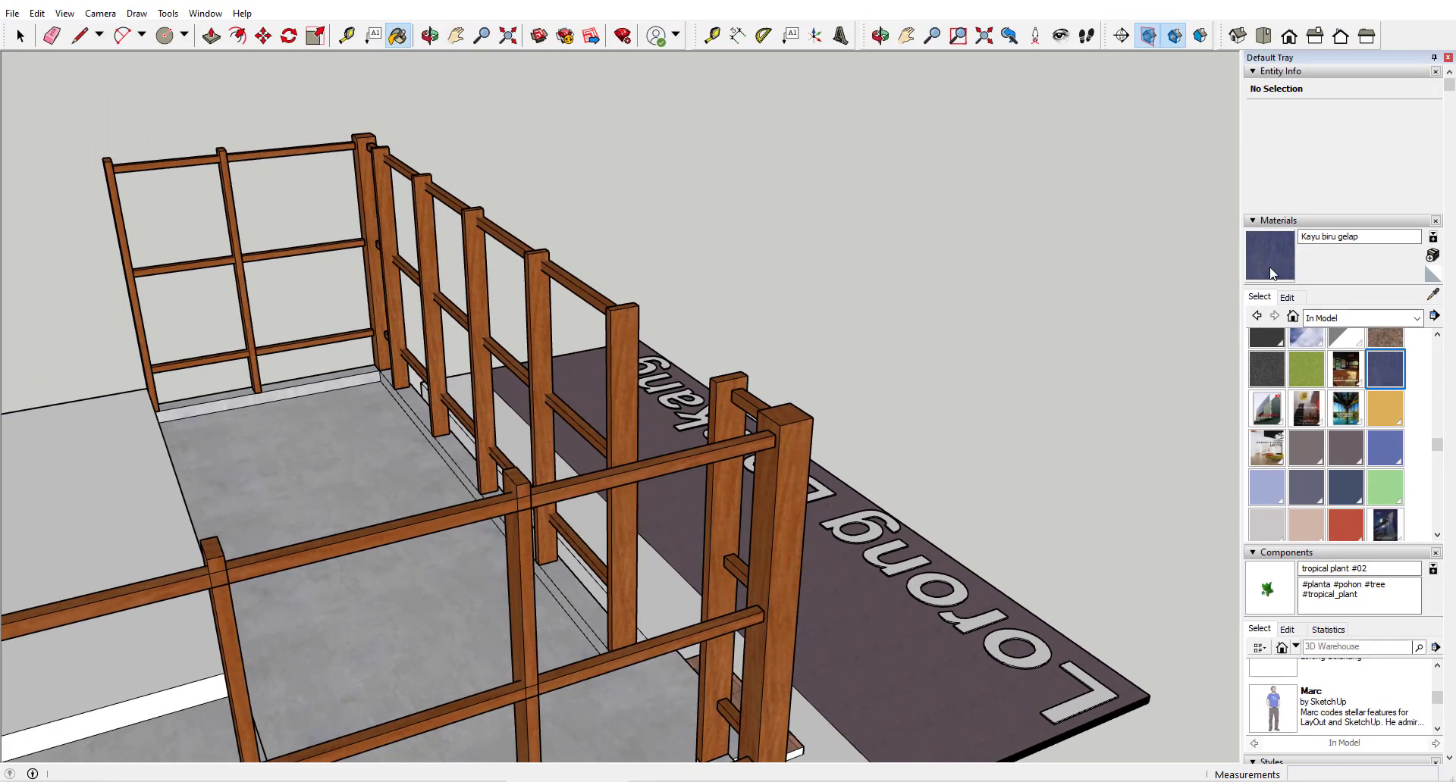
click(585, 471)
scroll(705, 412, down, 5)
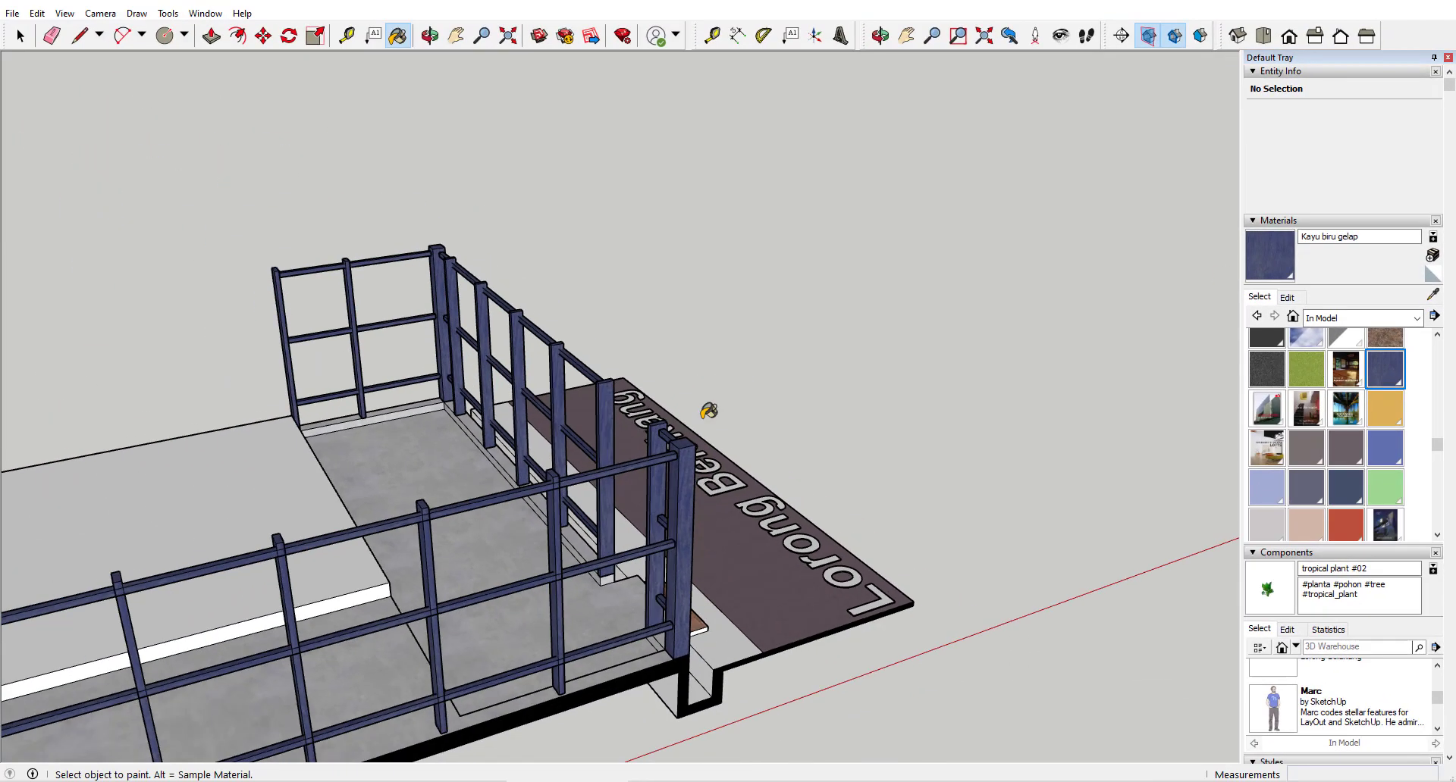
key(space)
Draw a rectangle of about 0.65 by 0.88 m across the fence's end bay, between the top and middle rails.
mouse_move(705, 412)
middle_down()
mouse_move(813, 345)
mouse_move(667, 361)
middle_up()
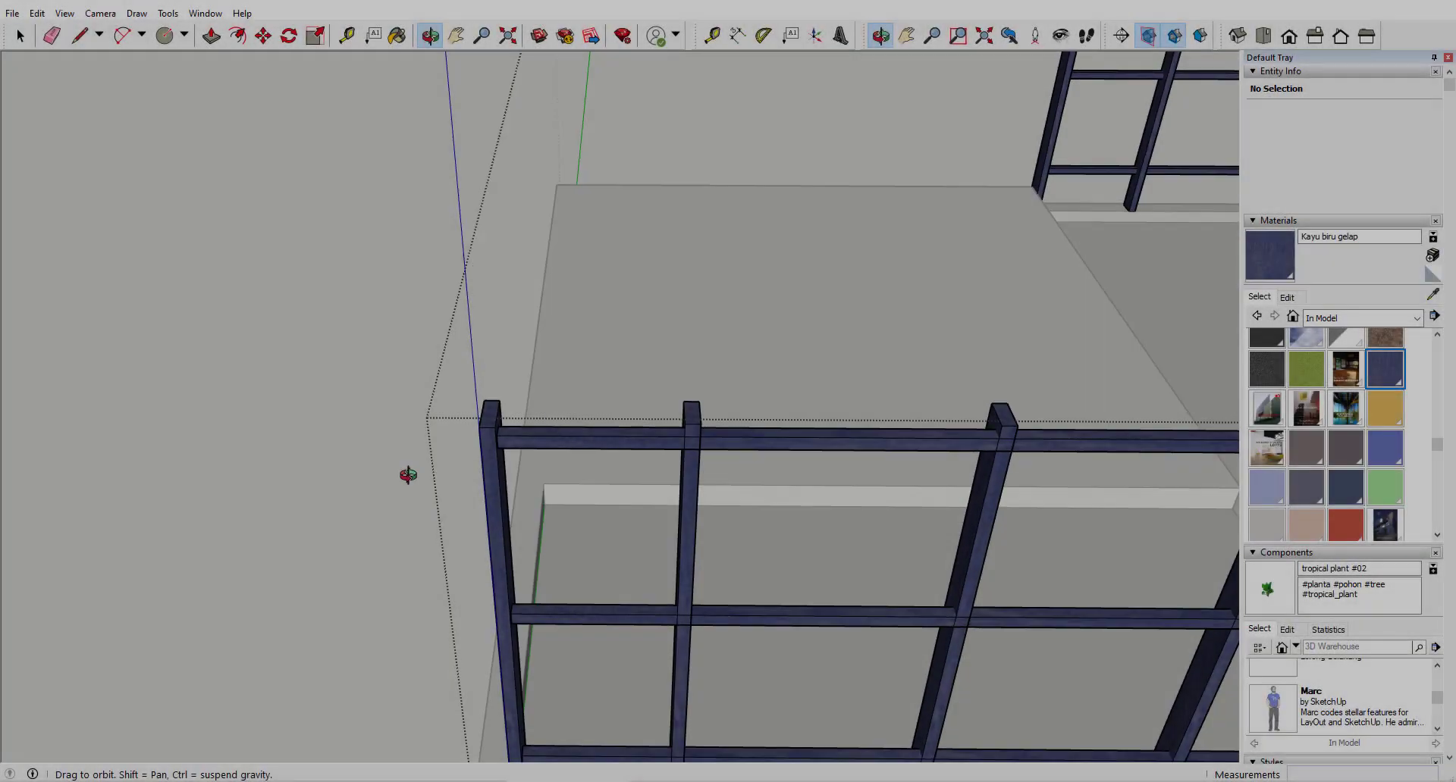
mouse_move(410, 474)
middle_down()
mouse_move(367, 458)
mouse_move(339, 423)
middle_up()
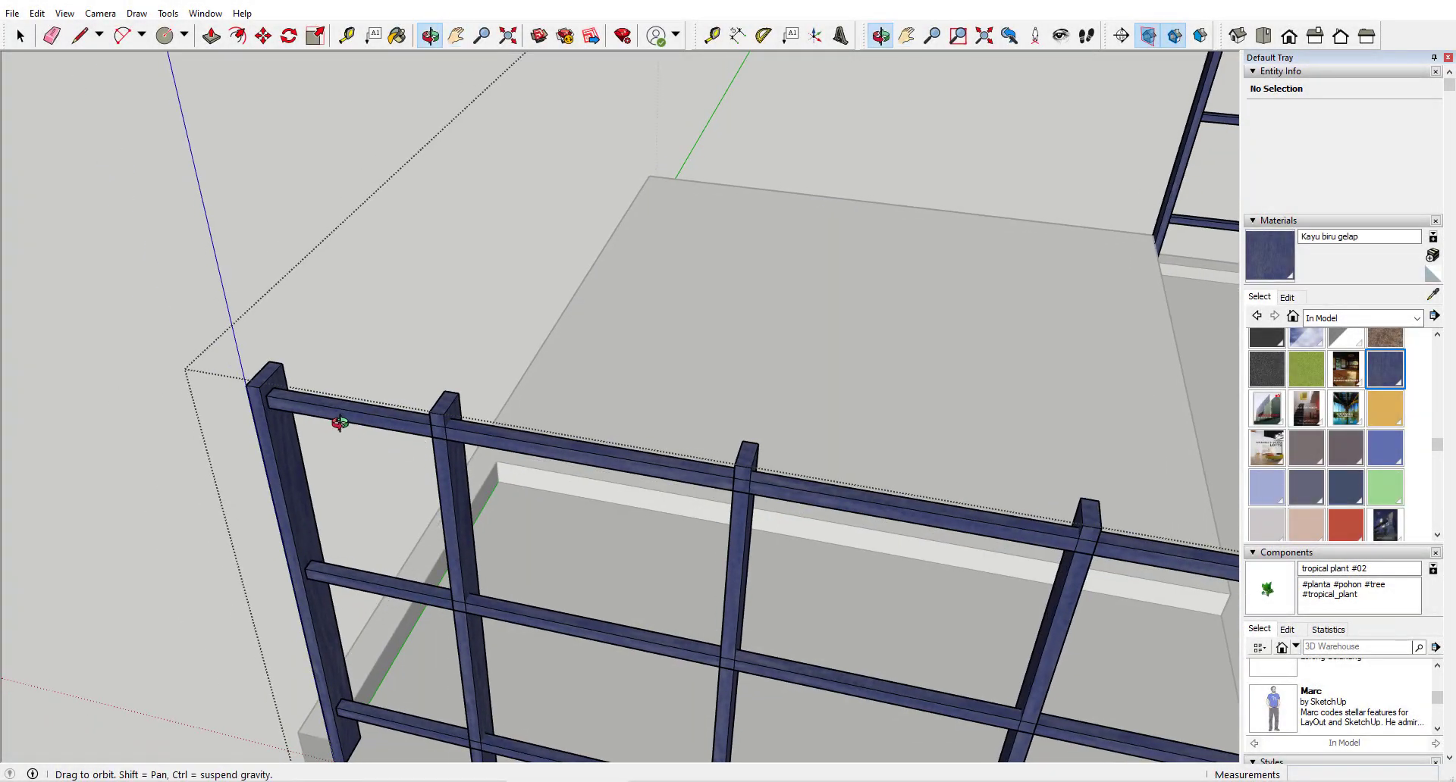
scroll(339, 423, up, 5)
key(l)
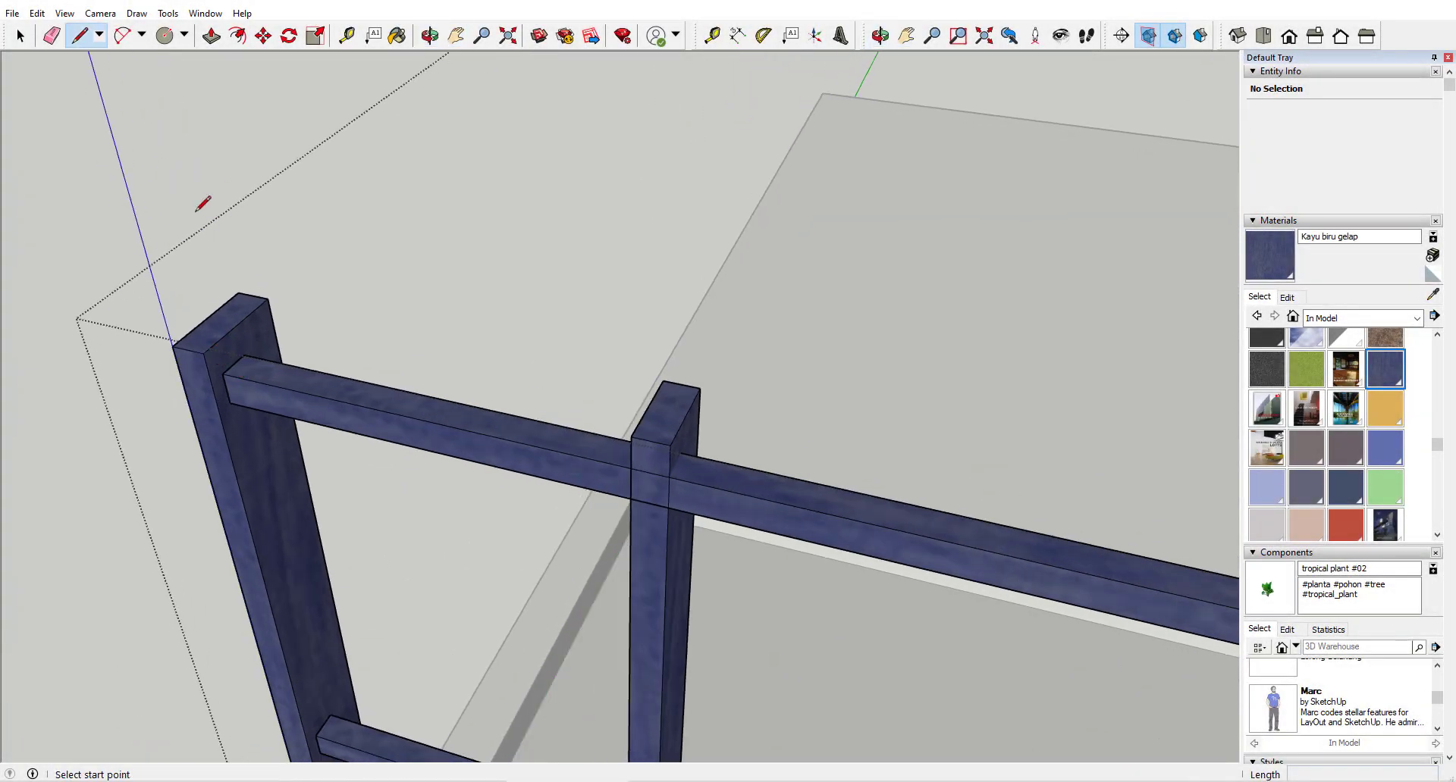
click(183, 35)
click(199, 53)
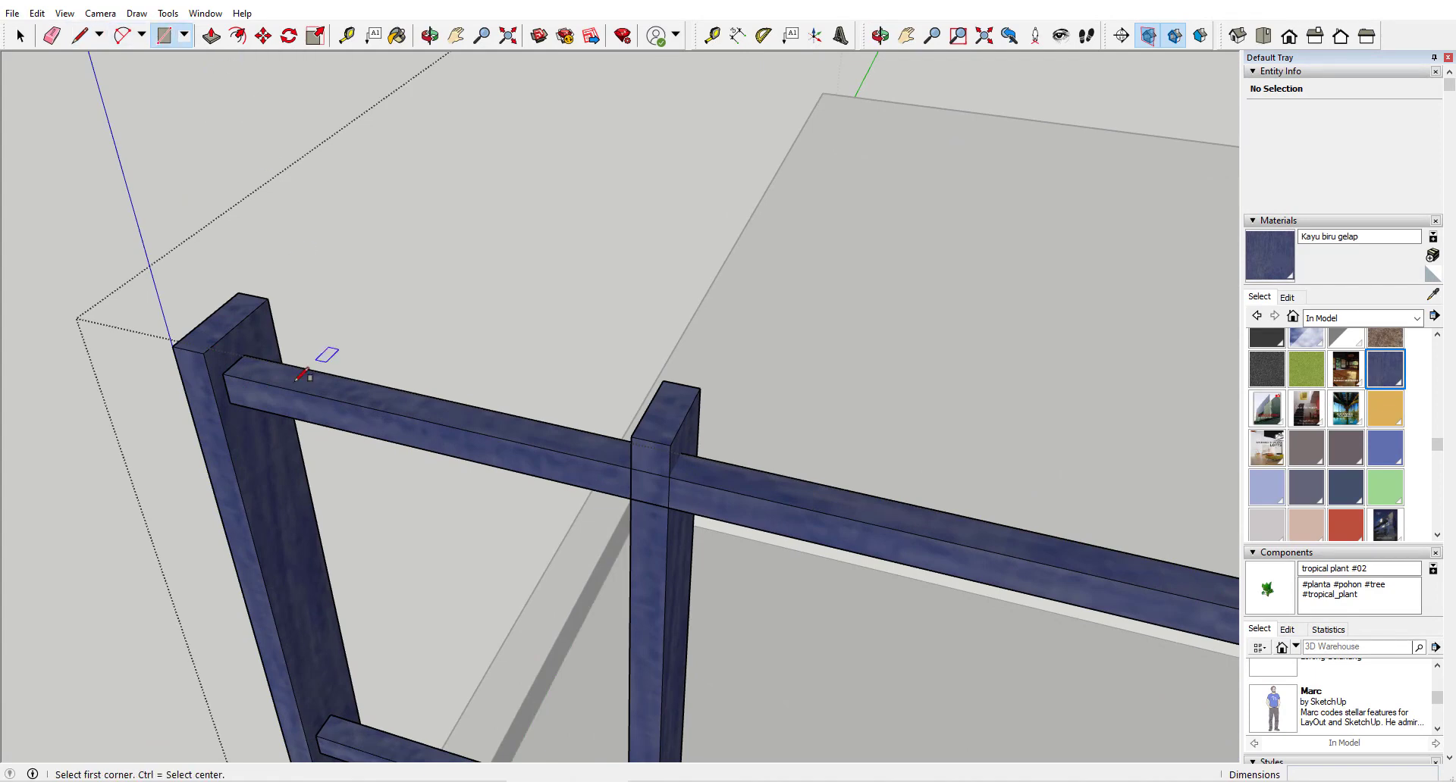
click(231, 370)
scroll(549, 488, down, 3)
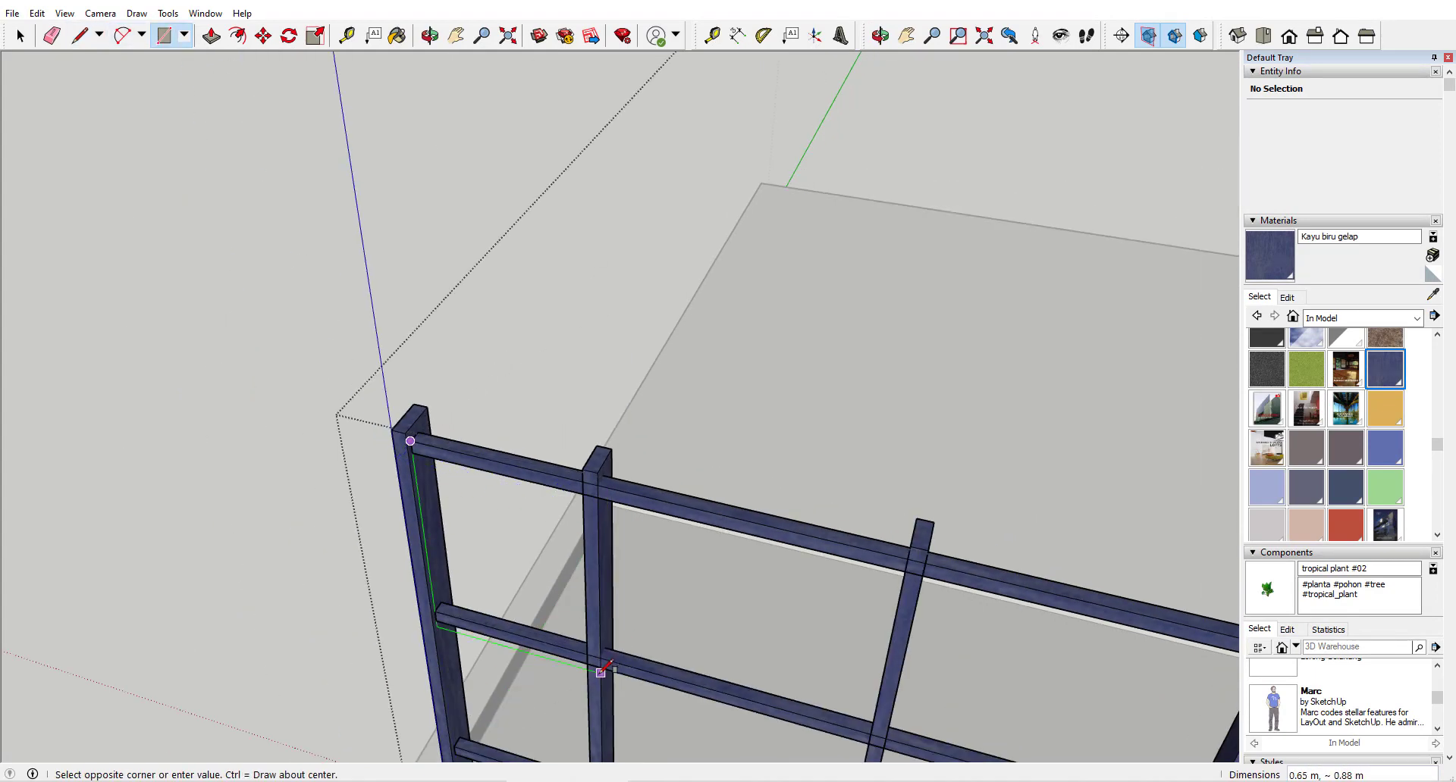
click(601, 668)
Make the rectangle a group and extrude its face outward into a thin panel.
key(space)
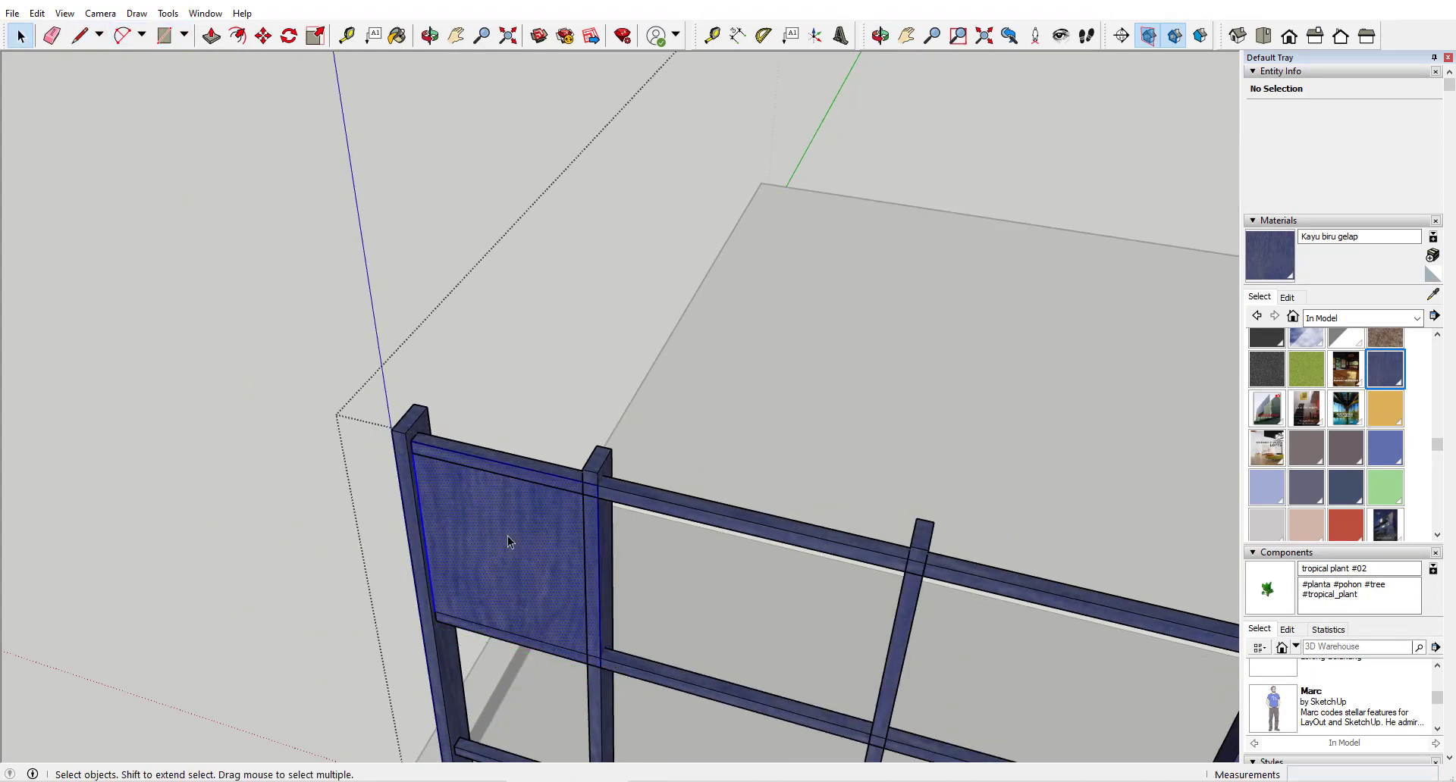
key(ctrl+g)
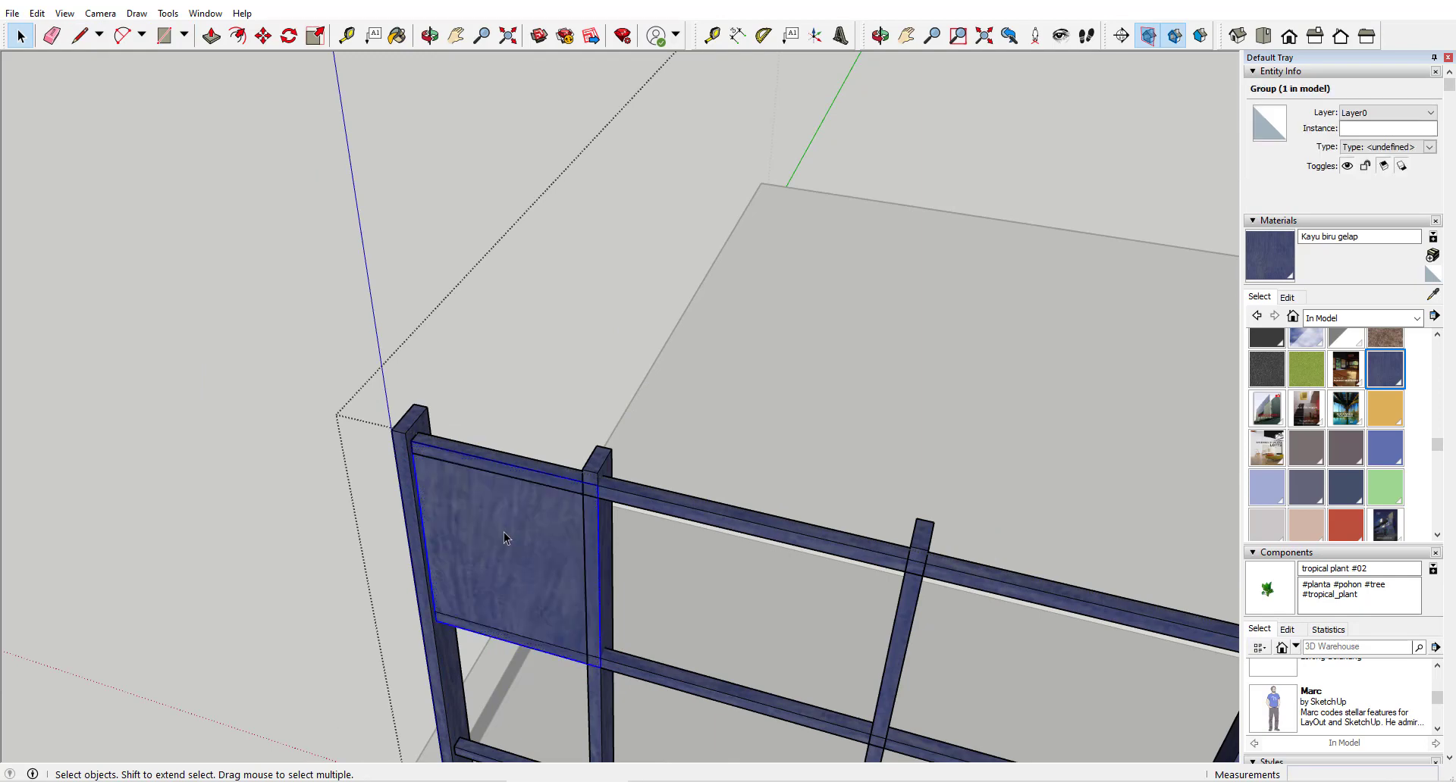
double_click(503, 532)
key(p)
click(505, 533)
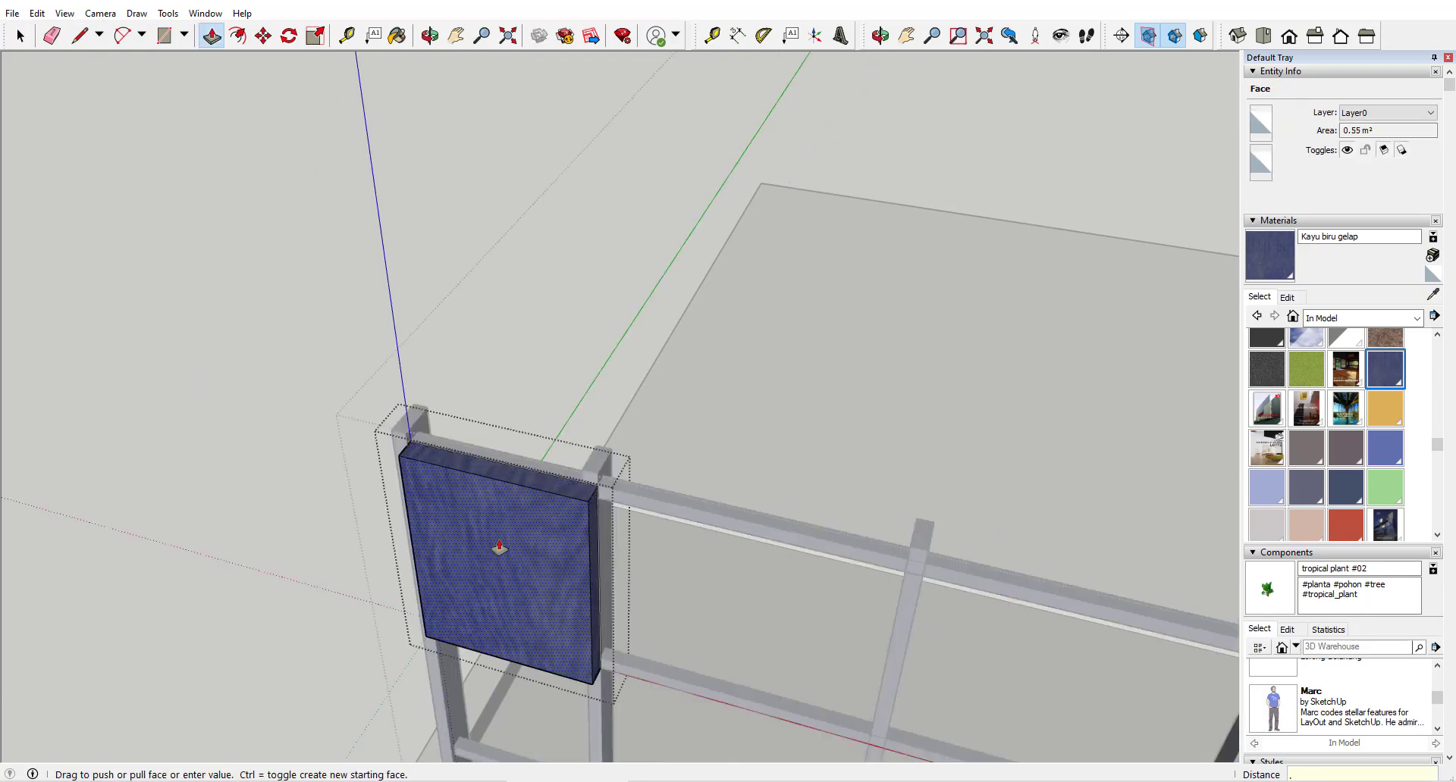
key(Return)
key(space)
key(Escape)
Inside the panel group, place a guide point on the top edge 0.20 m from the outer corner.
scroll(539, 507, down, 4)
middle_drag(539, 506, 383, 438)
scroll(470, 489, up, 3)
scroll(382, 438, up, 1)
scroll(493, 322, up, 2)
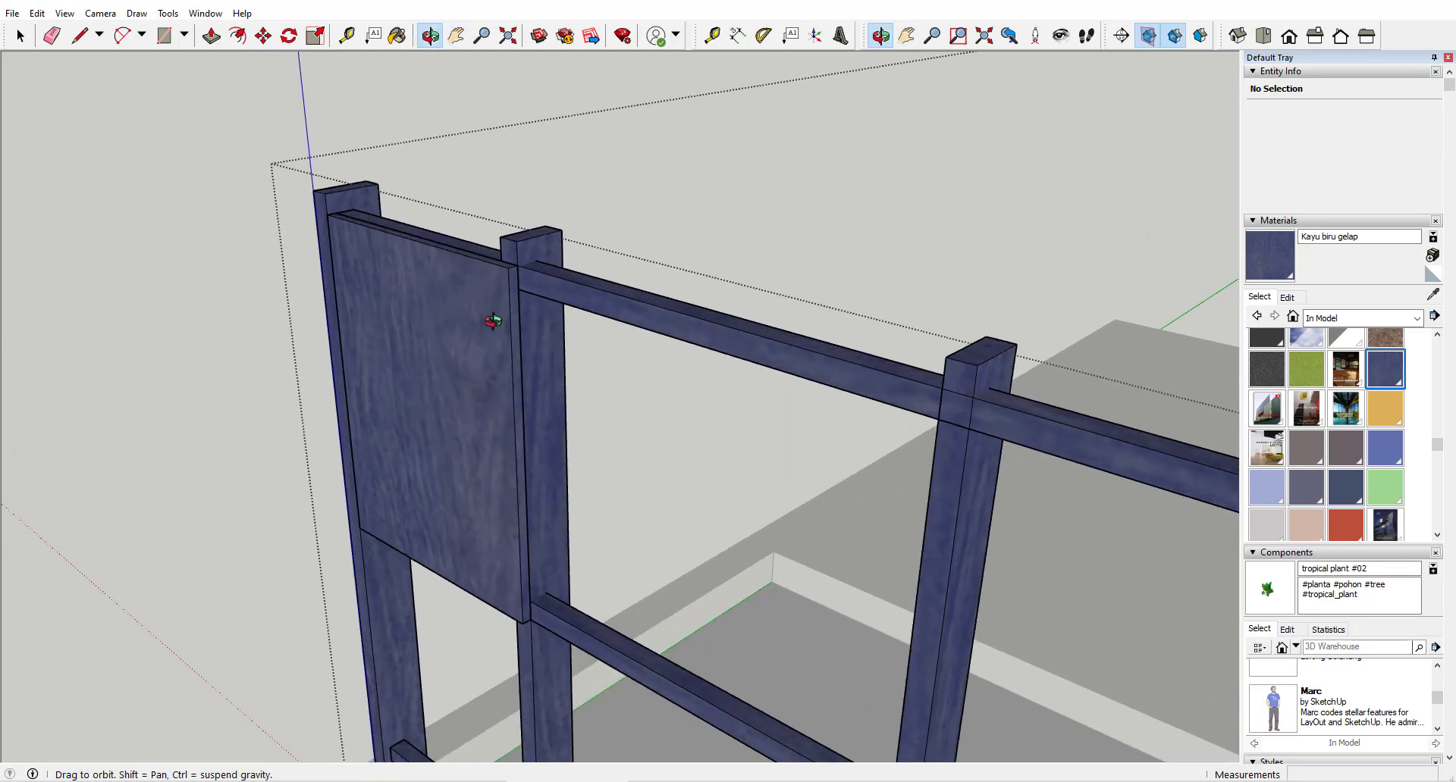
double_click(354, 245)
scroll(348, 227, up, 2)
key(t)
click(317, 209)
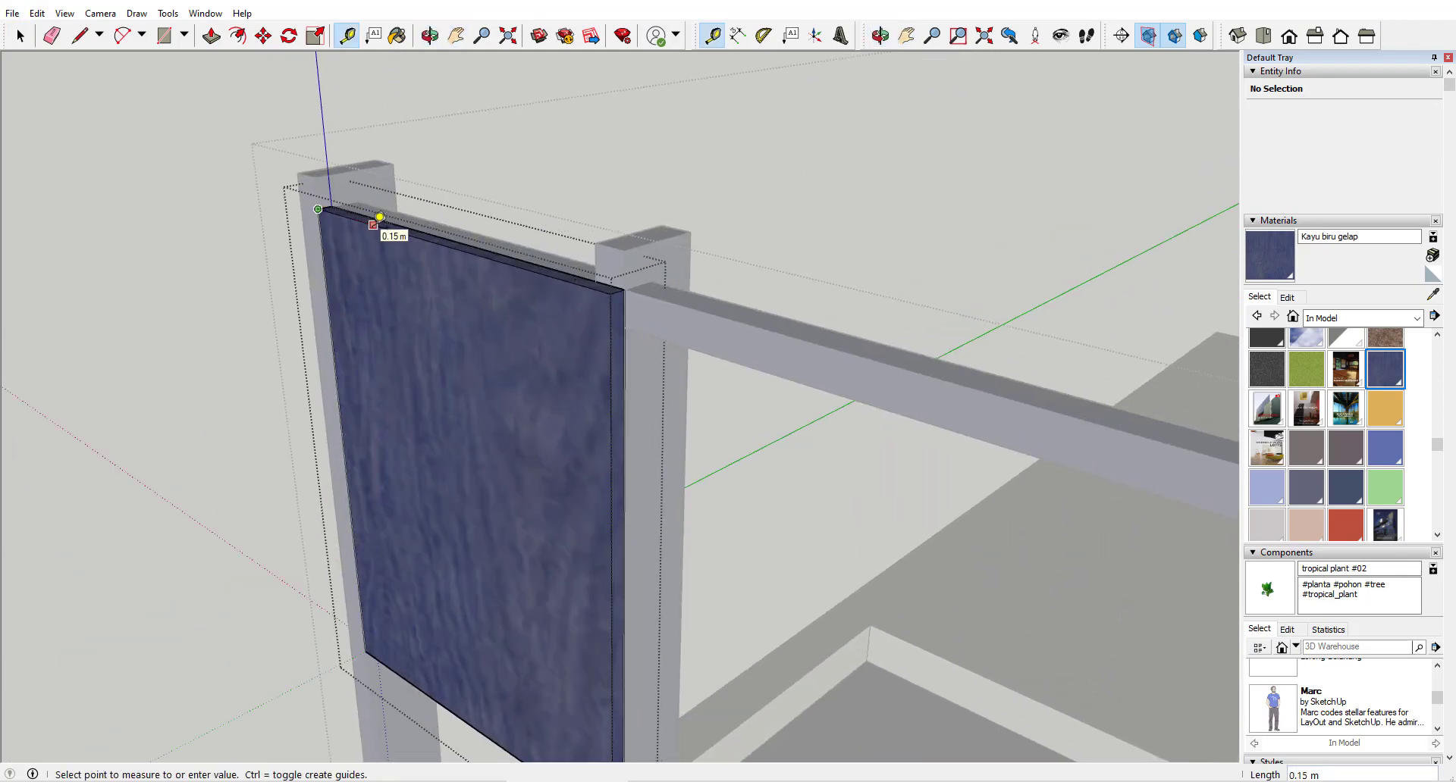
key(Return)
middle_drag(379, 225, 622, 342)
key(space)
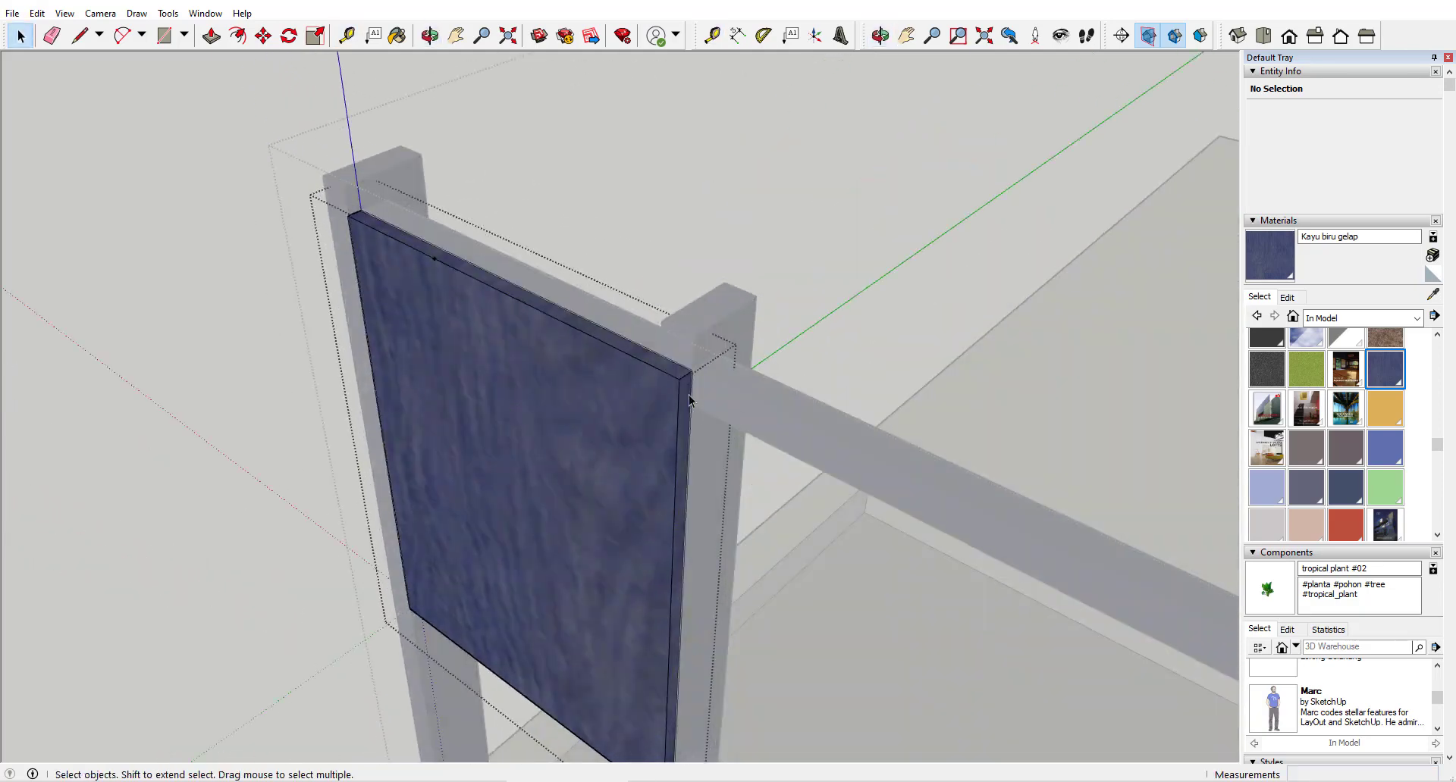
Push the panel's inner side face back to the guide point to form a narrow vertical board.
key(p)
click(685, 408)
click(434, 259)
Extend the board's underside about 1.10 m down to the top of the kerb.
scroll(435, 262, down, 2)
middle_drag(435, 265, 474, 318)
middle_drag(474, 318, 489, 19)
scroll(507, 141, up, 2)
click(510, 148)
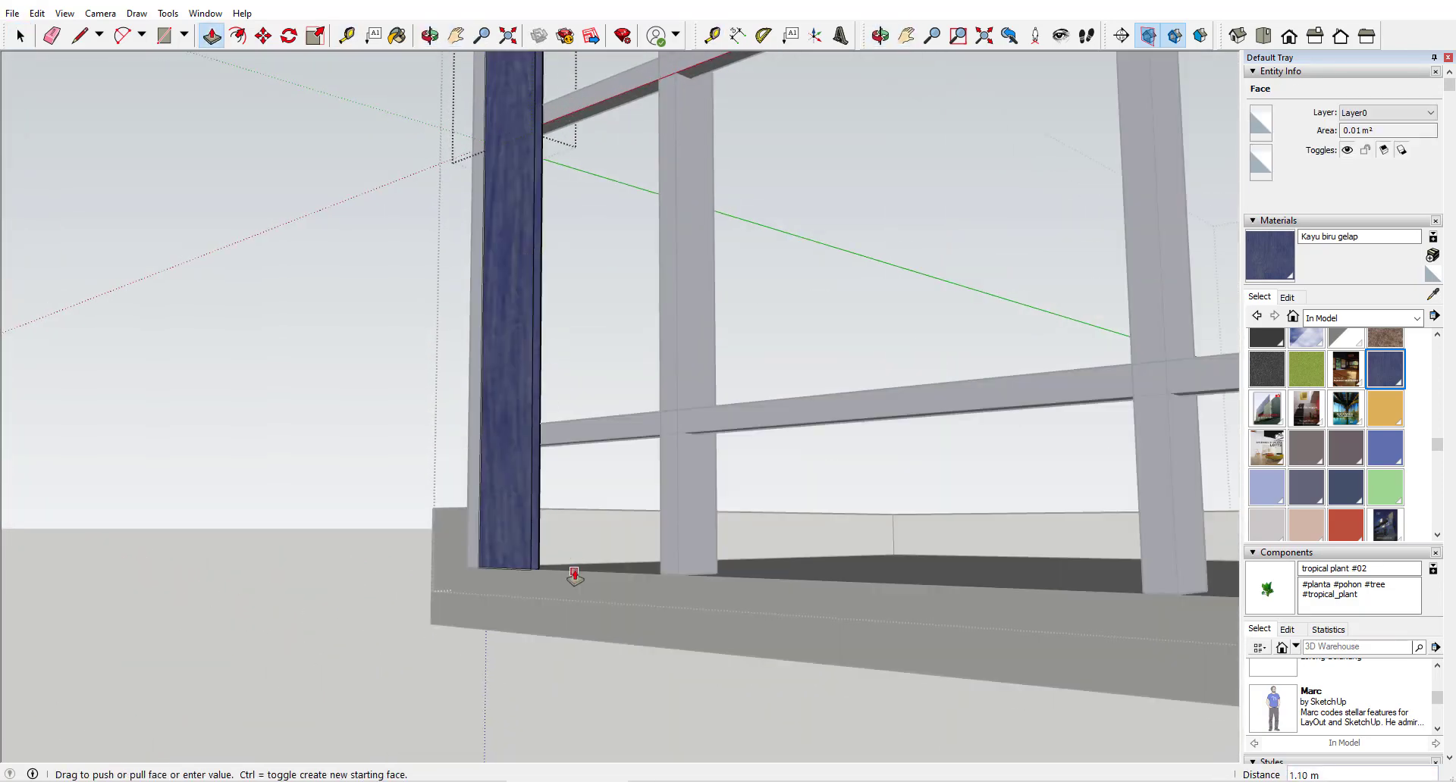
click(575, 576)
Raise the board's top face about 0.05 m to the height of the end post.
middle_drag(504, 318, 553, 439)
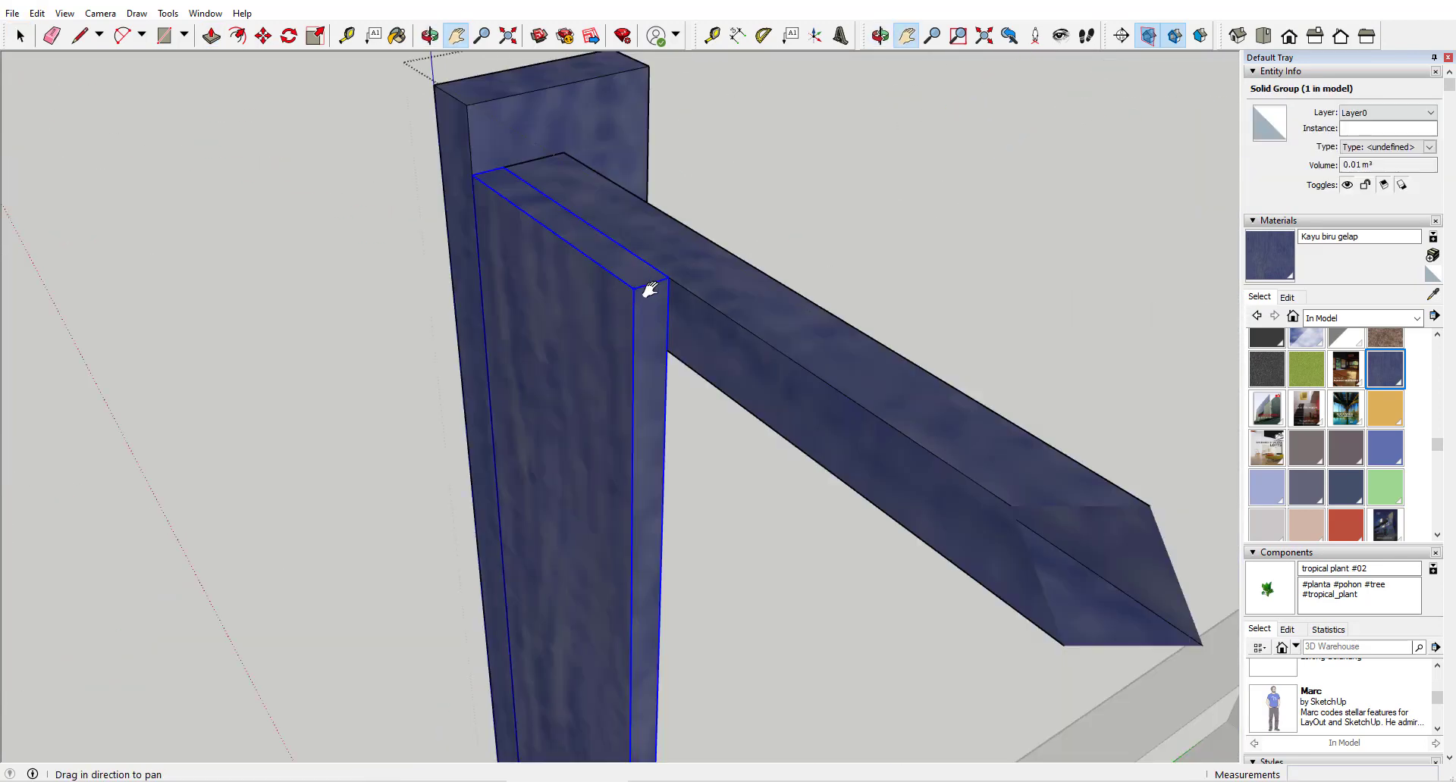
scroll(650, 290, down, 2)
shift+middle_drag(650, 289, 686, 425)
double_click(557, 264)
key(p)
click(554, 261)
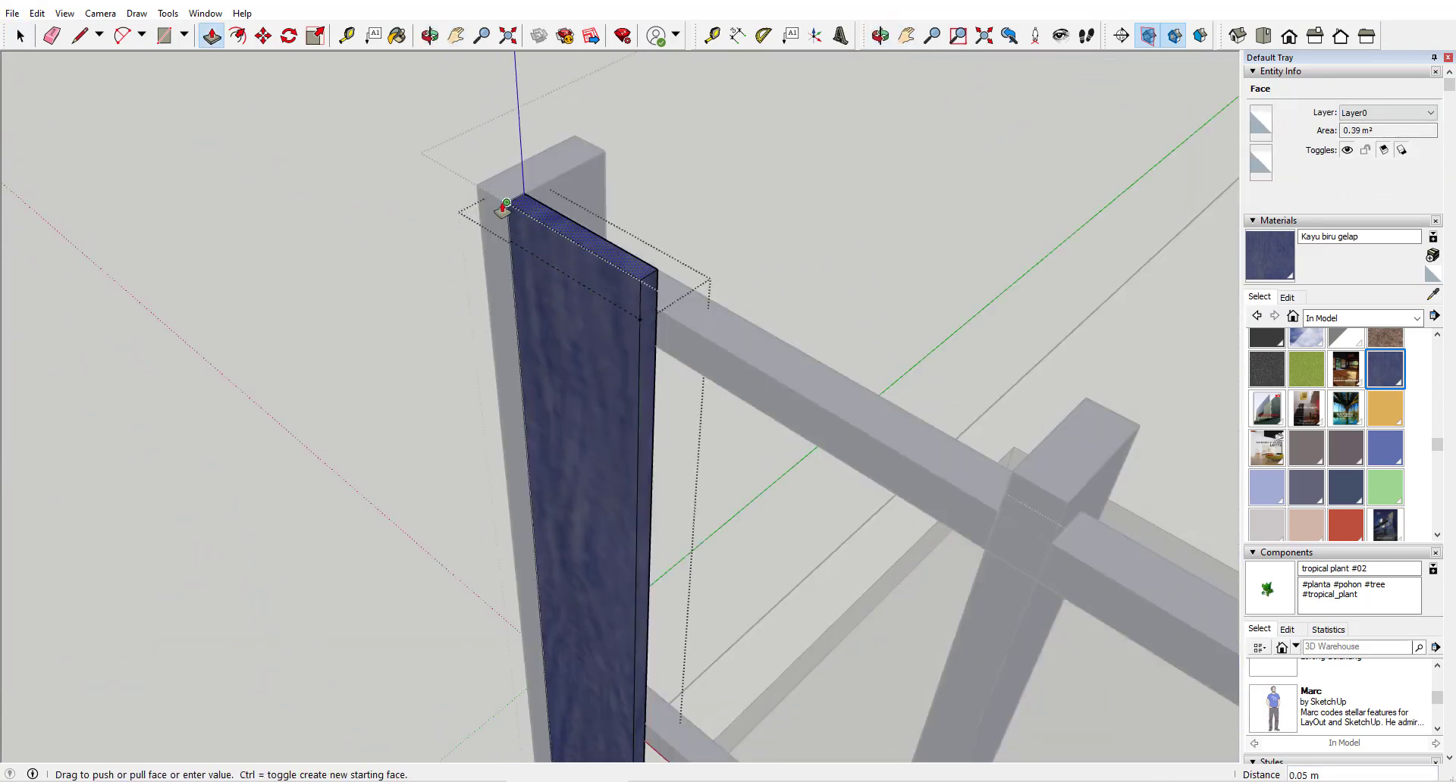
Measure the board's width and copy the entire board once alongside itself within the group.
key(t)
click(507, 201)
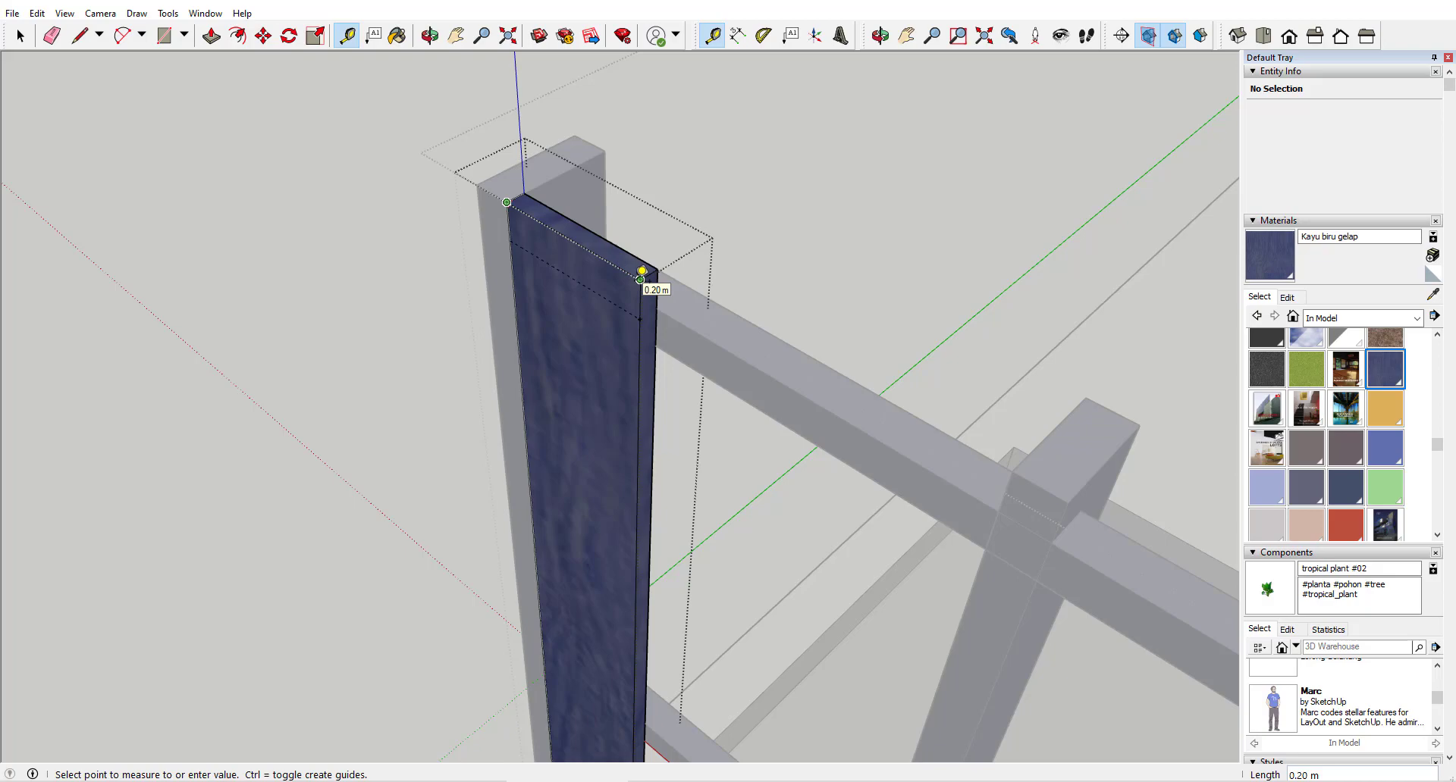
key(space)
triple_click(622, 296)
middle_drag(642, 271, 377, 257)
key(m)
key(ctrl)
click(546, 232)
click(685, 282)
scroll(930, 344, down, 3)
Copy the second board one board width along the fence and repeat the copy 20 times.
key(space)
click(340, 326)
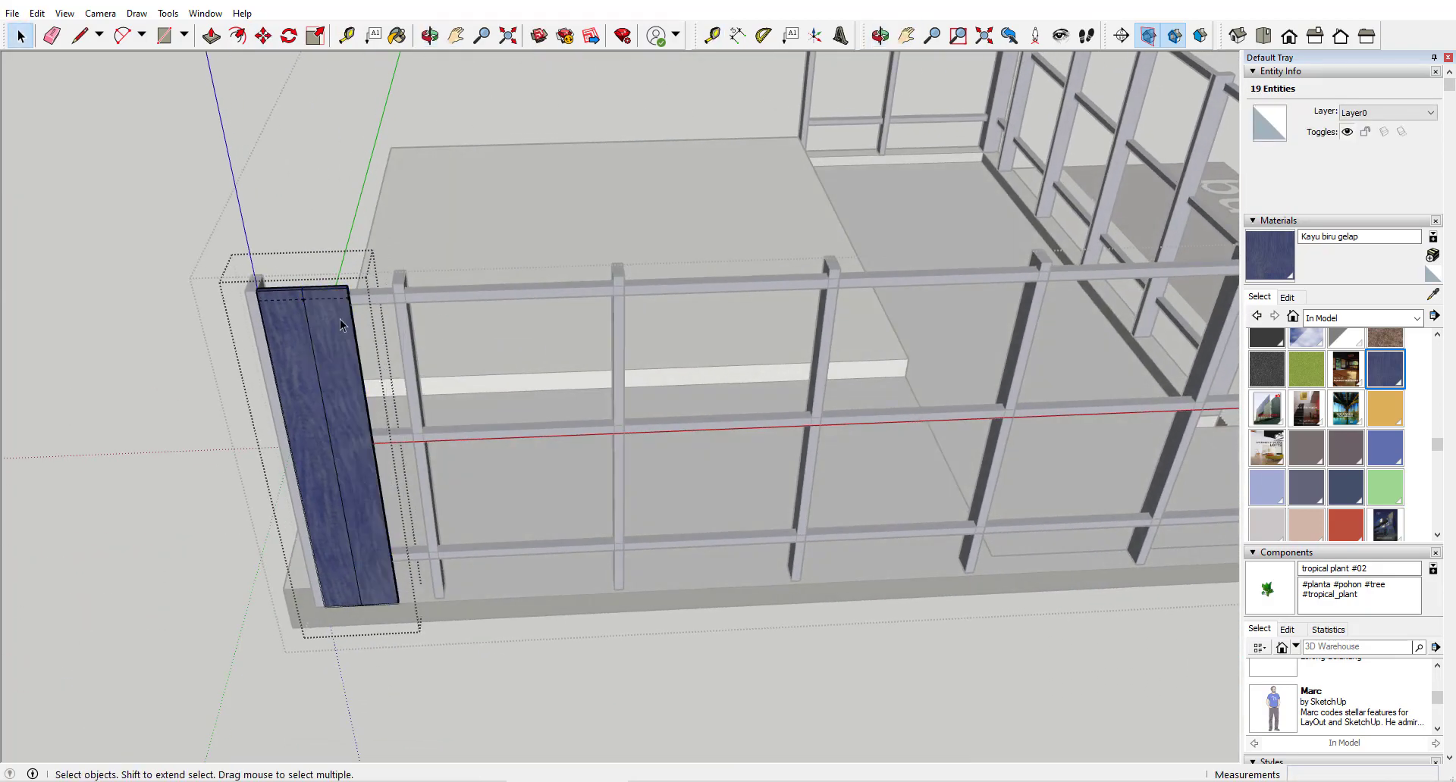
scroll(361, 276, up, 8)
drag(516, 293, 436, 467)
key(m)
key(ctrl)
click(236, 437)
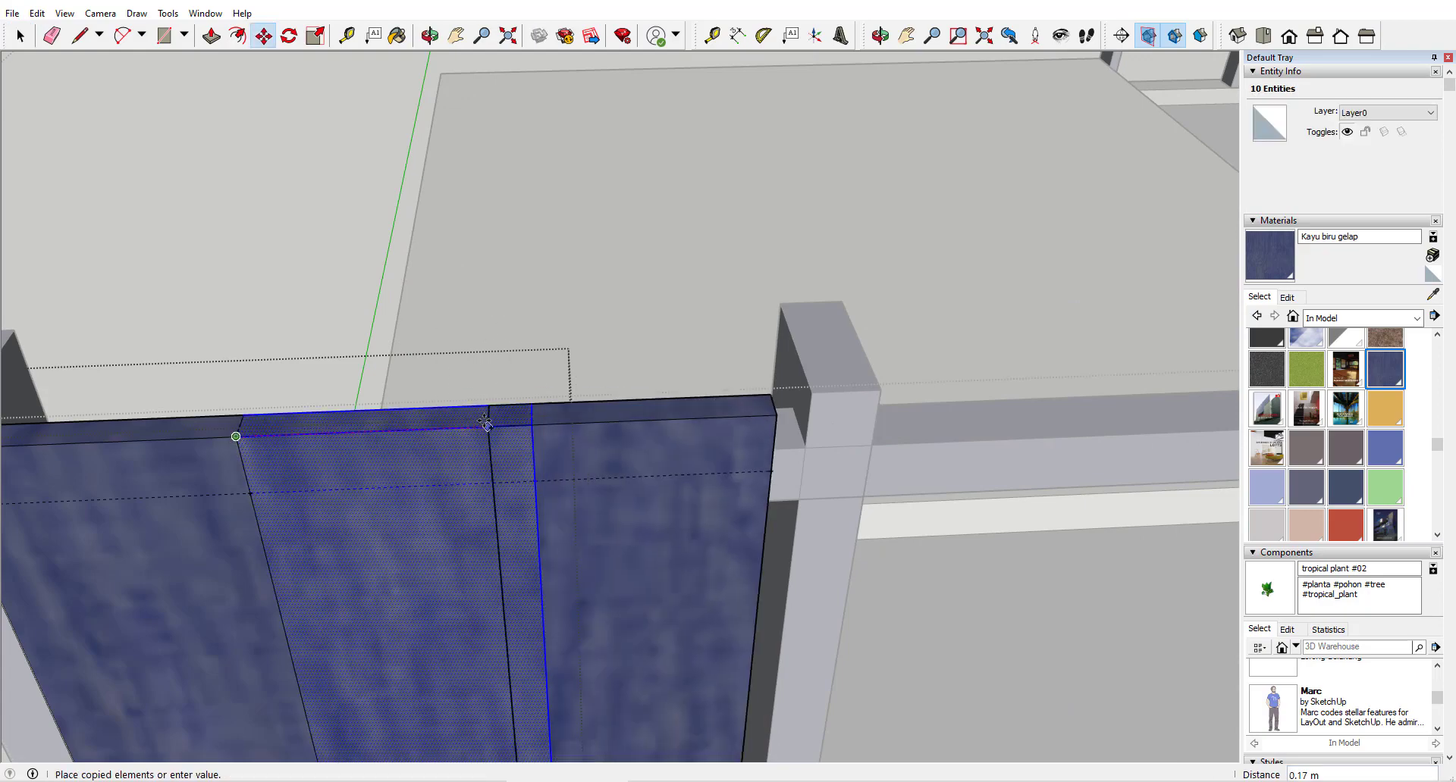
click(533, 424)
text(x20)
key(Return)
scroll(563, 388, down, 8)
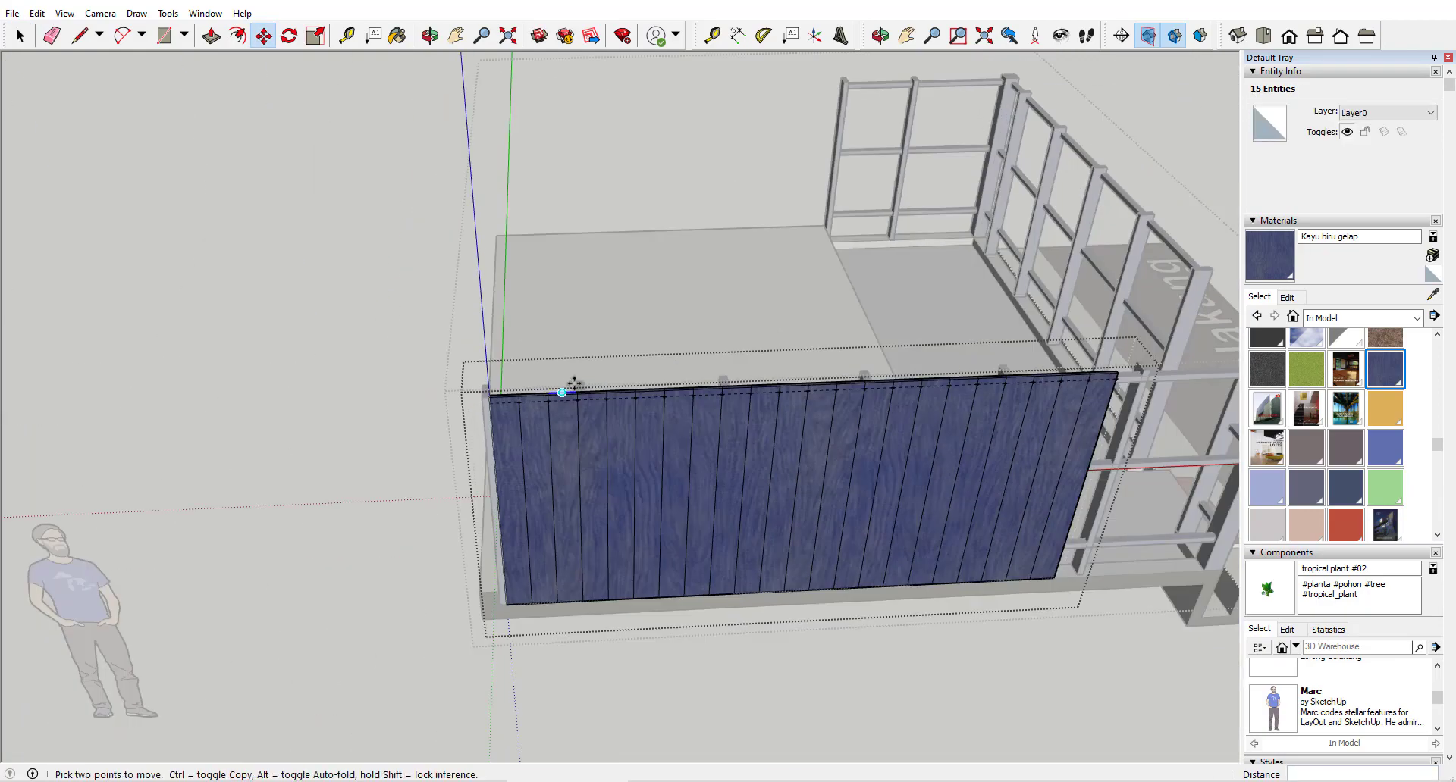
Copy the last board at the fence's open end one board width further and repeat the copy toward the corner post.
shift+middle_drag(942, 389, 793, 412)
key(space)
click(769, 418)
scroll(758, 414, up, 8)
drag(769, 379, 674, 485)
key(m)
key(ctrl)
click(610, 427)
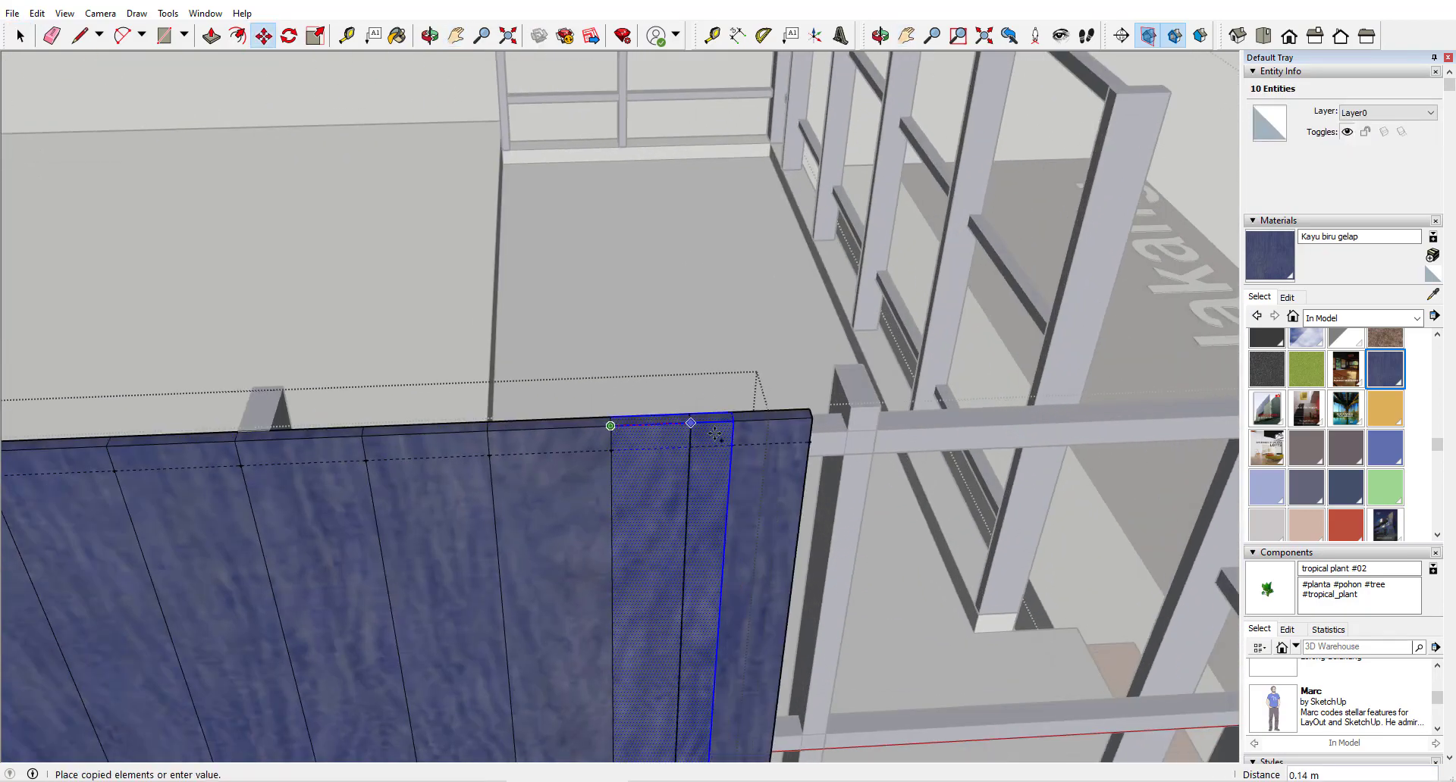
text(20)
key(Return)
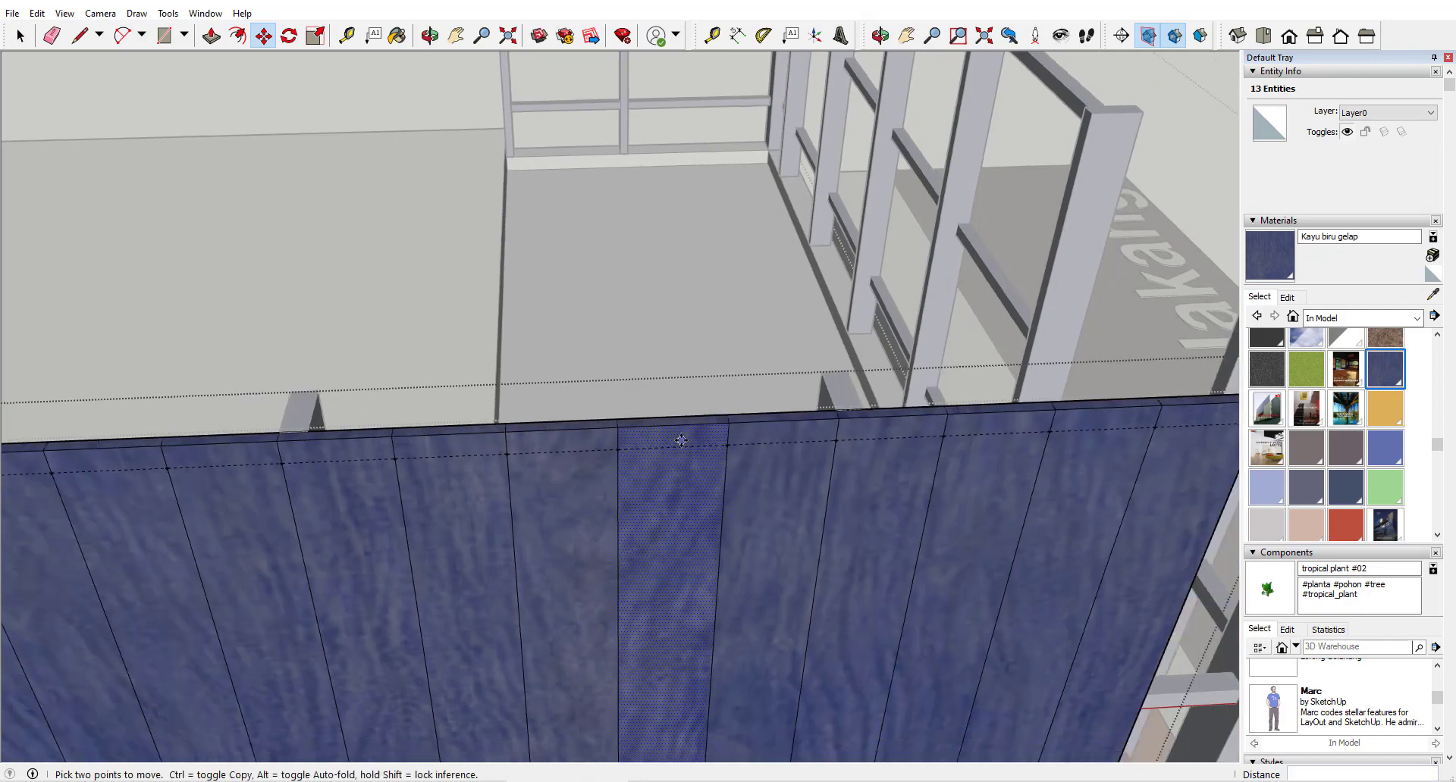
Copy the last board twice more at 0.20 m spacing so the cladding passes the front of the corner post.
scroll(732, 422, down, 5)
shift+middle_drag(849, 424, 393, 452)
key(space)
scroll(455, 425, up, 6)
drag(580, 369, 478, 478)
key(m)
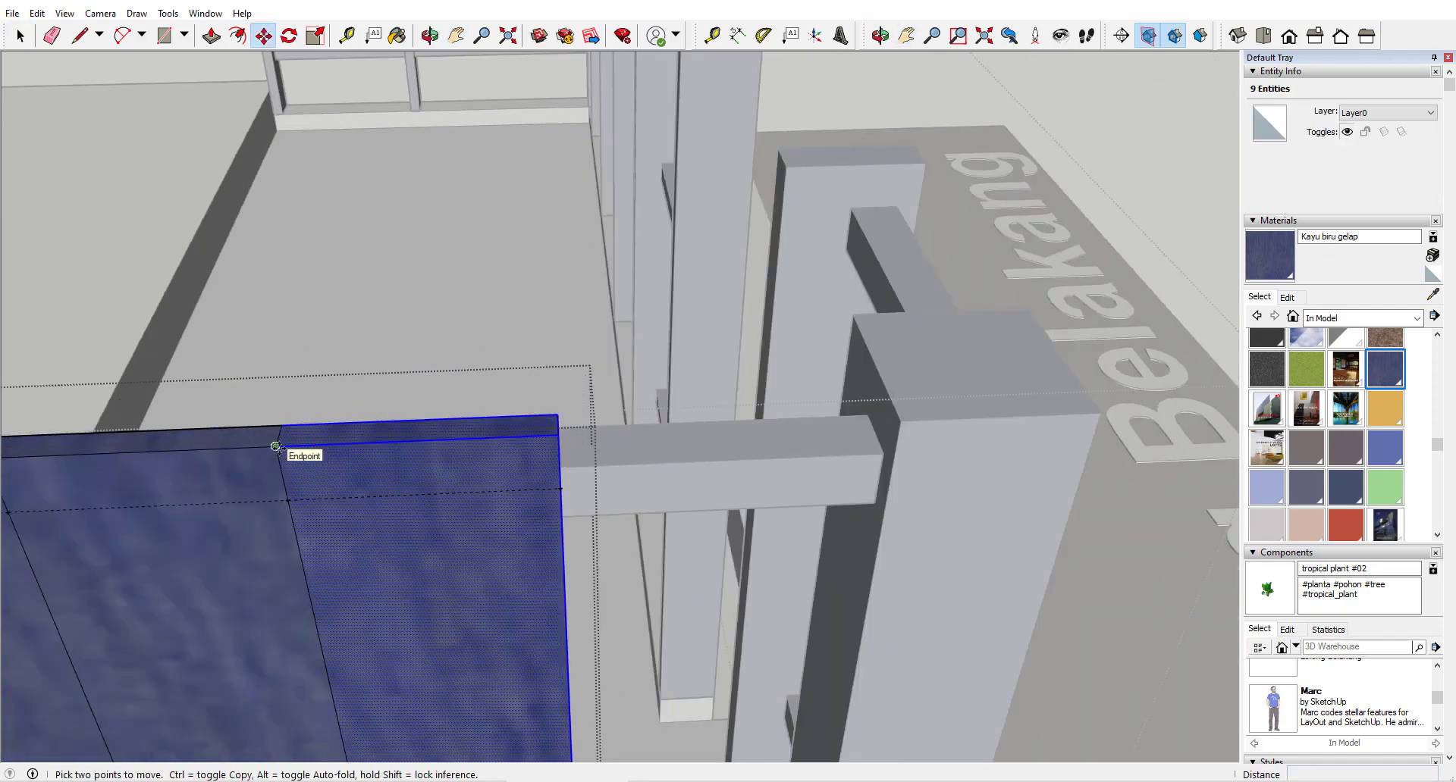
click(274, 446)
key(ctrl)
click(559, 435)
click(559, 434)
key(ctrl)
click(832, 422)
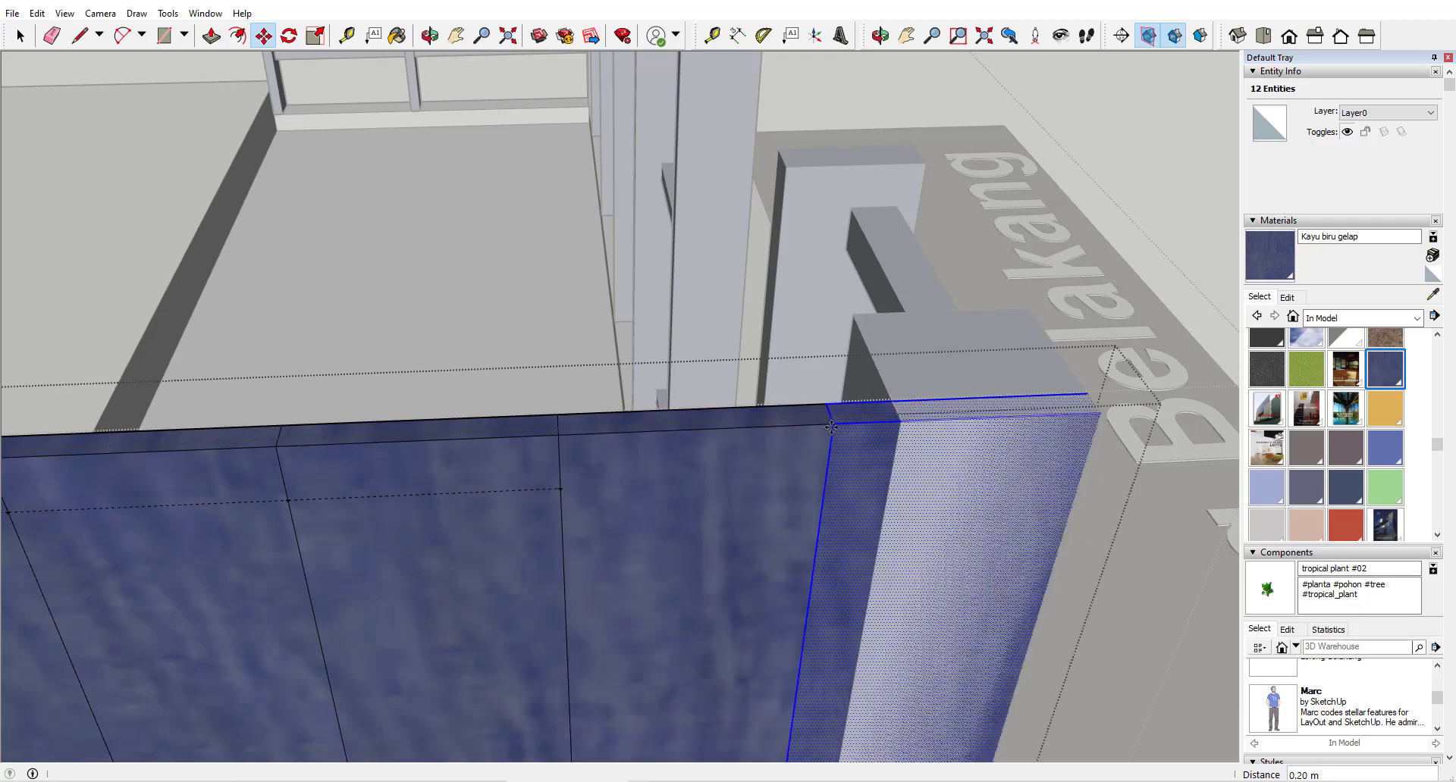
Push the last board's end face back 0.15 m to the edge of the corner post.
middle_drag(841, 422, 677, 439)
key(p)
click(831, 488)
click(705, 412)
scroll(705, 410, down, 6)
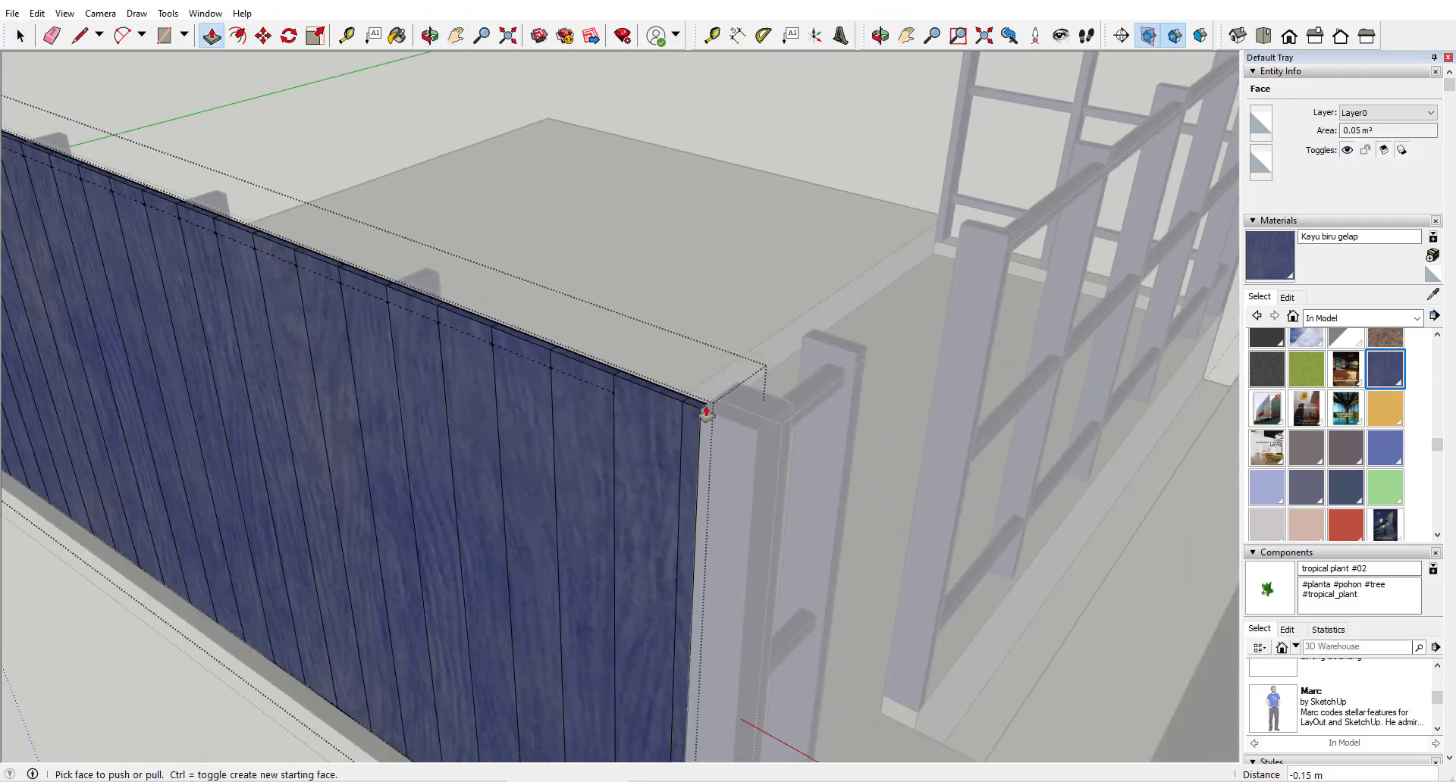
Copy the finished cladding group from the first fence side to the adjoining fence side.
key(space)
middle_drag(444, 544, 292, 436)
key(space)
click(348, 256)
key(m)
key(ctrl)
click(331, 472)
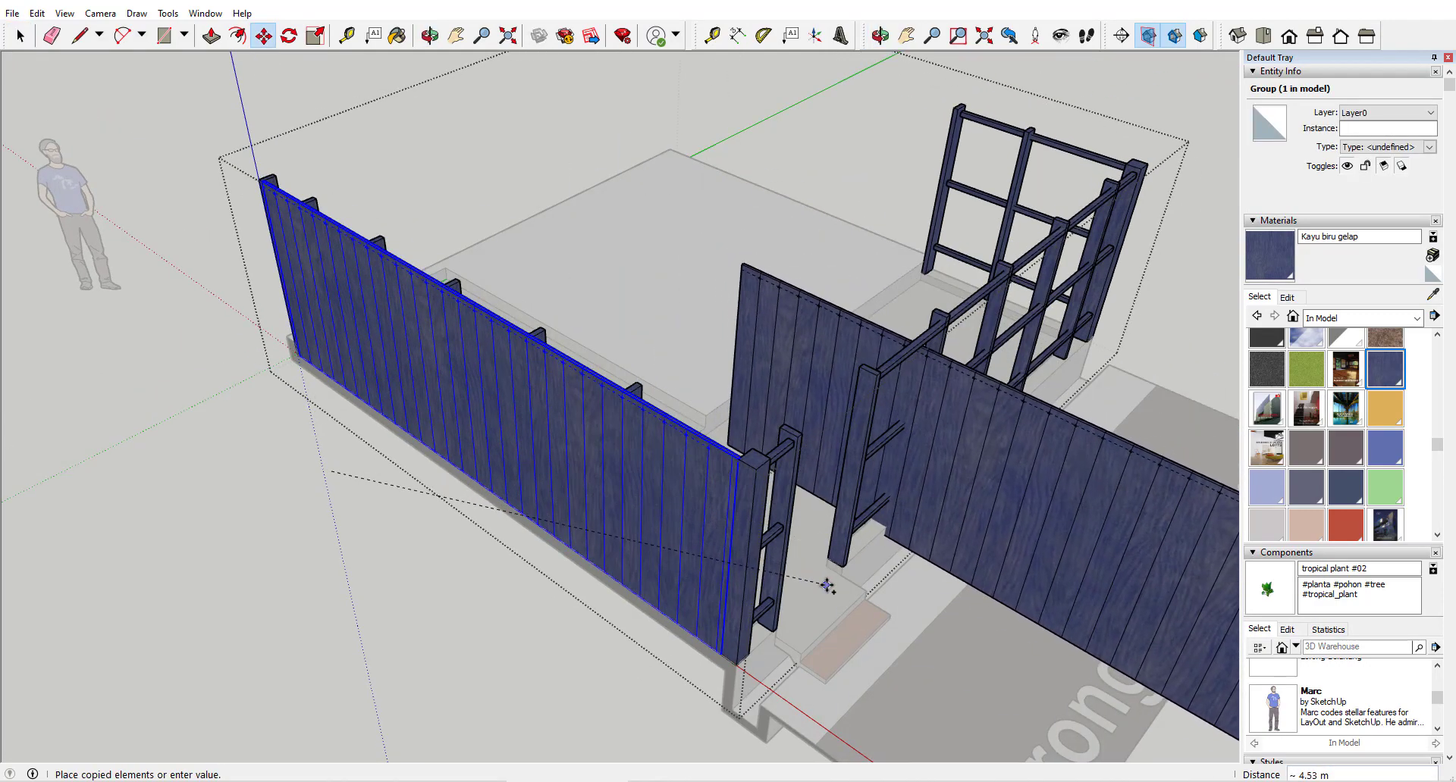
click(844, 565)
Rotate the copied cladding group 90 degrees about the vertical axis to run parallel to the adjoining fence side.
key(q)
middle_drag(868, 413, 781, 519)
click(782, 519)
click(861, 454)
click(739, 464)
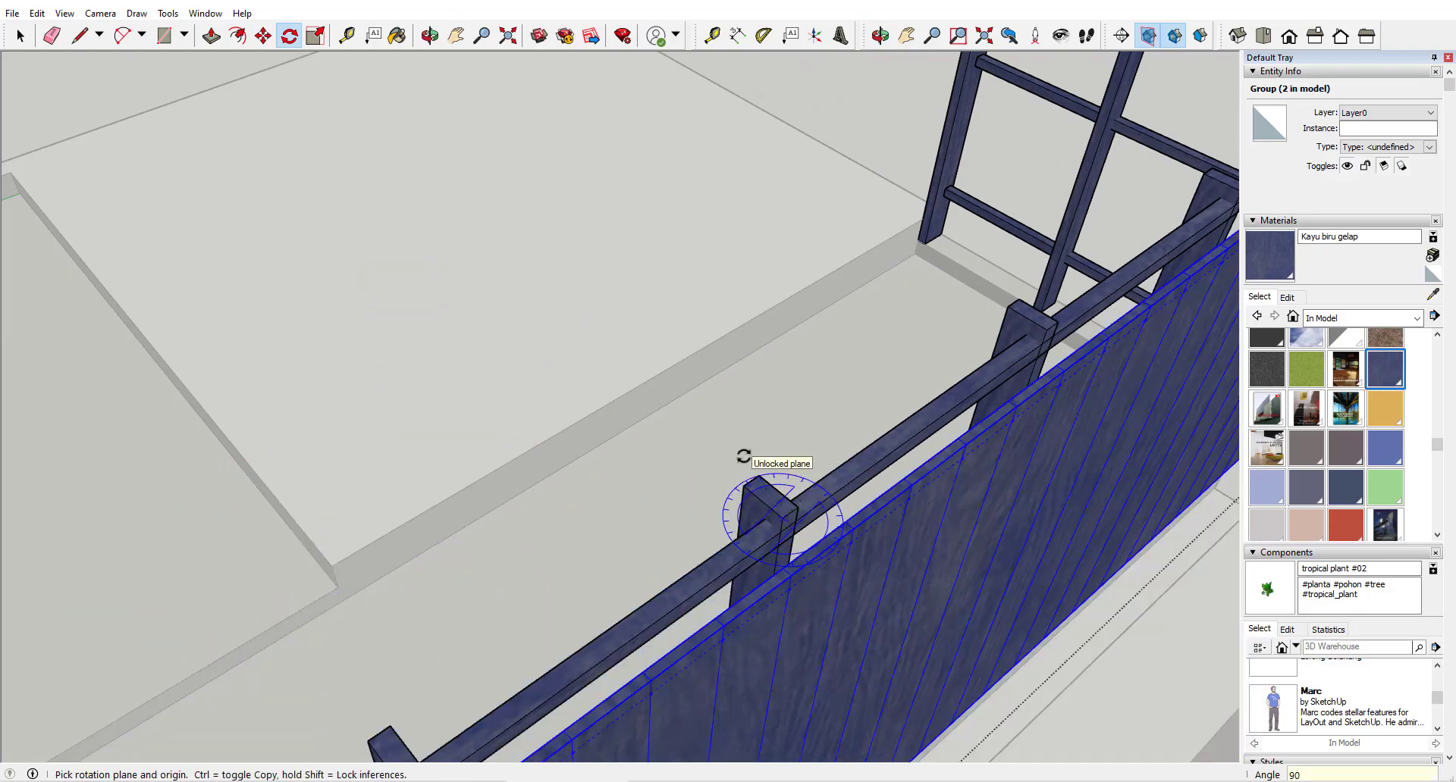
Move the rotated cladding by its upper end corner to the corner post of the adjoining side.
scroll(740, 461, down, 3)
shift+middle_drag(910, 448, 402, 368)
scroll(834, 523, up, 3)
key(m)
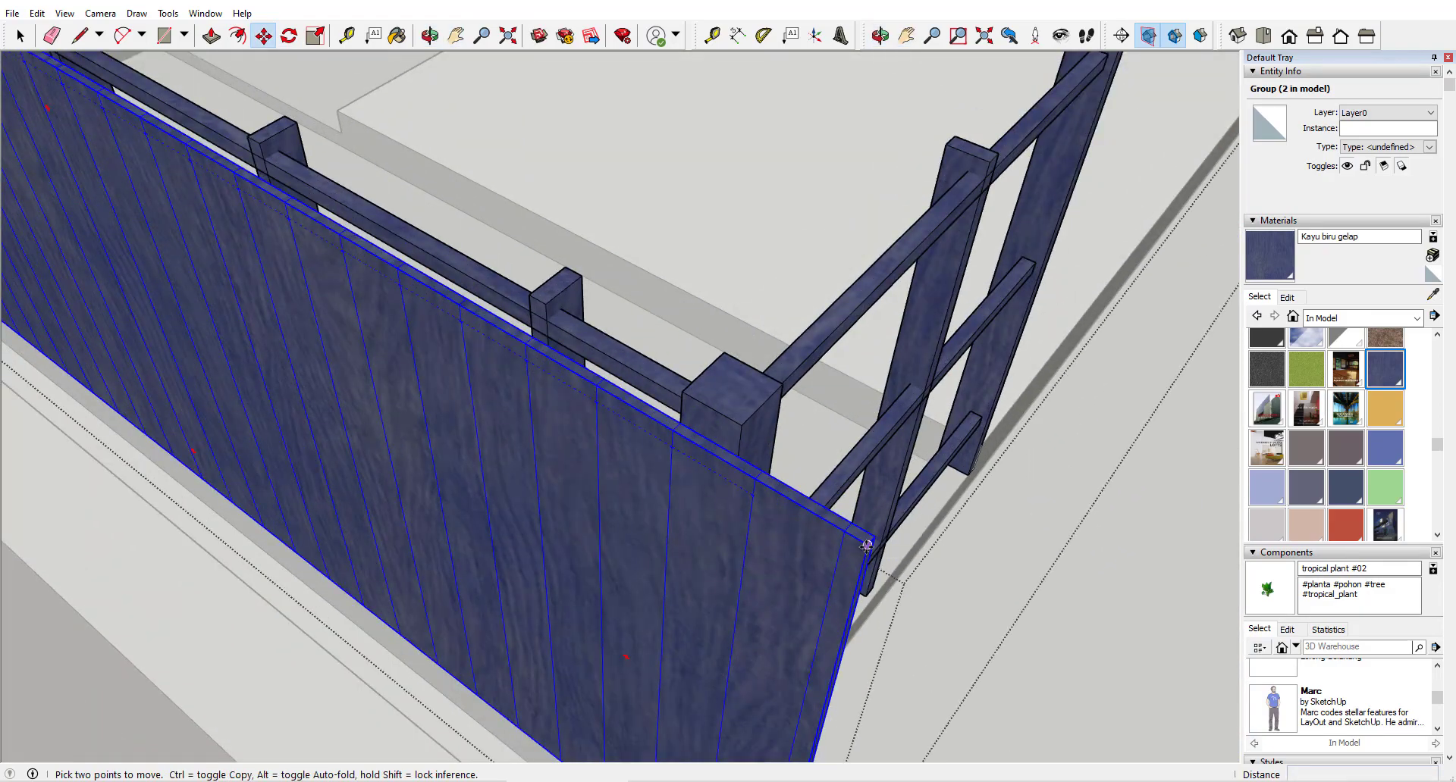
drag(867, 547, 683, 393)
scroll(683, 392, up, 2)
Push the end face of the rotated cladding's last board back beside the corner post.
key(space)
double_click(641, 398)
key(p)
click(688, 392)
click(665, 385)
key(space)
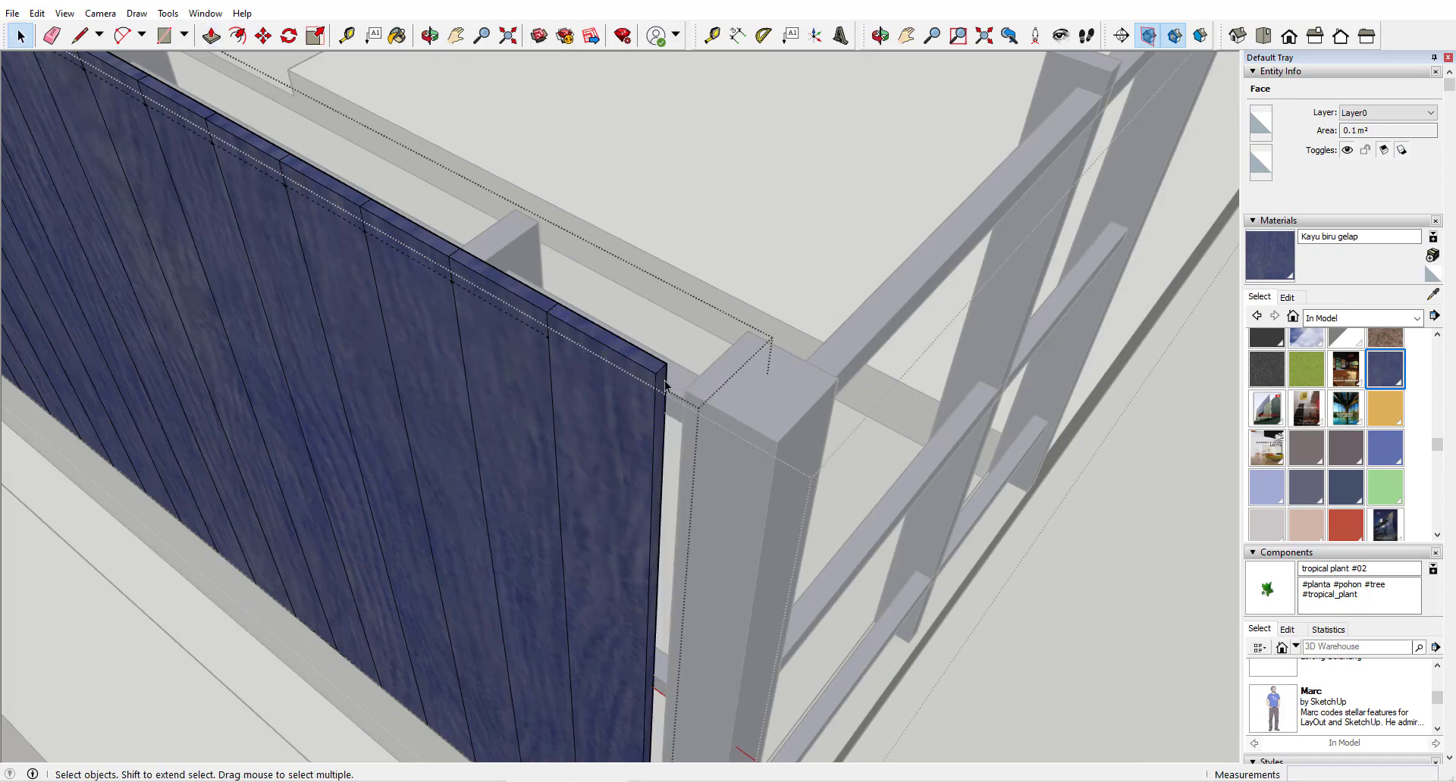
Move the cladding group by its upper end corner so its end meets the edge of the corner post.
click(673, 380)
click(654, 383)
key(m)
click(657, 372)
click(693, 382)
Delete the leftover geometry at the lower end of the cladding beside the corner post.
scroll(690, 386, down, 3)
shift+middle_drag(667, 444, 775, 282)
key(space)
double_click(766, 485)
middle_drag(762, 607, 834, 576)
drag(821, 604, 820, 604)
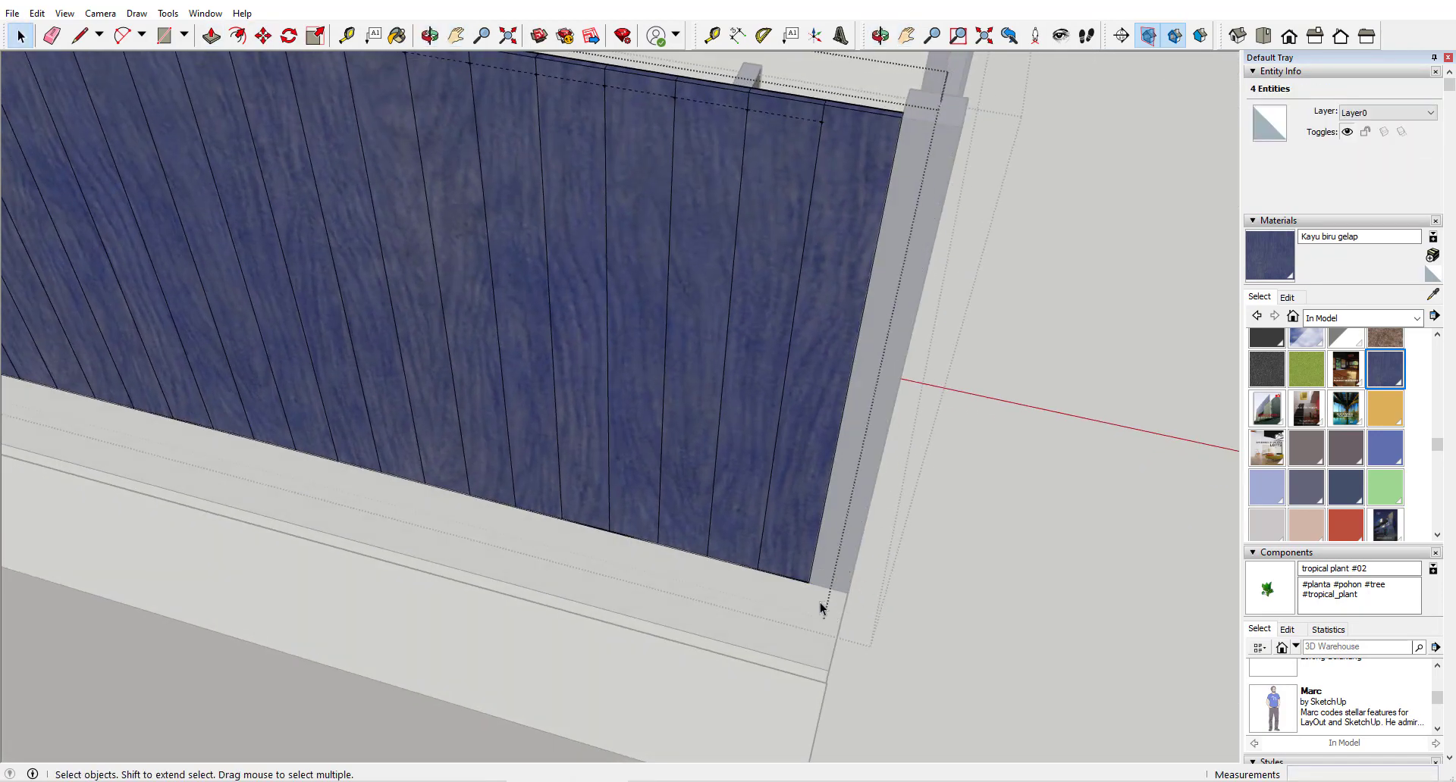
key(Delete)
Delete the boards that cover the entrance opening and the short fence section beside it.
click(884, 520)
scroll(884, 520, down, 3)
middle_drag(884, 520, 644, 486)
shift+middle_drag(644, 485, 544, 152)
scroll(561, 257, up, 2)
shift+middle_drag(563, 262, 445, 233)
scroll(565, 341, up, 2)
double_click(579, 309)
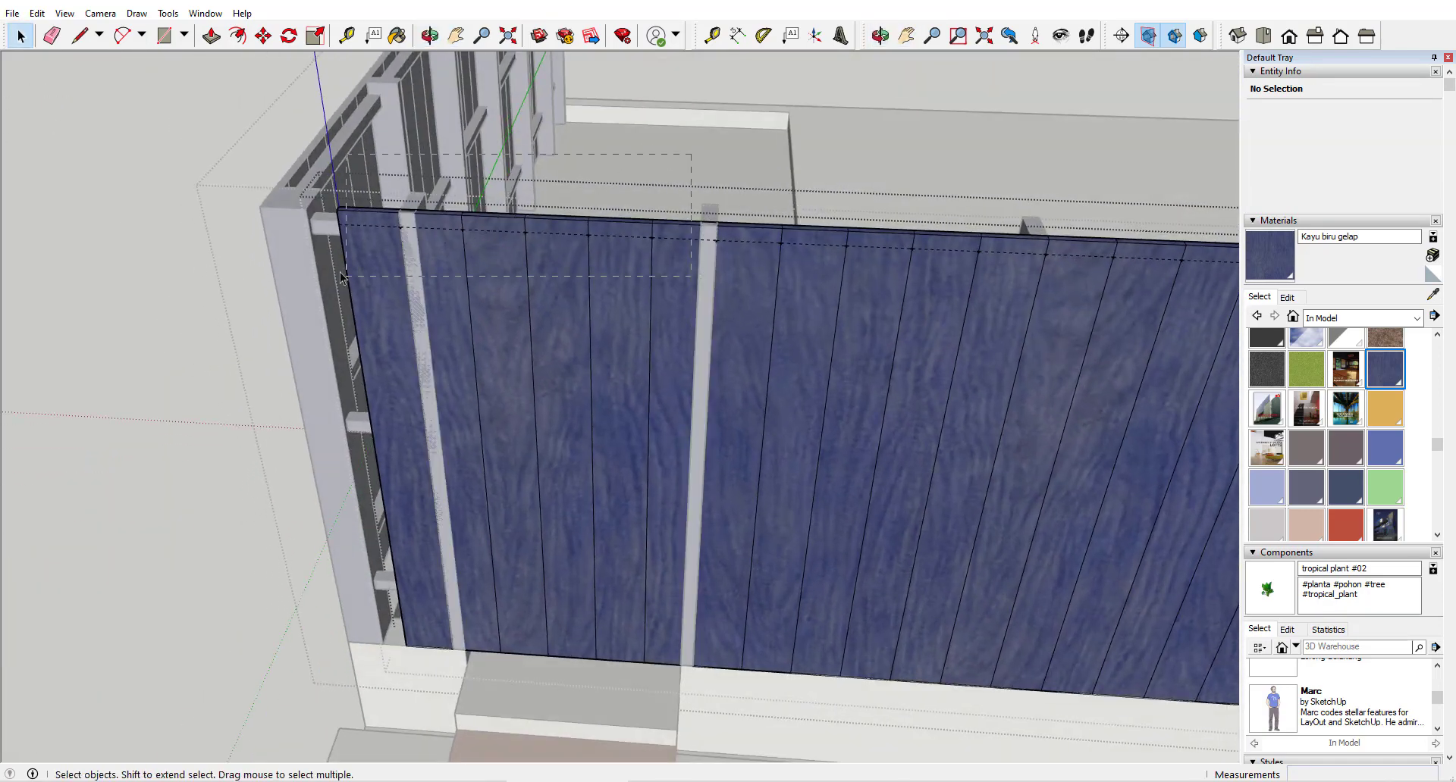
drag(341, 276, 341, 277)
key(Delete)
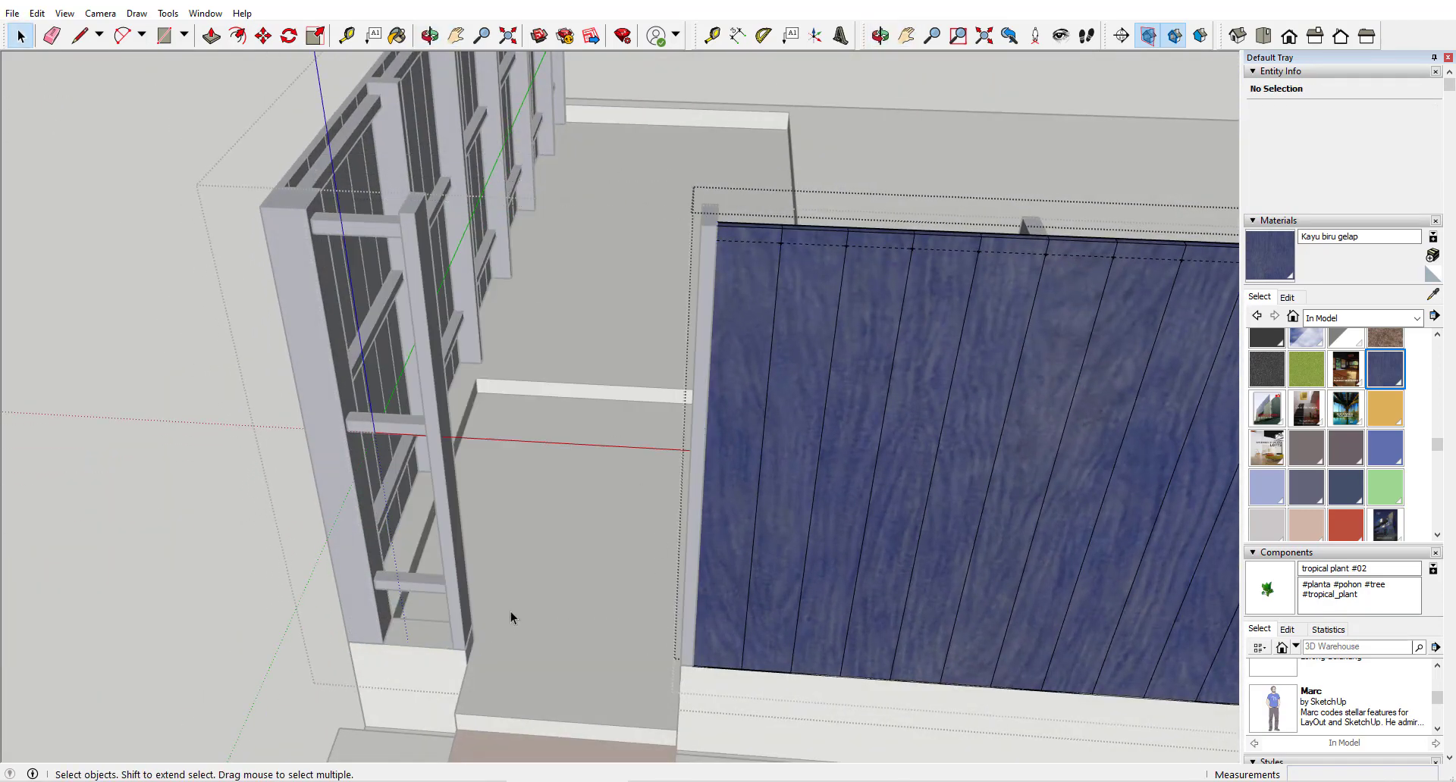
key(ctrl+z)
Copy the first remaining board from beside the entrance to the corner-post end of the short fence section.
middle_drag(291, 552, 429, 450)
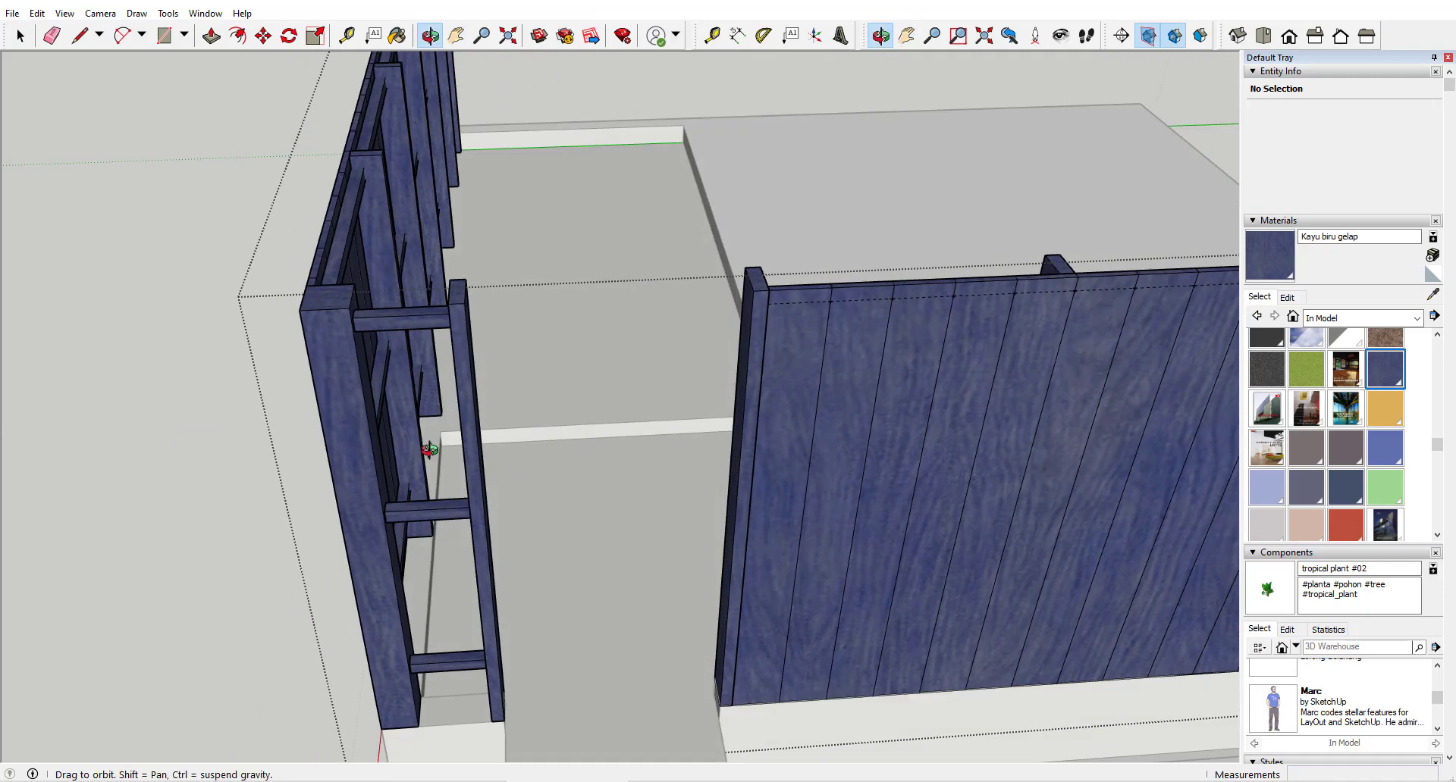
double_click(806, 336)
drag(794, 255, 793, 305)
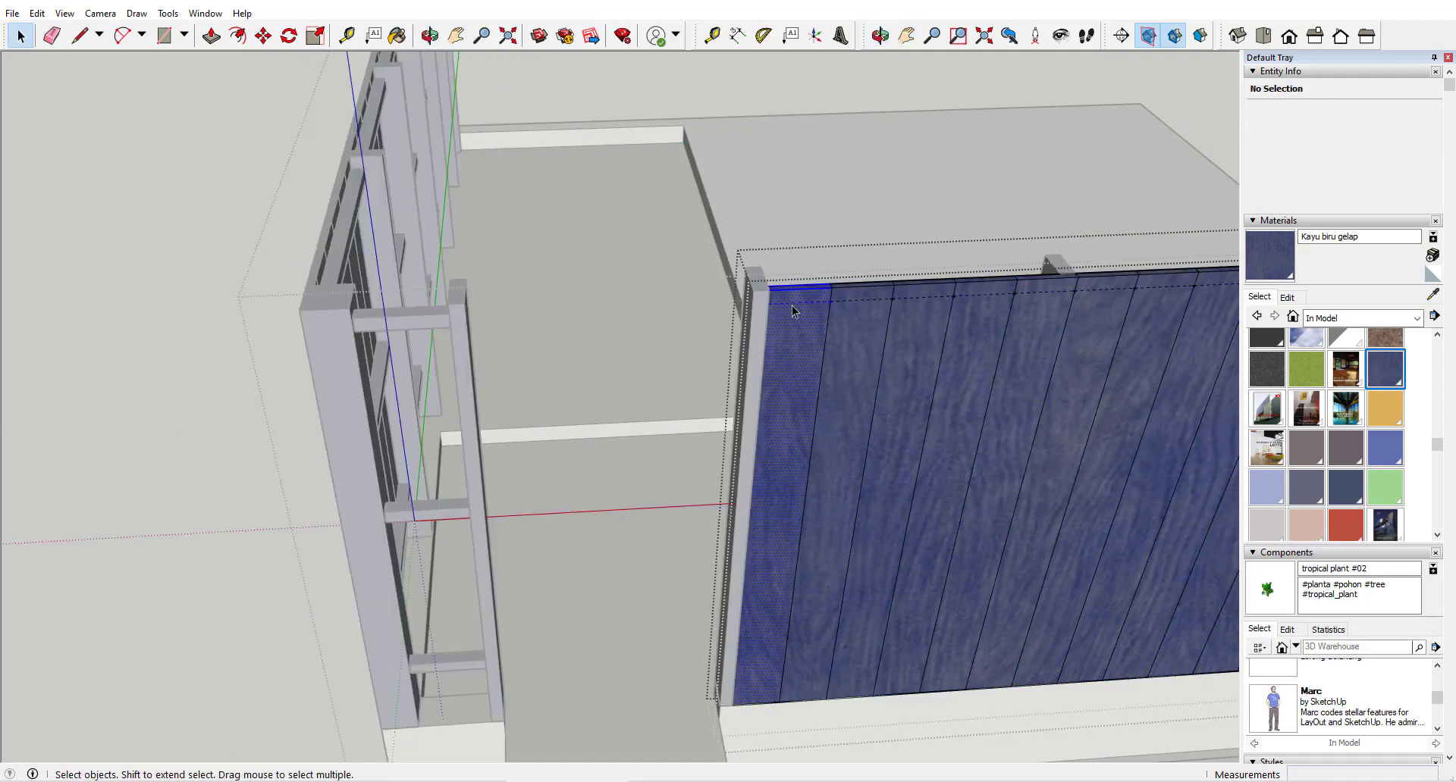
key(m)
scroll(826, 285, up, 2)
click(835, 288)
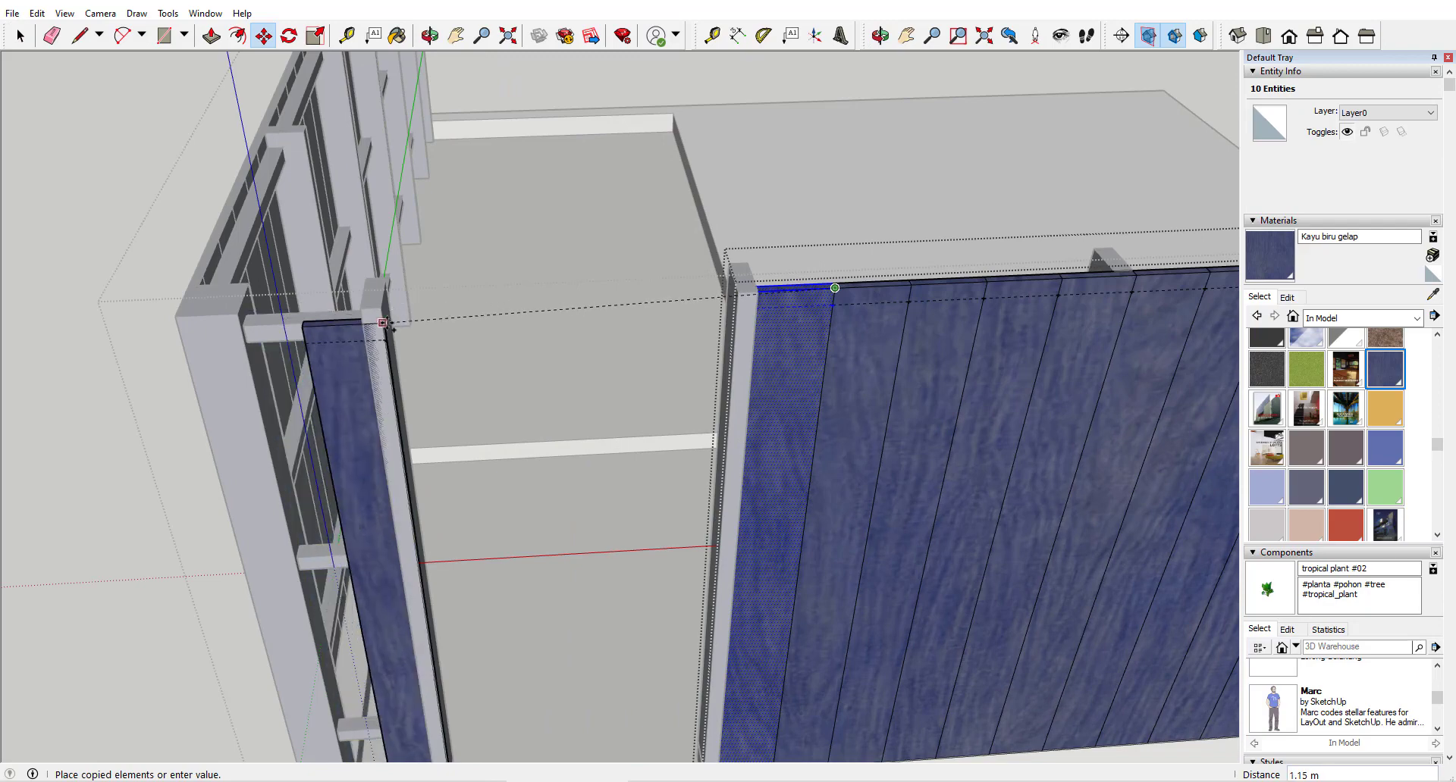
key(Escape)
click(757, 291)
click(246, 316)
Copy the board one board width along the short fence section to reach the entrance post.
scroll(247, 315, up, 2)
middle_drag(244, 316, 235, 322)
click(238, 302)
key(ctrl)
click(361, 297)
Try to push the second board's end face back toward the entrance post.
middle_drag(426, 310, 512, 236)
key(p)
click(502, 244)
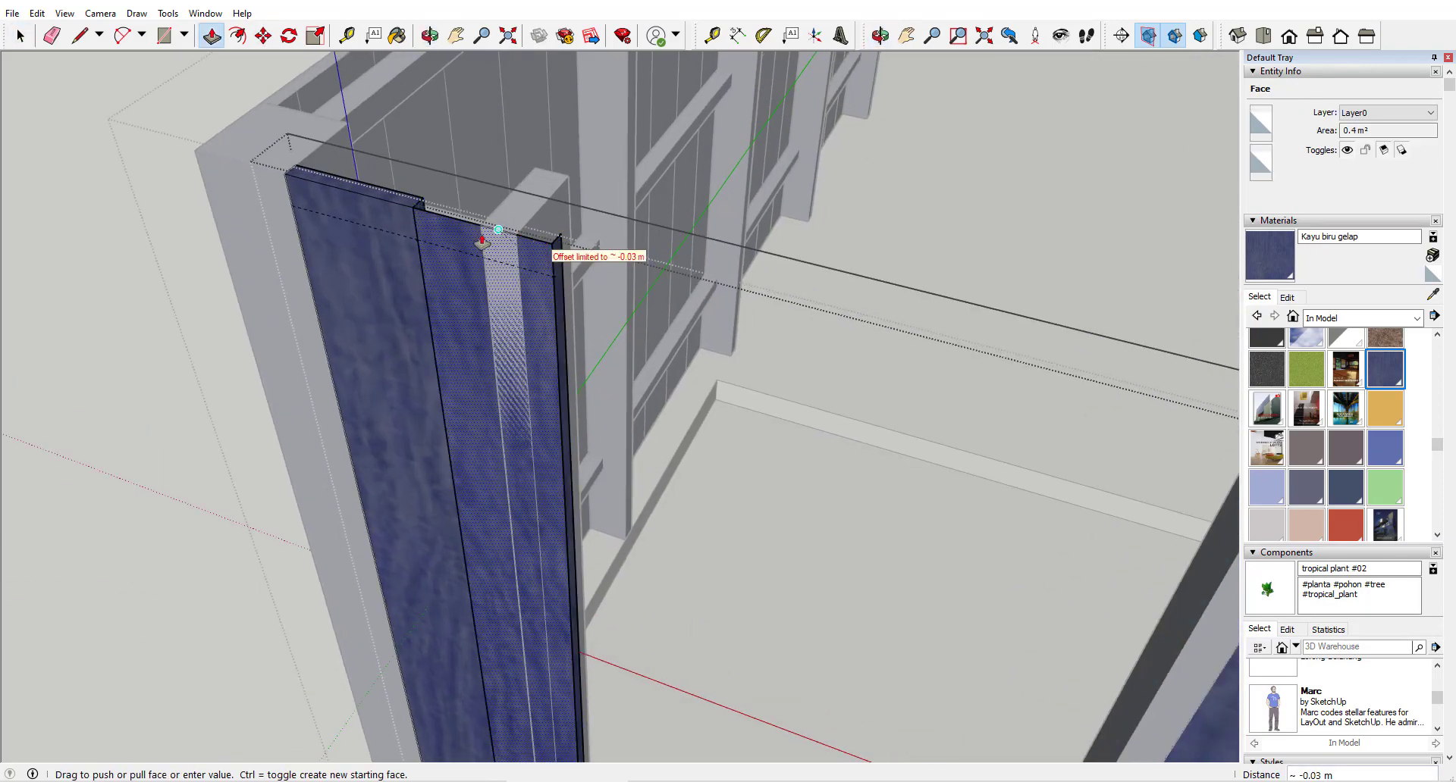
key(Escape)
click(489, 246)
click(552, 237)
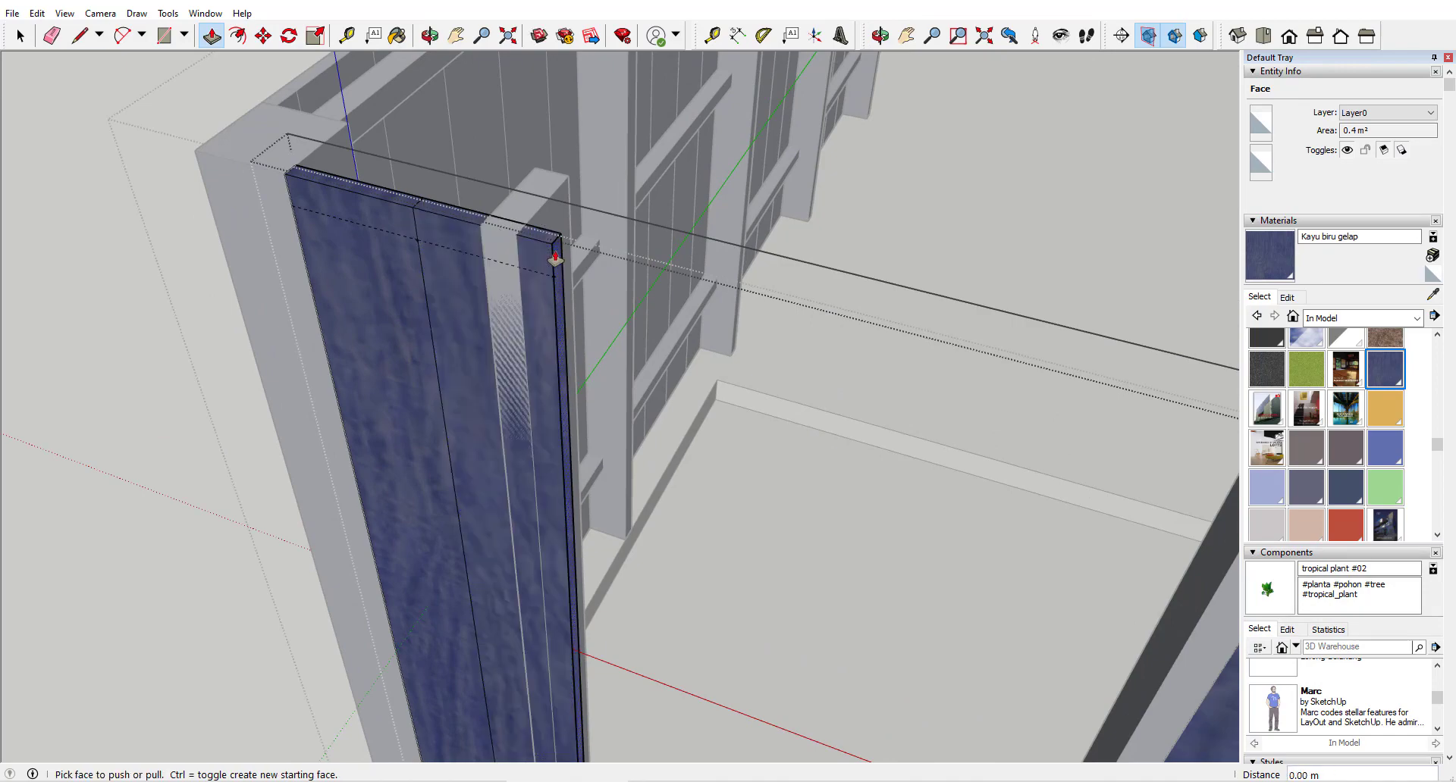
click(561, 263)
click(503, 235)
Draw a line about 0.03 m long across the bottom of the second board's end to close the face.
middle_drag(502, 237, 397, 244)
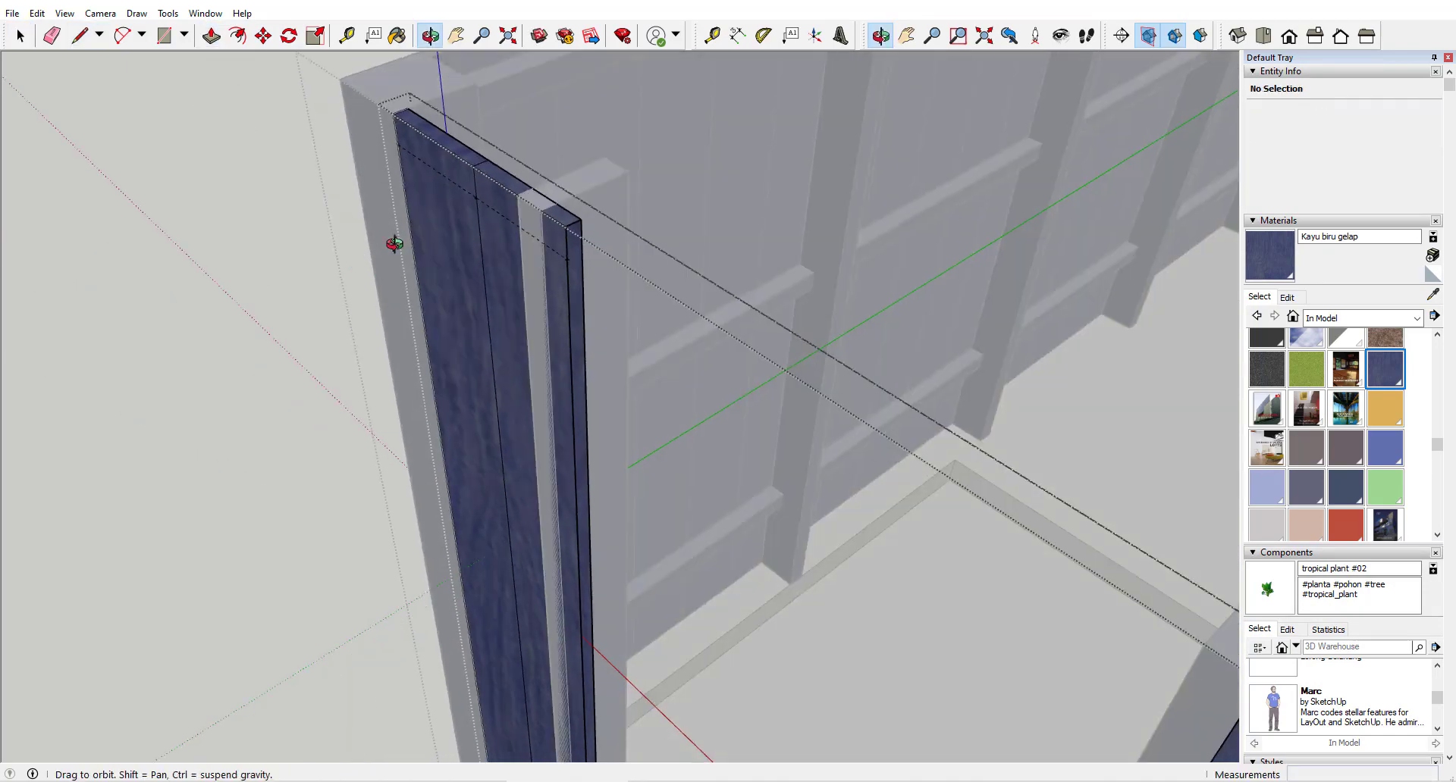
scroll(586, 229, up, 2)
middle_drag(586, 229, 612, 248)
scroll(586, 565, up, 3)
key(l)
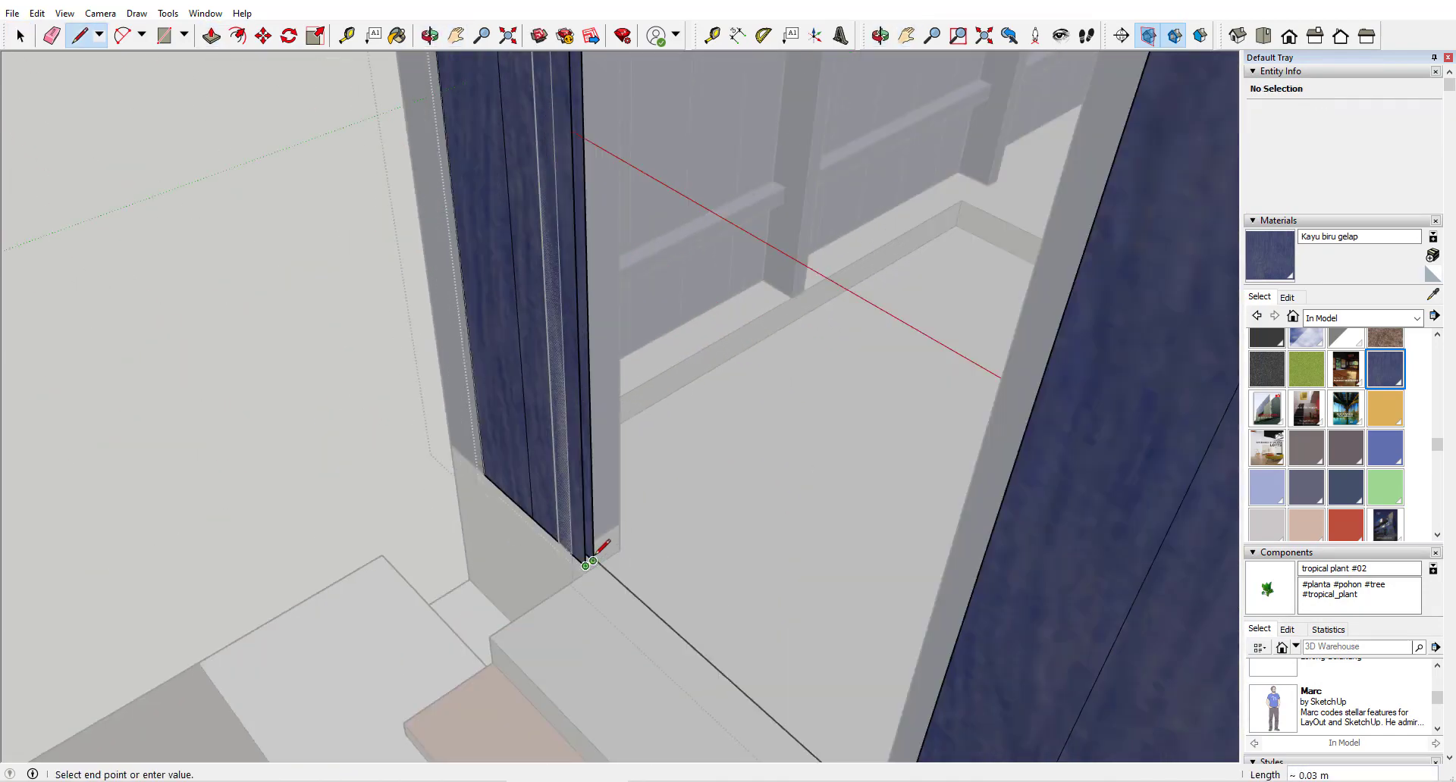
click(593, 561)
Push the second board's end face back 0.11 m to the entrance post and leave the group.
scroll(593, 560, down, 3)
shift+middle_drag(582, 405, 644, 592)
scroll(673, 420, up, 2)
key(p)
click(672, 430)
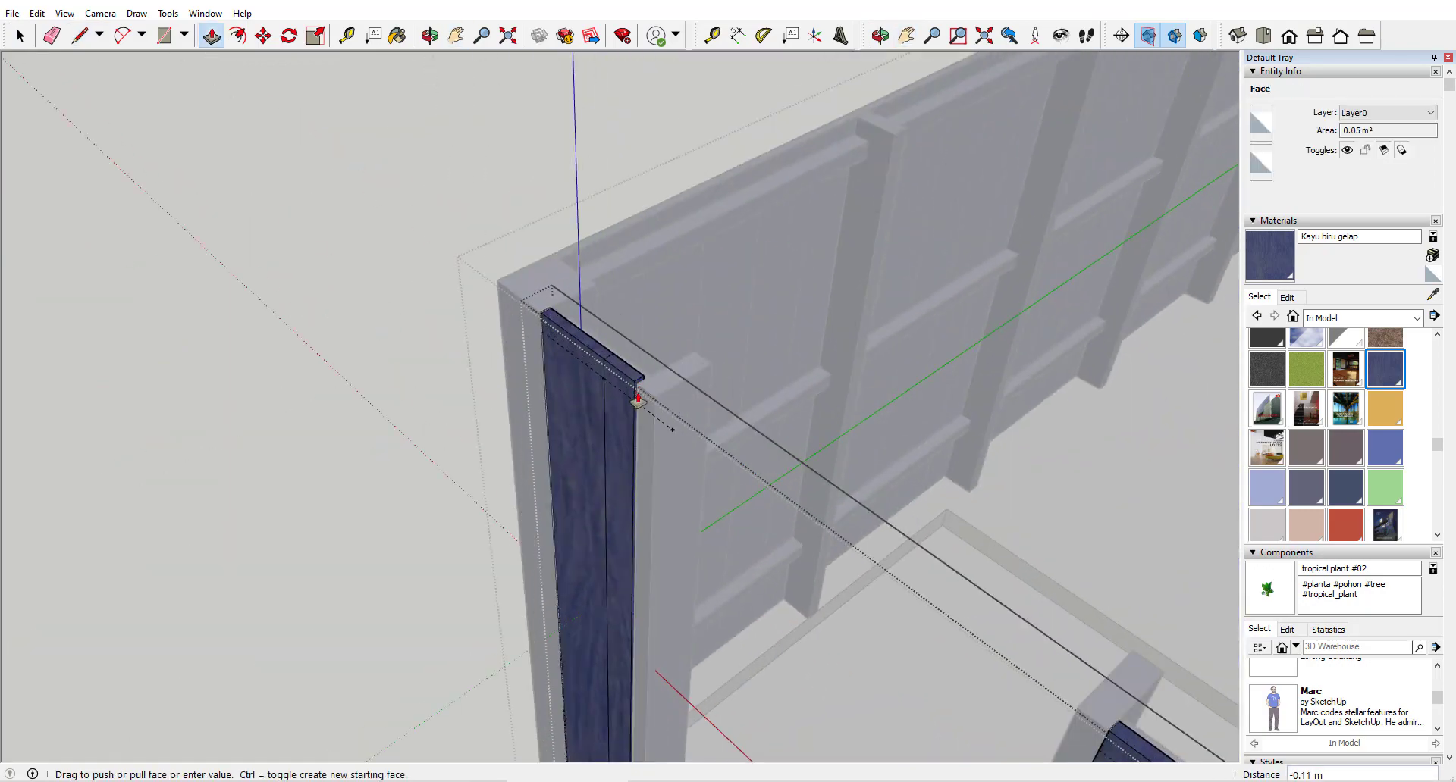
scroll(656, 385, down, 4)
key(space)
click(521, 404)
Copy the first side's cladding group to the opposite fence side near its corner post.
middle_drag(520, 404, 306, 481)
click(327, 480)
click(276, 162)
key(m)
key(ctrl)
click(301, 135)
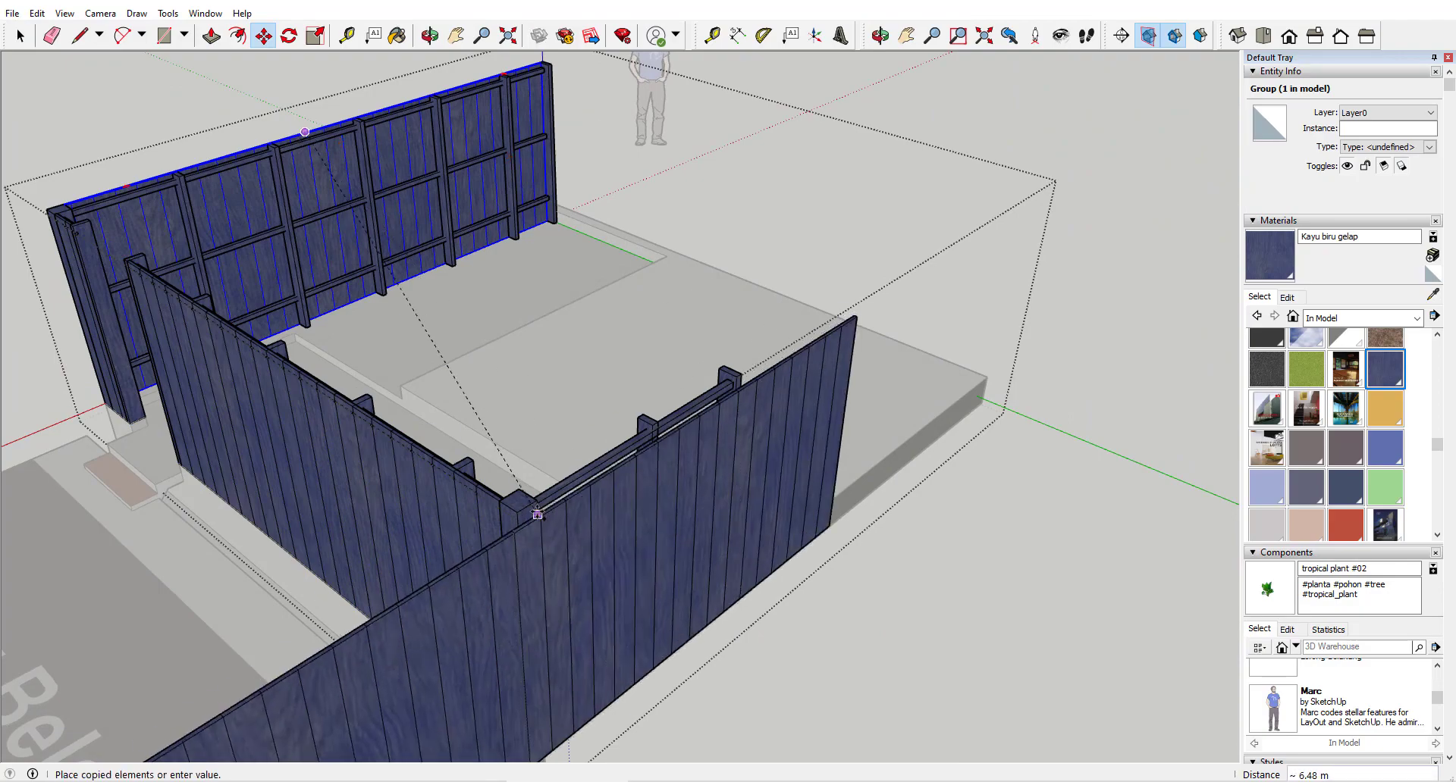
click(536, 511)
Move the copied cladding group sideways into line with the posts of the opposite fence side.
scroll(536, 510, up, 2)
middle_drag(536, 510, 526, 528)
scroll(730, 417, up, 3)
shift+middle_drag(730, 417, 855, 438)
click(854, 408)
click(851, 382)
scroll(851, 383, down, 5)
middle_drag(851, 383, 831, 303)
shift+middle_drag(830, 303, 763, 250)
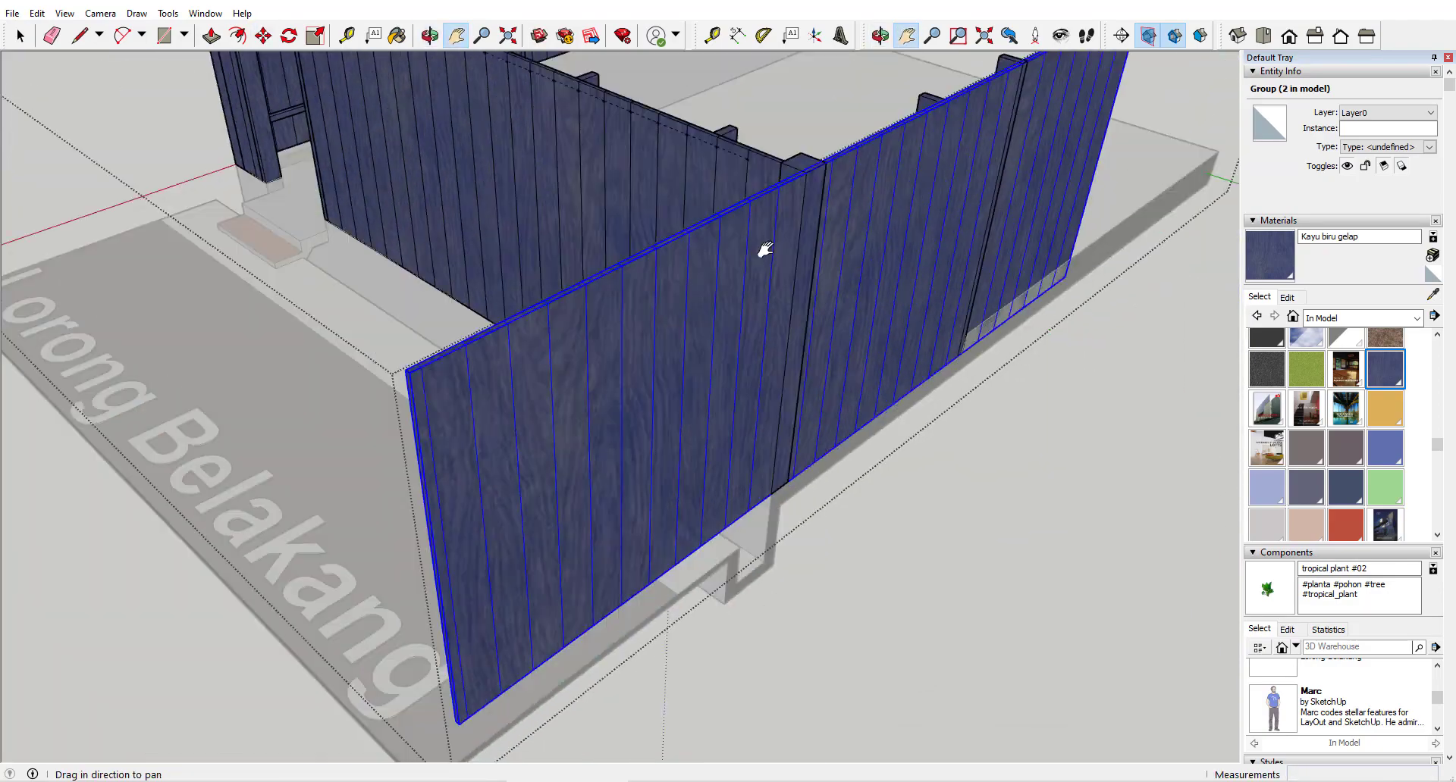
Move the opposite side's cladding along the fence until its overhanging end reaches the corner post.
click(408, 344)
click(835, 142)
middle_drag(834, 142, 536, 283)
scroll(627, 387, up, 3)
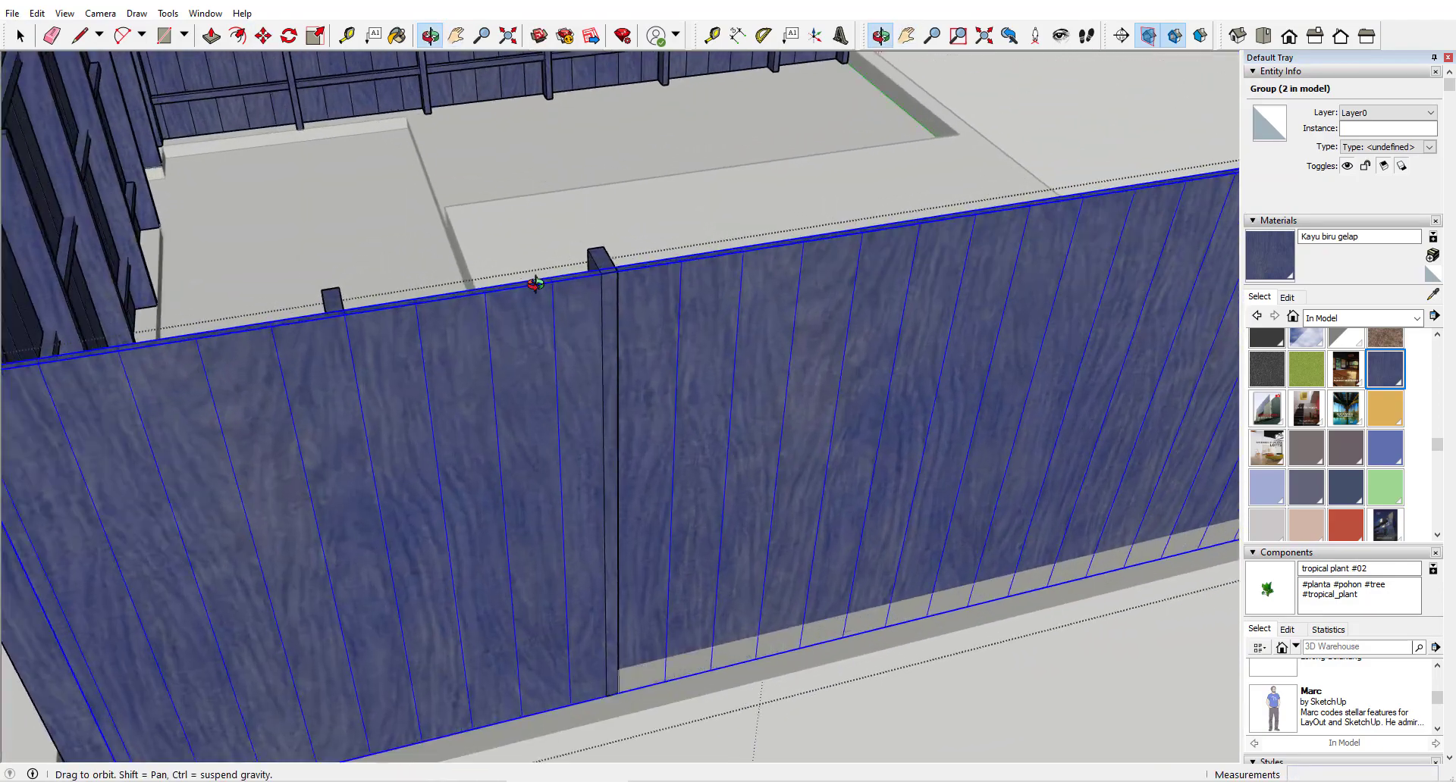
shift+middle_drag(205, 370, 523, 394)
Push the outer face at the opposite cladding's corner end by about 0.02 m.
double_click(394, 447)
key(p)
click(367, 413)
click(376, 404)
scroll(376, 405, down, 4)
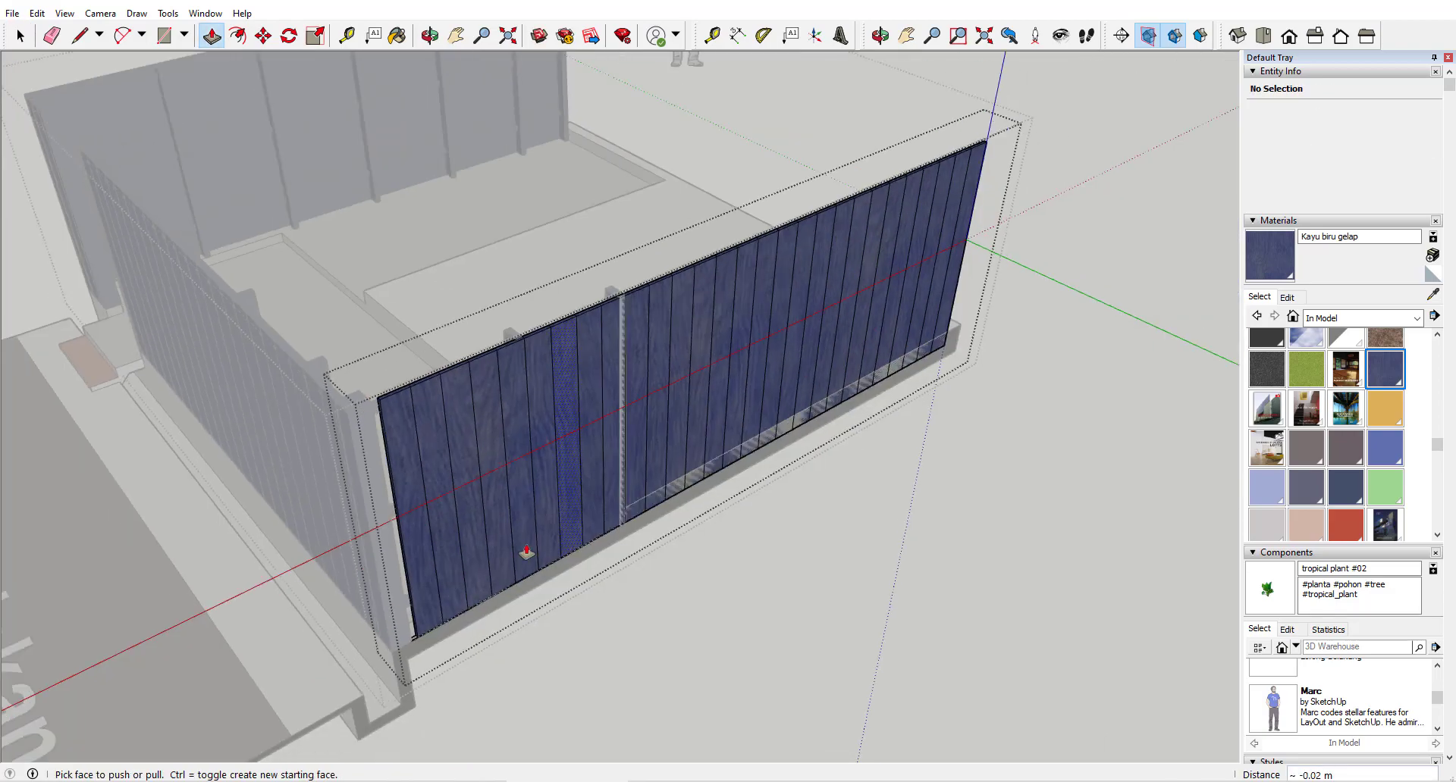
Leave the cladding group and move it by its upper corner against the adjacent corner post.
scroll(416, 648, up, 5)
key(space)
click(685, 629)
scroll(682, 614, down, 3)
click(673, 391)
key(m)
scroll(520, 222, up, 4)
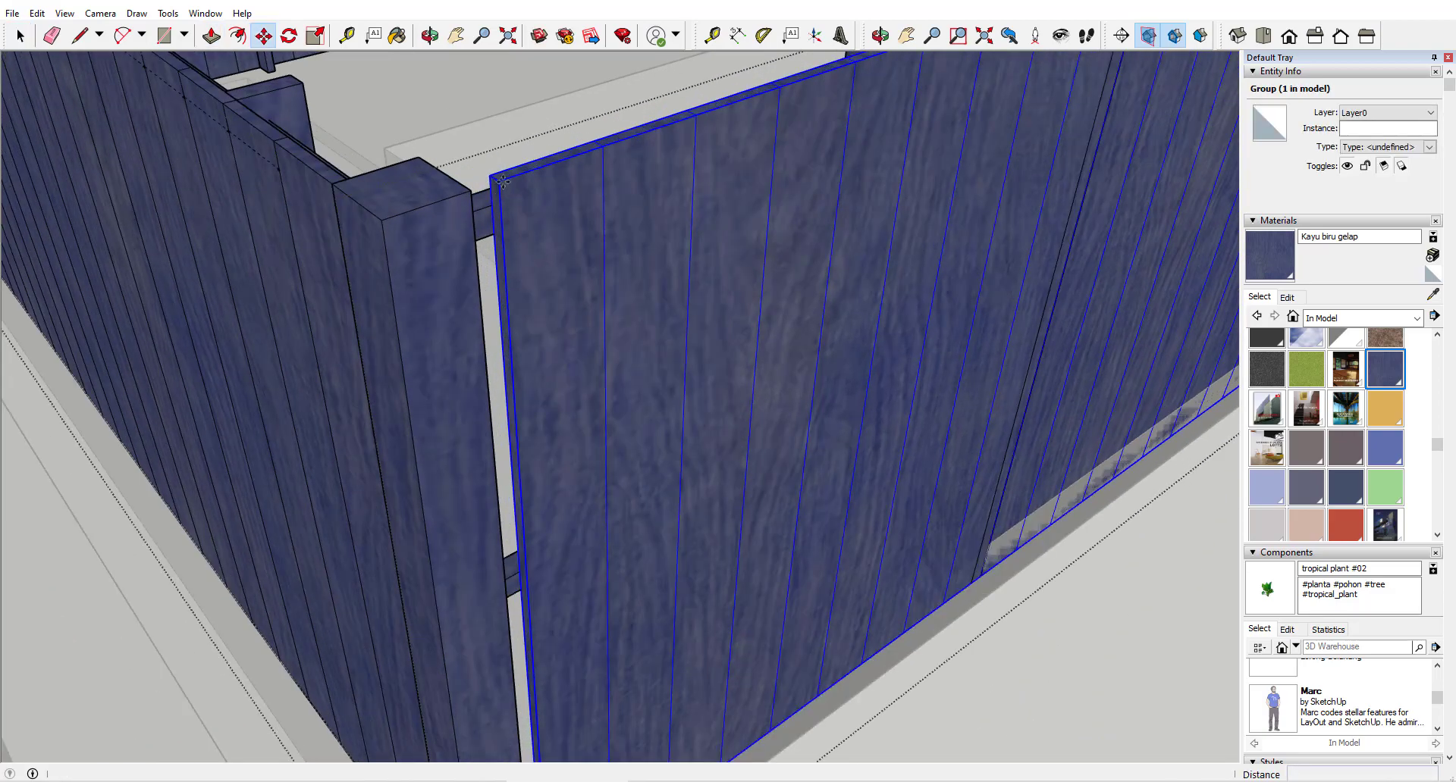
click(495, 185)
click(472, 205)
Open the copied cladding group, delete the surplus boards extending past the last post of the short fence side, and close the group.
shift+middle_drag(630, 364, 432, 425)
scroll(502, 424, down, 4)
key(space)
double_click(637, 422)
scroll(638, 458, down, 3)
drag(1097, 219, 615, 494)
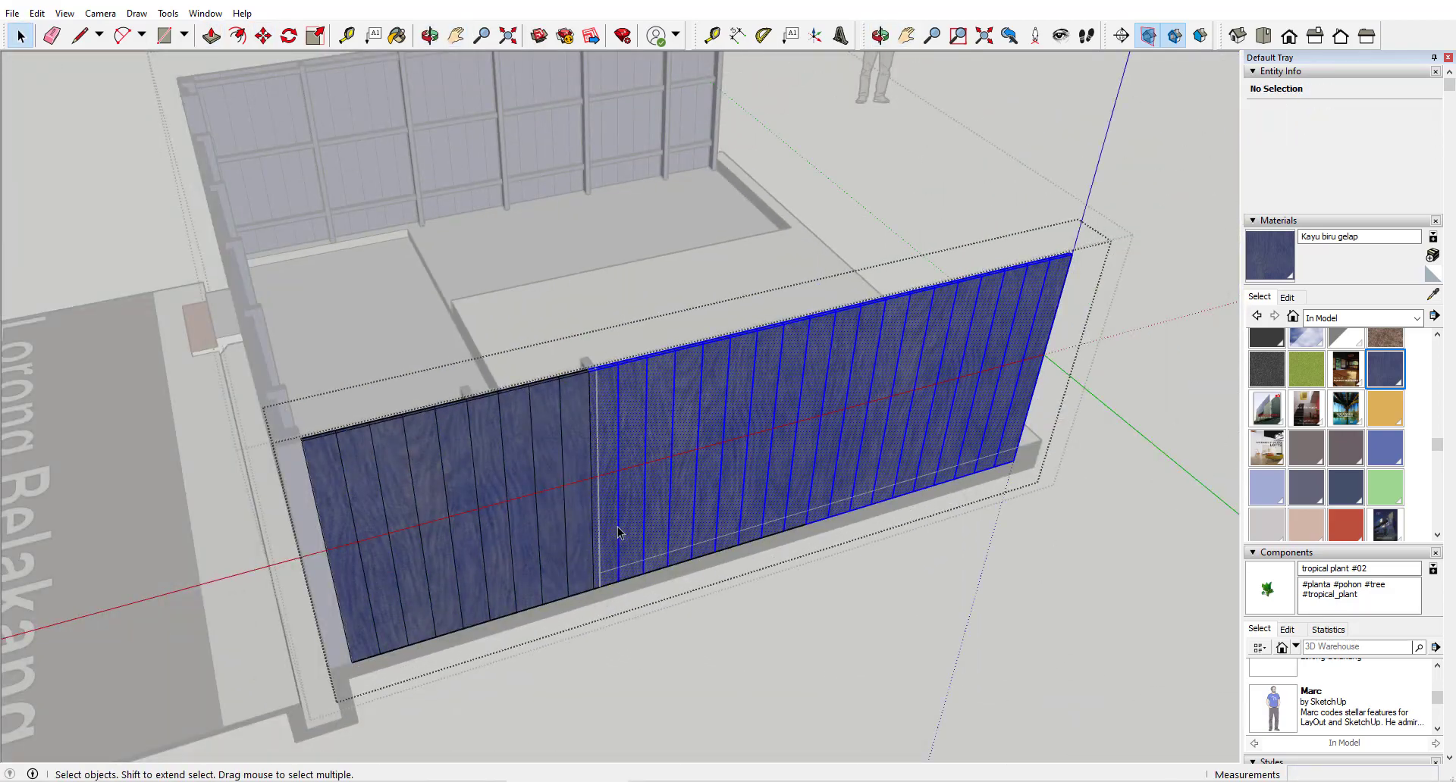
key(Delete)
scroll(626, 560, up, 3)
drag(1046, 442, 693, 622)
key(Delete)
click(683, 644)
Unhide the hidden house walls.
scroll(644, 640, down, 3)
middle_drag(644, 640, 834, 577)
shift+middle_drag(834, 577, 948, 497)
middle_drag(326, 486, 1085, 566)
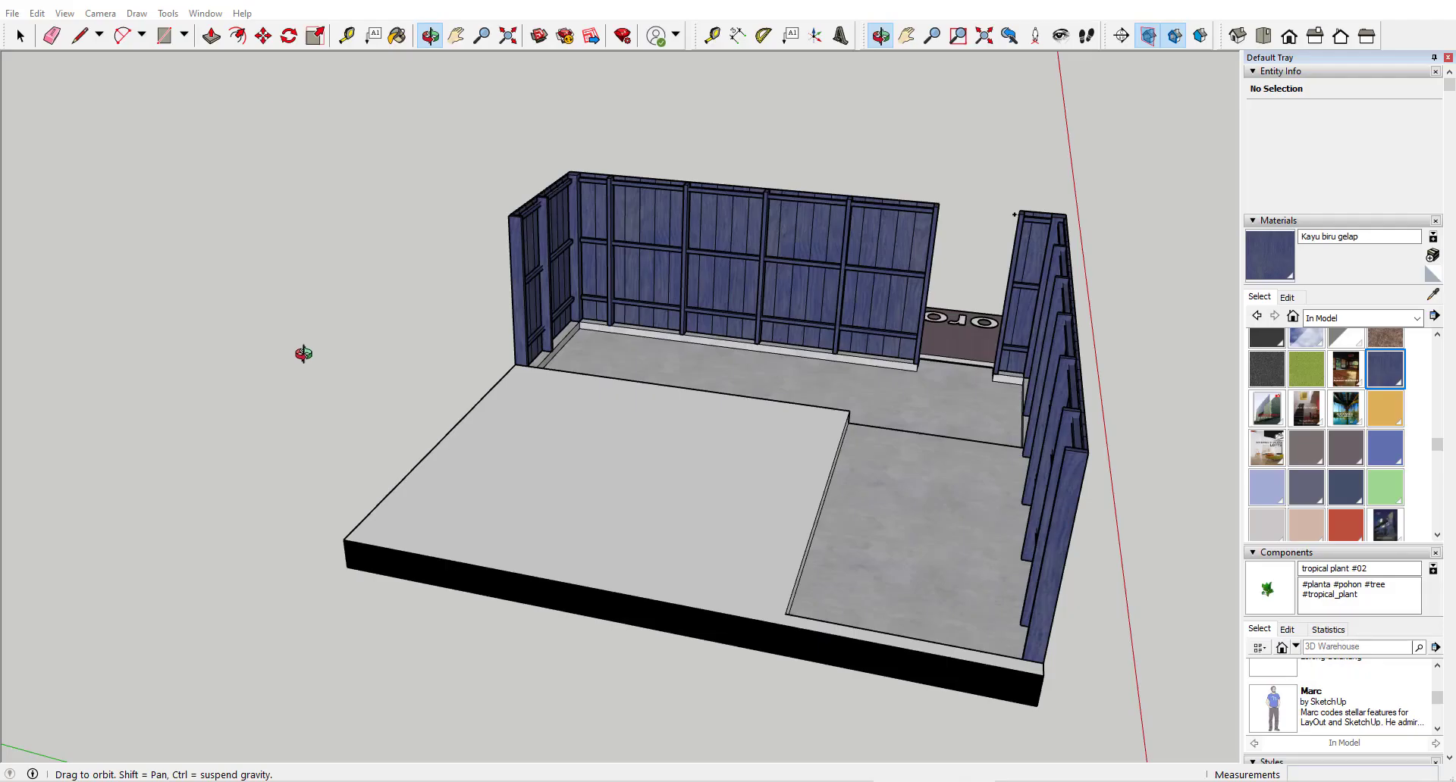
click(37, 13)
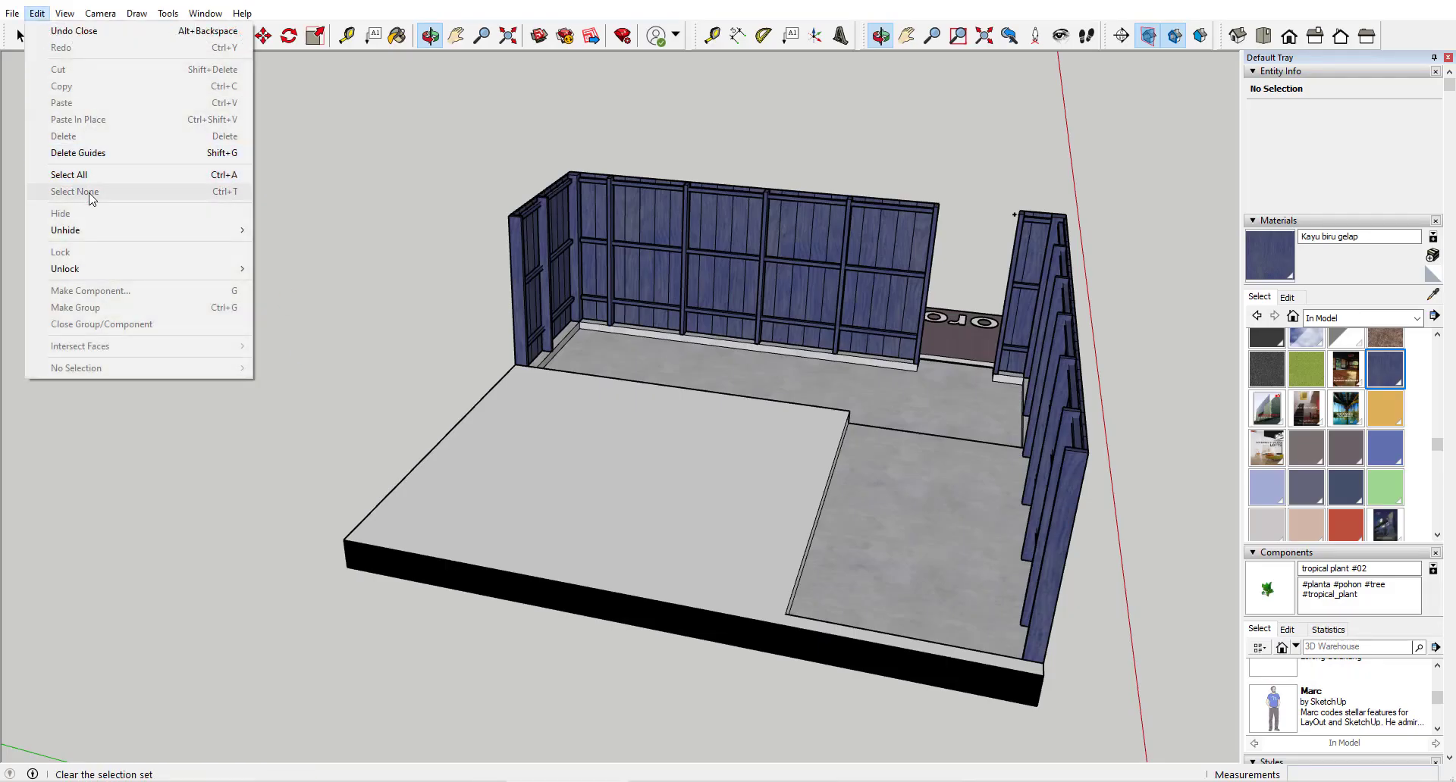
mouse_move(86, 237)
click(293, 252)
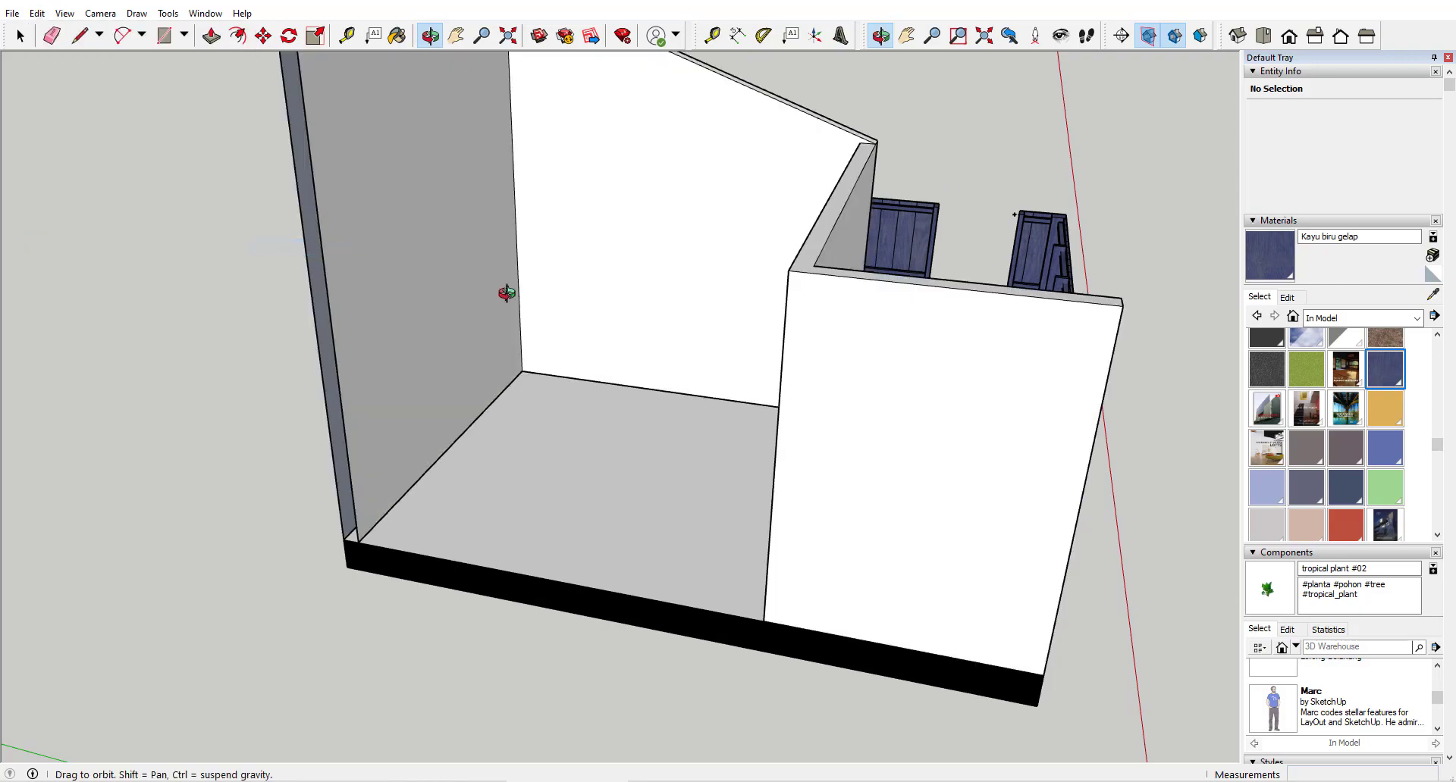
Place a guide 0.2 m out from the raised floor's edge near the house corner and split the adjoining kerb face with a line there.
drag(749, 311, 23, 398)
drag(413, 414, 322, 385)
scroll(322, 385, down, 4)
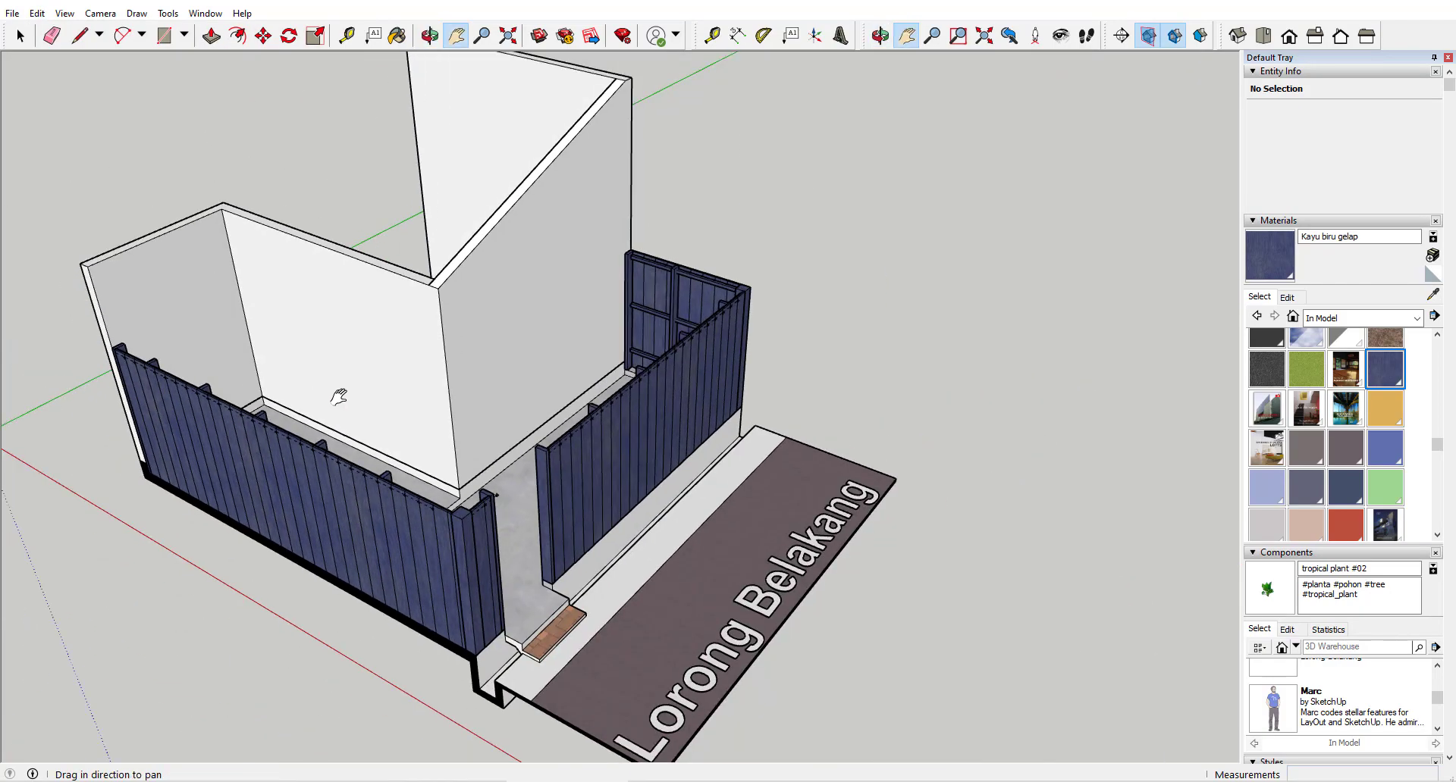
middle_drag(331, 406, 338, 345)
scroll(581, 350, up, 5)
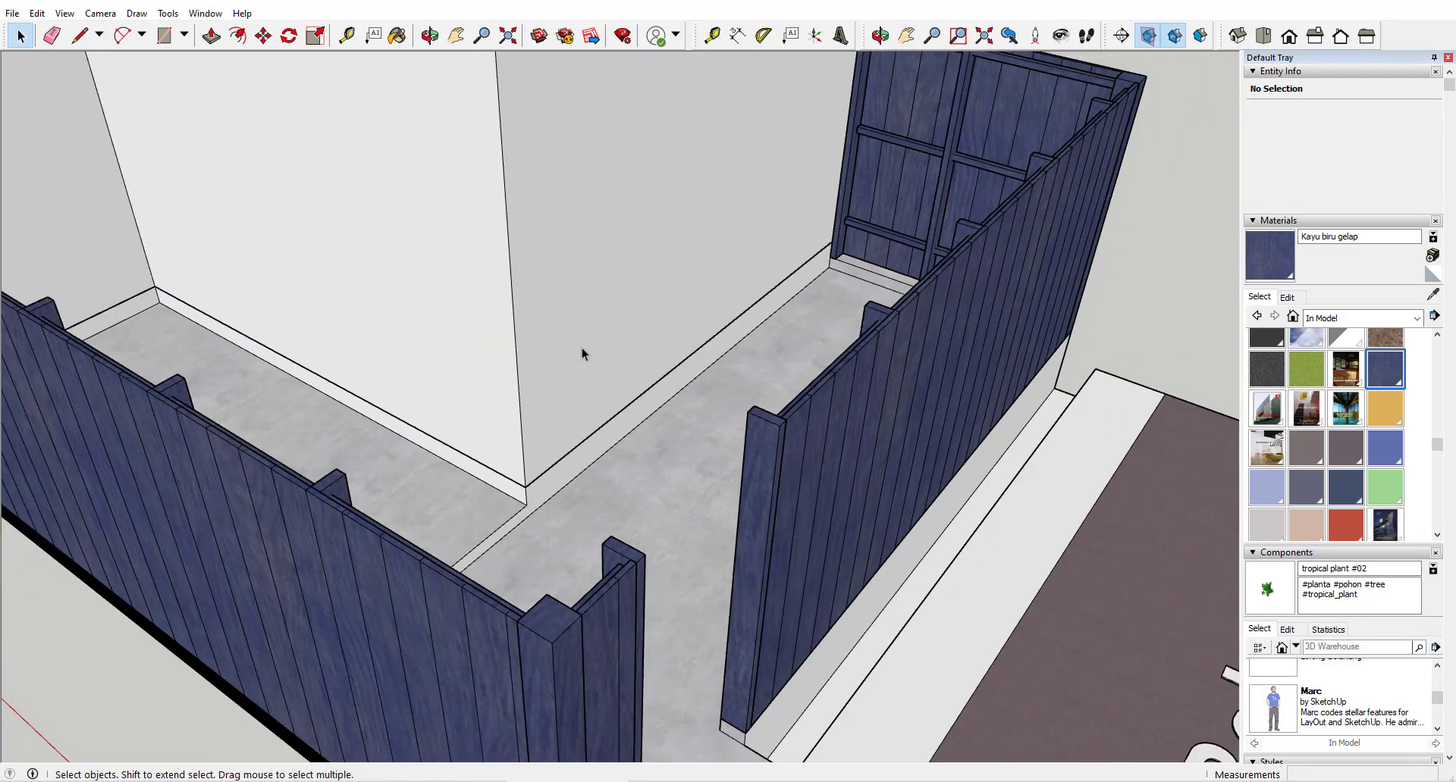
click(554, 493)
scroll(553, 493, up, 4)
key(t)
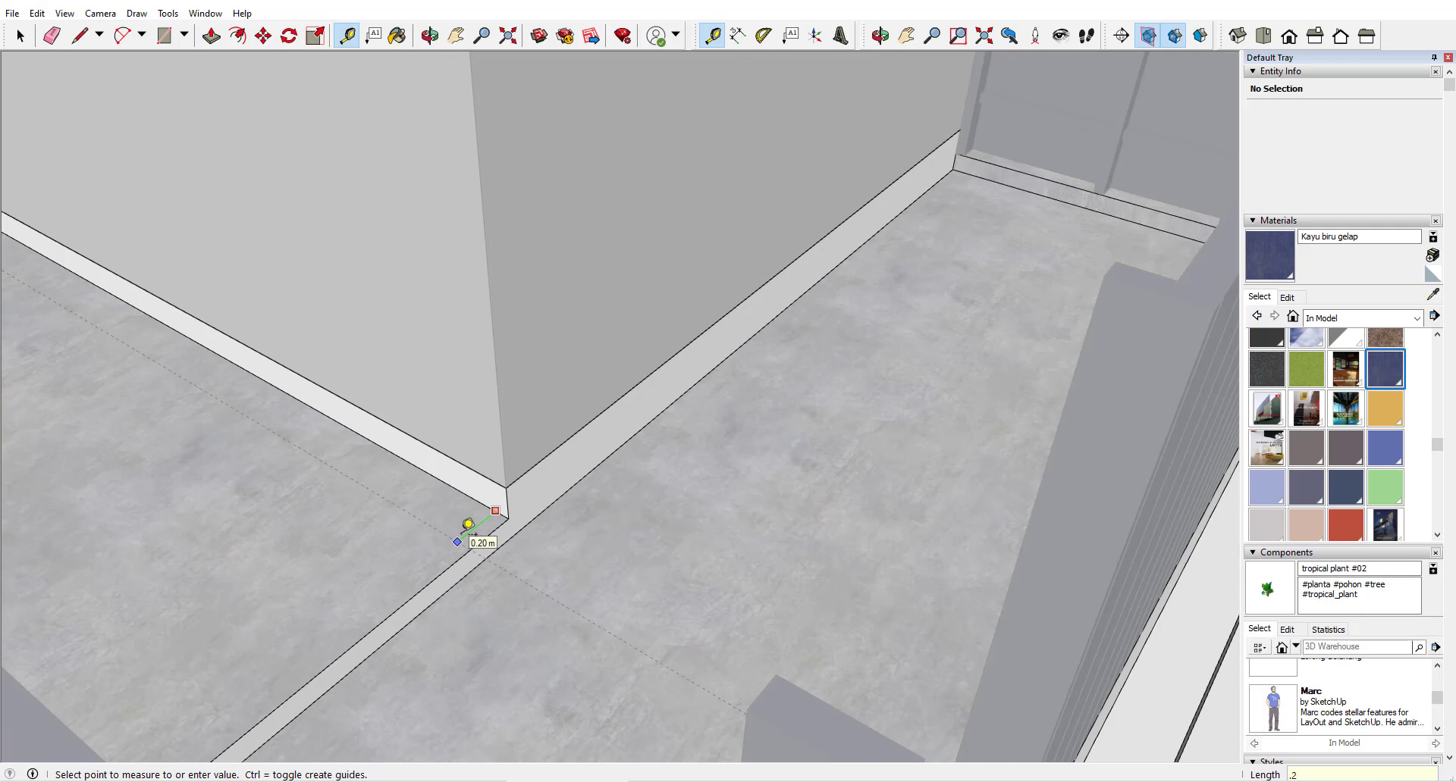
key(l)
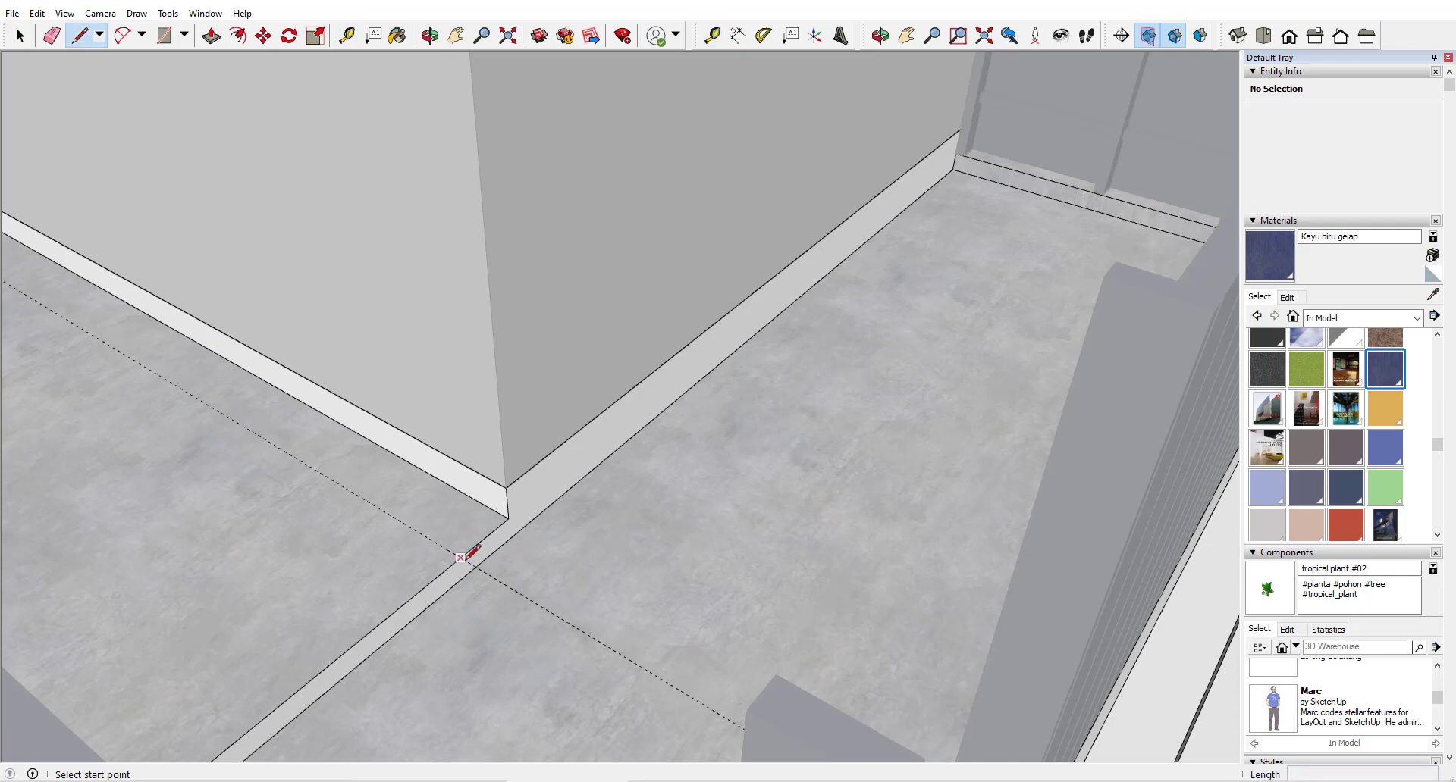
Pull the split-off kerb face outward across the yard to form a wide platform beside the house, and close the group.
key(space)
click(479, 559)
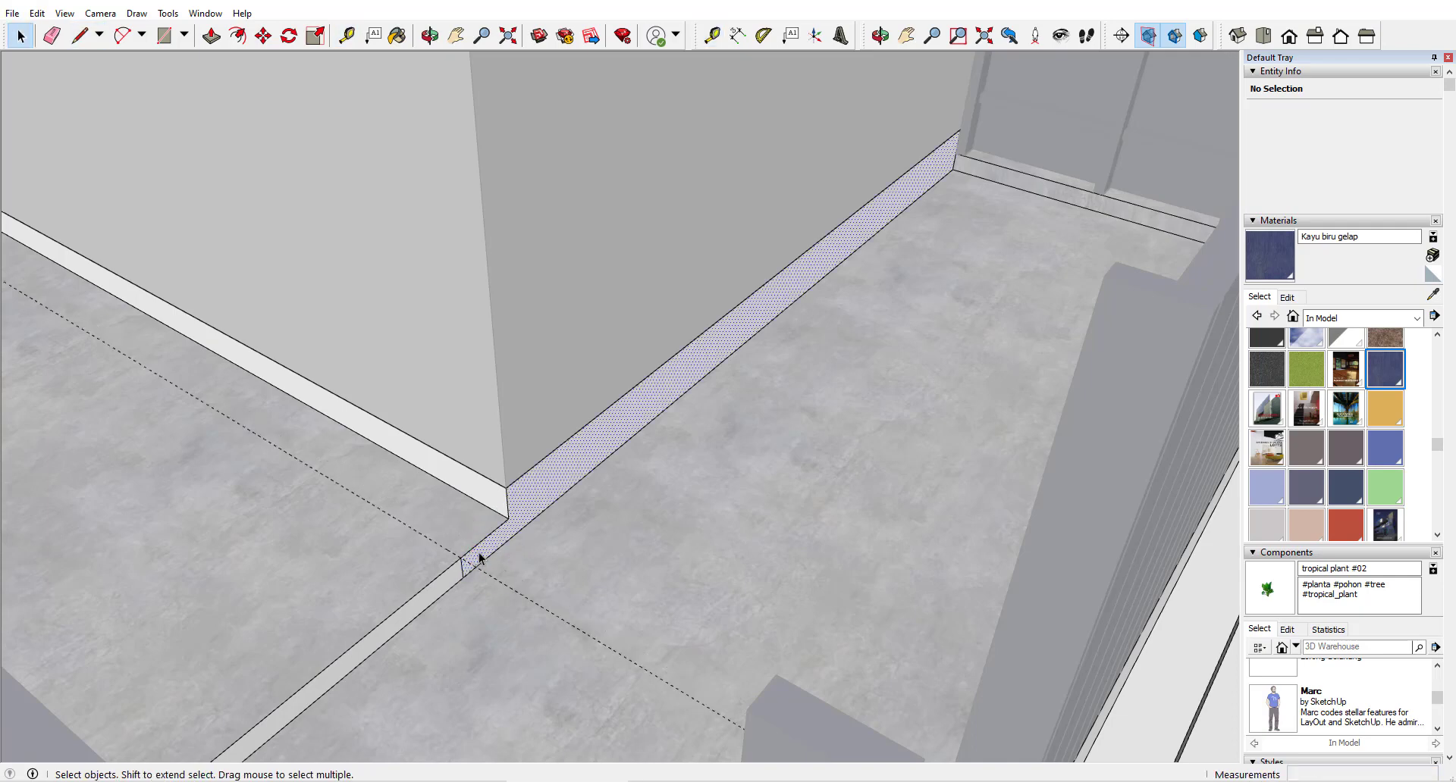
key(p)
drag(553, 478, 901, 641)
middle_drag(880, 648, 1023, 357)
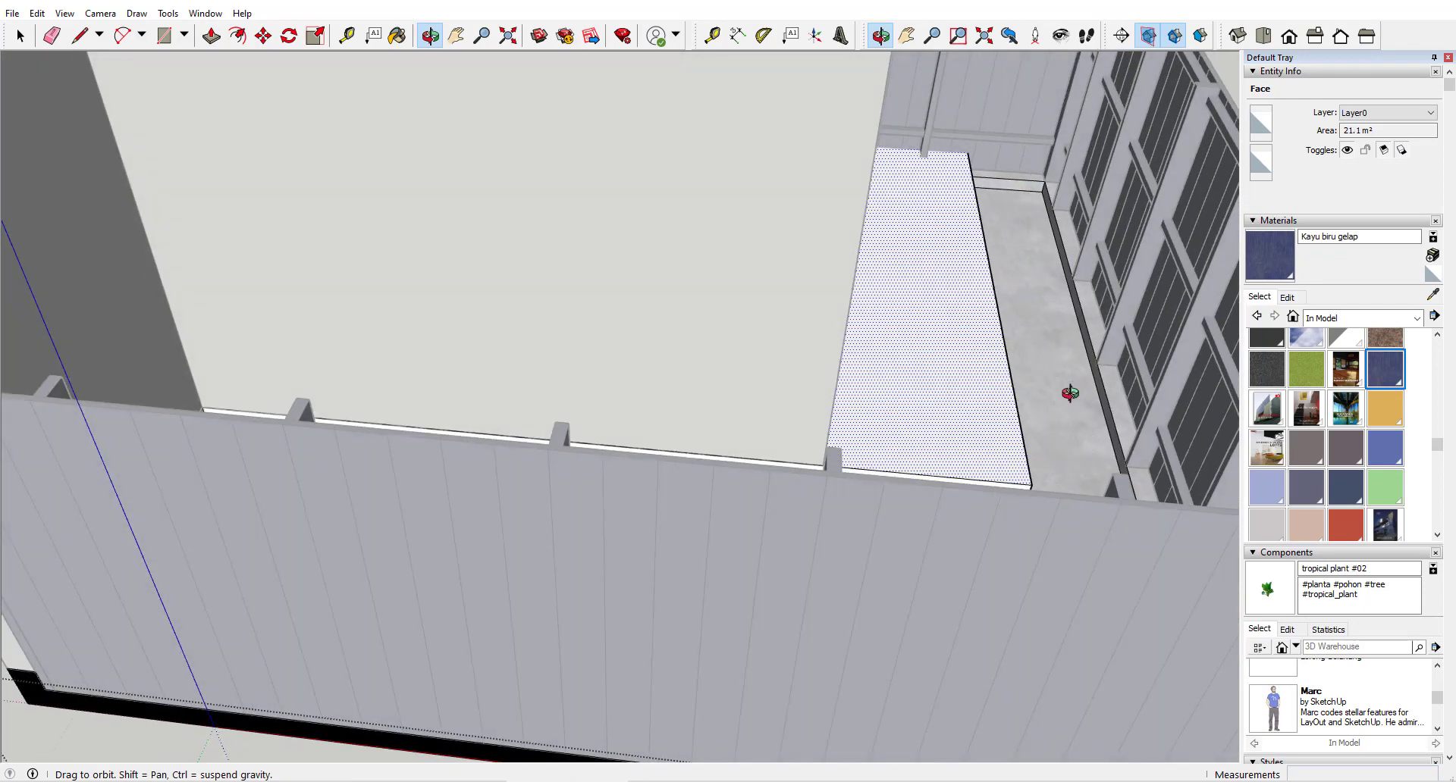
middle_drag(1069, 393, 787, 571)
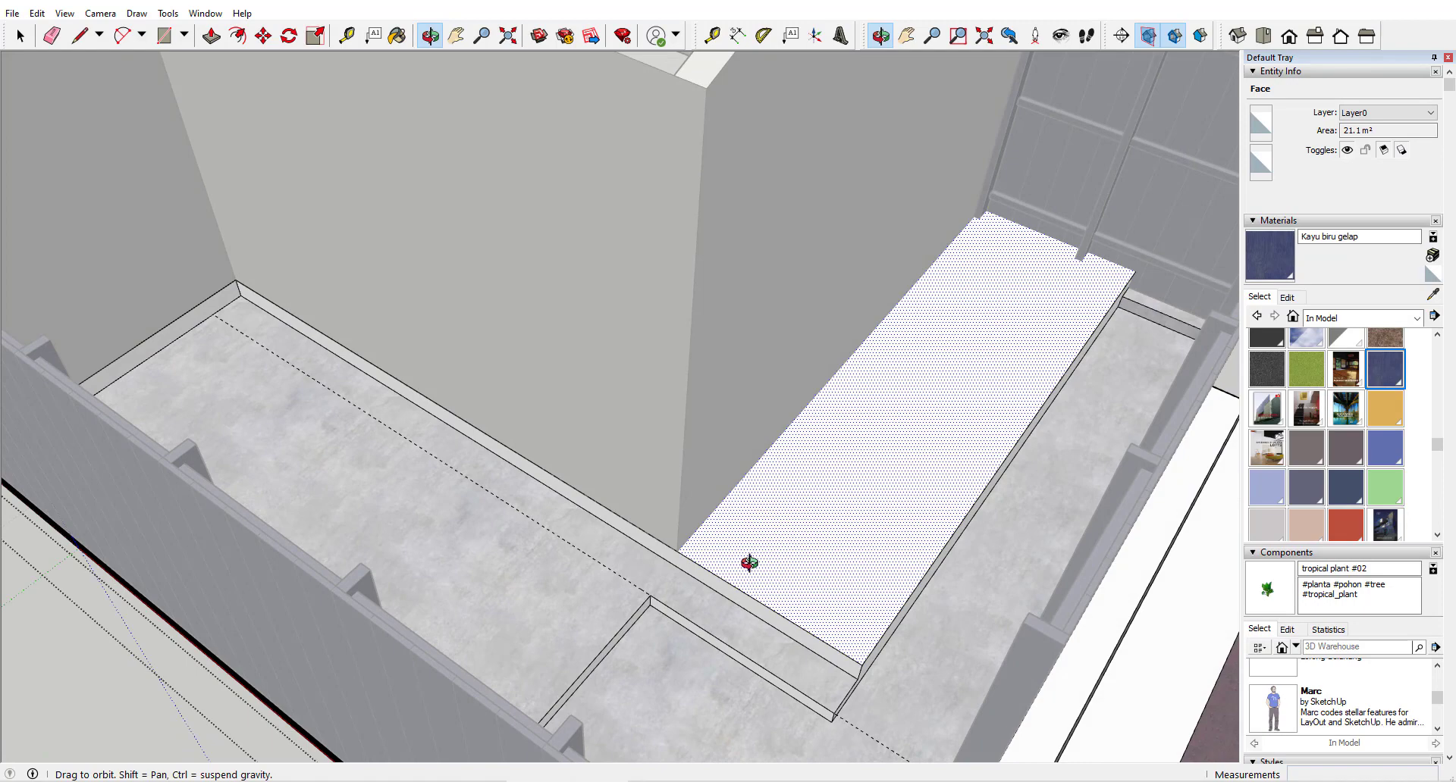
scroll(735, 548, down, 3)
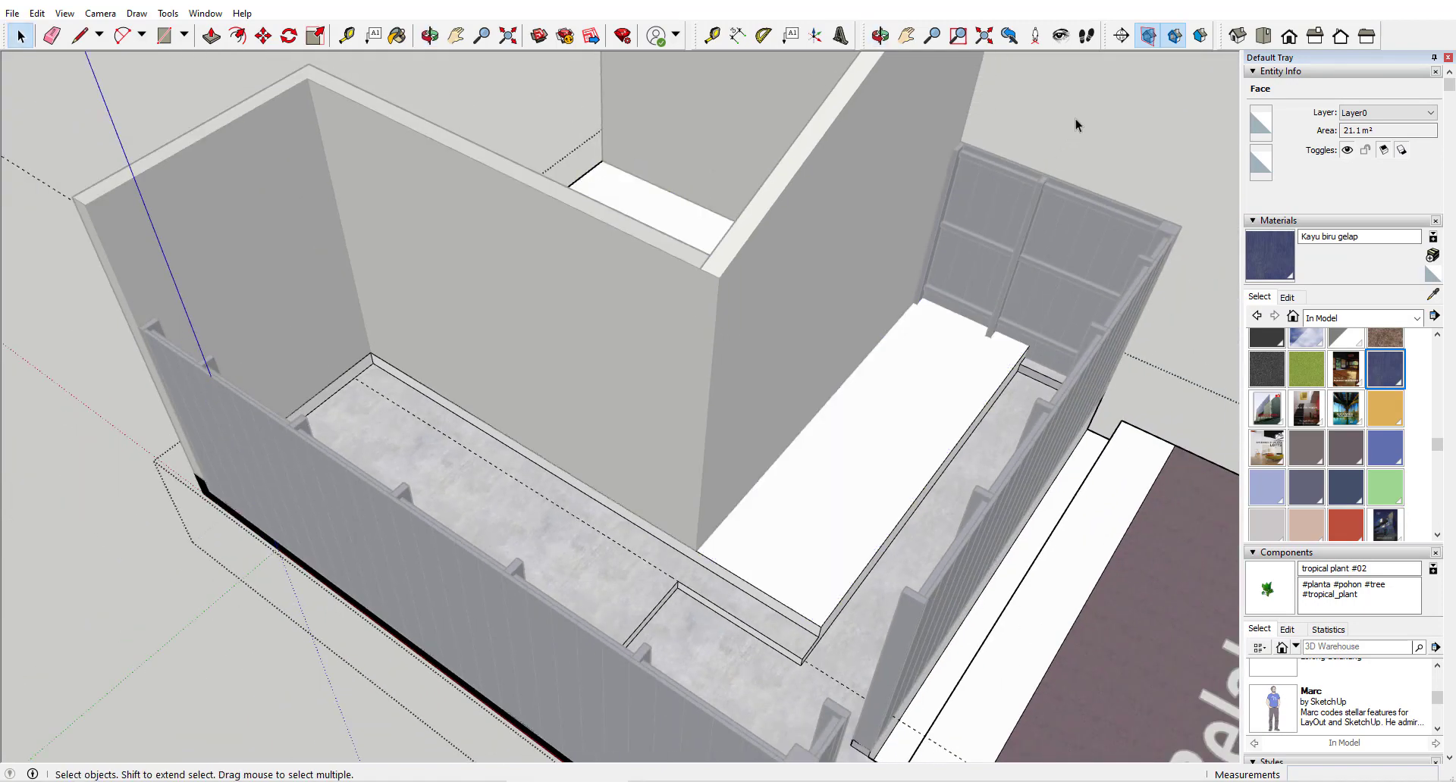
click(1075, 120)
Open the walls group and draw a level line across the sloping wall's inner face from the top of its low corner.
middle_drag(734, 485, 545, 502)
scroll(421, 482, up, 3)
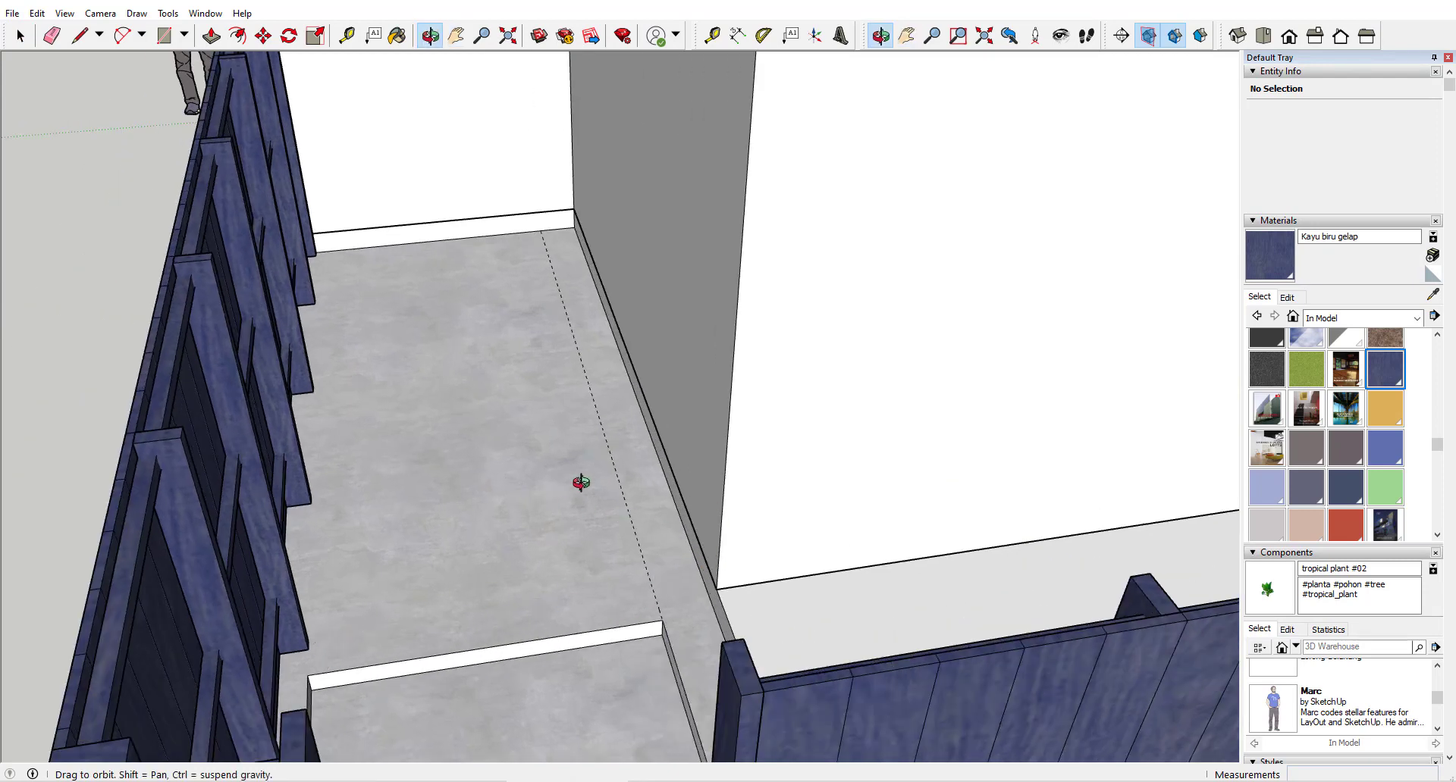
scroll(557, 504, down, 5)
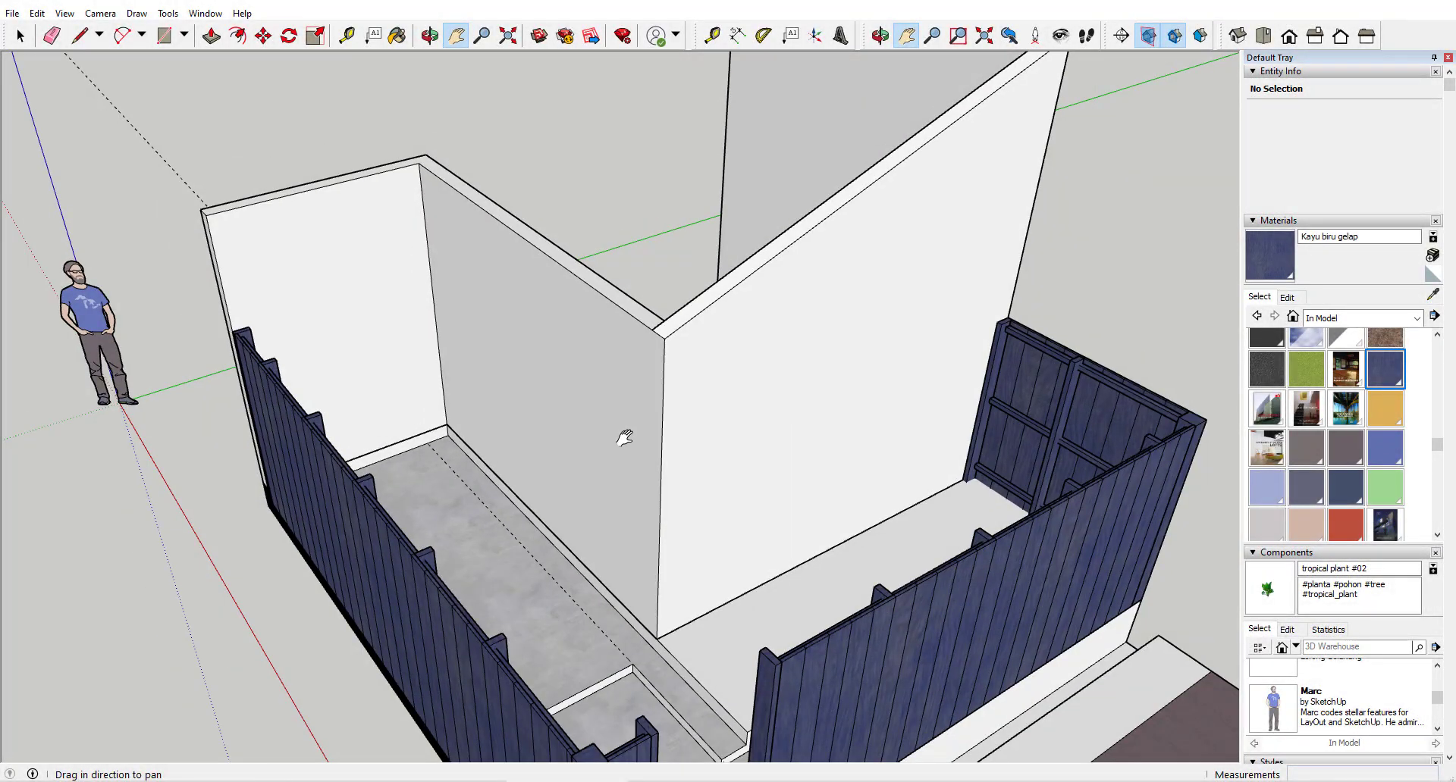
drag(688, 443, 605, 543)
middle_drag(605, 422, 835, 464)
scroll(781, 388, up, 3)
key(space)
double_click(781, 390)
key(l)
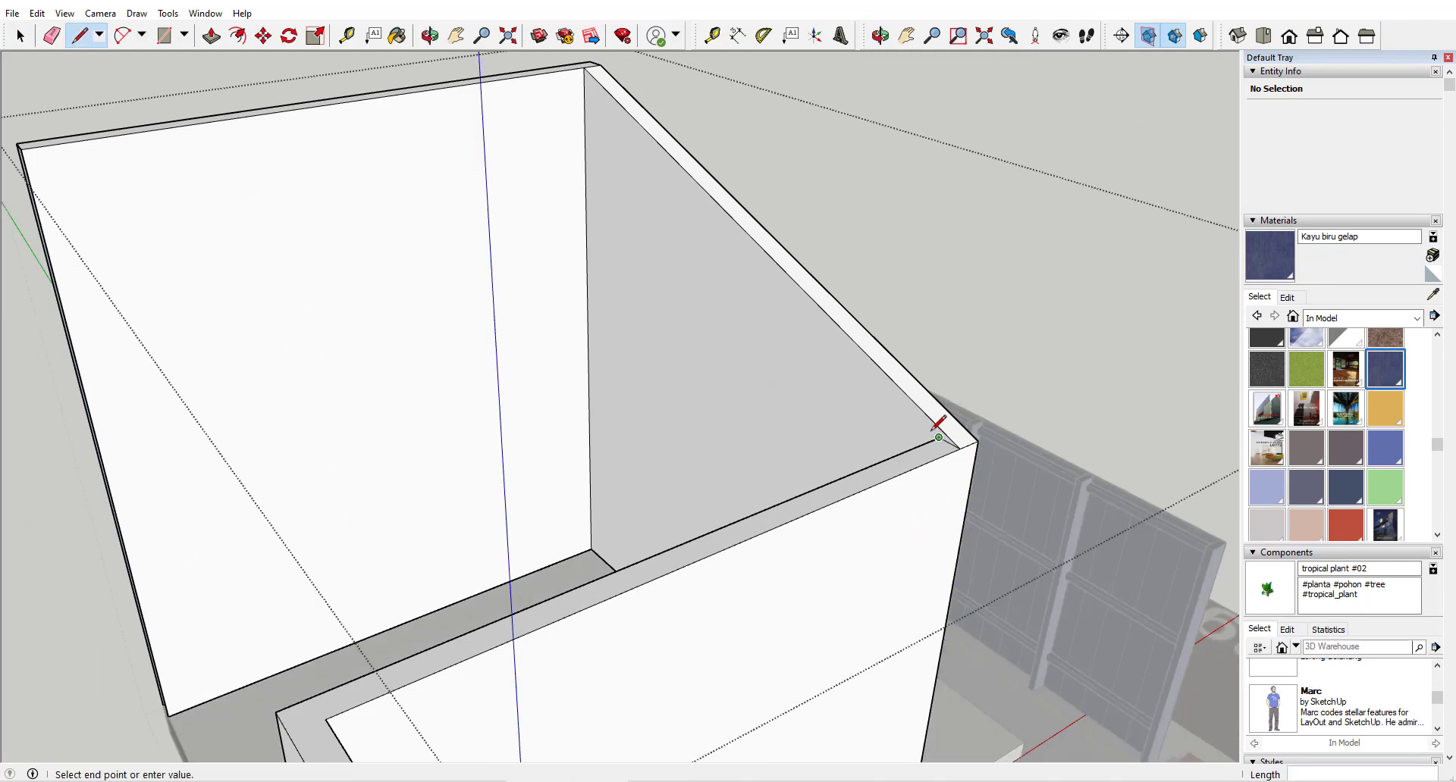
Push the triangular part above the line through the wall's thickness so the wall has a level top, and clear the leftover edge.
key(p)
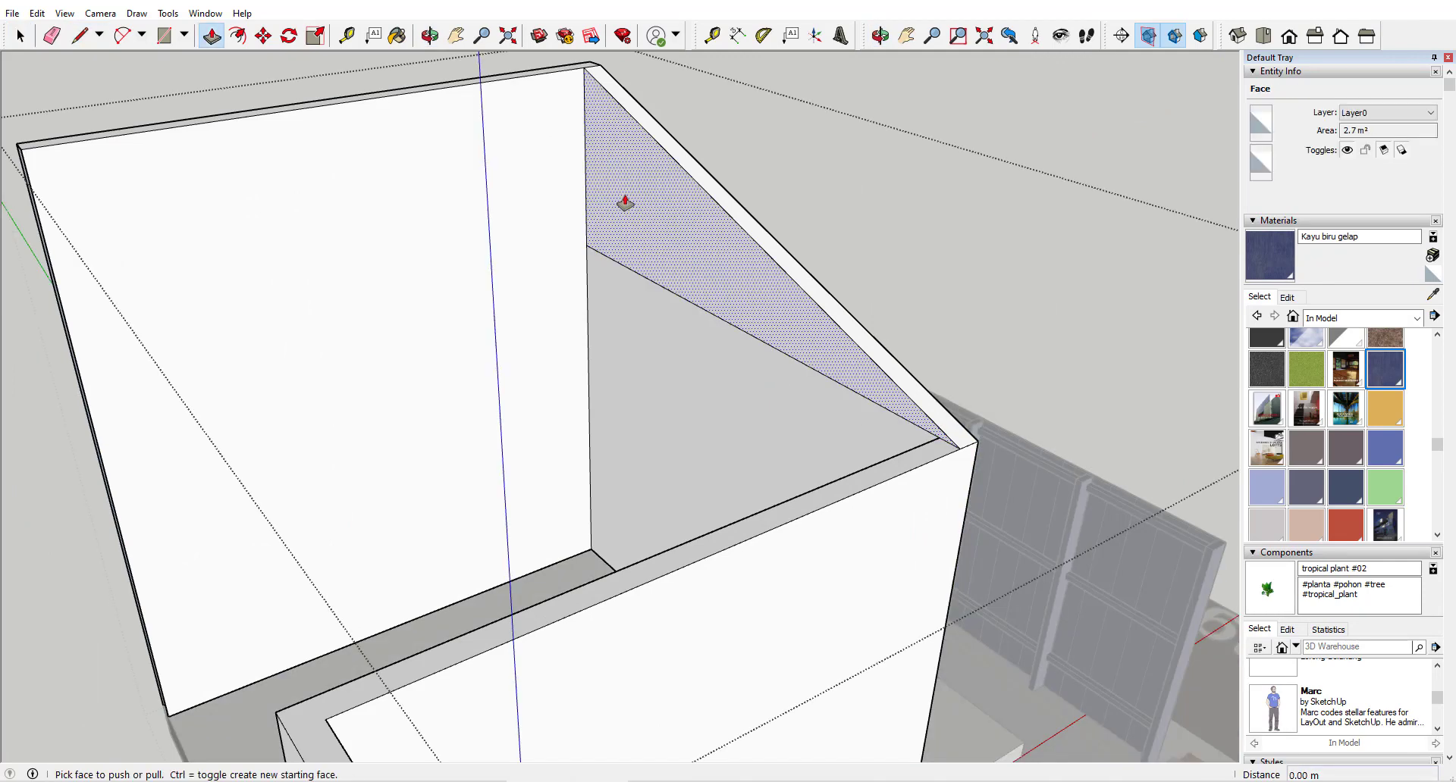
drag(624, 201, 672, 175)
key(o)
drag(660, 317, 424, 469)
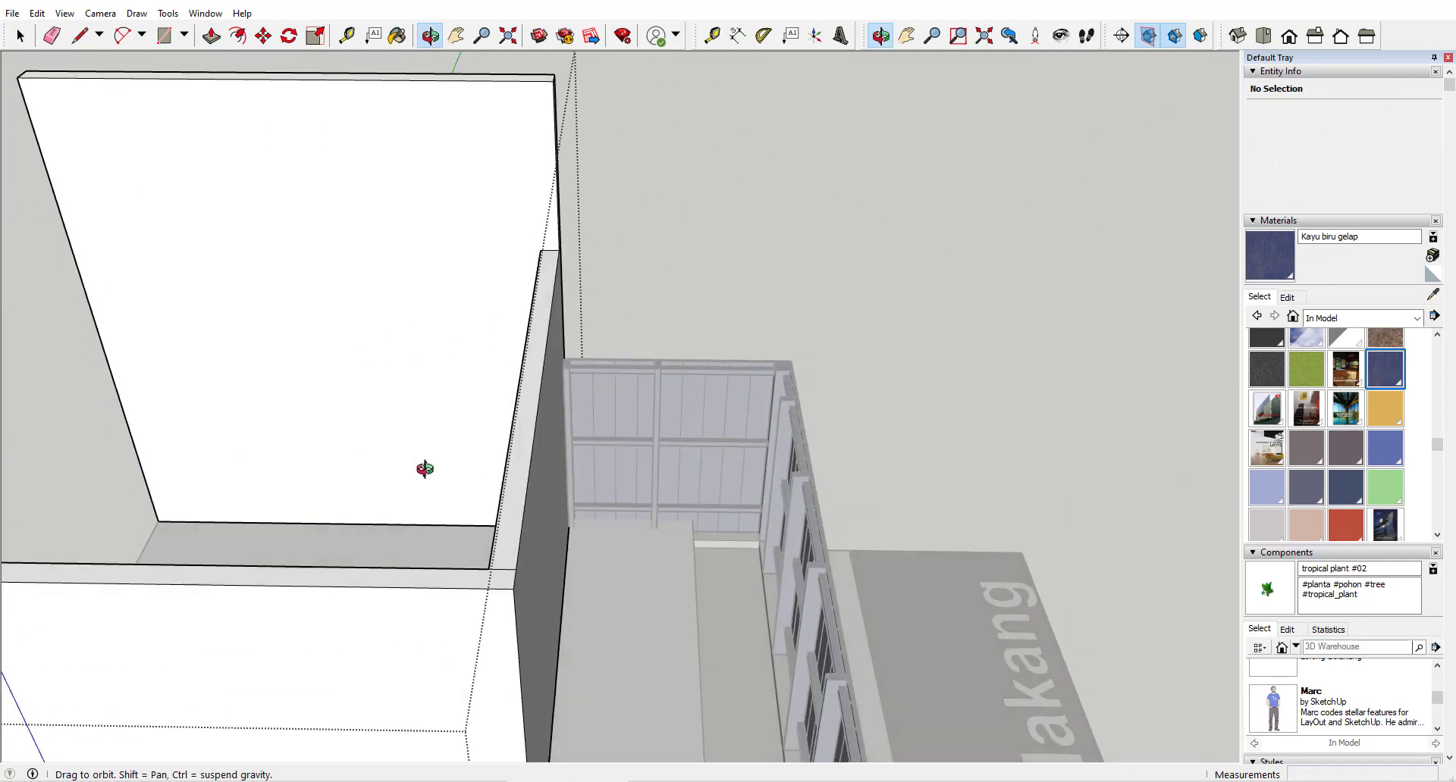
key(Delete)
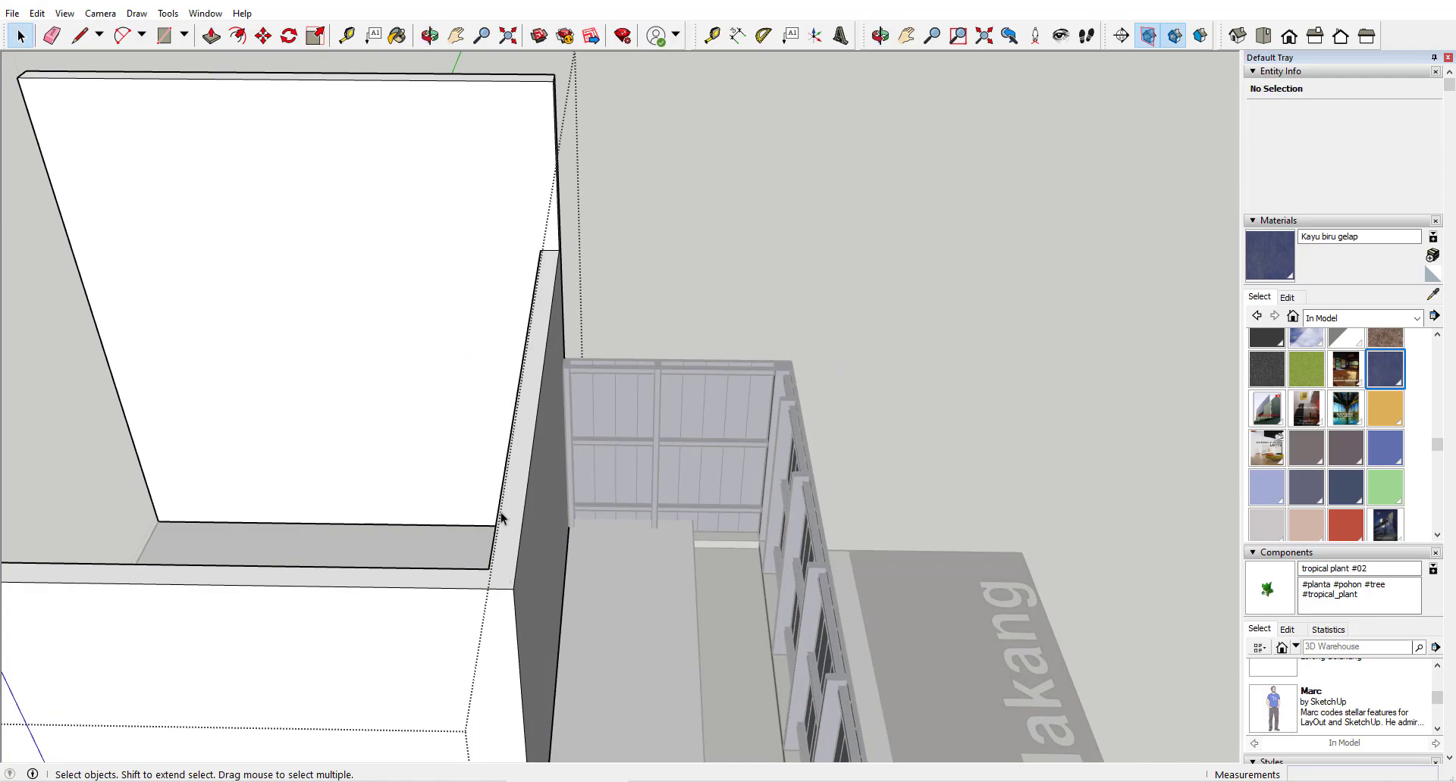
middle_drag(501, 515, 792, 441)
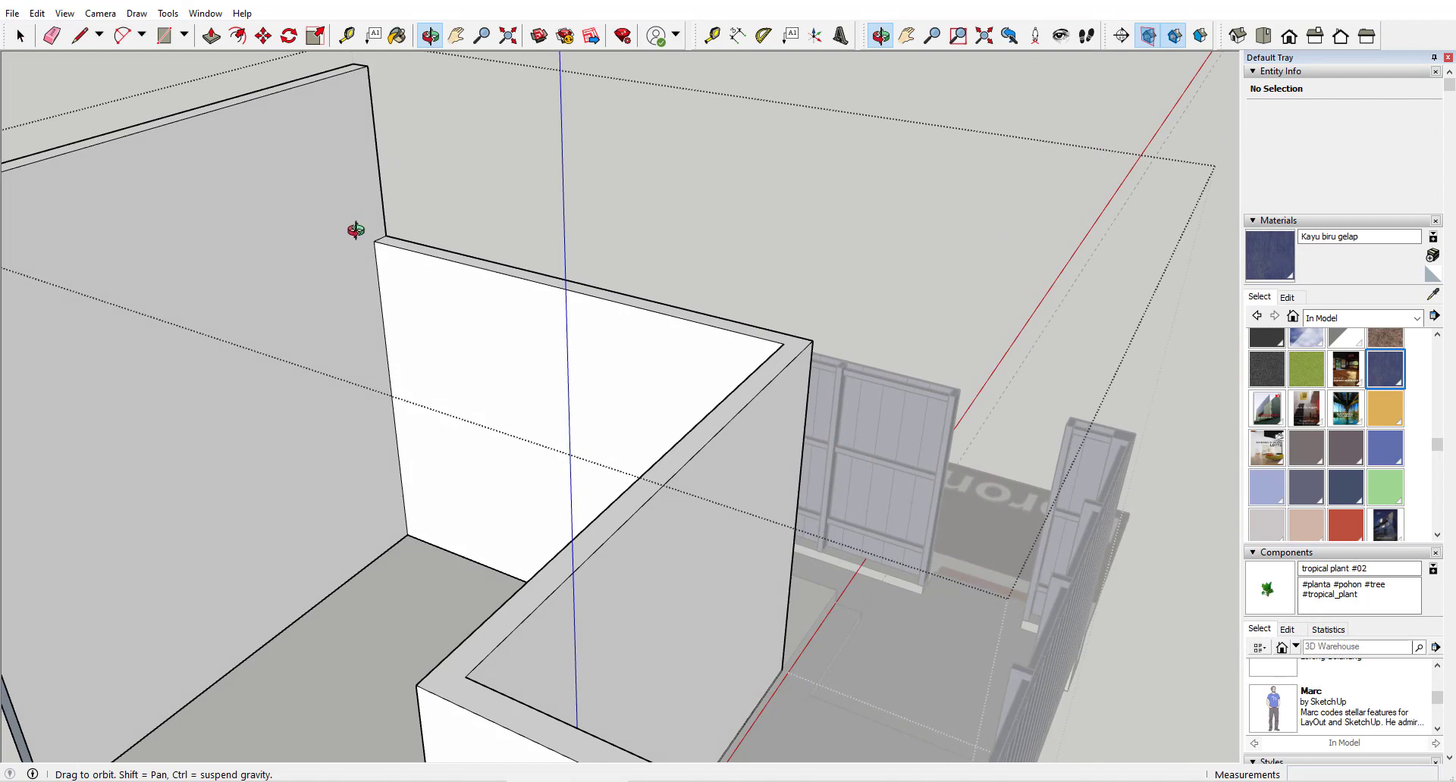
middle_drag(360, 311, 128, 328)
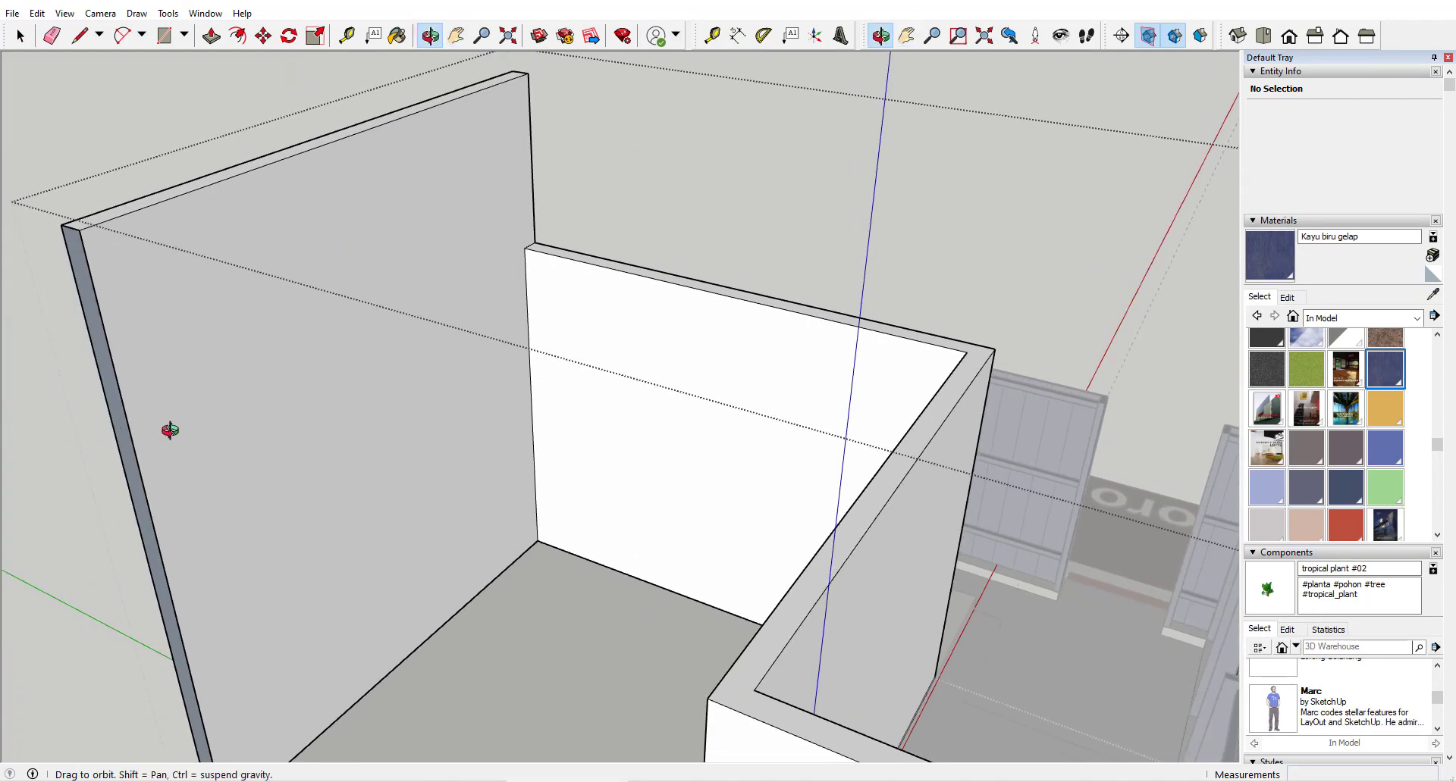
middle_drag(170, 431, 490, 370)
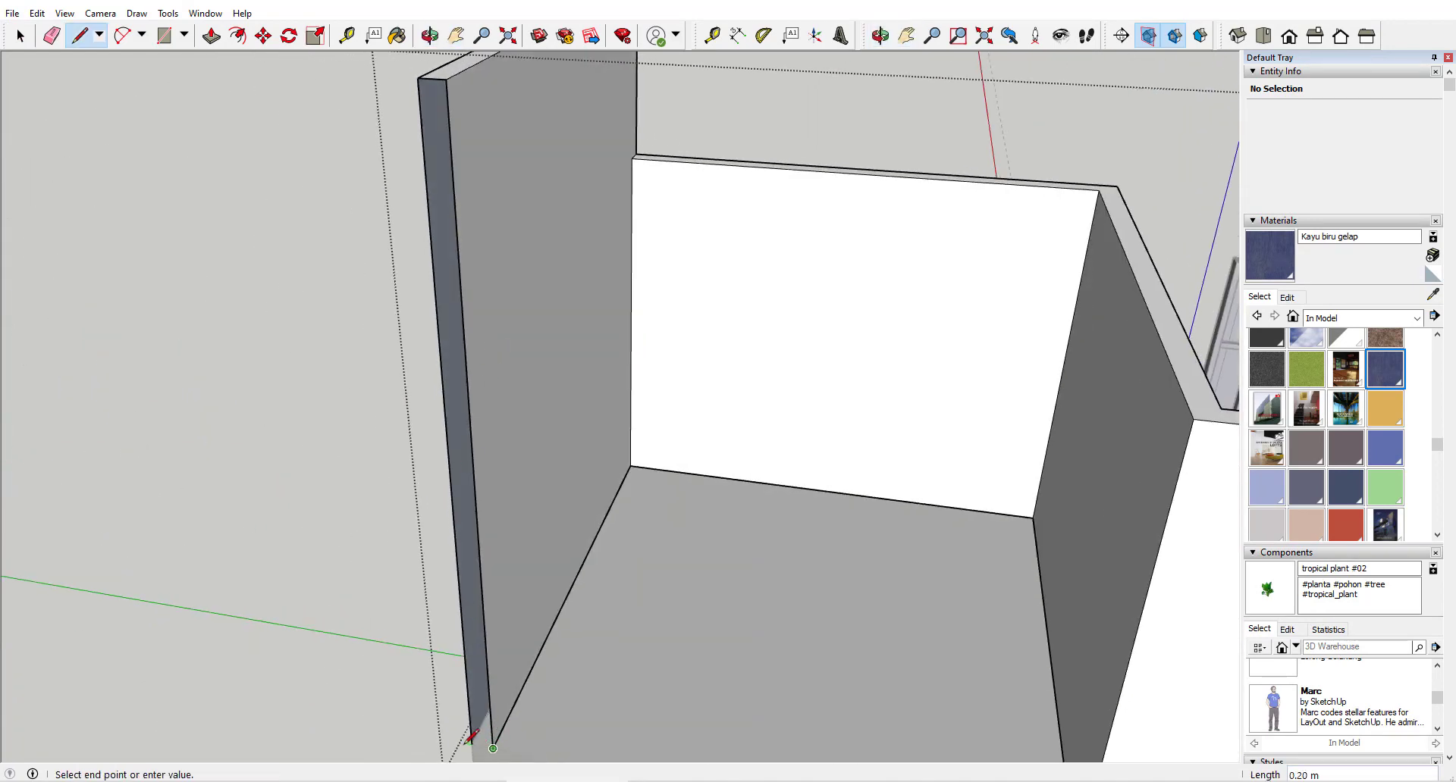
key(Escape)
middle_drag(472, 735, 573, 538)
middle_drag(729, 445, 312, 295)
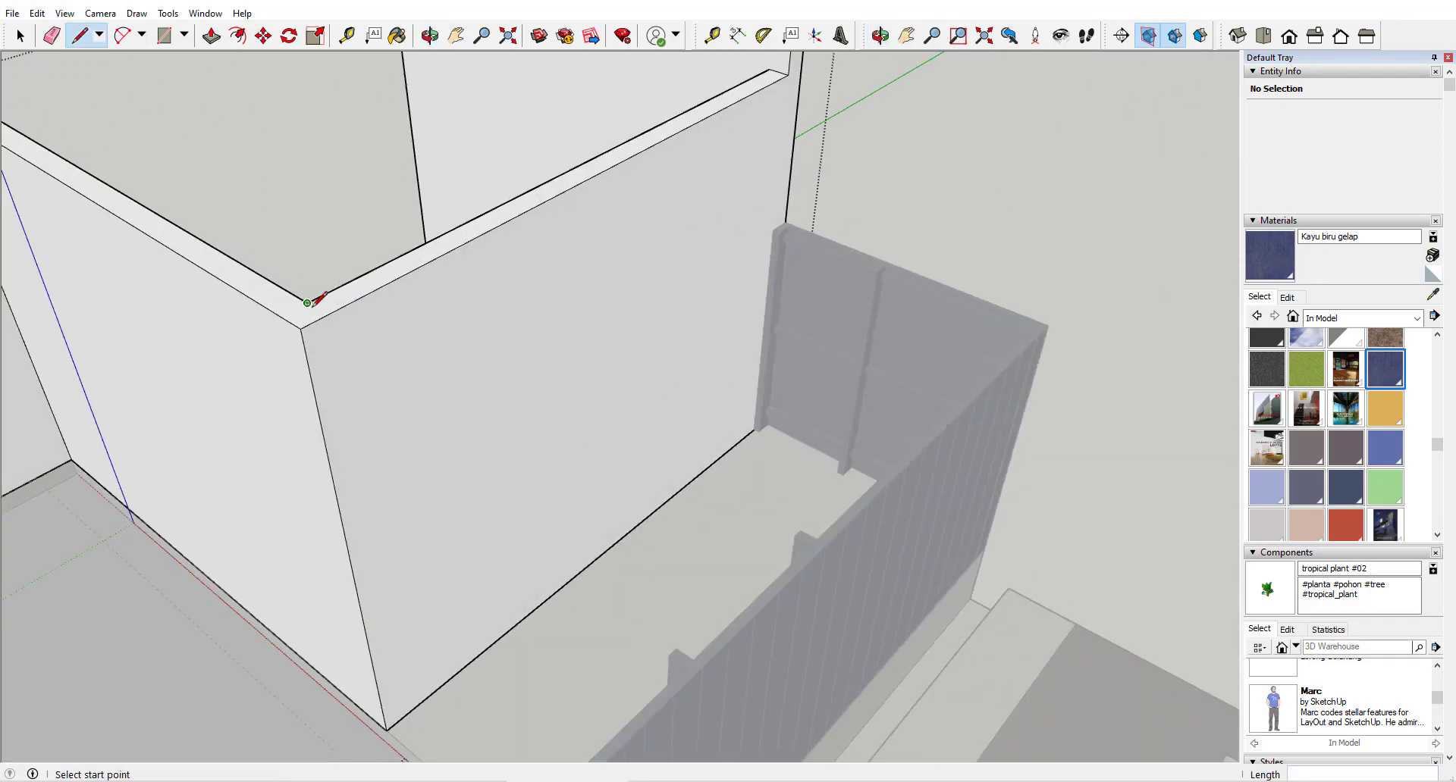
Draw a window-sized rectangle on the house wall beside the new platform and push it 0.15 m through the wall as an opening.
middle_drag(359, 355, 373, 383)
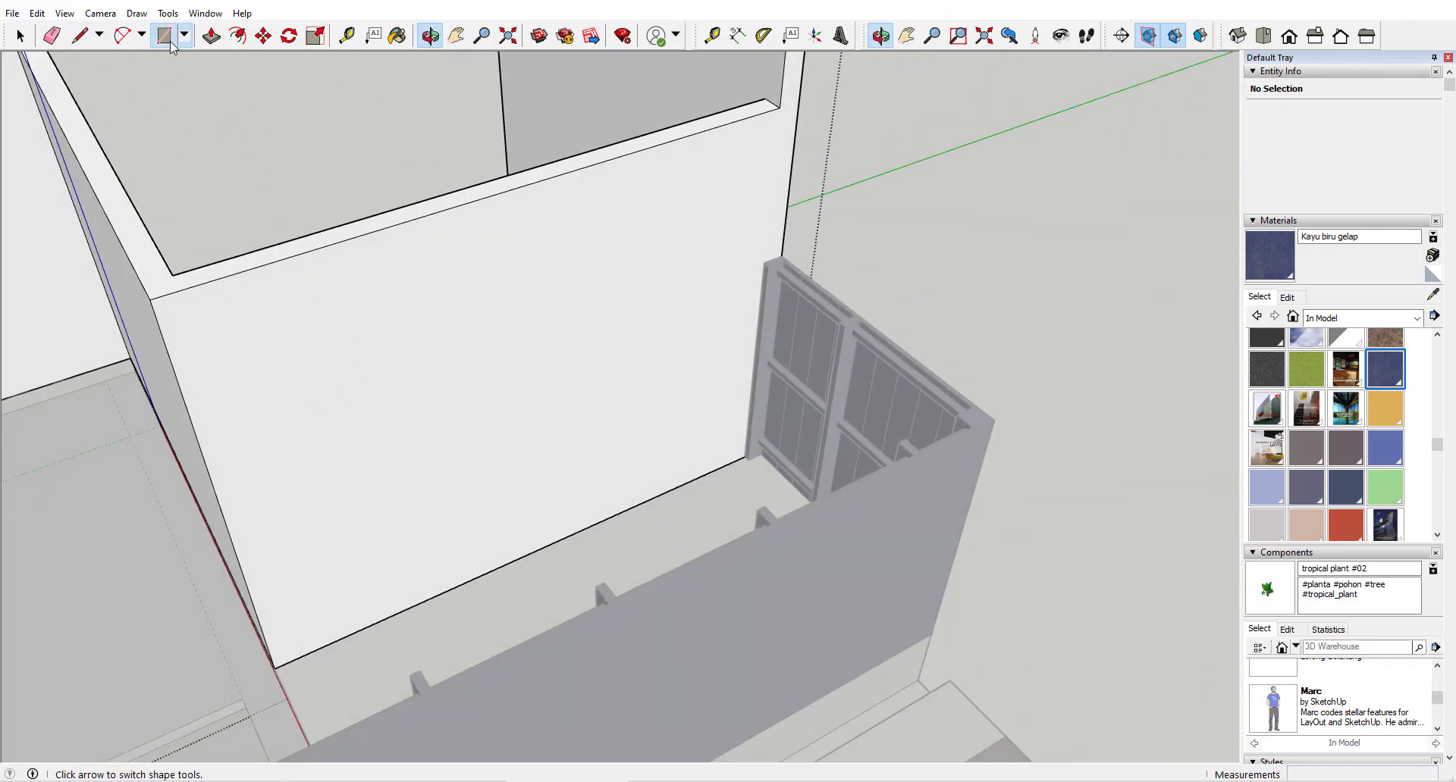
click(574, 421)
key(p)
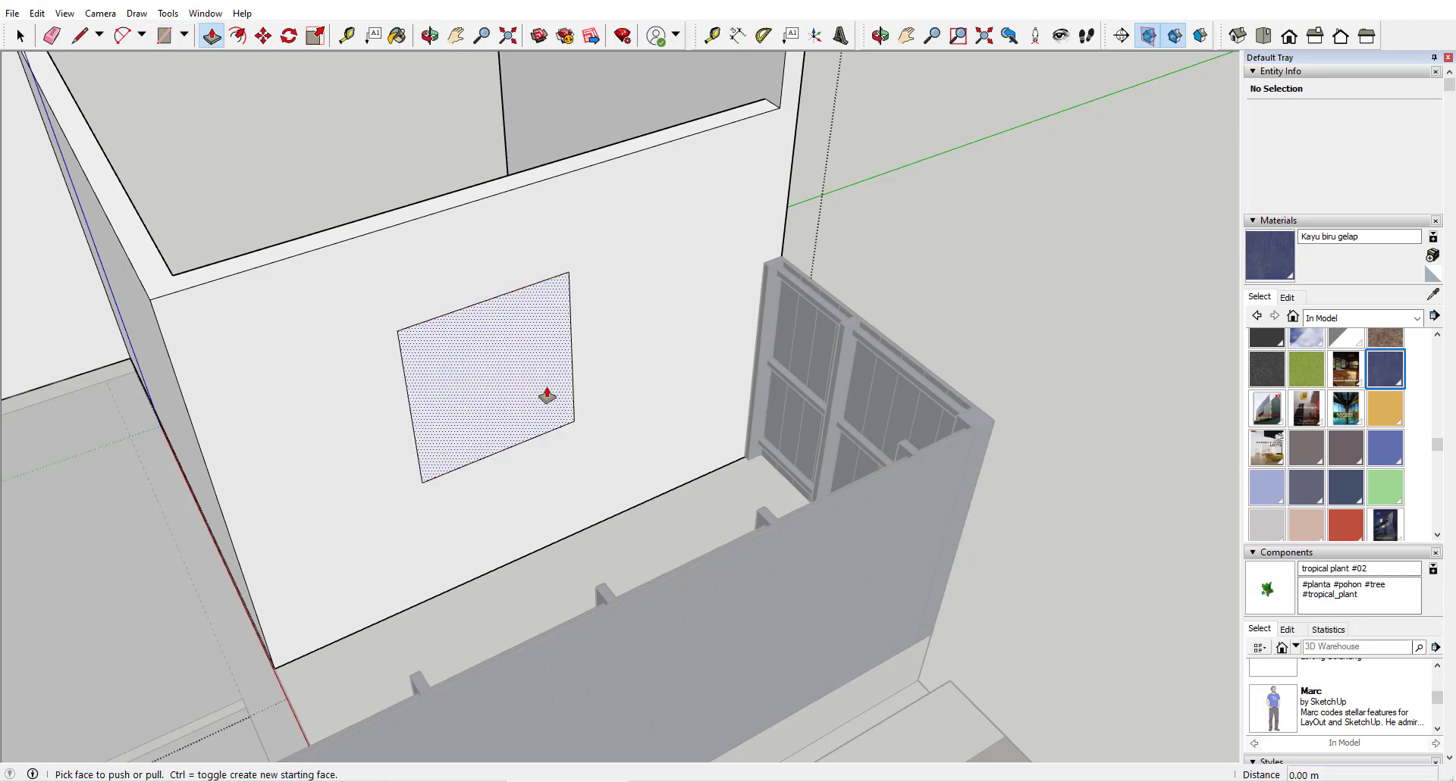
key(space)
click(549, 401)
key(p)
click(537, 397)
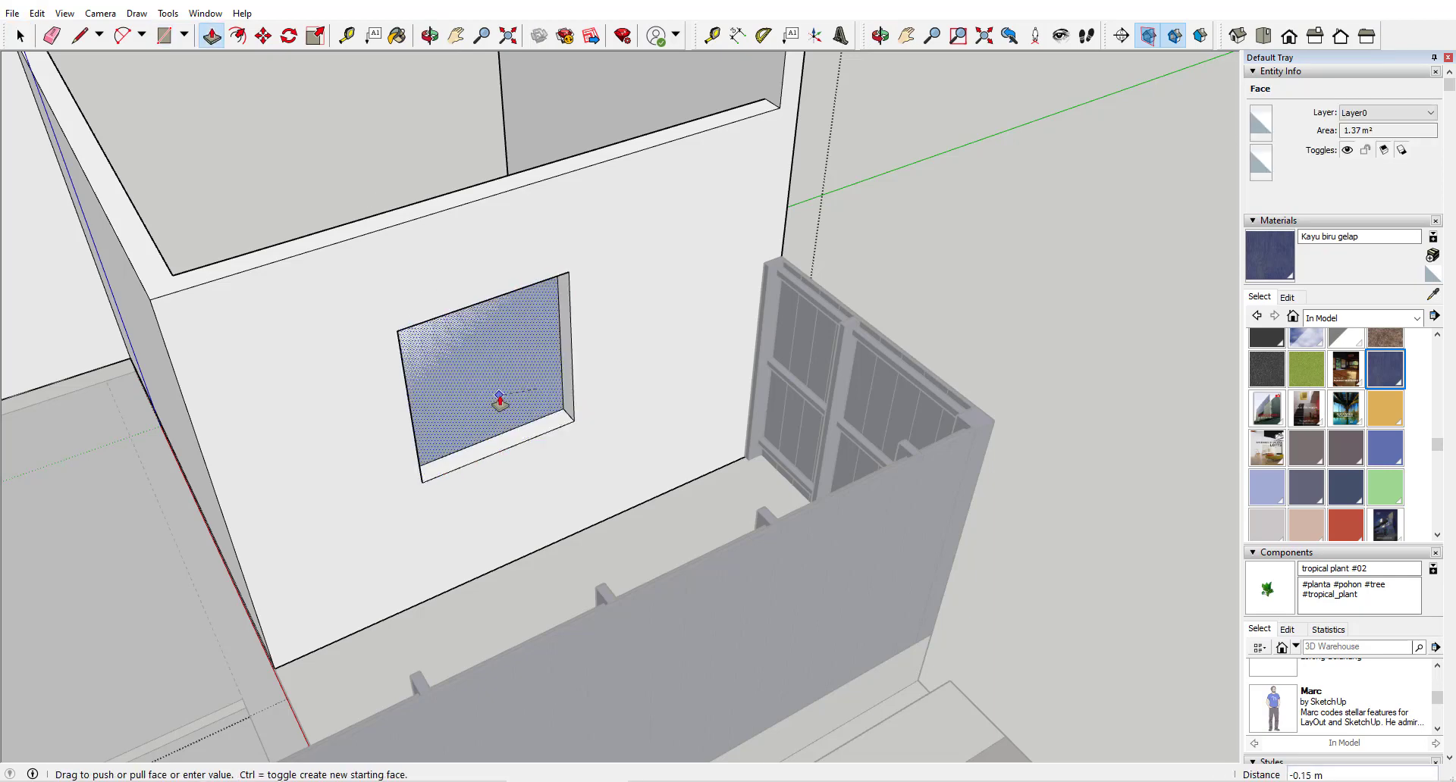
click(500, 400)
Push the sides and bottom of the opening outward until it reaches the floor, leaving a narrow corner column and a beam above.
middle_drag(497, 407, 634, 417)
click(640, 381)
click(641, 118)
shift+middle_drag(690, 257, 588, 452)
click(553, 540)
click(547, 661)
middle_drag(547, 661, 379, 326)
middle_drag(380, 326, 344, 400)
click(338, 392)
click(250, 173)
key(space)
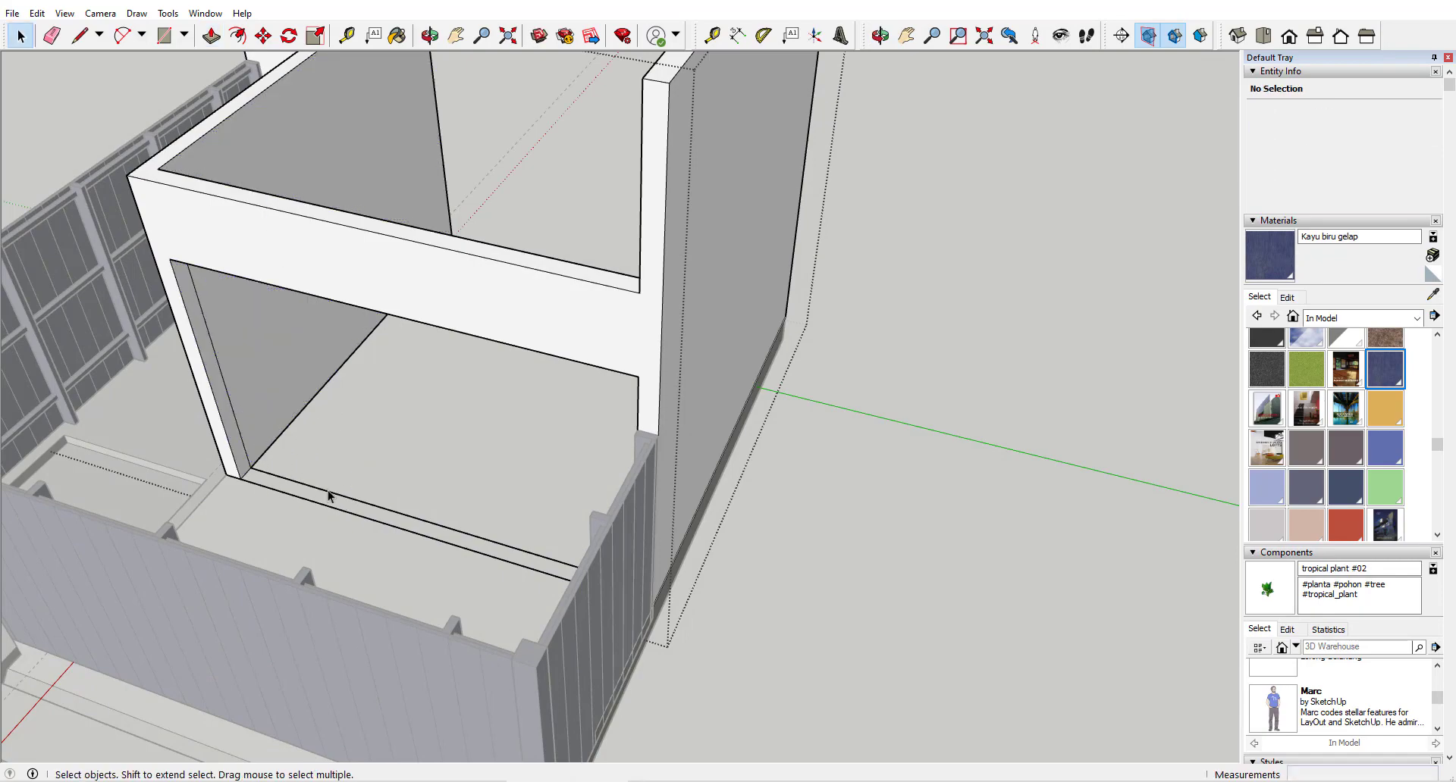
Draw a rectangle on the adjoining wall around the corner and push it through the wall to make a second opening.
middle_drag(339, 439, 568, 403)
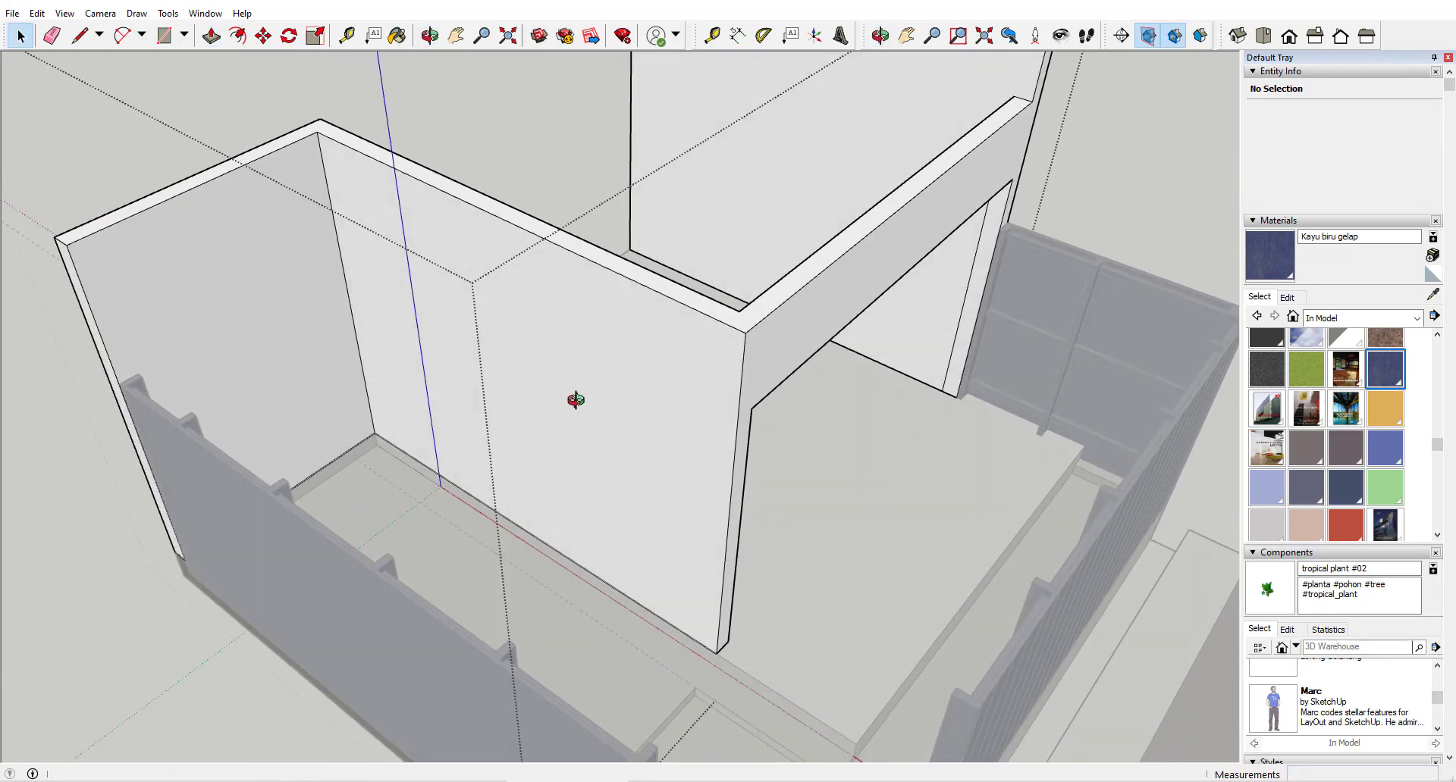
double_click(569, 402)
key(r)
click(626, 498)
key(p)
click(539, 392)
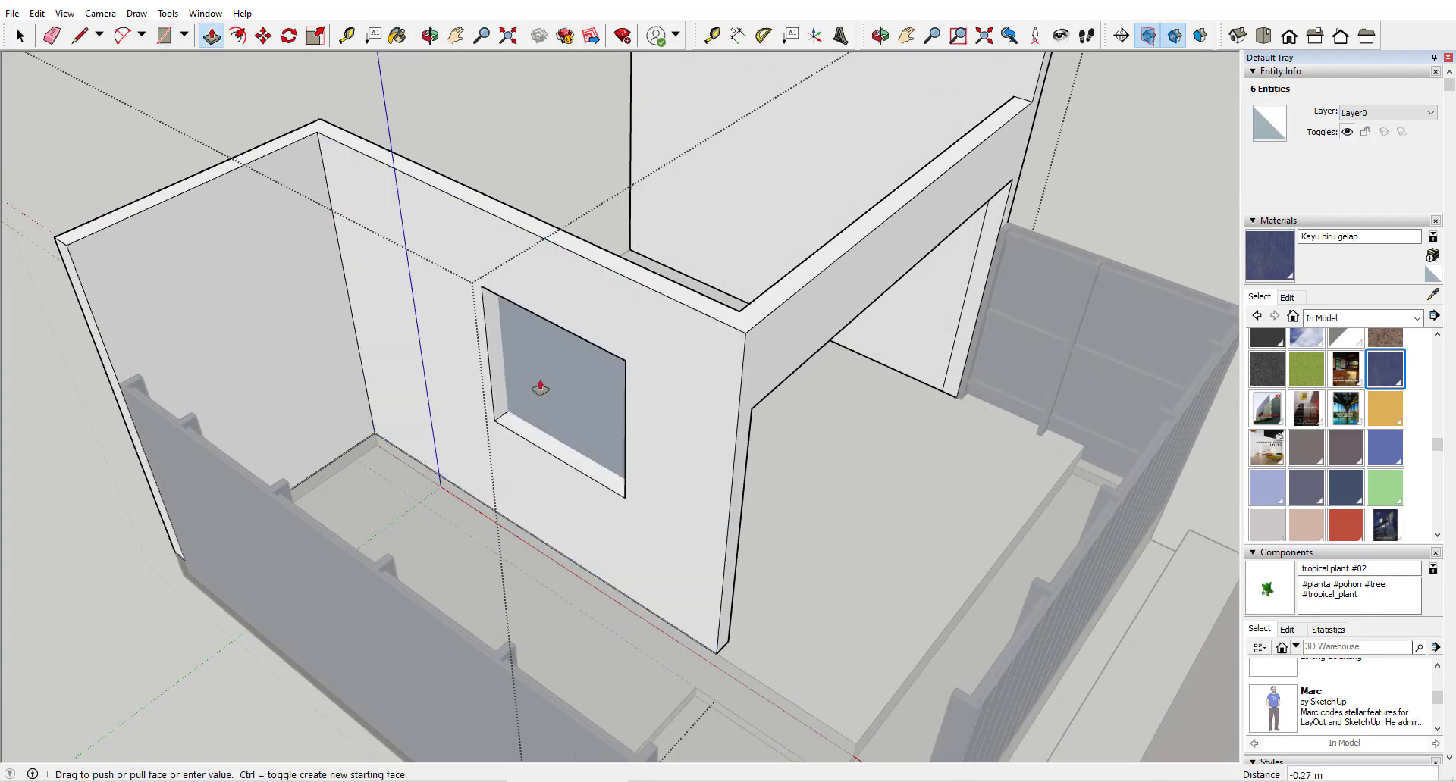
click(534, 373)
Enlarge the second opening sideways and down to the floor, leaving only the corner column and the beam.
click(494, 370)
click(352, 274)
click(400, 364)
click(417, 460)
middle_drag(417, 460, 1125, 461)
click(854, 333)
click(861, 144)
middle_drag(861, 144, 501, 532)
Delete the leftover edges around the enlarged wall openings.
key(space)
click(455, 658)
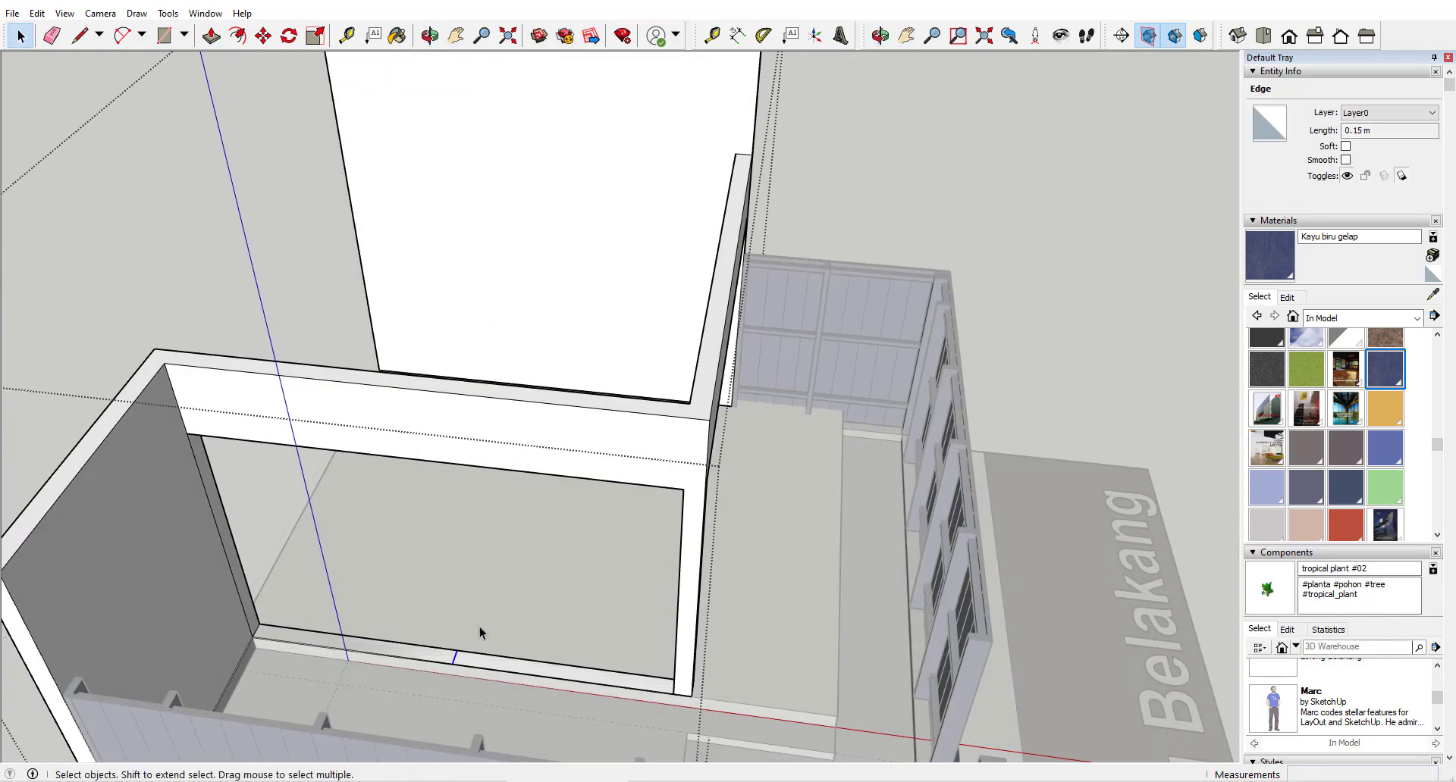
key(Delete)
middle_drag(335, 575, 197, 492)
click(195, 489)
key(Delete)
click(737, 328)
key(Delete)
Place a guide about 0.3 m below the beams' top edge, raise both beam undersides to it, and close the walls group.
middle_drag(660, 413, 478, 322)
scroll(646, 321, up, 3)
shift+middle_drag(646, 320, 615, 328)
scroll(534, 317, up, 2)
key(t)
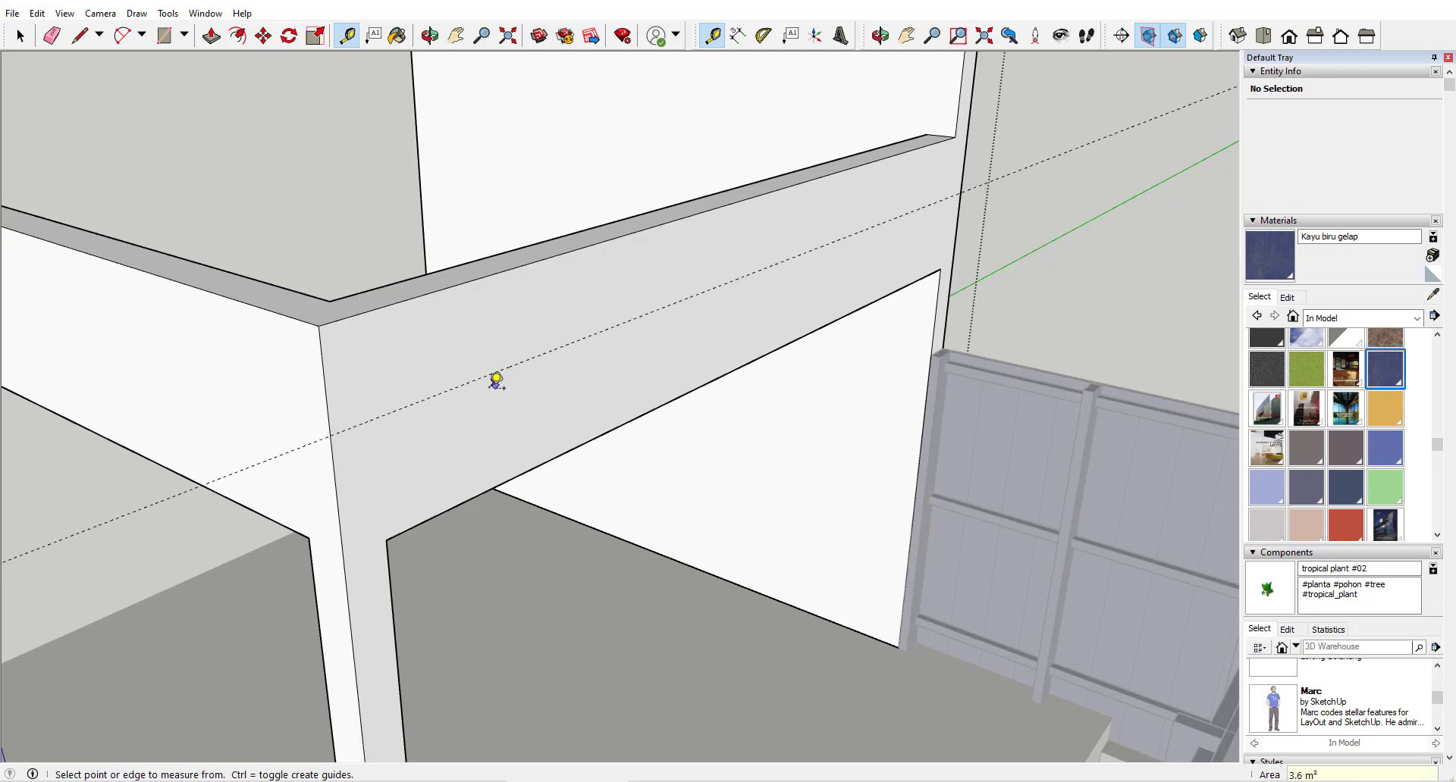
middle_drag(496, 381, 547, 159)
key(p)
drag(547, 159, 585, 71)
middle_drag(584, 71, 502, 293)
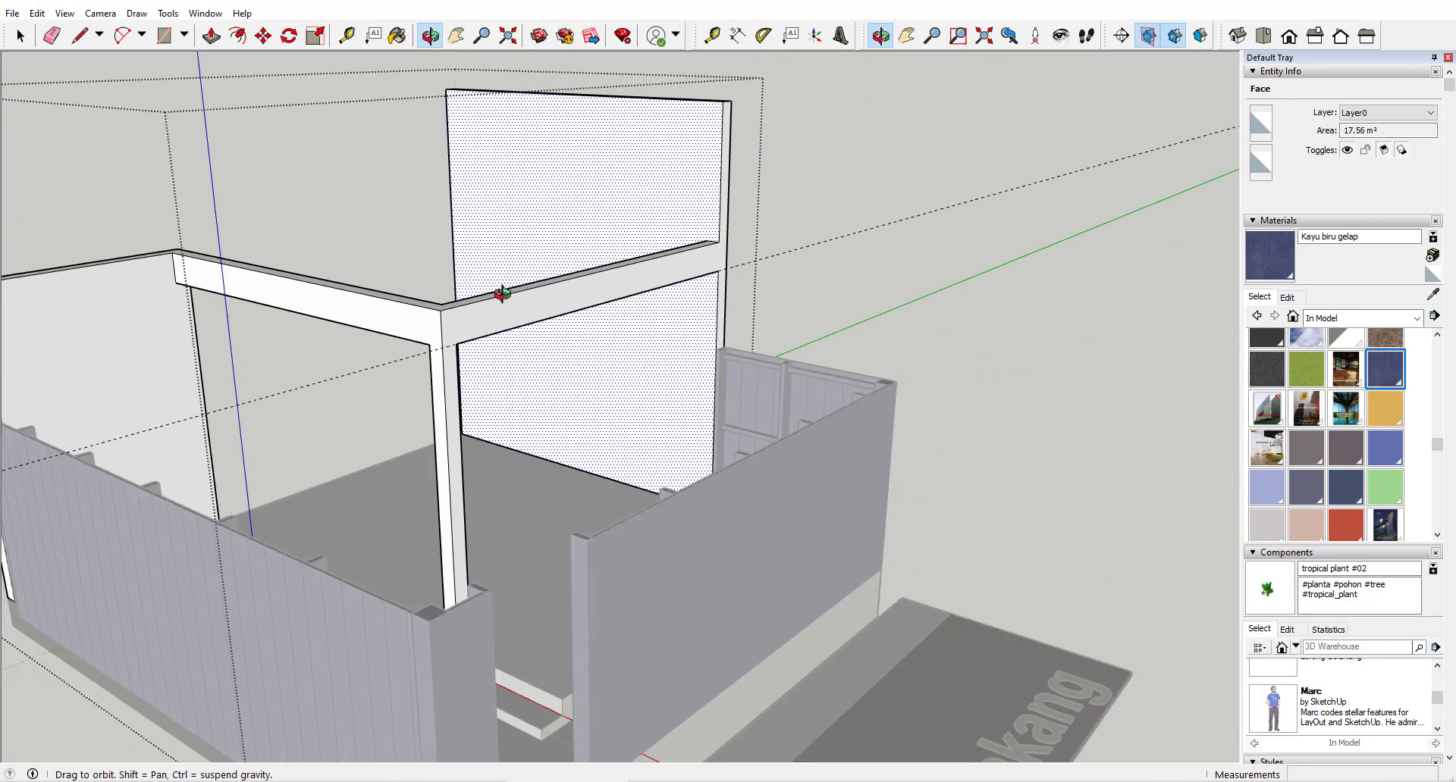
key(space)
click(800, 275)
Reopen the walls group and outline the beam's end above the corner column with lines along the column's inner side and the beam's underside.
middle_drag(799, 276, 702, 627)
scroll(702, 626, down, 3)
scroll(510, 462, up, 4)
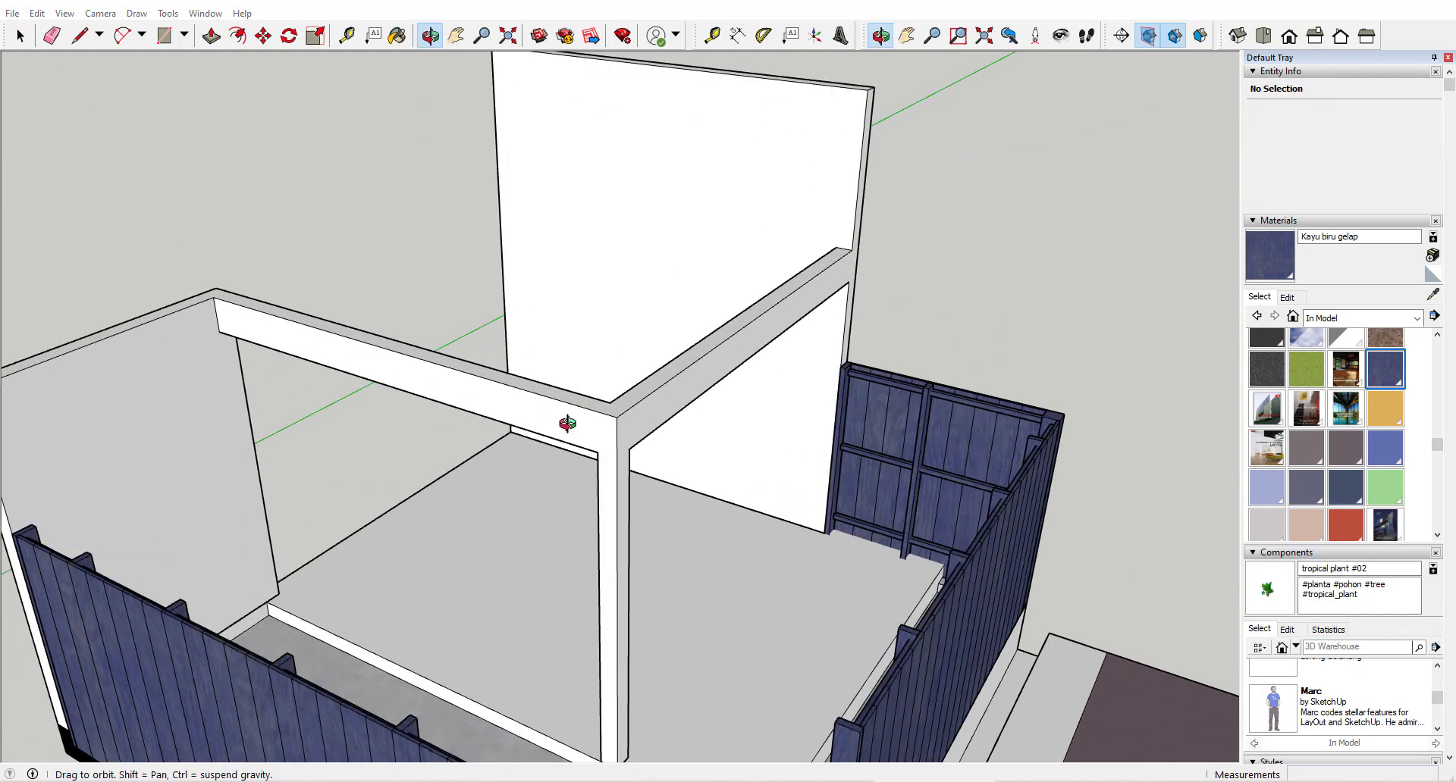
scroll(567, 423, up, 1)
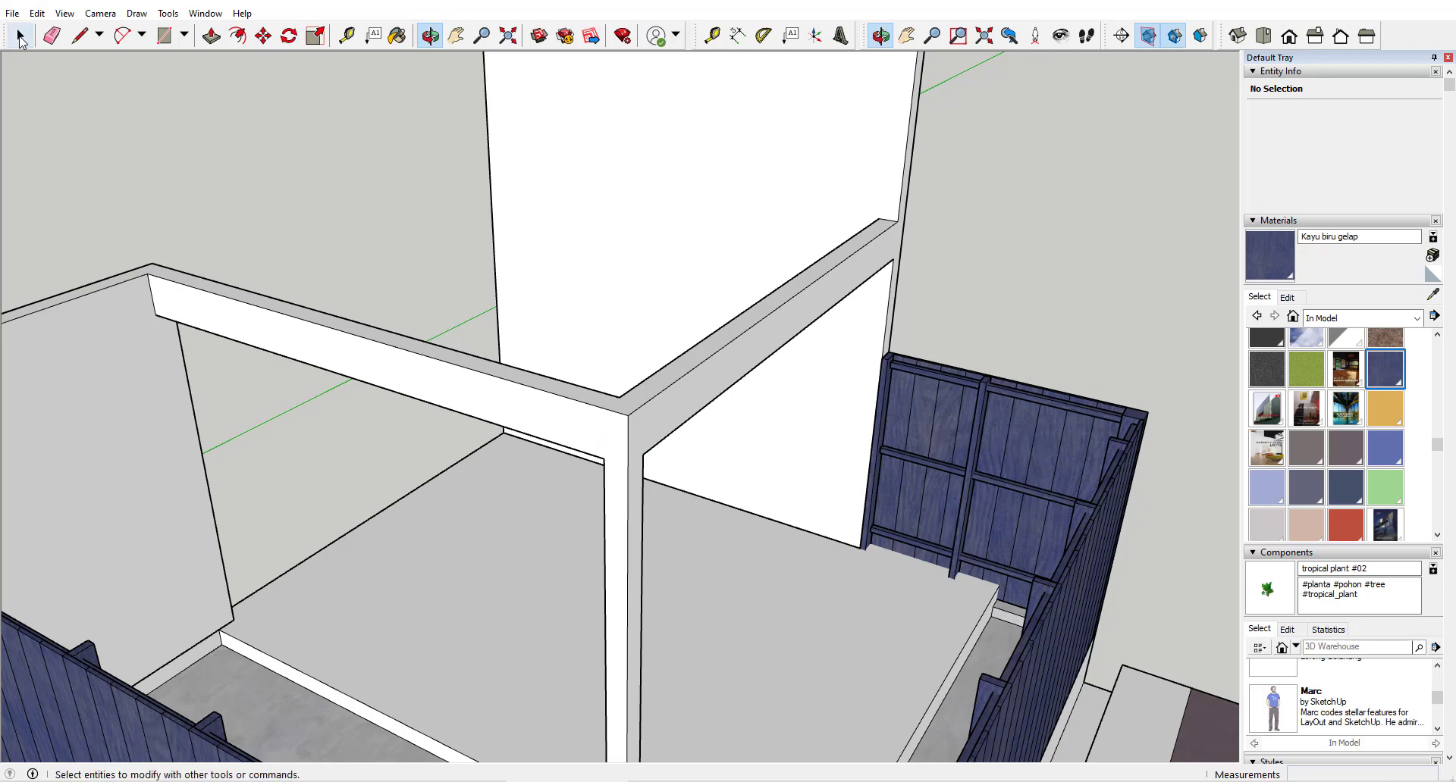
click(21, 42)
scroll(614, 455, up, 2)
key(l)
key(space)
double_click(601, 461)
key(l)
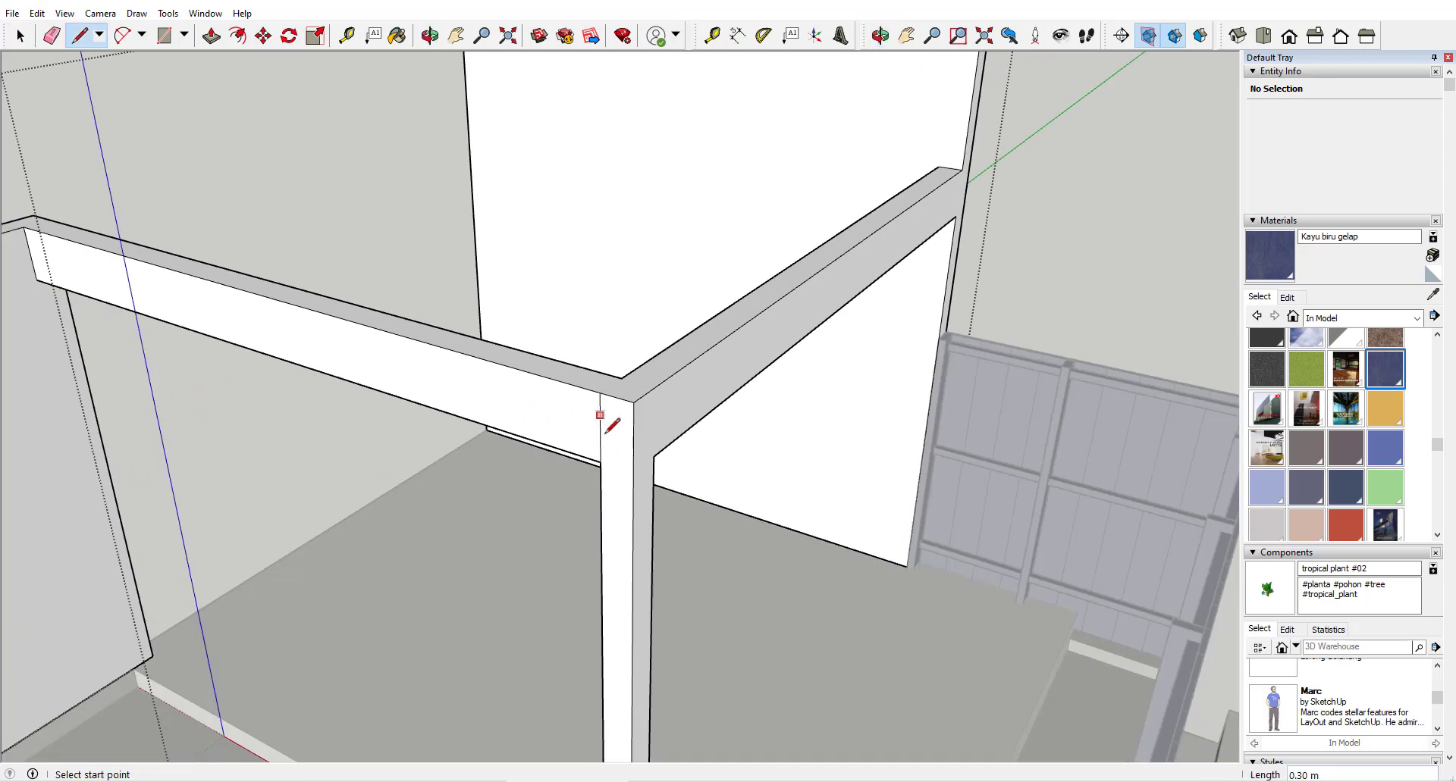
click(633, 472)
Extrude the outlined beam end outward past the corner column by about 1.87 m.
key(p)
click(606, 437)
scroll(403, 565, down, 3)
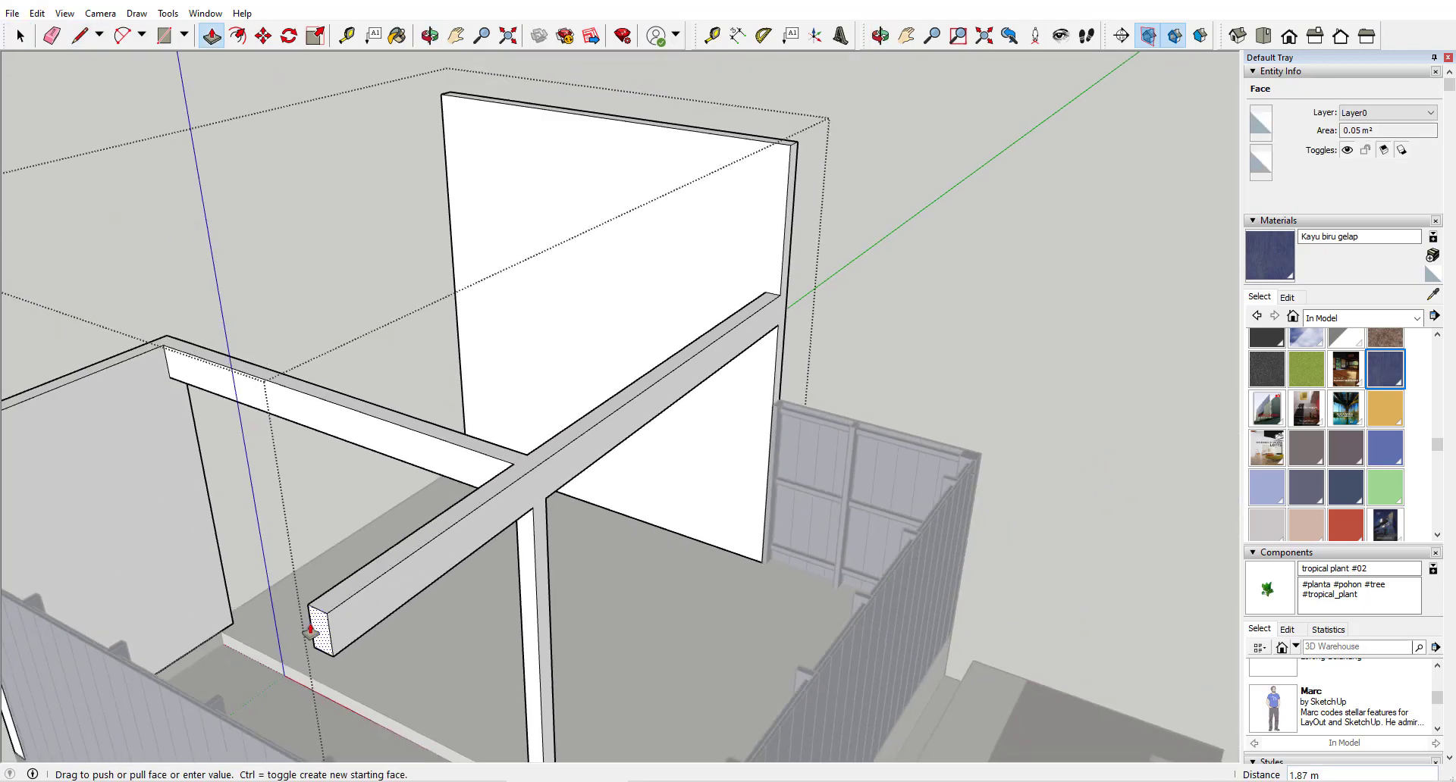
click(310, 630)
Extrude the crossing beam's end face outward past the corner column by 1.7 m.
key(o)
scroll(495, 491, up, 3)
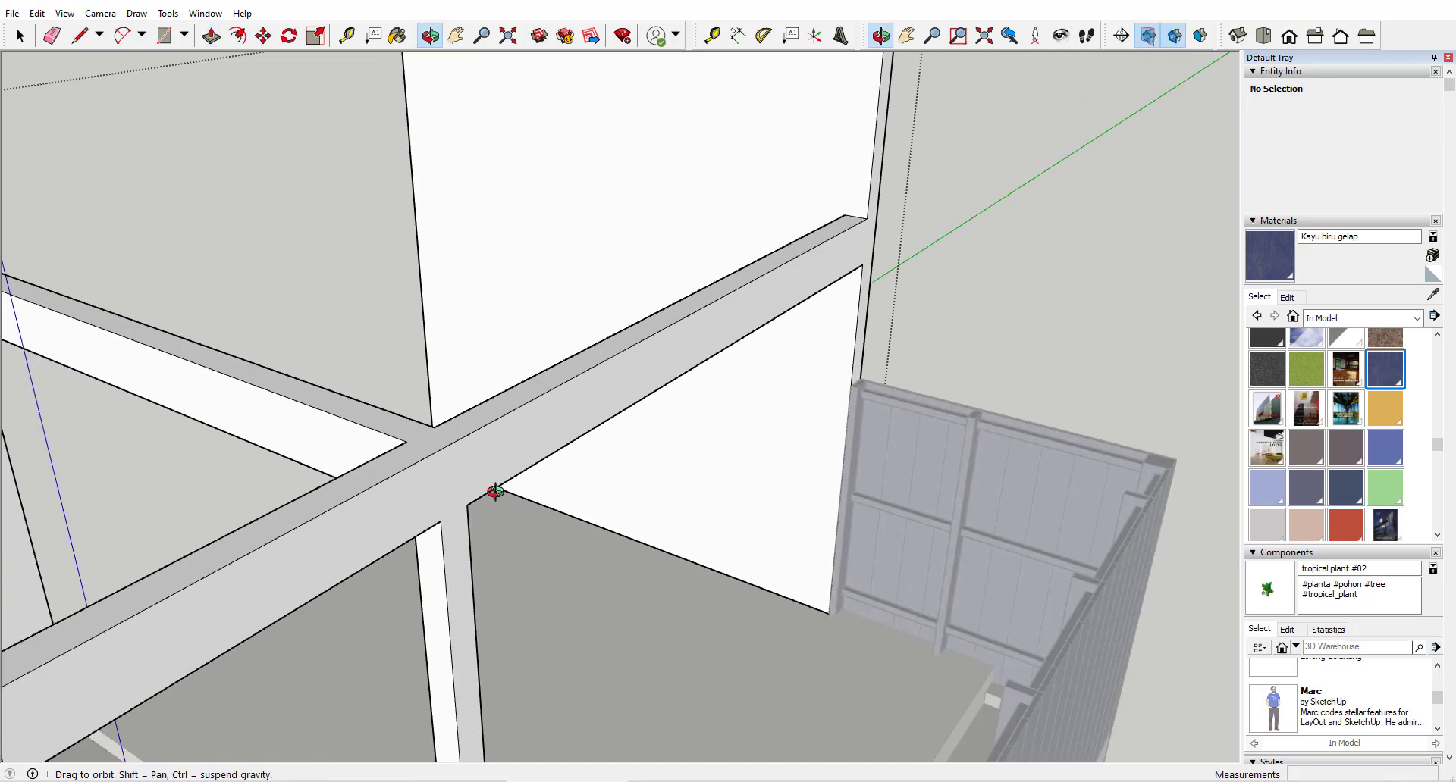
key(p)
click(449, 507)
text(1.7)
key(Return)
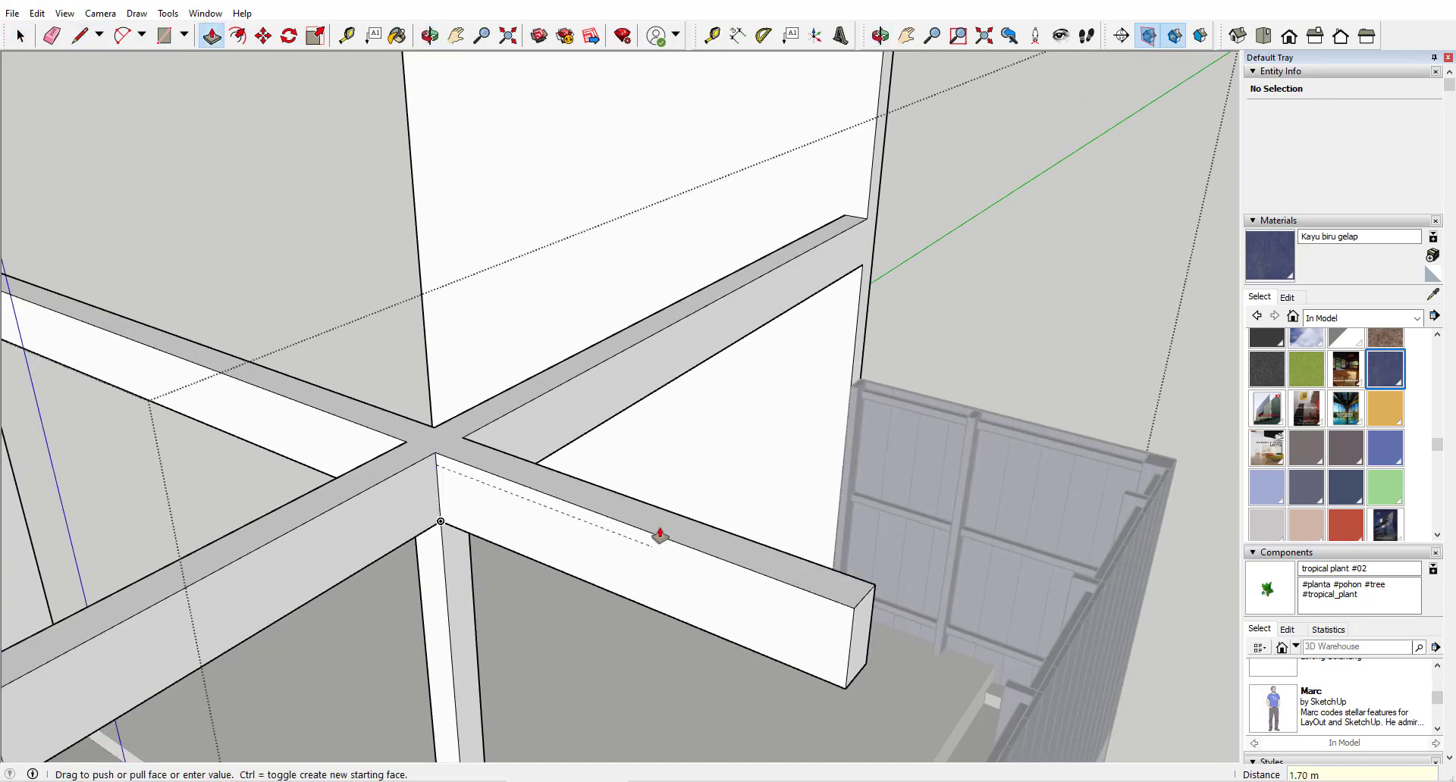
Copy the 1.7 m beam's end edge 0.15 m inward and extrude the strip until level with the other extended beam's end.
scroll(660, 536, down, 1)
middle_drag(660, 536, 701, 519)
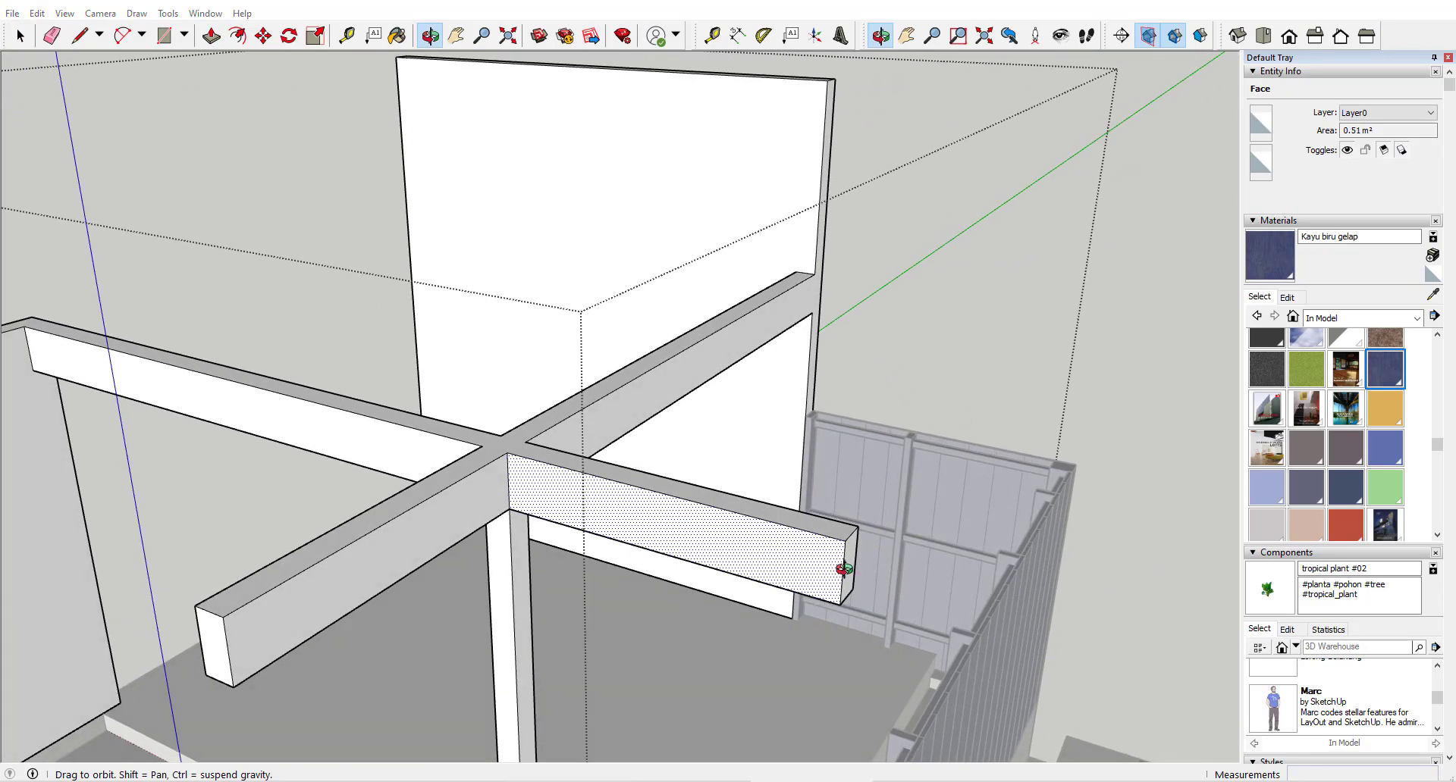
text(m.15)
key(Return)
key(space)
key(p)
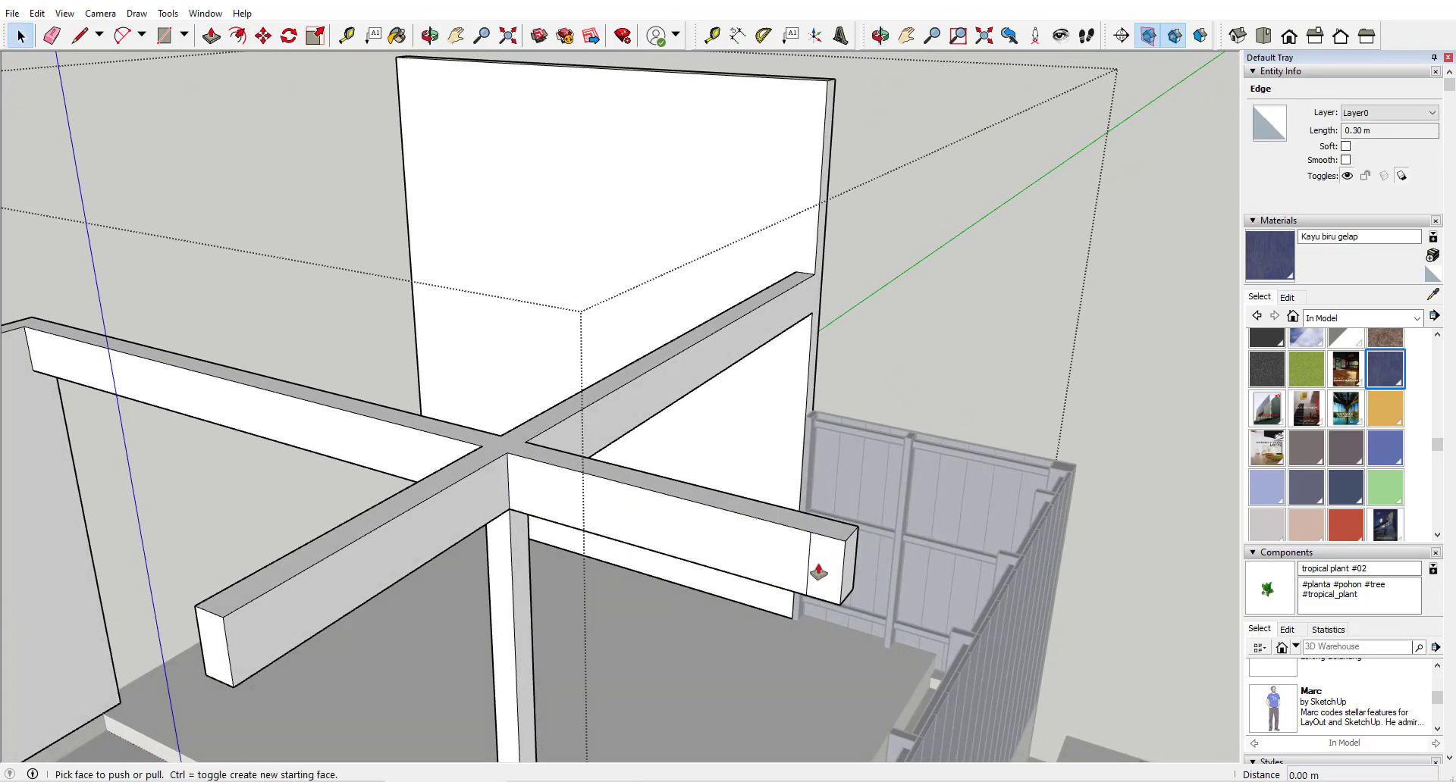
click(816, 569)
click(234, 624)
Copy the other extended beam's end edge inward, extrude the strip to meet the new outer beam, and delete the leftover corner edge.
shift+middle_drag(235, 624, 318, 499)
key(space)
click(312, 527)
key(m)
key(ctrl)
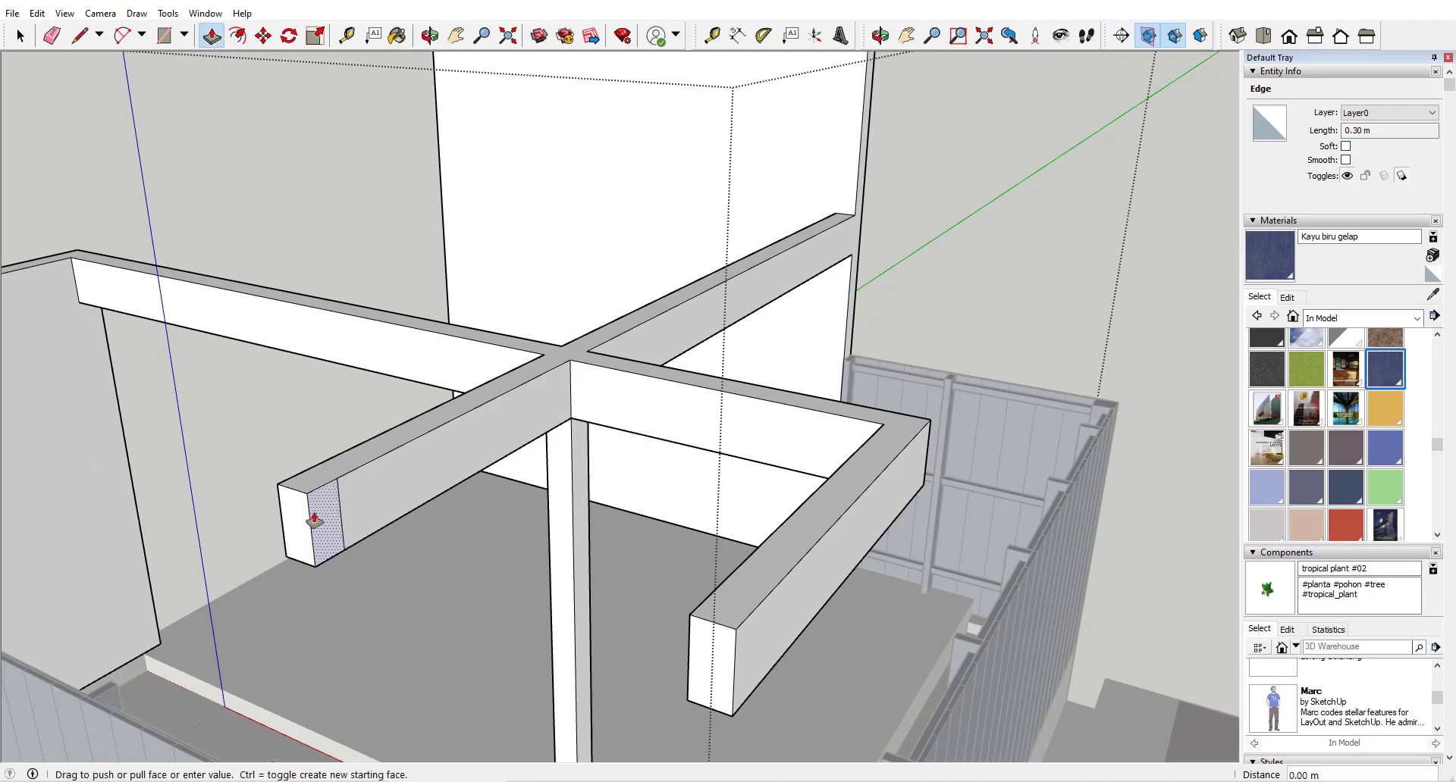
click(689, 636)
key(space)
click(690, 641)
key(Delete)
Copy the extended beam's end edge 0.15 m inward on its opposite side and extrude the strip to the lower wall's end.
middle_drag(559, 611, 1118, 557)
key(m)
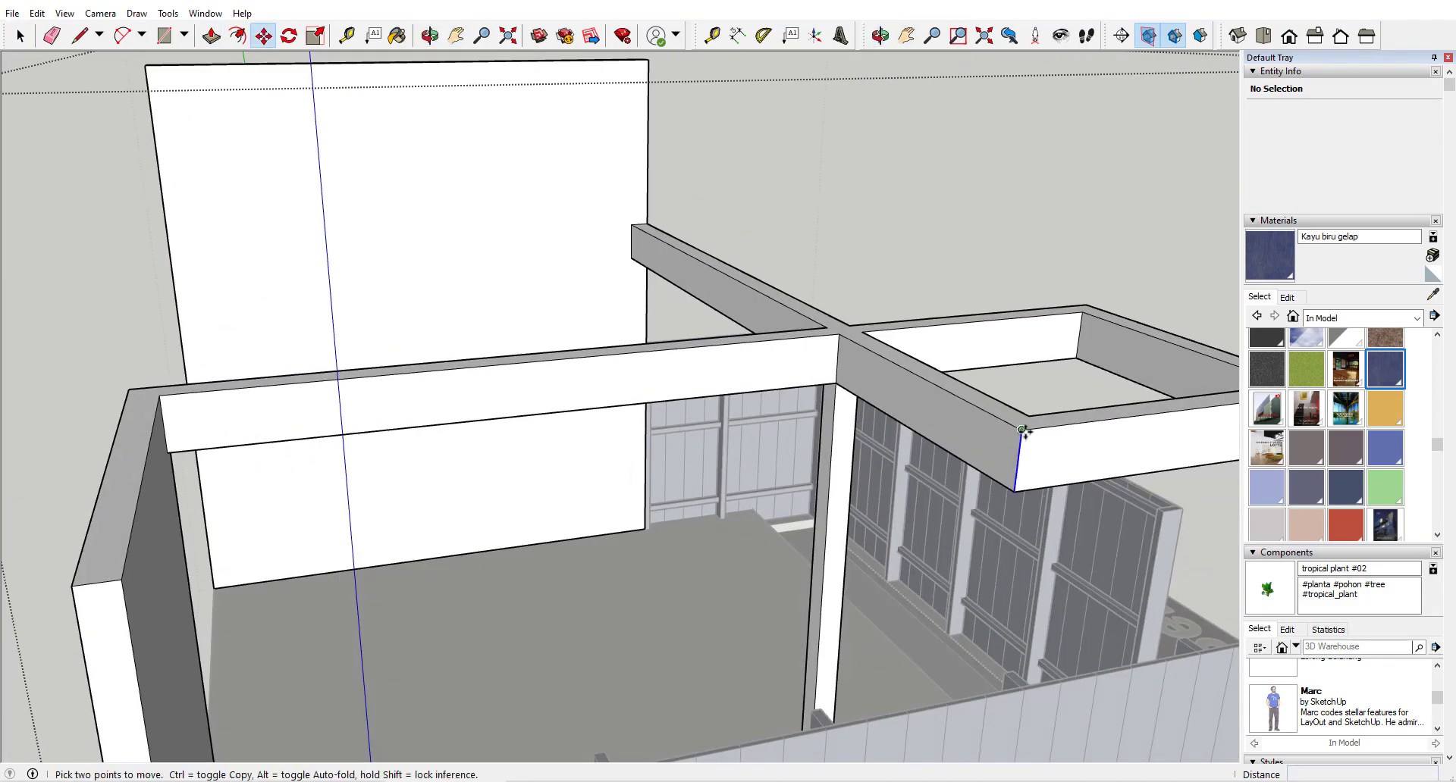
key(ctrl)
click(1022, 431)
text(.15)
key(Return)
key(p)
click(1000, 455)
click(133, 543)
Copy the end edge of the other extended beam 0.15 m inward and extrude the strip level with the tall wall's end.
middle_drag(1218, 412, 2, 567)
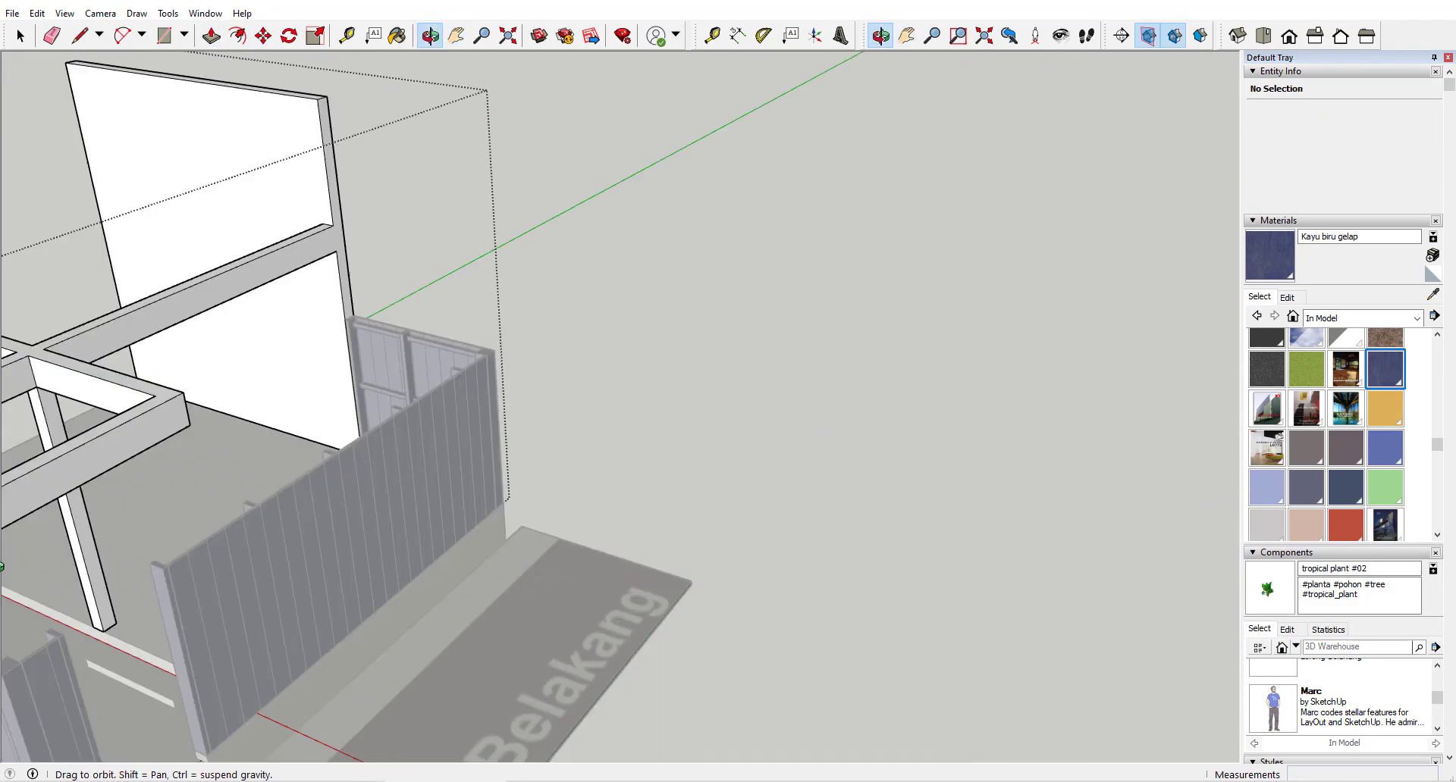
middle_drag(759, 318, 442, 250)
key(space)
click(278, 310)
click(265, 317)
key(m)
key(ctrl)
click(268, 305)
text(.15)
key(Return)
key(p)
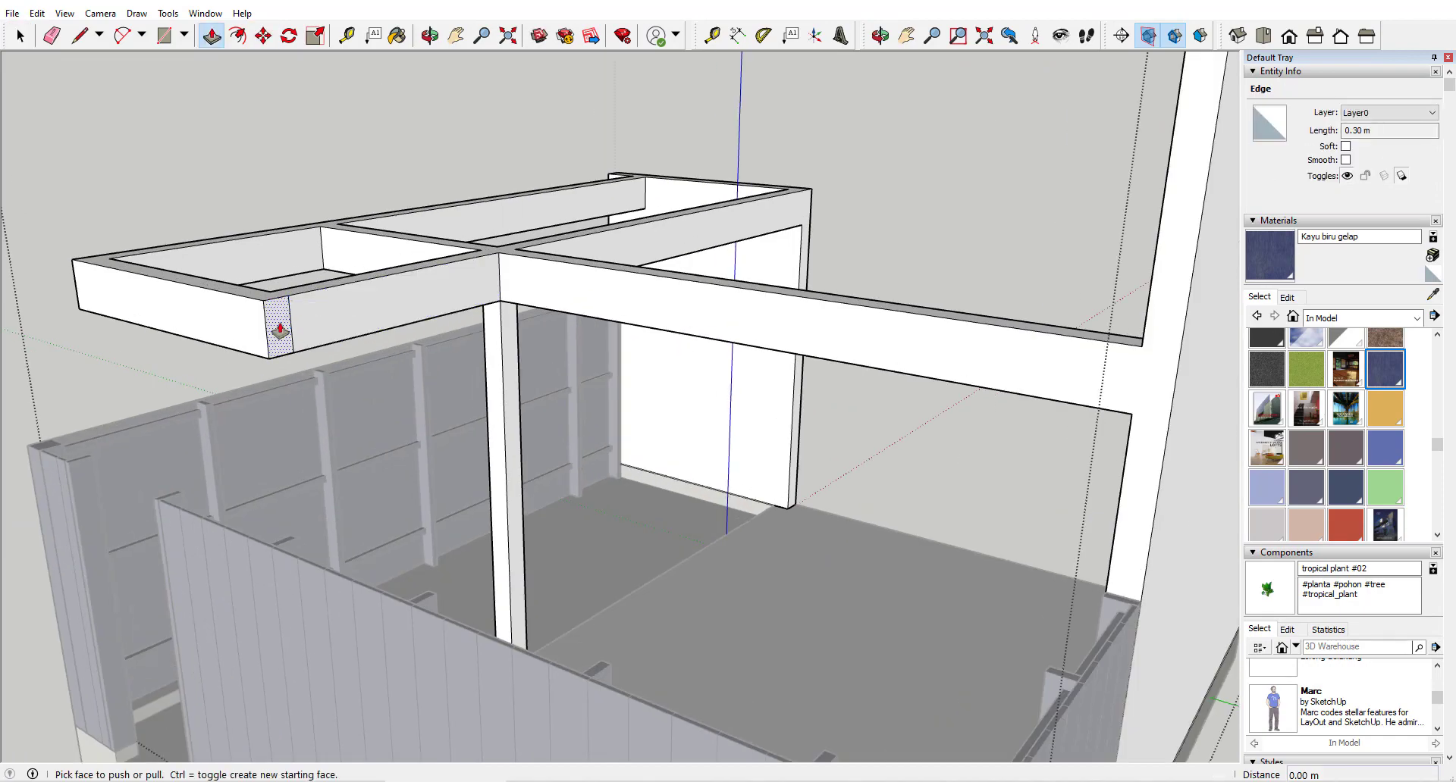
click(281, 331)
click(1193, 280)
Copy the free end edge of the outer beam beside the tall wall 0.15 m inward along its inner face.
middle_drag(1193, 280, 797, 391)
key(space)
click(141, 535)
key(m)
key(ctrl)
click(135, 506)
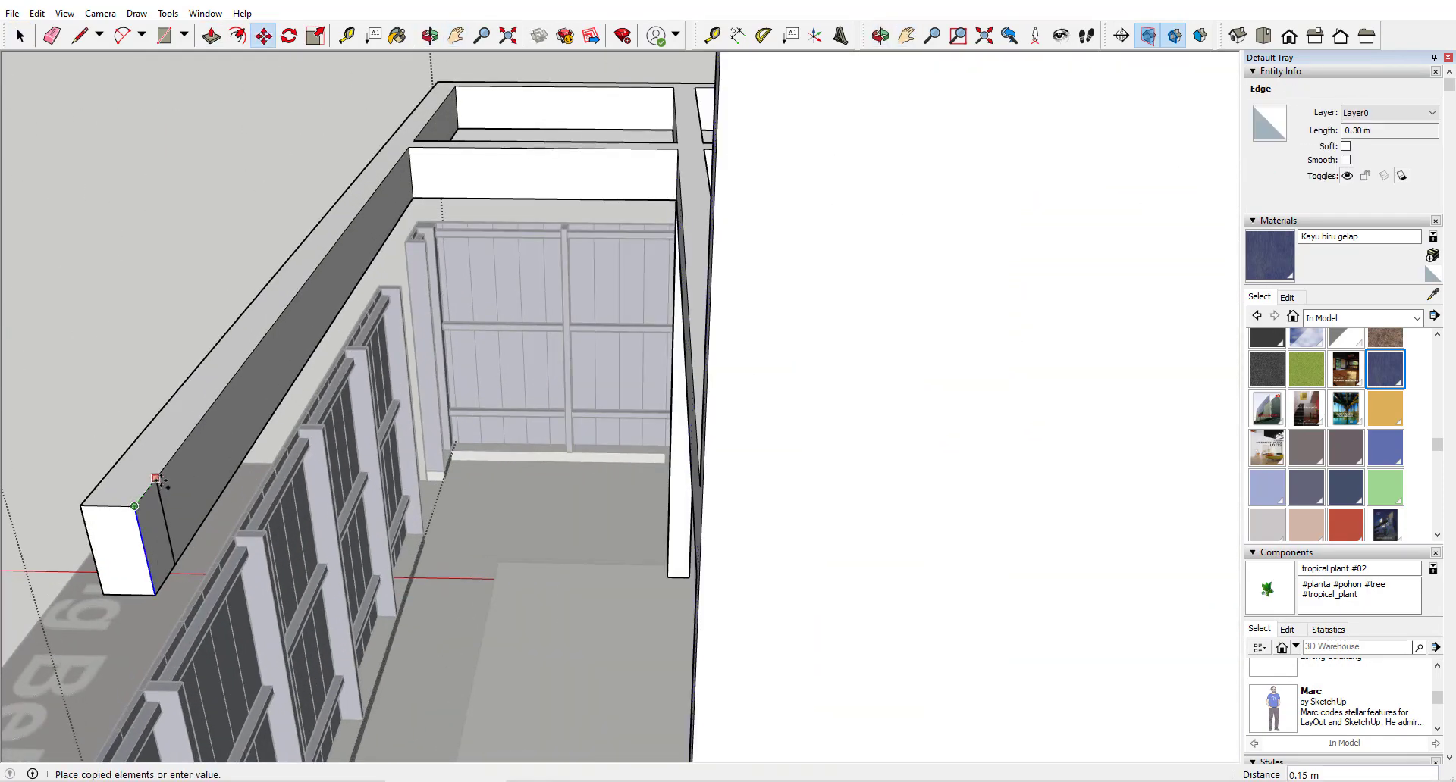
text(.15)
key(Return)
Extrude the new end strip across to the wall to close the outer beam frame, and delete the leftover edge.
key(p)
click(155, 536)
click(702, 510)
key(space)
click(700, 557)
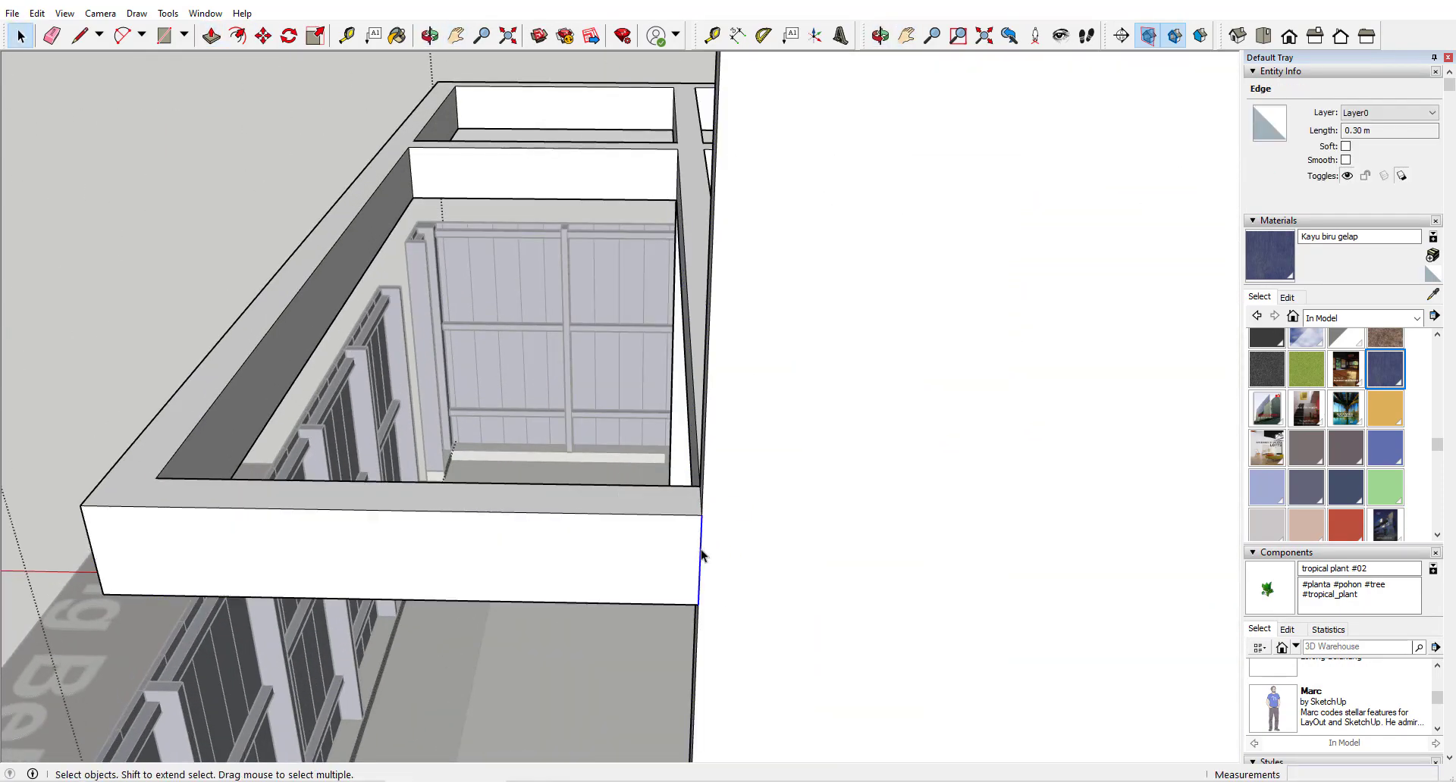
key(Delete)
Outline the beam's section on the lower wall's end face with lines from the existing beam's underside.
scroll(700, 559, down, 3)
middle_drag(695, 565, 1028, 414)
key(l)
click(1012, 418)
click(1018, 370)
key(space)
key(l)
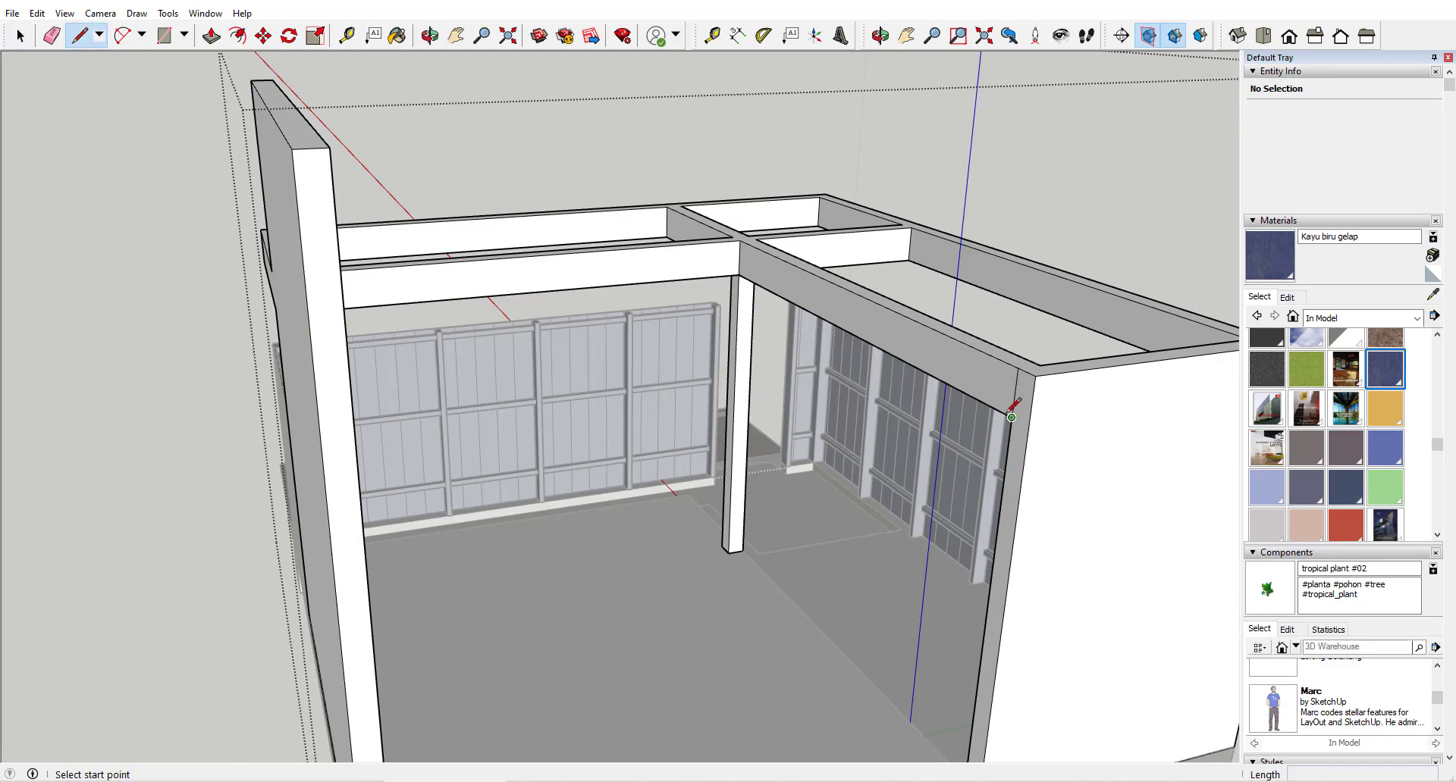
click(1011, 418)
click(1029, 425)
Extrude the outlined section 3.70 m to the tall wall as a connecting beam, and delete the leftover edge.
key(p)
click(1022, 405)
middle_drag(866, 452, 335, 458)
click(267, 426)
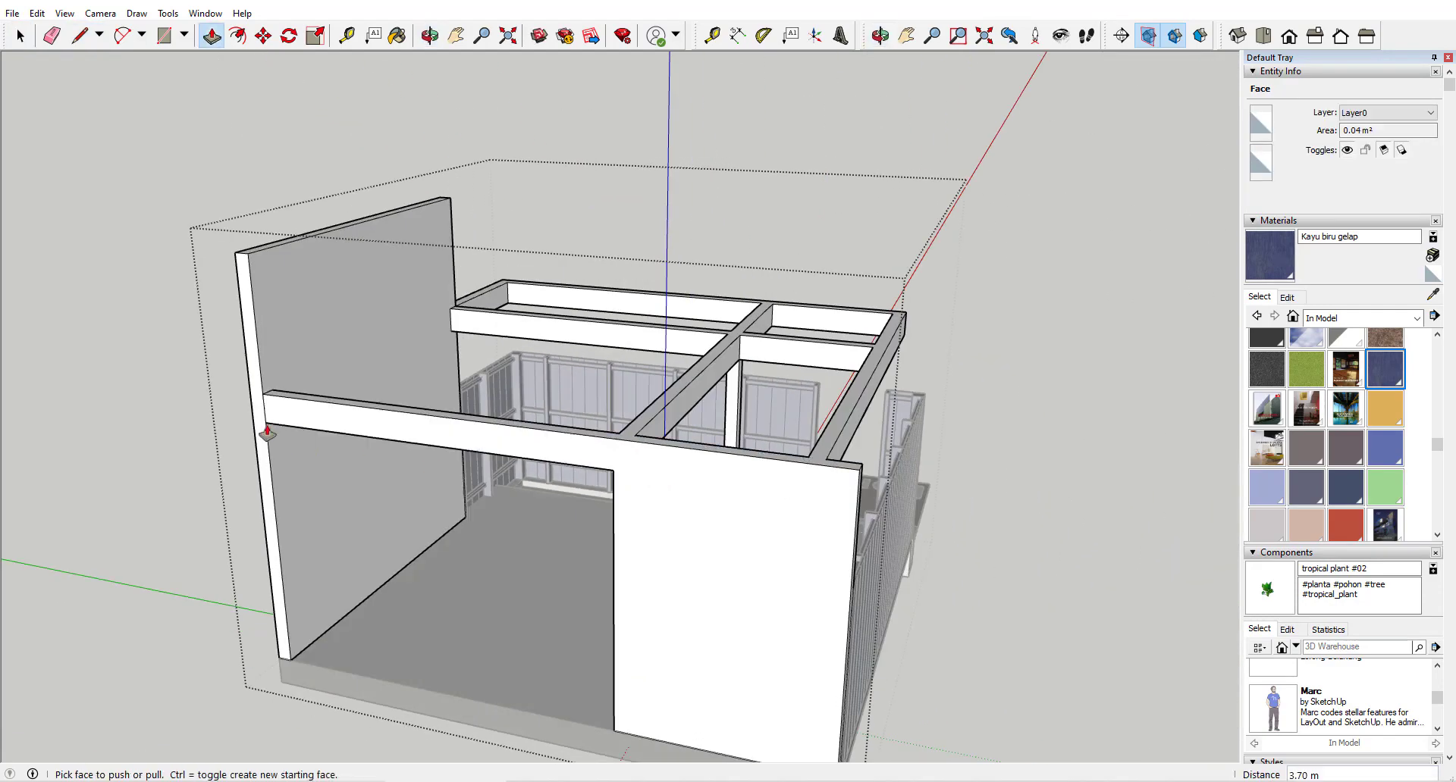
key(space)
click(265, 410)
key(Delete)
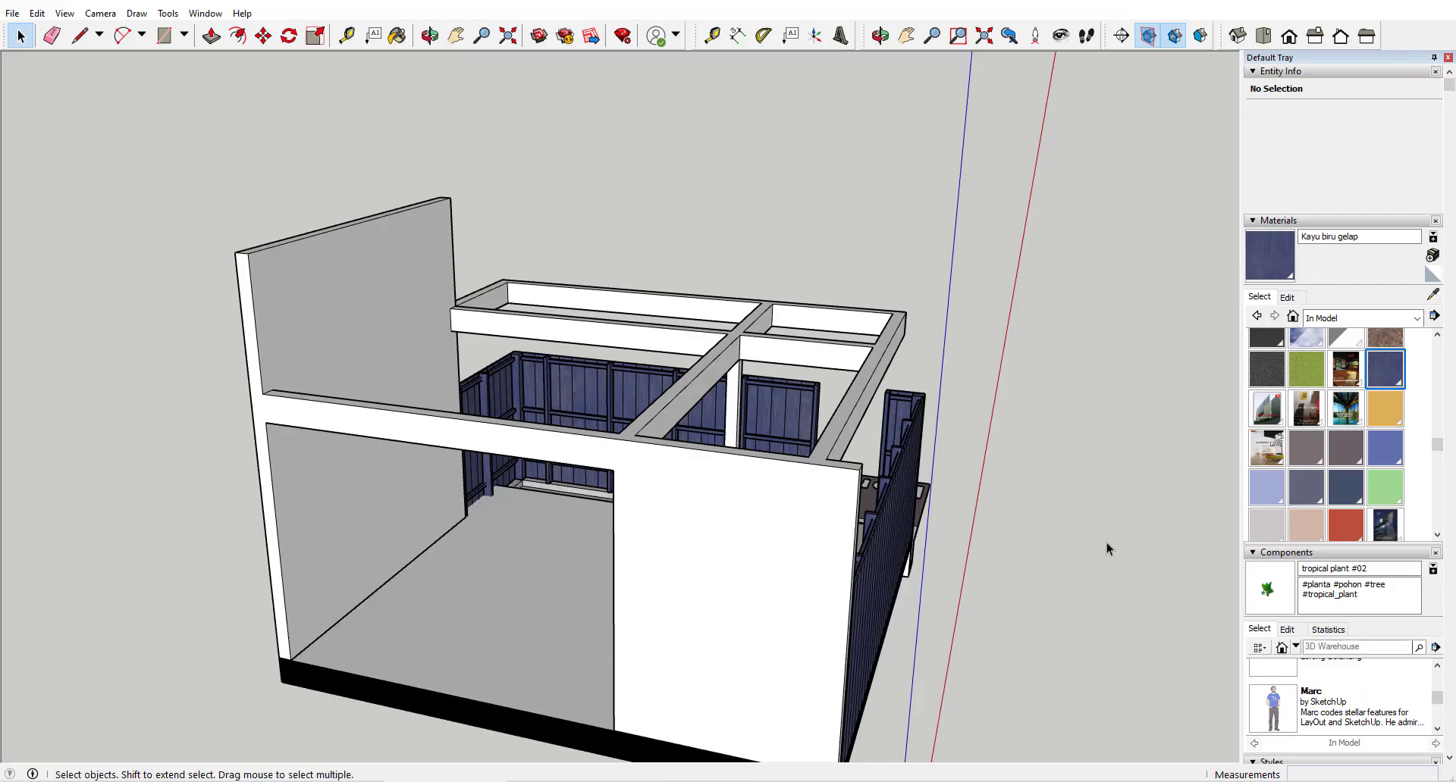
Draw a rectangle filling the bay between the inner beams beside the corner column, and group it.
drag(677, 432, 670, 447)
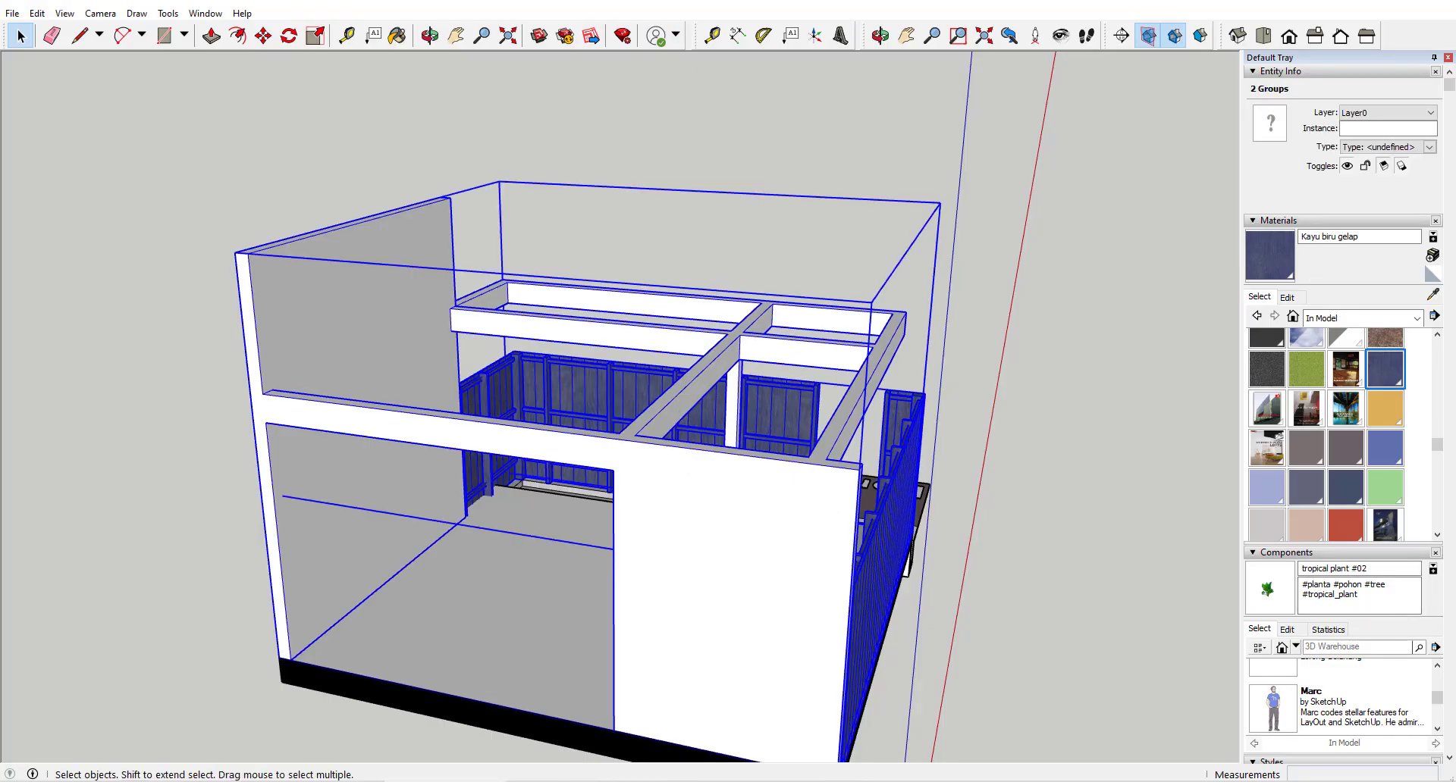
middle_drag(734, 242, 619, 542)
scroll(610, 560, up, 3)
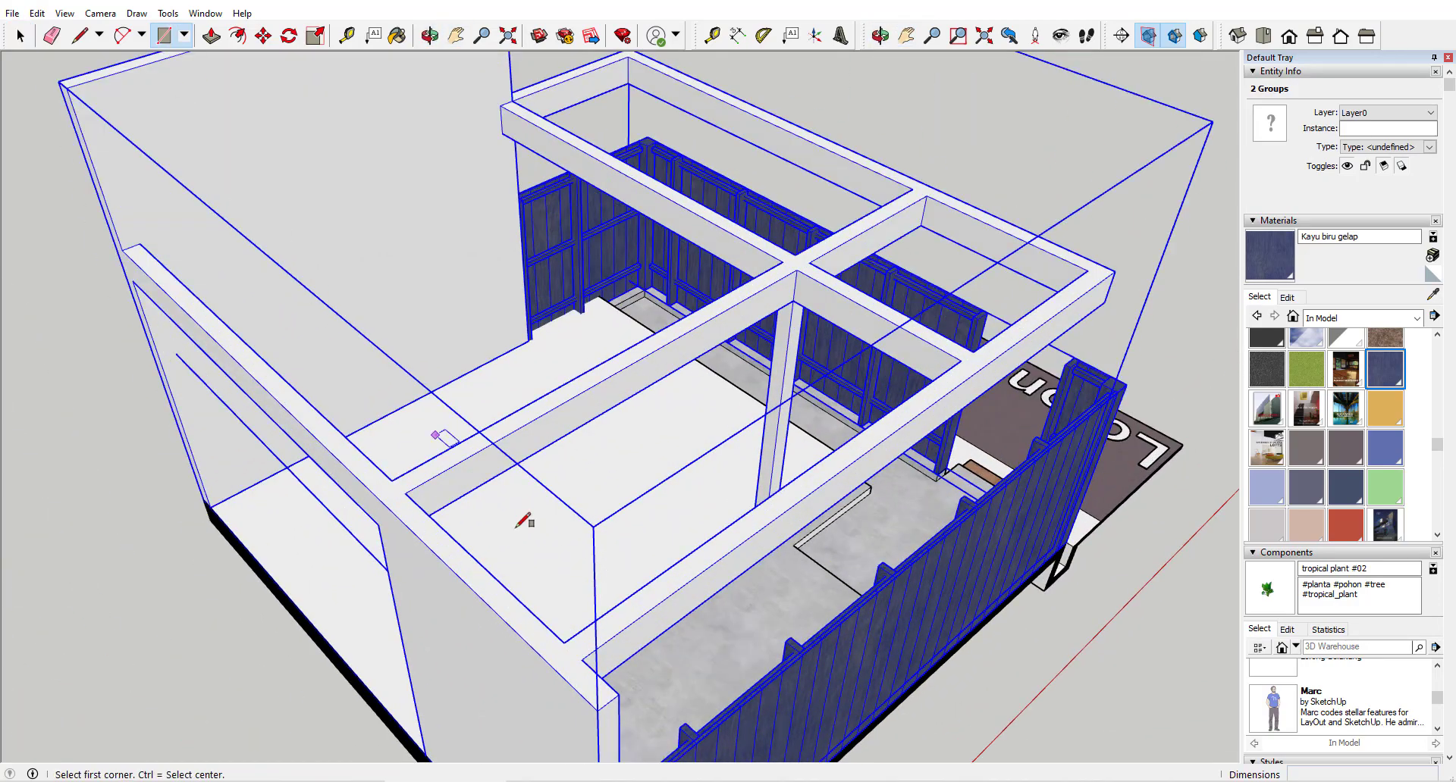
click(796, 270)
key(space)
double_click(690, 422)
key(ctrl+g)
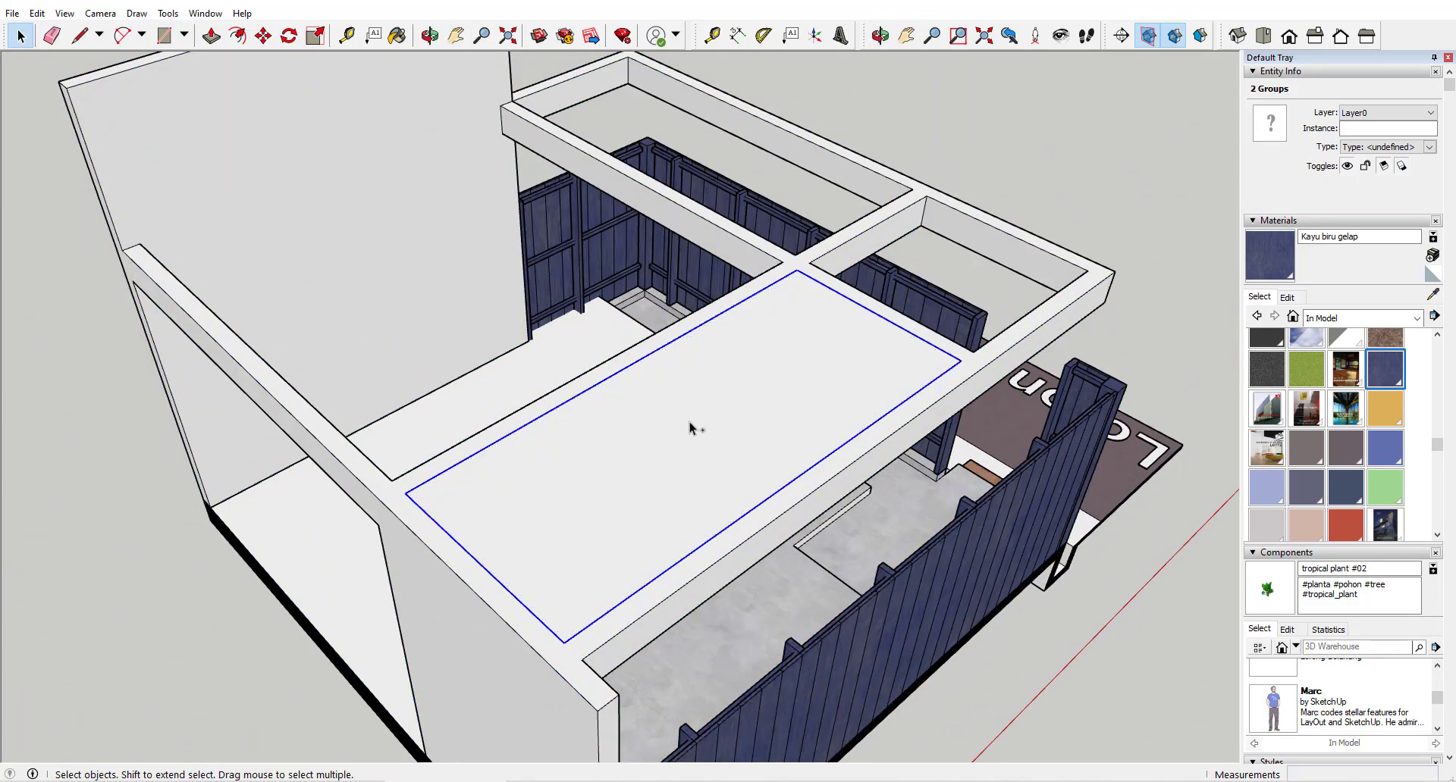
Extrude the grouped rectangle into a thin ceiling slab and close the group.
double_click(687, 435)
key(p)
click(714, 435)
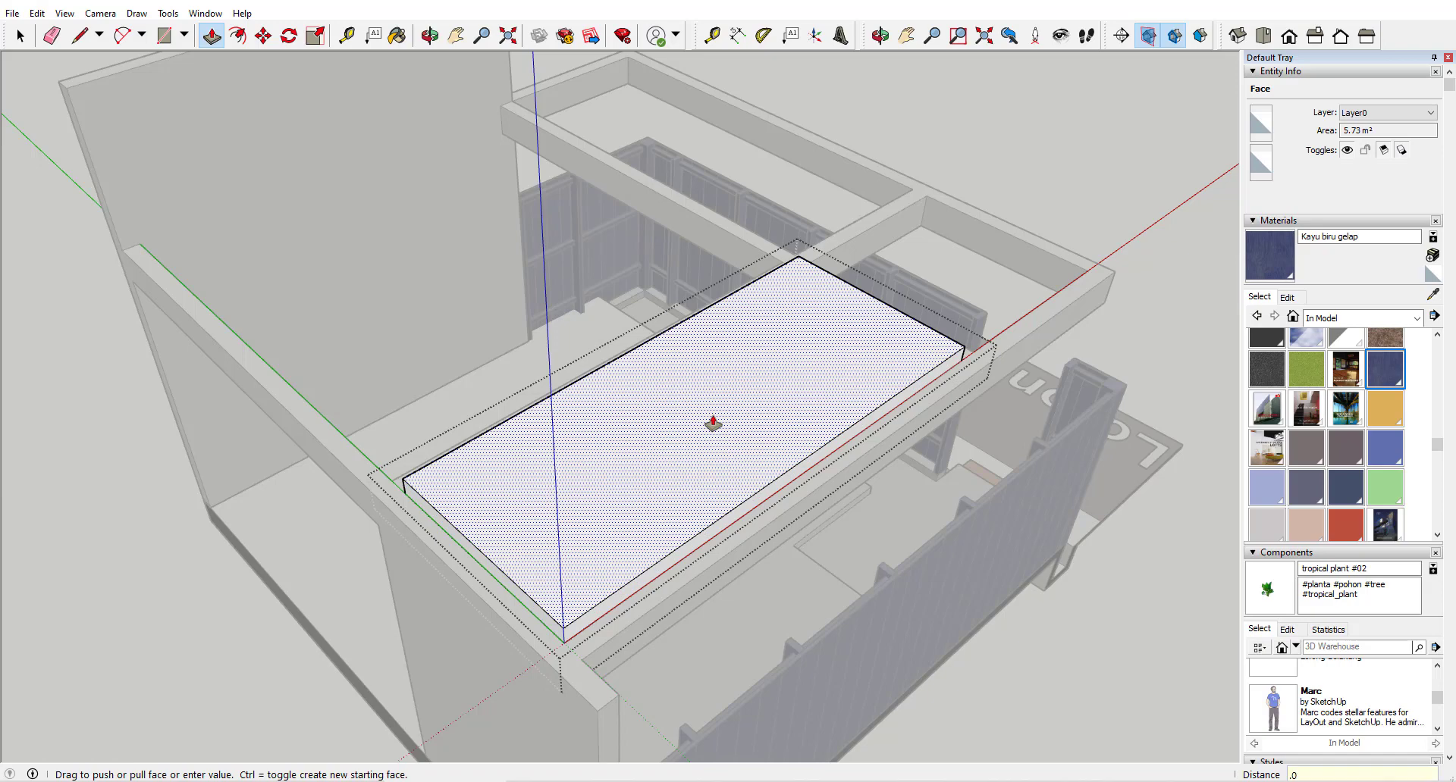
key(Return)
key(space)
click(982, 310)
Move the ceiling slab by its corner down to the underside of the outer beam frame's corner.
click(942, 348)
middle_drag(965, 361, 402, 300)
key(m)
click(754, 257)
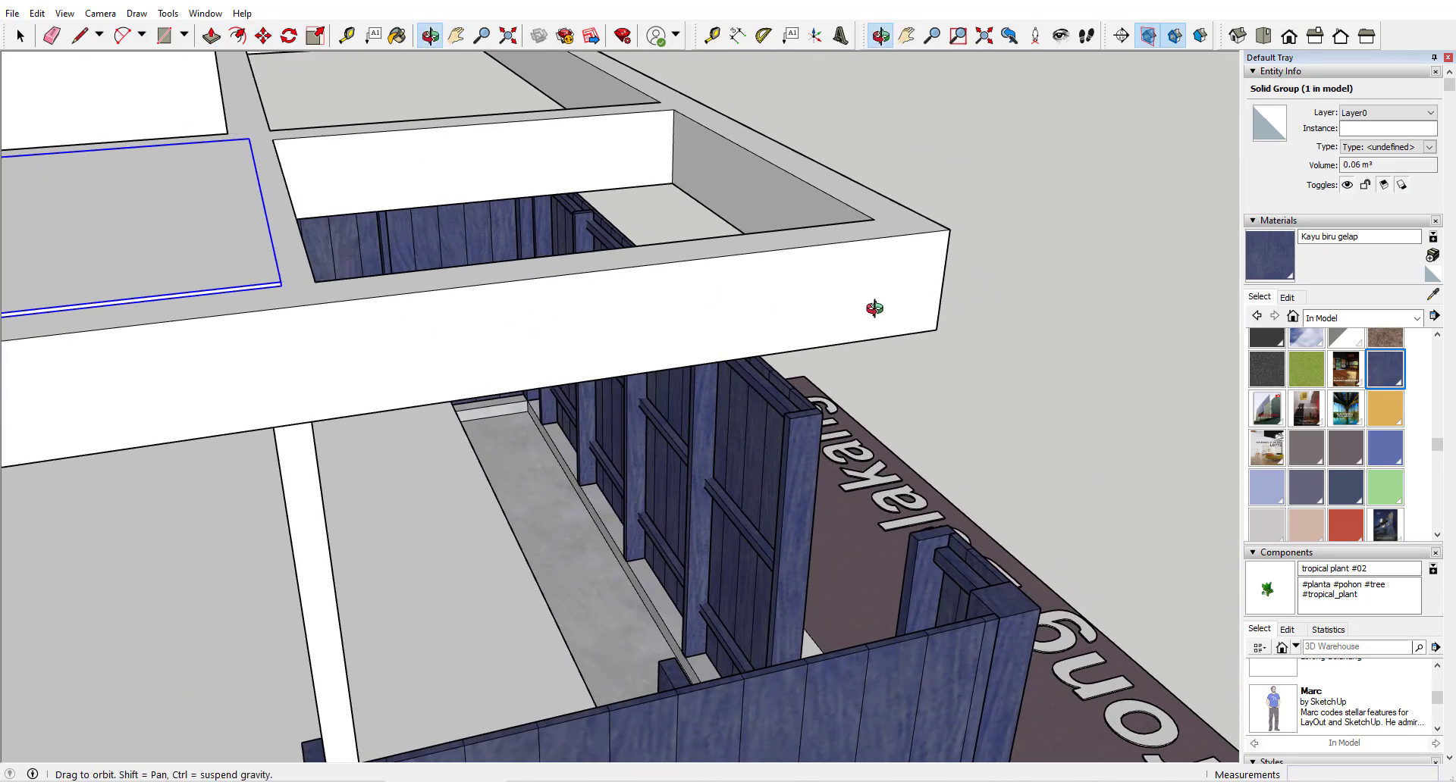
middle_drag(965, 308, 919, 357)
click(927, 368)
Open the ceiling slab group and extend the slab's side across the room toward the tall wall.
scroll(866, 386, down, 7)
middle_drag(513, 402, 886, 161)
scroll(881, 176, up, 2)
key(space)
double_click(873, 201)
key(p)
click(827, 200)
scroll(599, 220, down, 4)
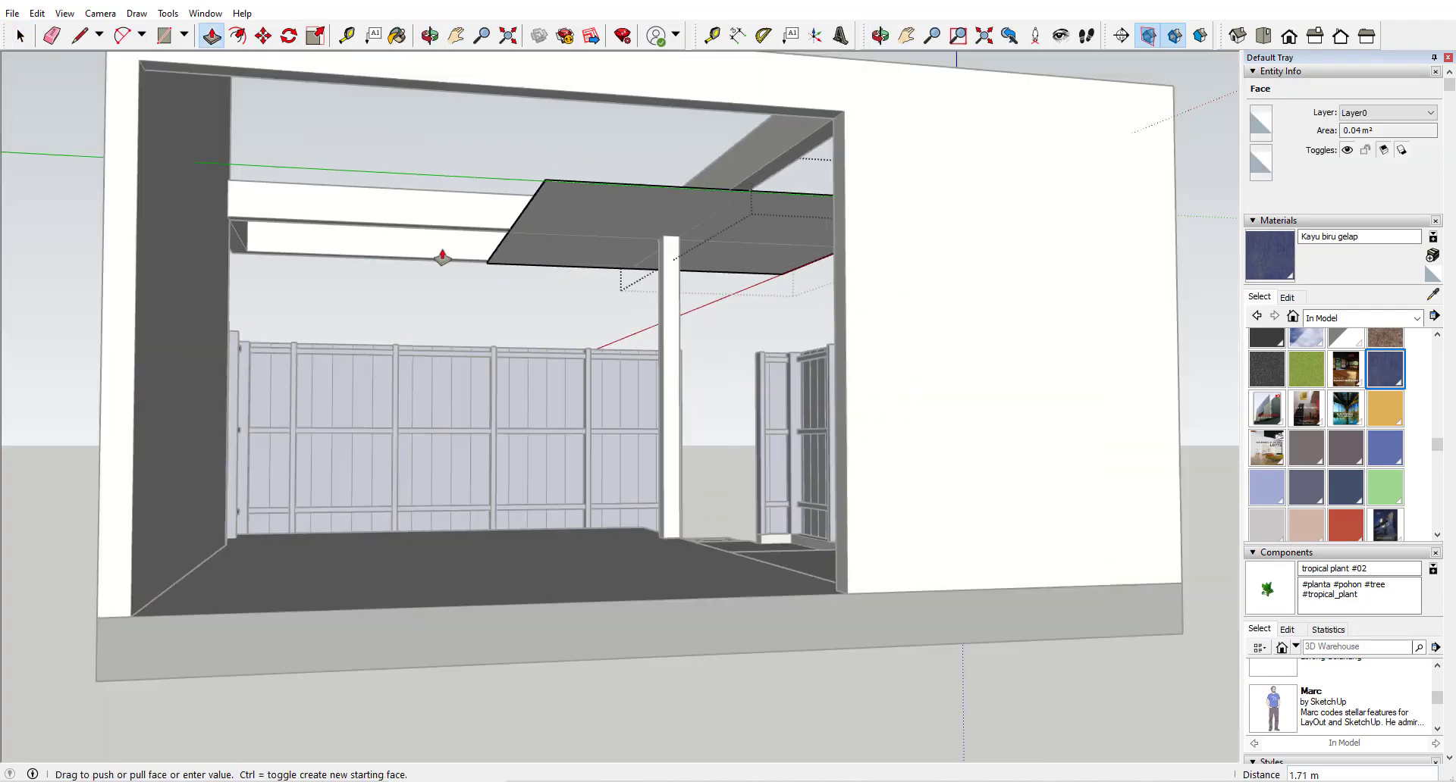
click(216, 232)
Extend the ceiling slab's adjacent side across the room to the rear beam.
middle_drag(228, 234, 663, 227)
scroll(643, 253, up, 4)
key(space)
key(p)
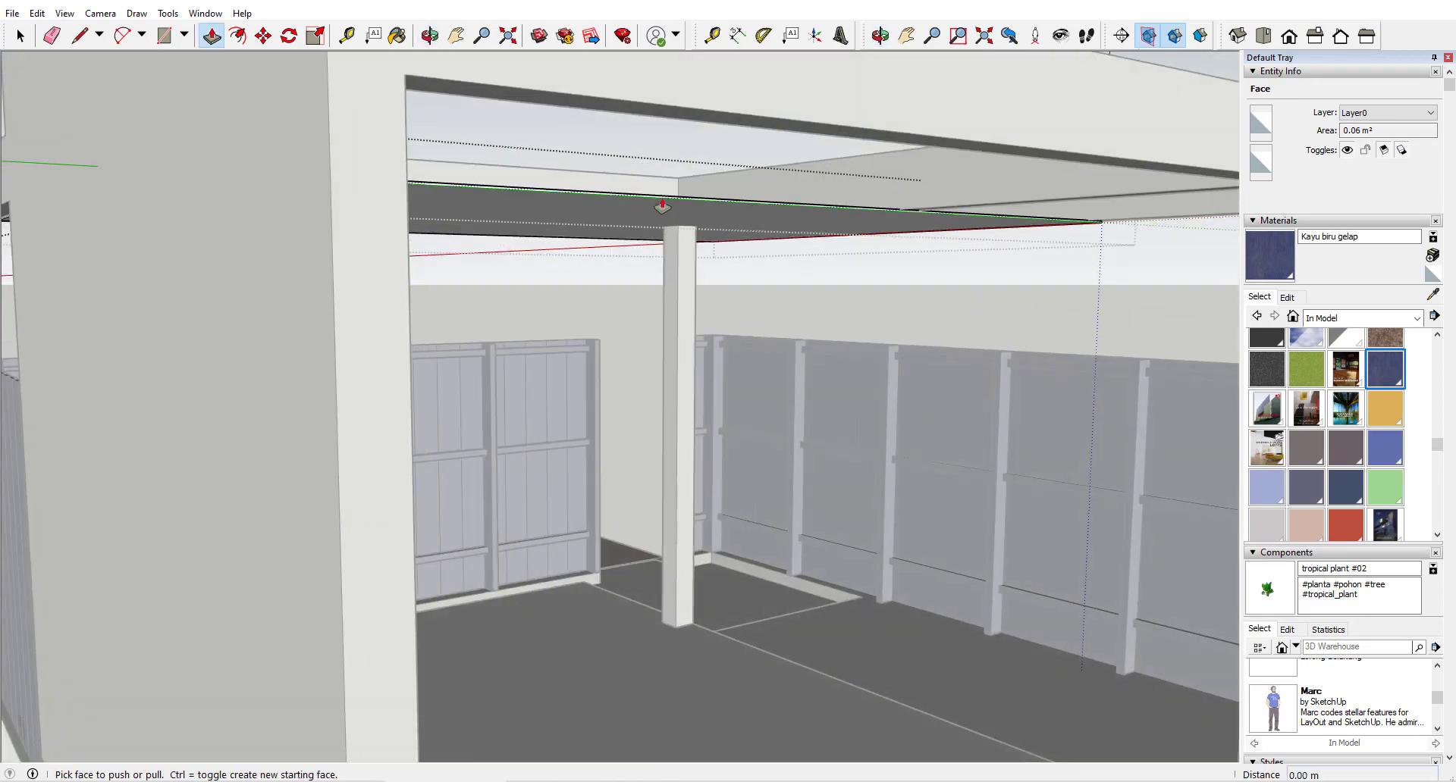
drag(705, 202, 710, 210)
click(780, 121)
scroll(779, 162, down, 6)
middle_drag(758, 167, 633, 189)
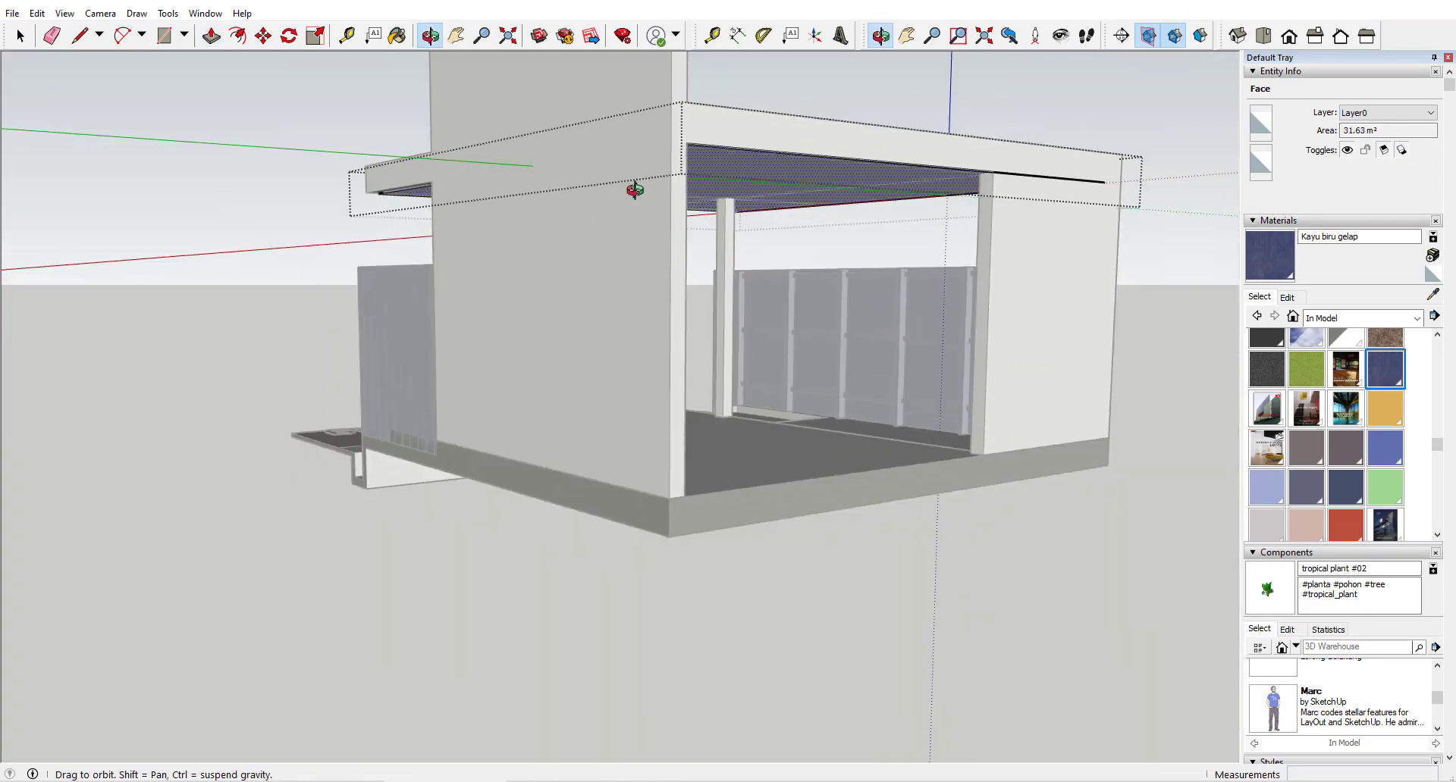
Adjust the slab's rear side to the inner corner of the rear wall and close the group.
scroll(1013, 155, up, 4)
middle_drag(1013, 155, 840, 180)
scroll(976, 148, up, 3)
key(l)
scroll(974, 138, down, 2)
key(p)
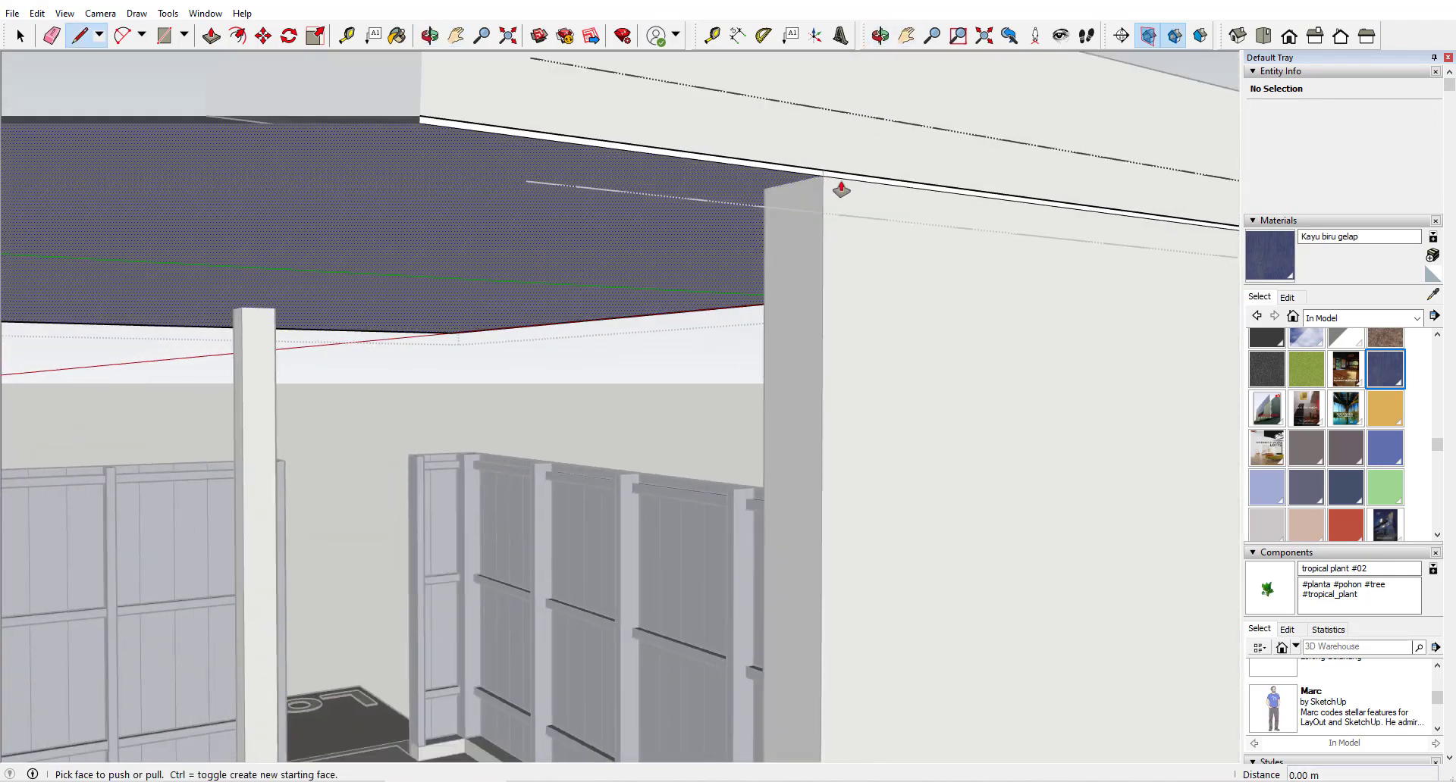
drag(838, 188, 764, 220)
key(space)
click(865, 243)
Reopen the ceiling slab group and align its remaining side with the wall opening's inner edge.
middle_drag(770, 222, 975, 270)
scroll(758, 250, up, 2)
double_click(708, 262)
key(p)
click(704, 241)
click(889, 247)
Split the slab's side with a short line at the wall corner and extrude the portion under the beam 0.15 m outward.
key(l)
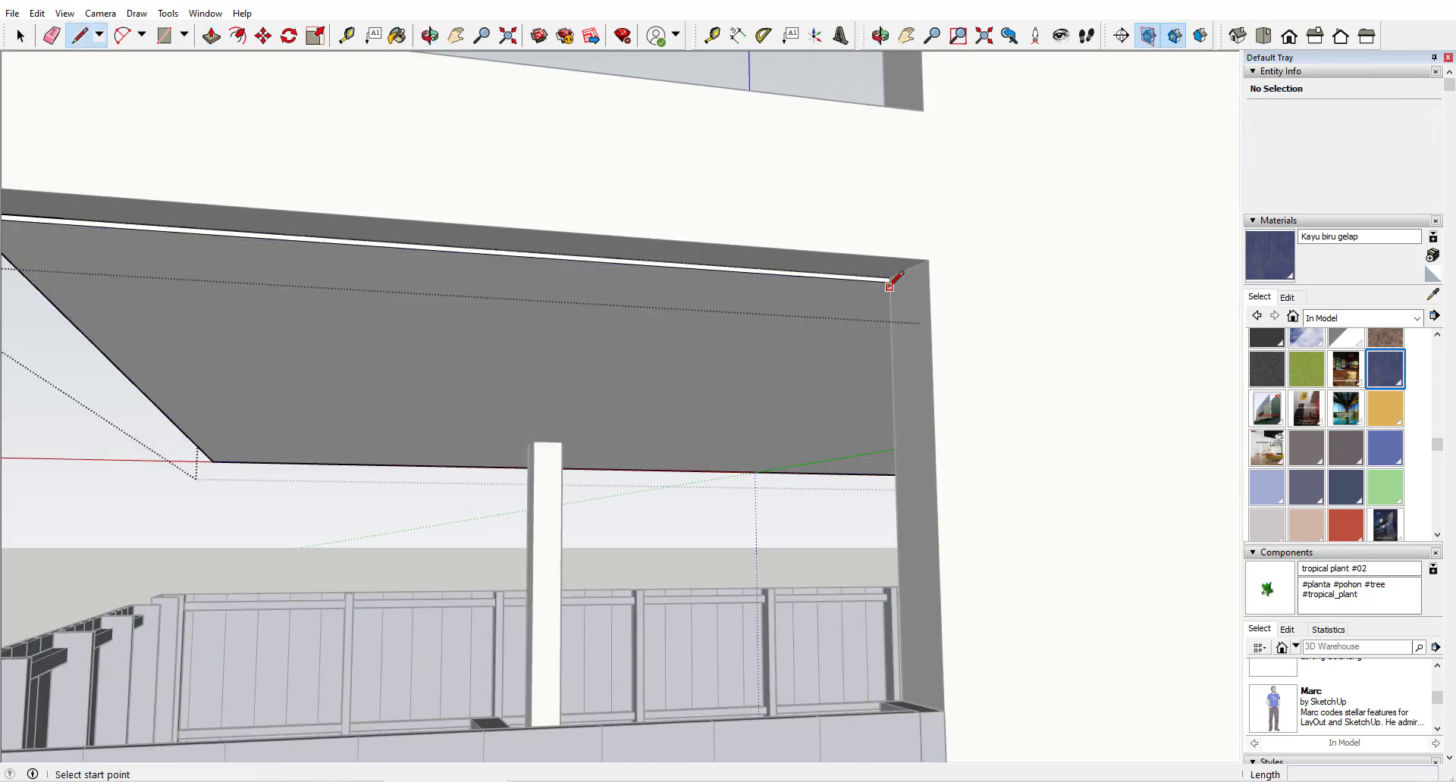
scroll(895, 271, up, 1)
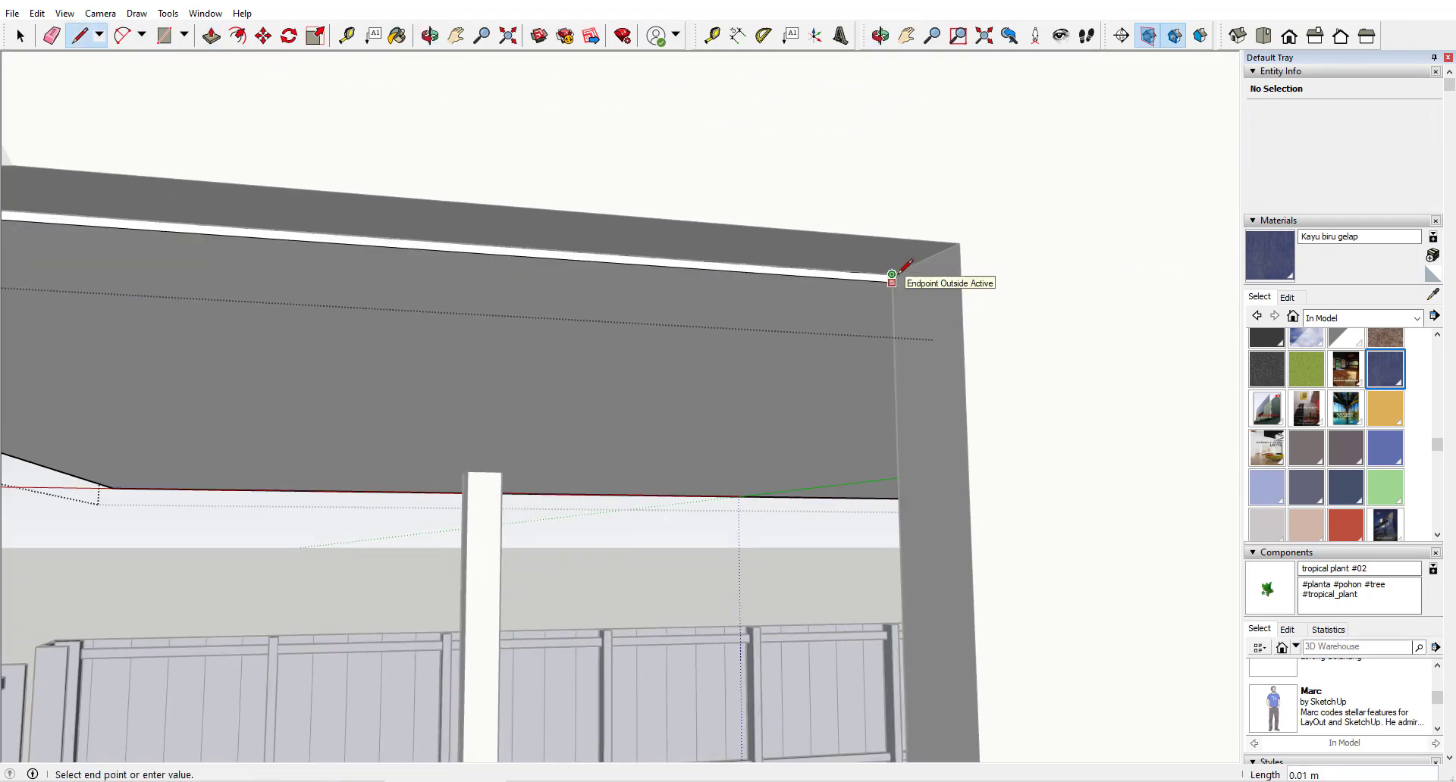
click(897, 274)
key(space)
key(p)
click(856, 281)
click(950, 281)
scroll(948, 283, down, 2)
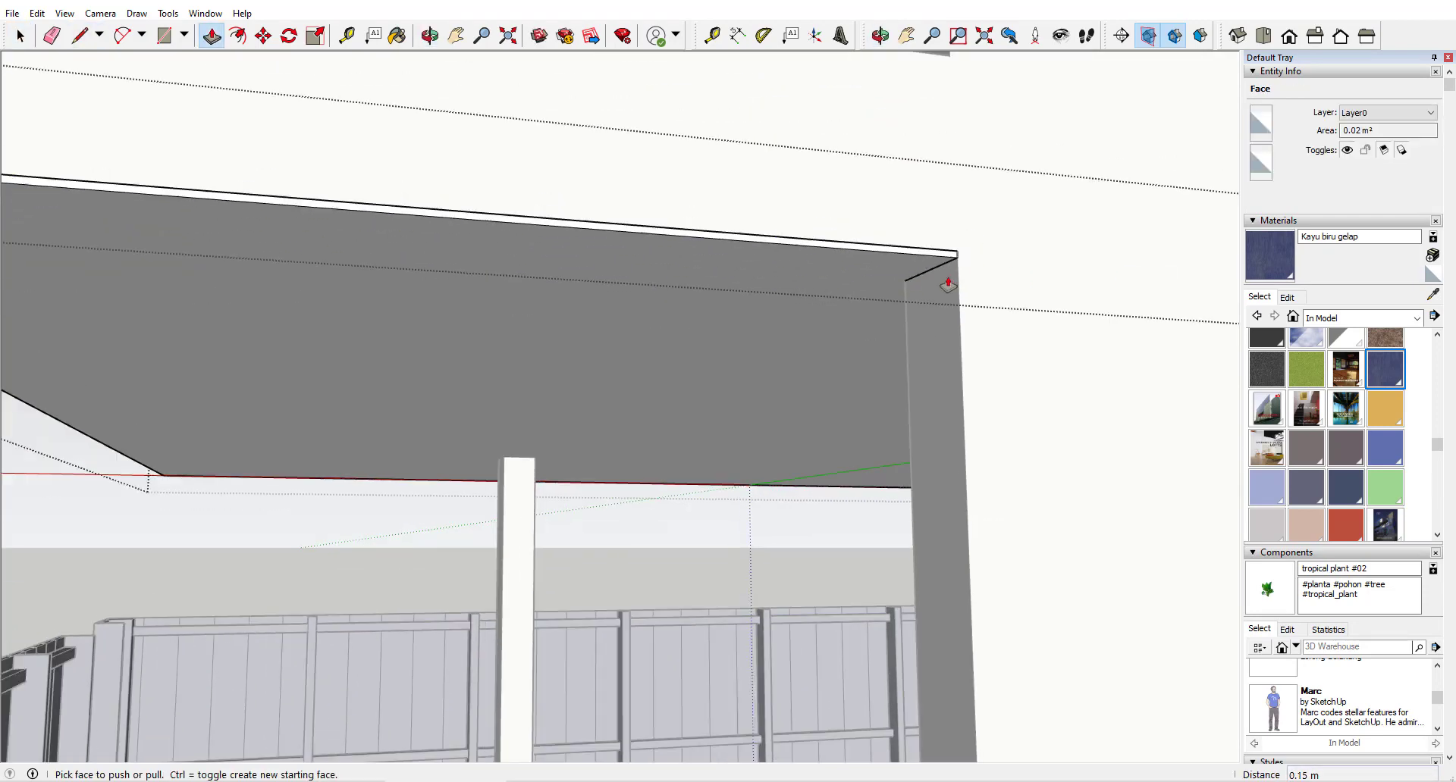
Close the ceiling slab group and hide the dark blue fence group.
scroll(947, 285, down, 3)
key(space)
click(338, 325)
middle_drag(957, 361, 438, 315)
scroll(840, 300, down, 1)
shift+middle_drag(833, 301, 559, 628)
scroll(840, 300, down, 2)
scroll(452, 263, up, 1)
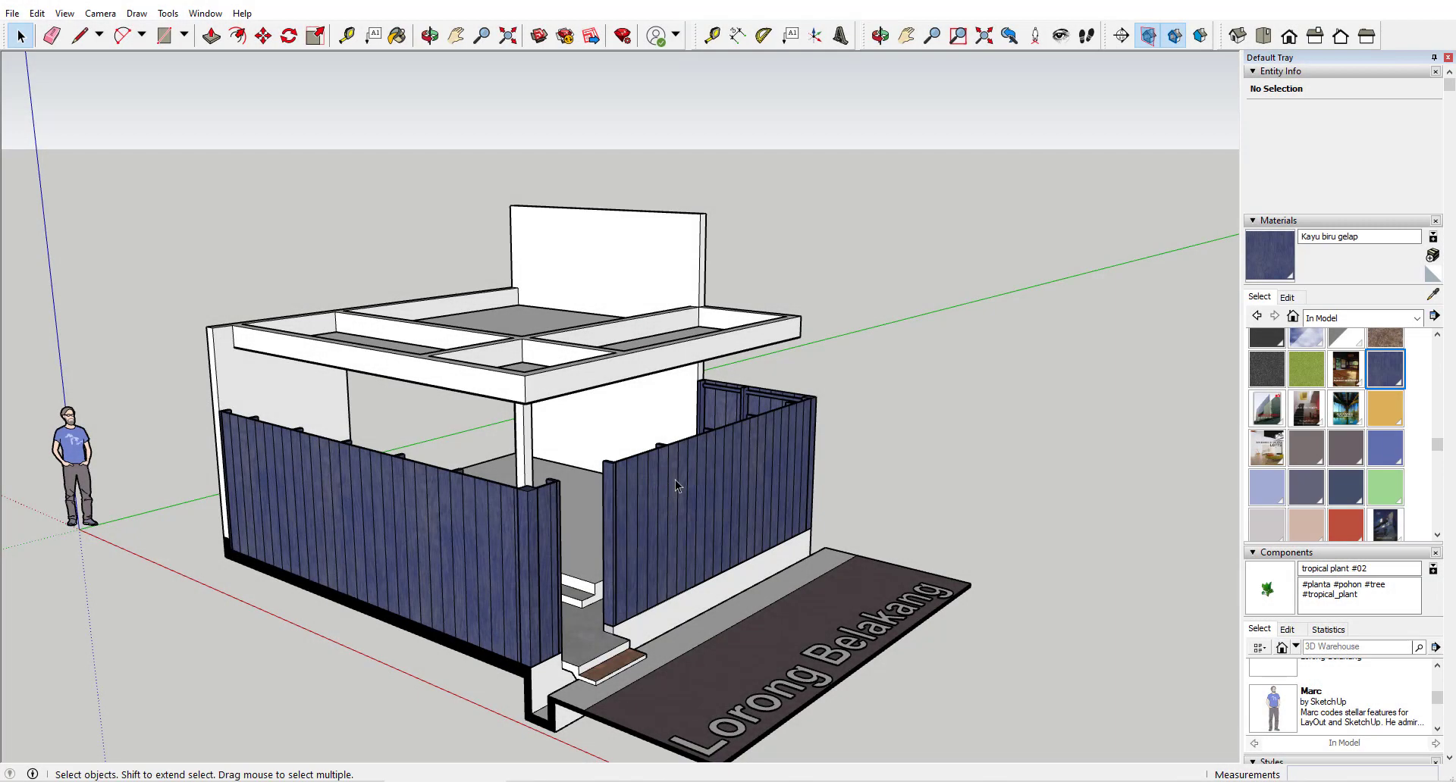
right_click(675, 485)
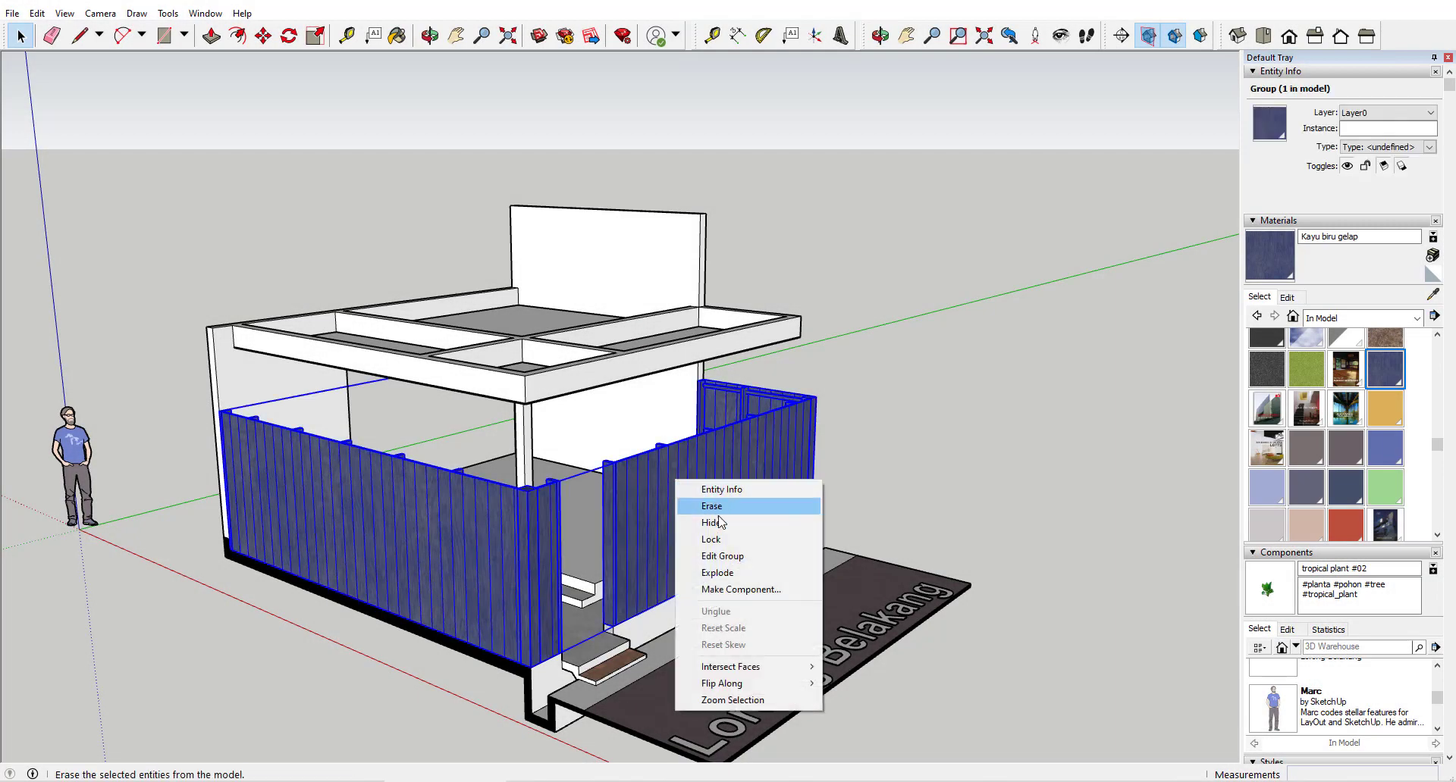
click(698, 505)
Draw a rectangle over the lower floor along the 2 m wall base beside the platform, and group it.
scroll(553, 544, up, 5)
shift+middle_drag(553, 545, 654, 574)
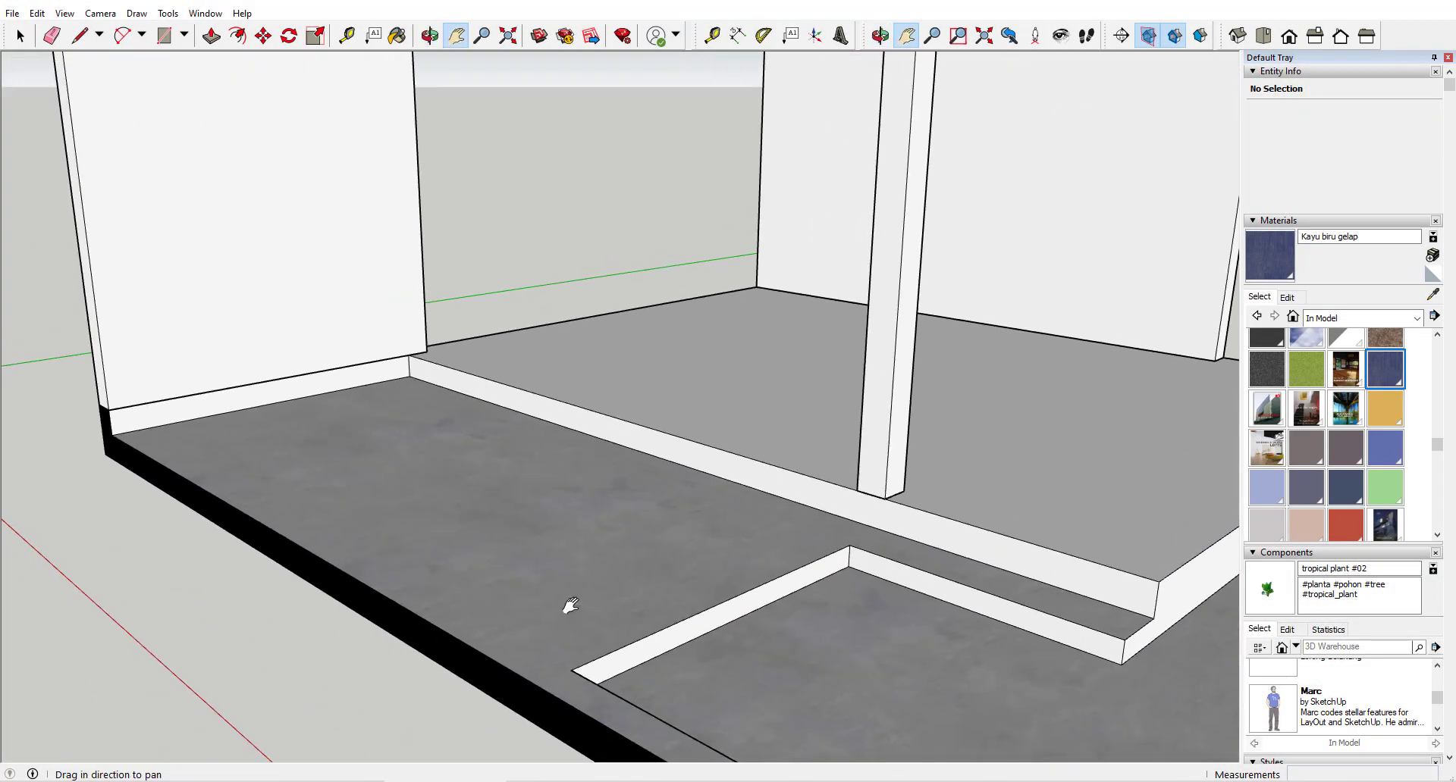
middle_drag(592, 530, 591, 595)
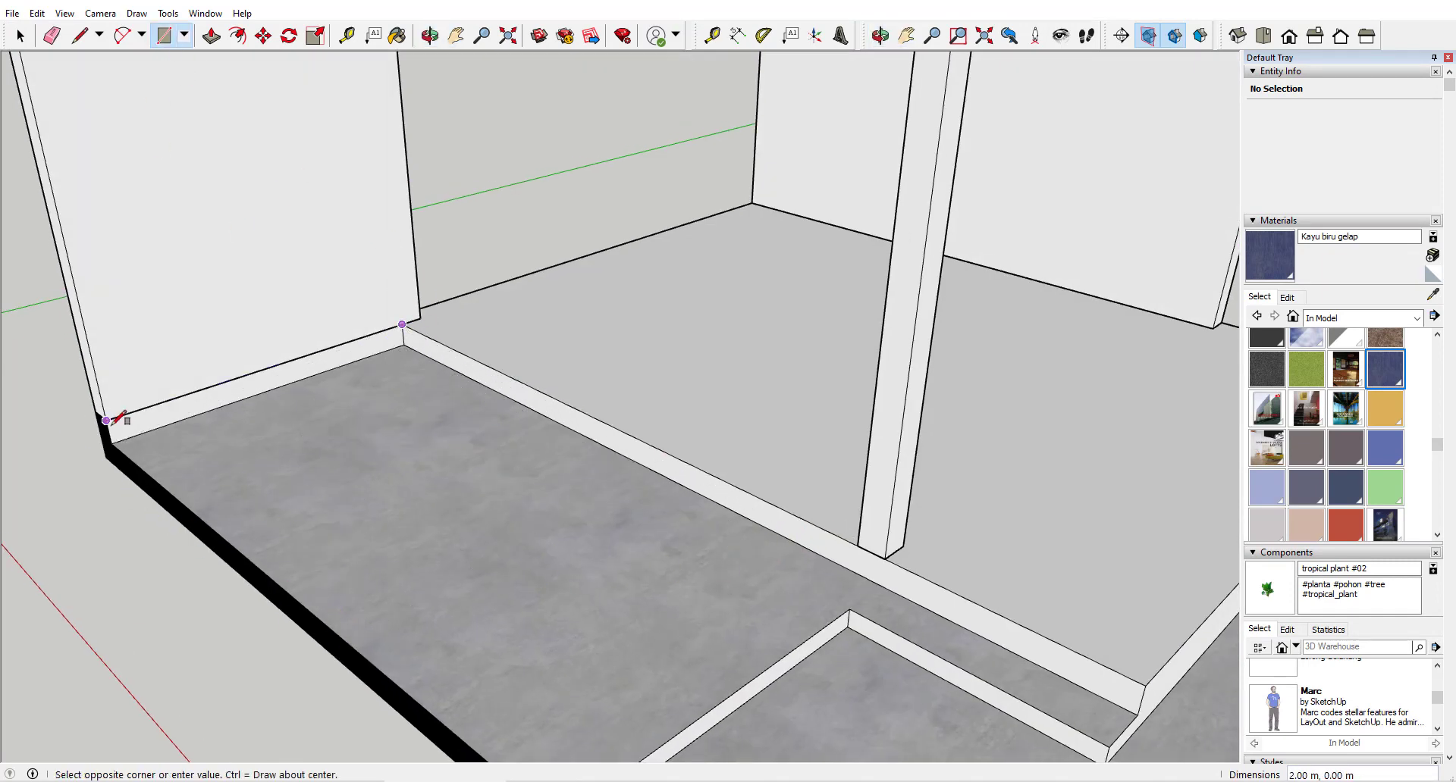
click(205, 495)
key(space)
double_click(264, 437)
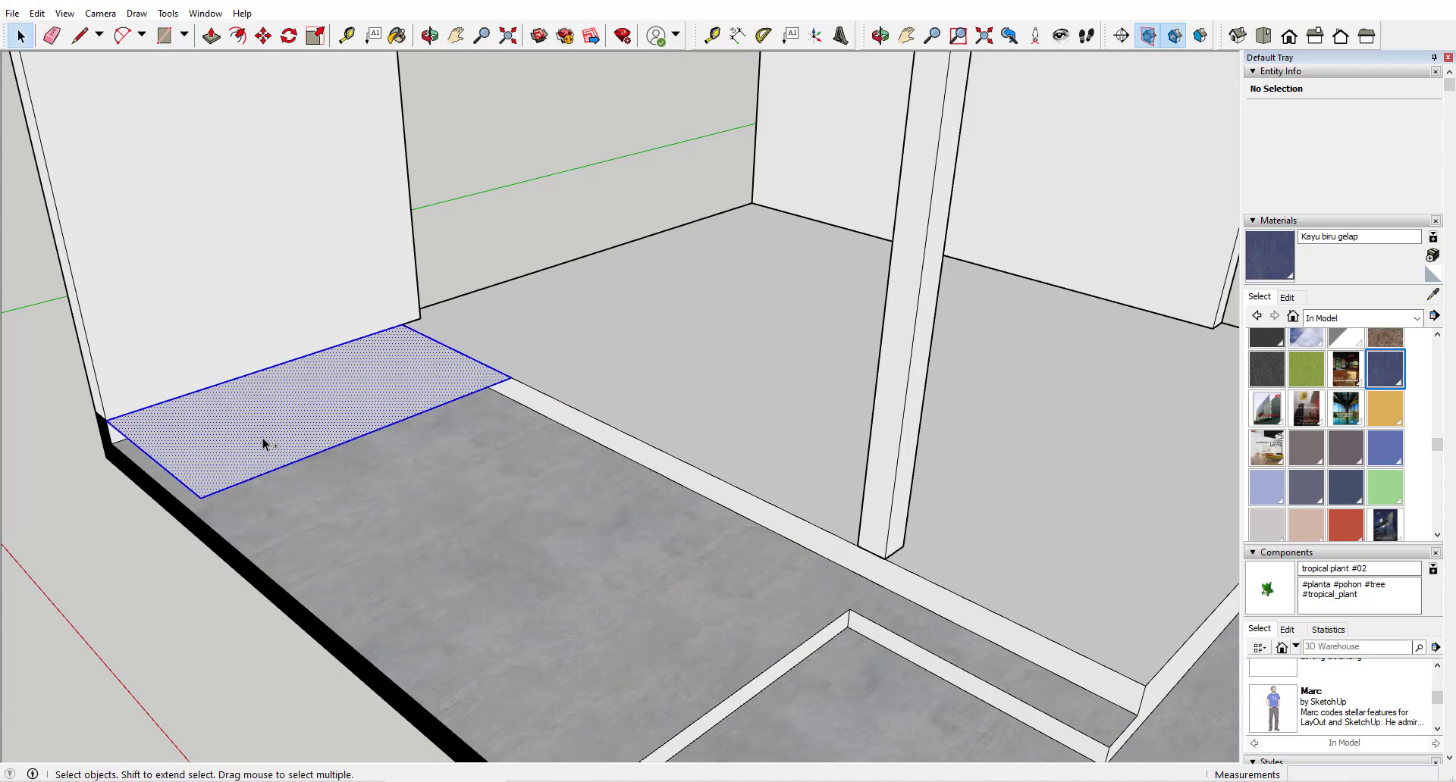
key(ctrl+g)
Open the new floor rectangle's group beside the platform and extrude its face 0.02 m.
double_click(267, 435)
key(p)
click(330, 425)
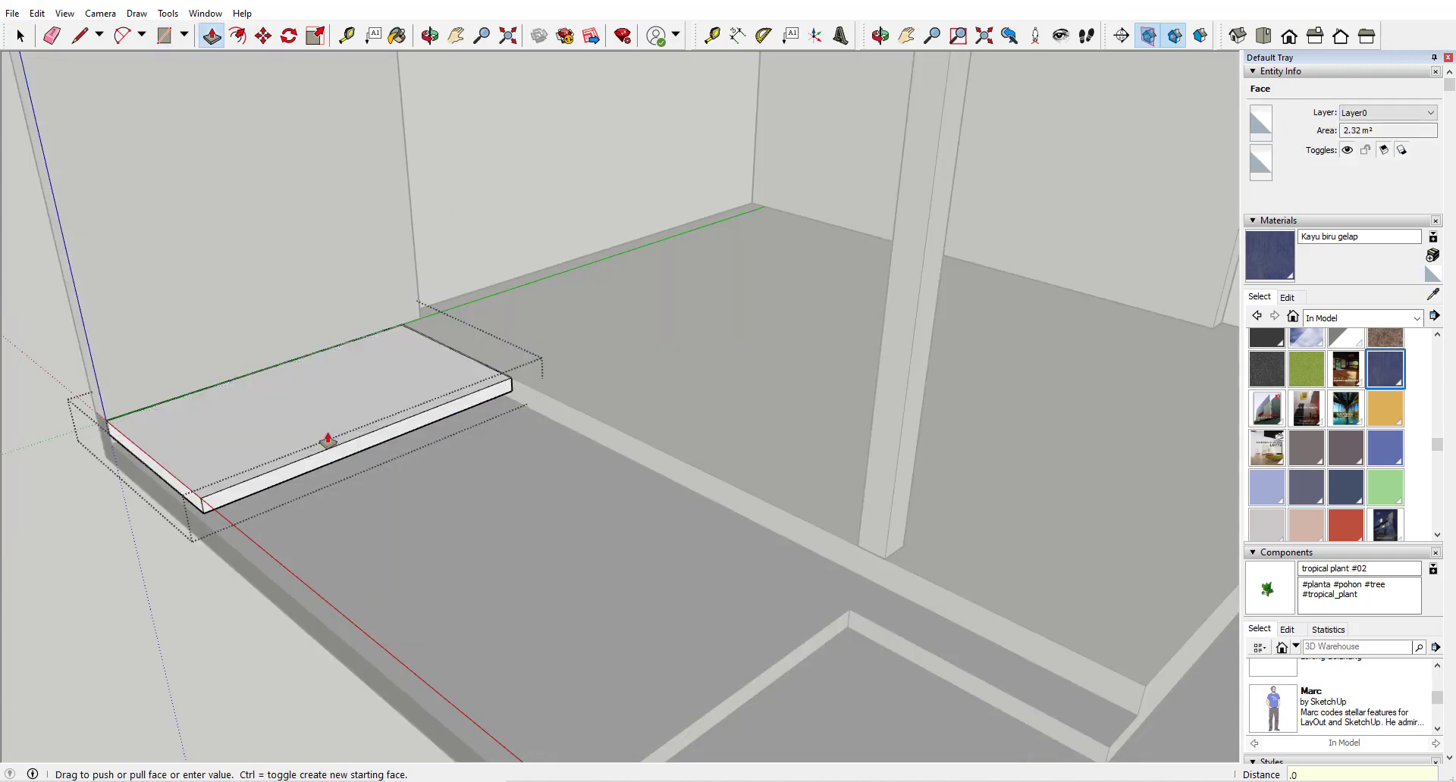
text(.02)
key(Return)
Extend the deck board along the platform to the column's corner and push its outer long side in 0.15 m.
scroll(338, 446, up, 1)
click(347, 450)
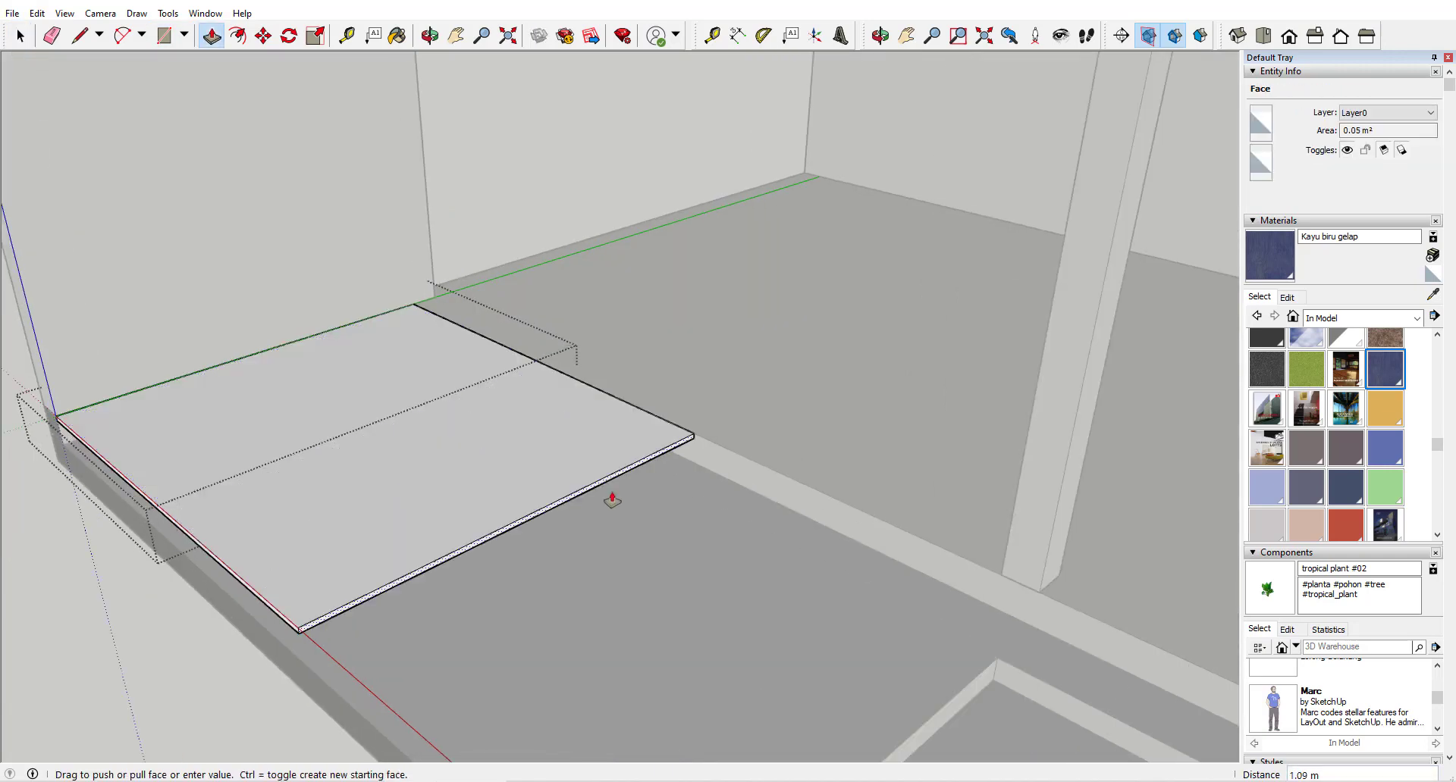
click(1049, 550)
shift+middle_drag(567, 523, 603, 391)
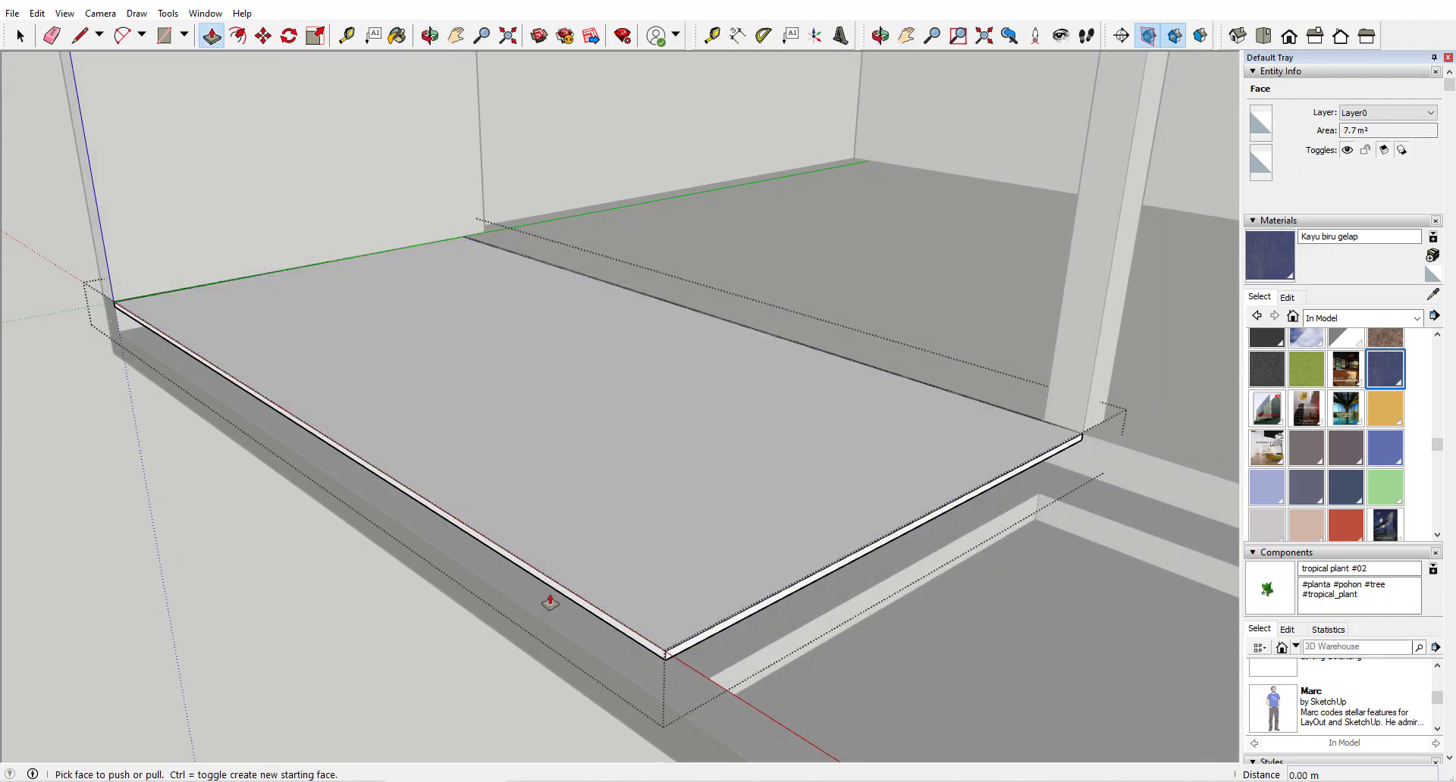
click(559, 592)
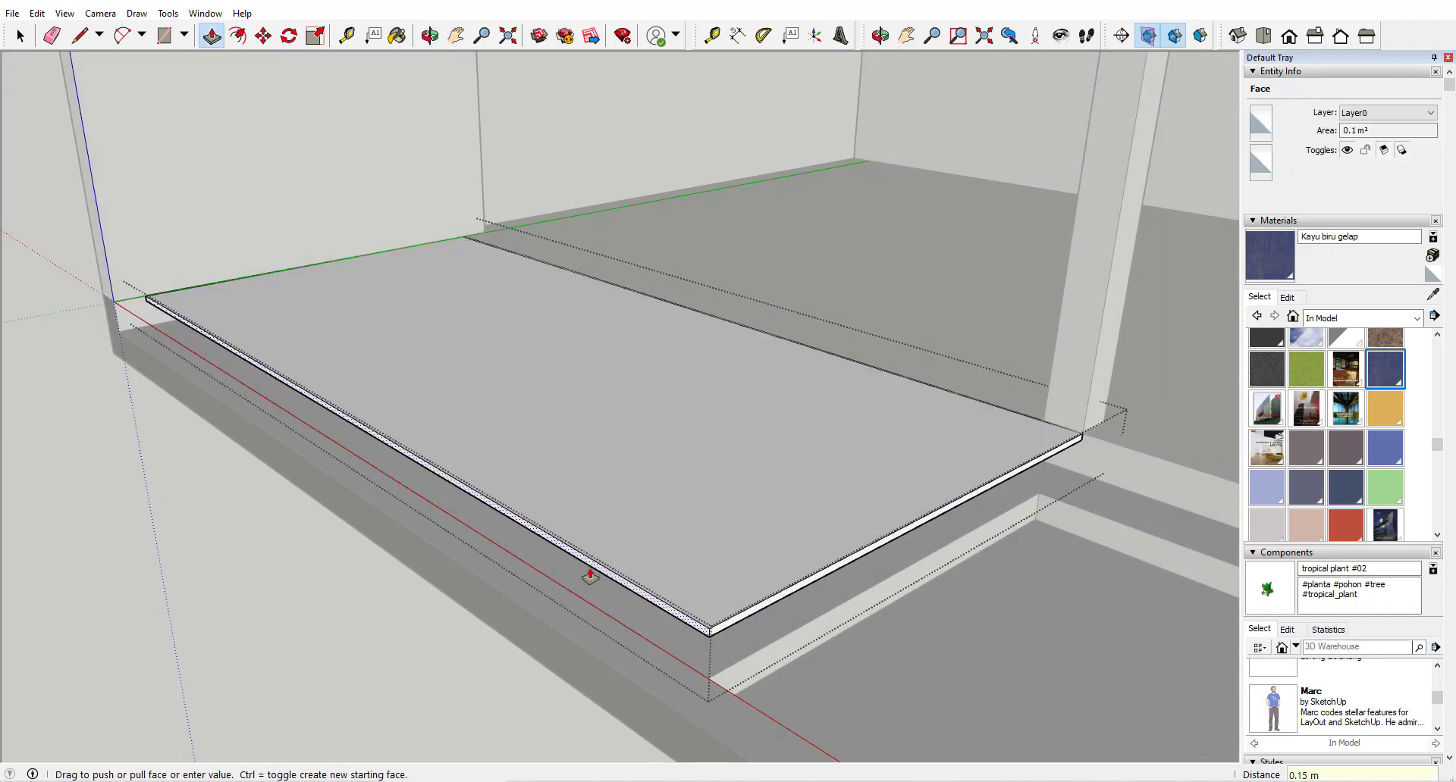
click(711, 607)
Copy the underside's end edge slightly inward, extrude the resulting strip down to form a deck skirt, and close the group.
middle_drag(712, 607, 937, 398)
key(space)
click(807, 423)
key(m)
key(ctrl)
click(800, 416)
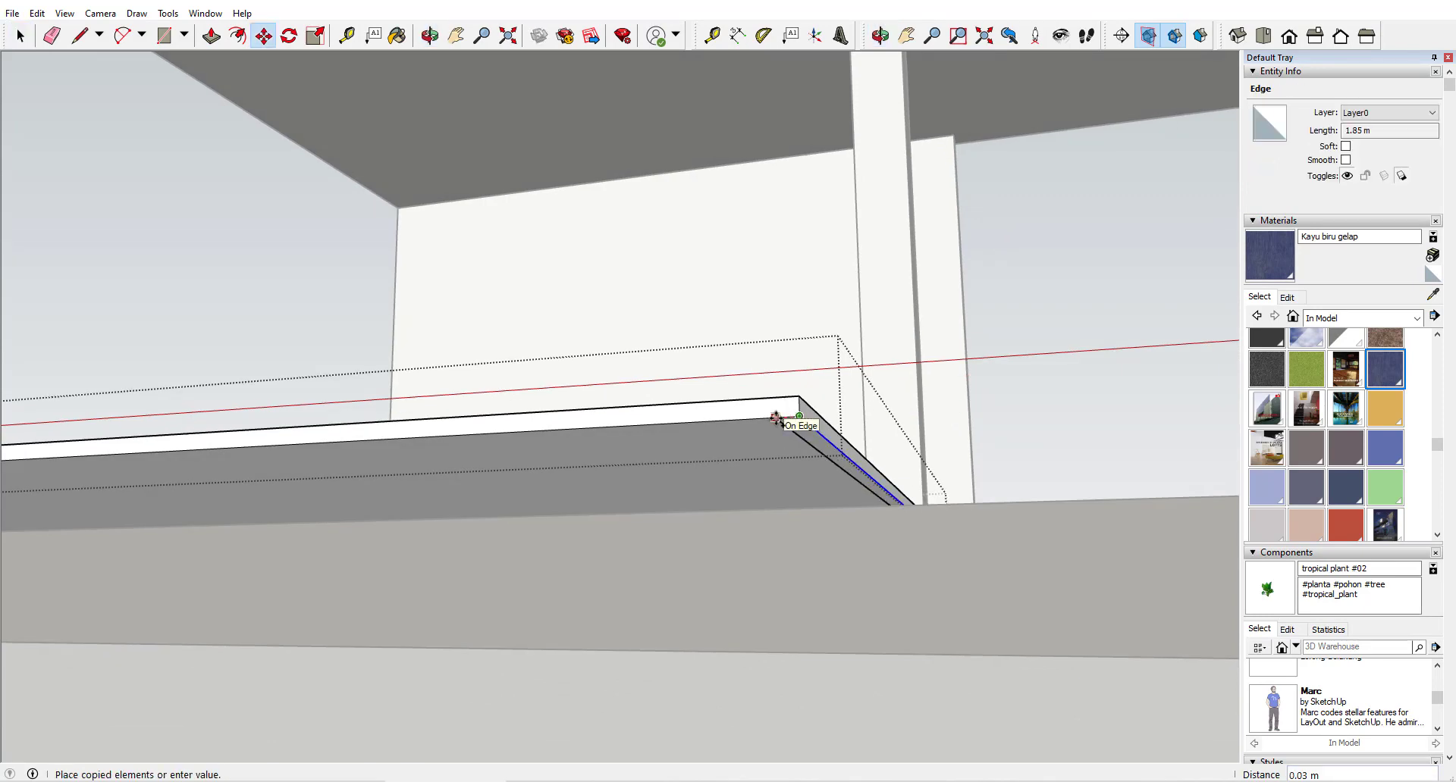
key(Return)
key(p)
click(803, 432)
click(767, 506)
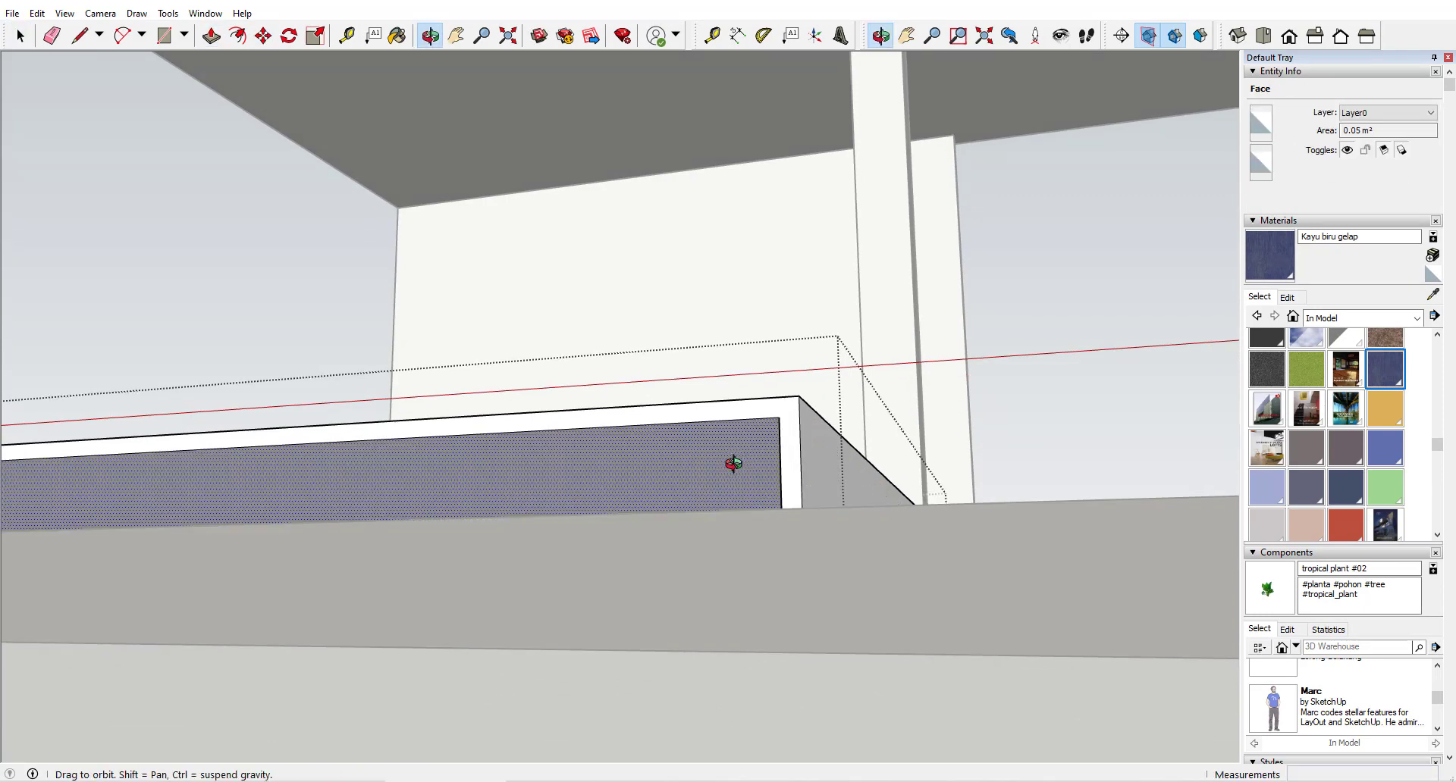
middle_drag(734, 462, 675, 637)
scroll(543, 617, down, 4)
key(space)
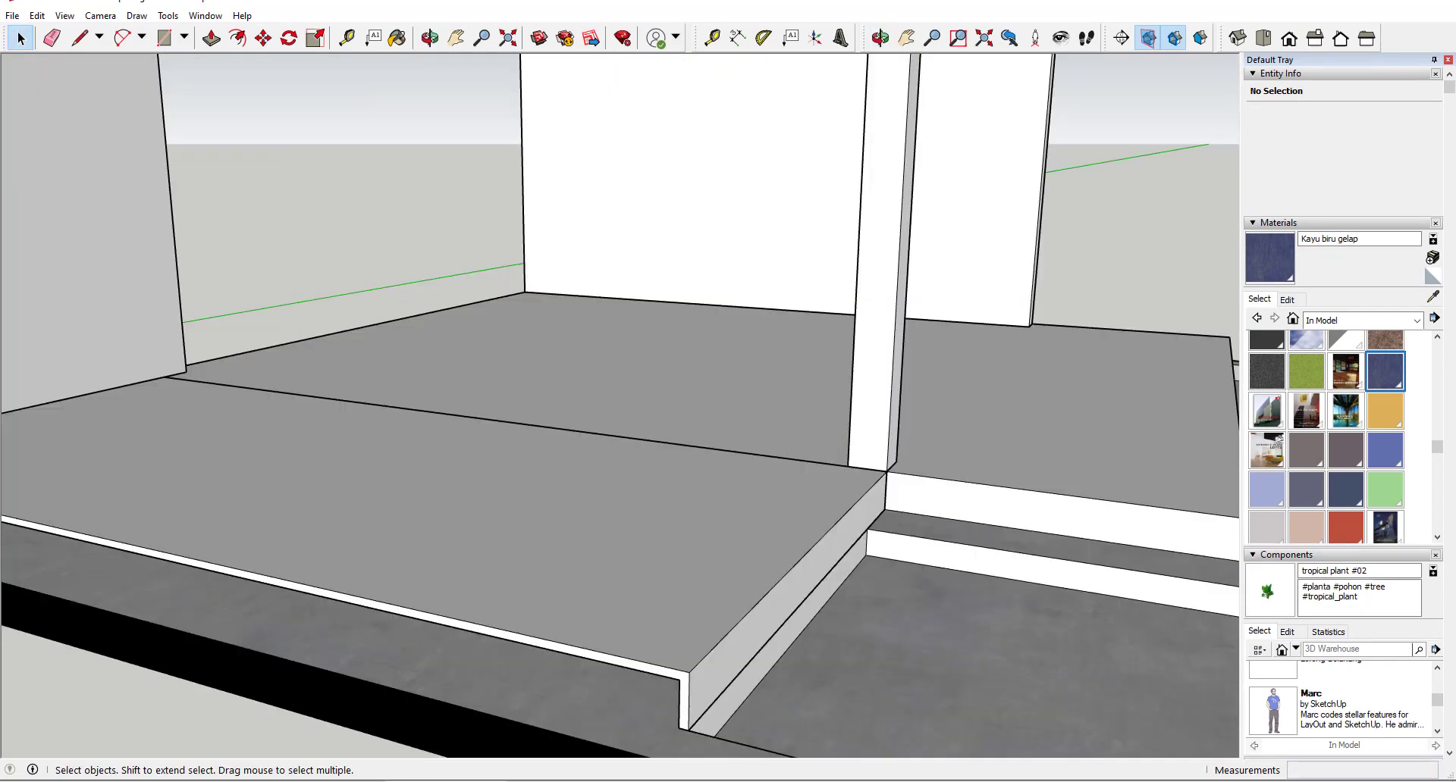
Paint the deck group with the Wood Floor Light material from the Wood collection.
middle_drag(910, 705, 744, 588)
click(661, 570)
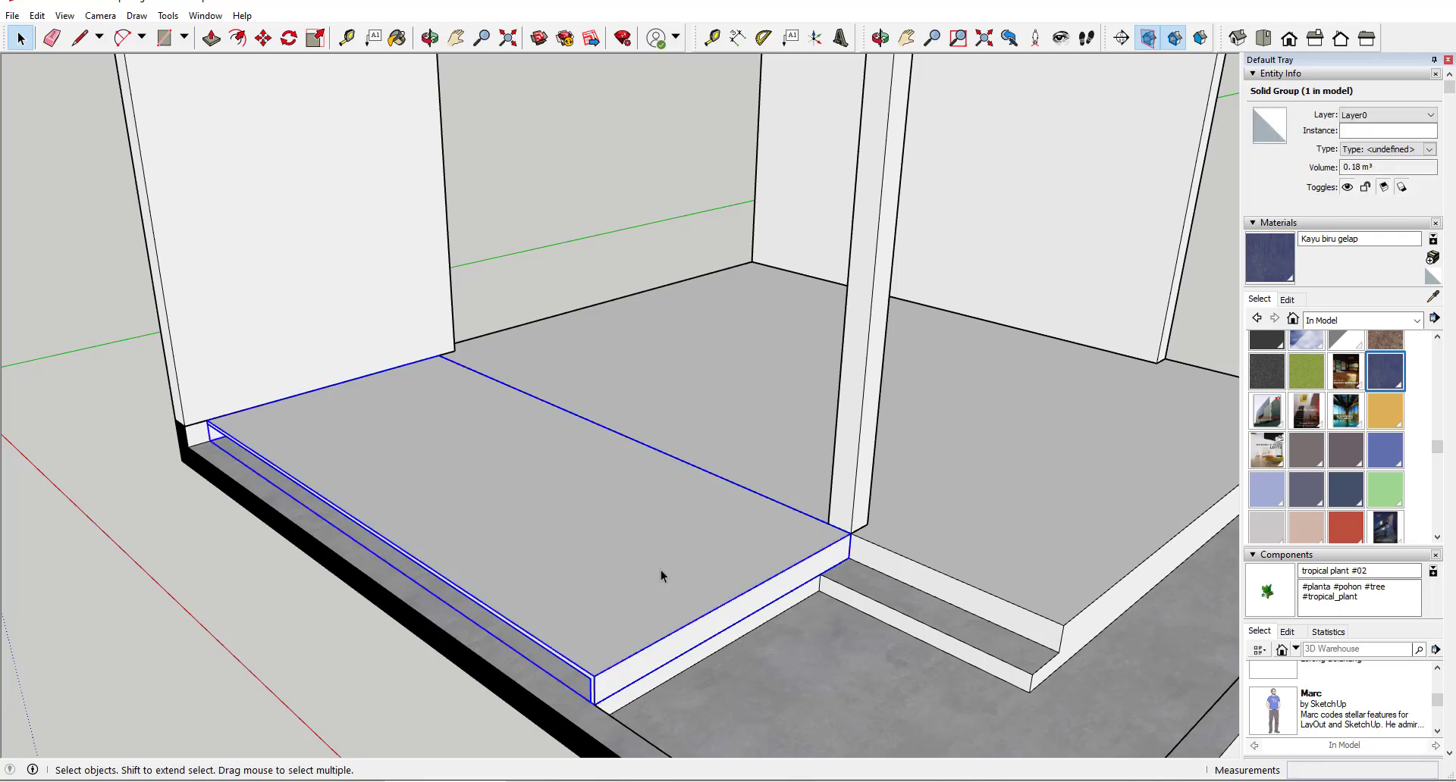
scroll(1323, 376, up, 6)
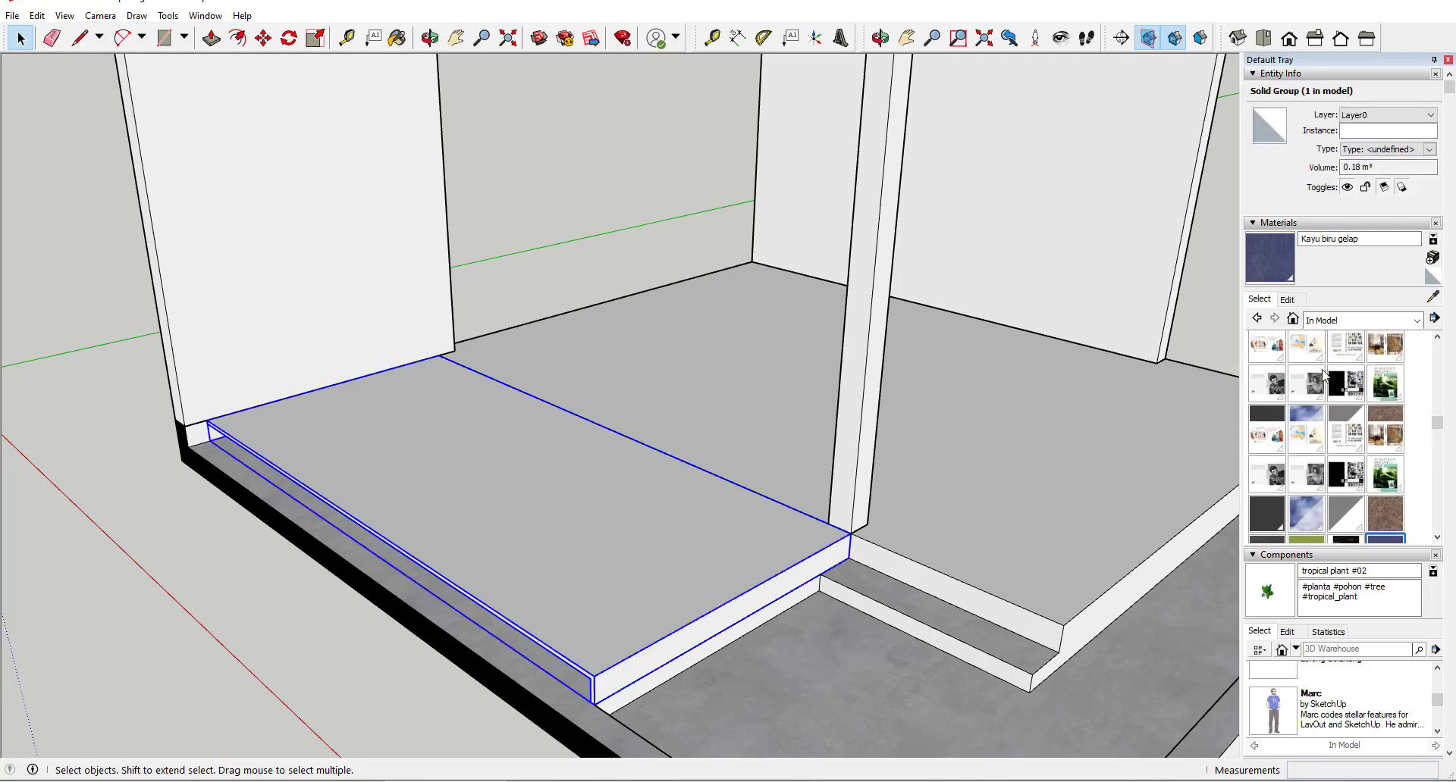
click(1334, 321)
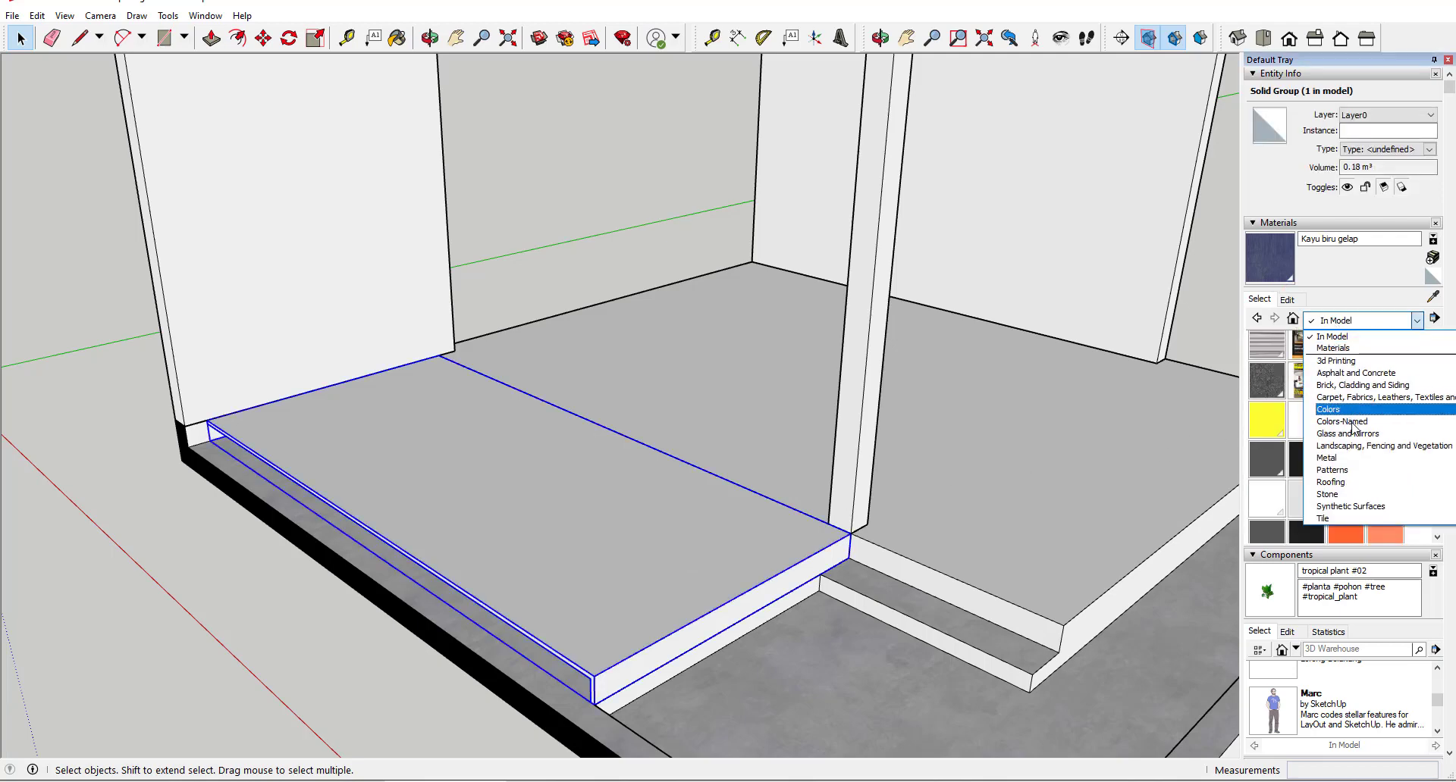
scroll(1346, 516, down, 2)
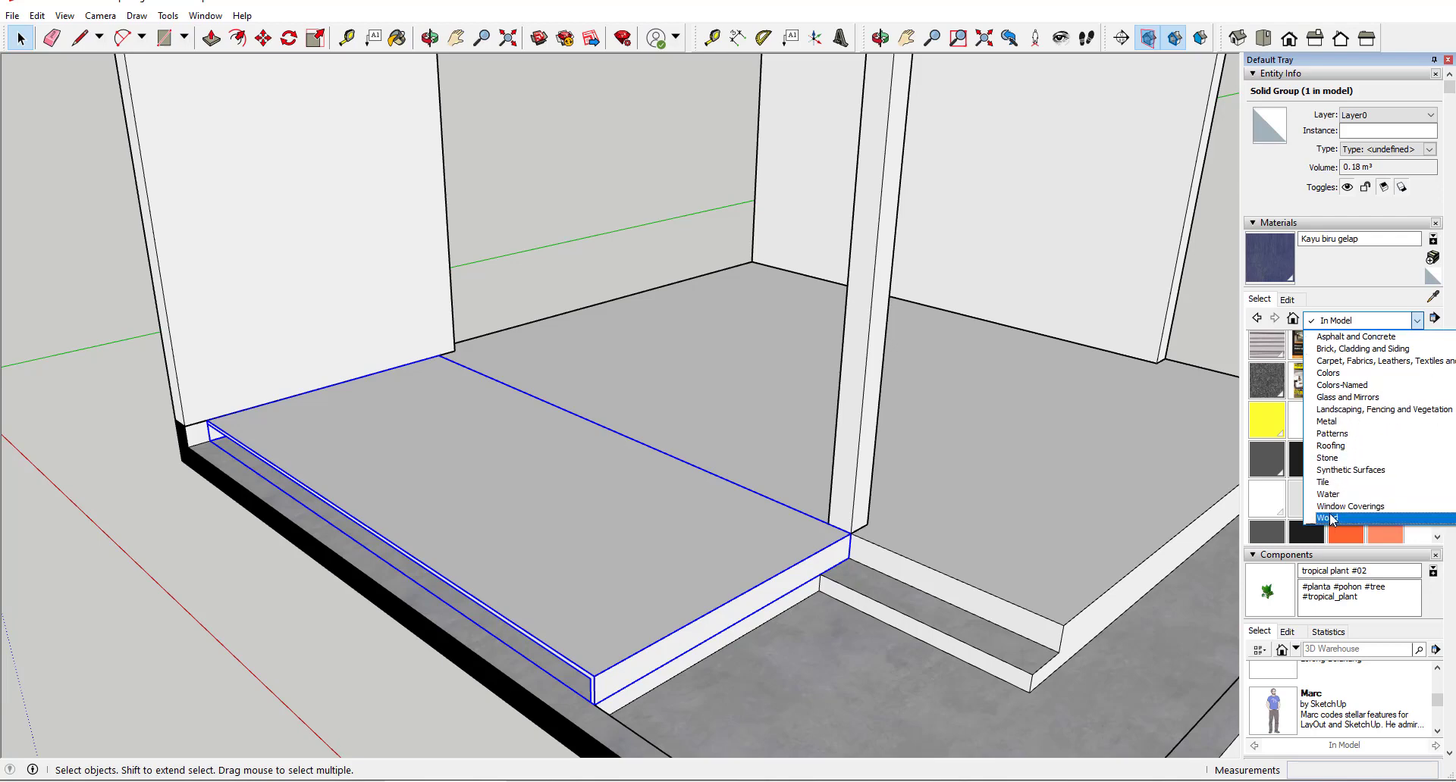
click(1328, 518)
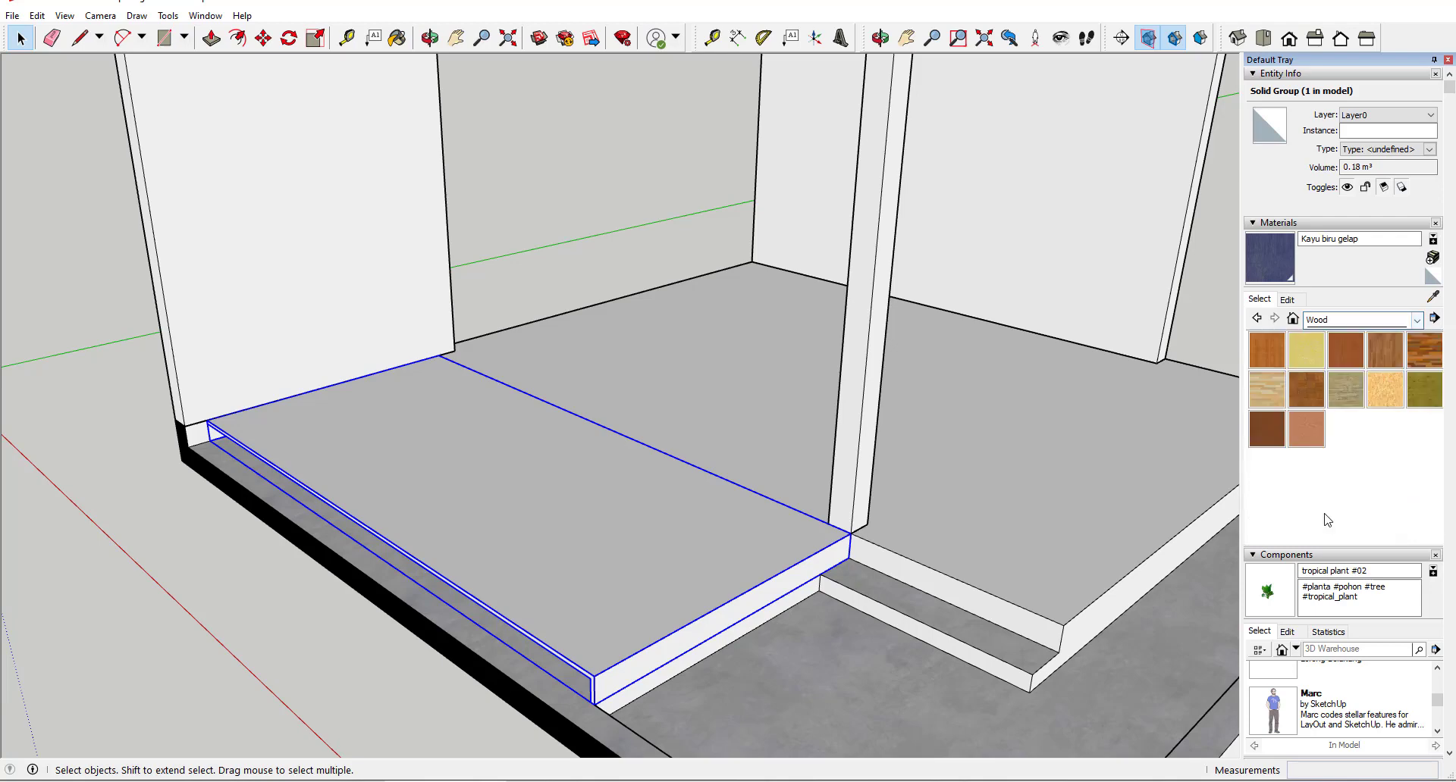
click(1272, 394)
click(687, 538)
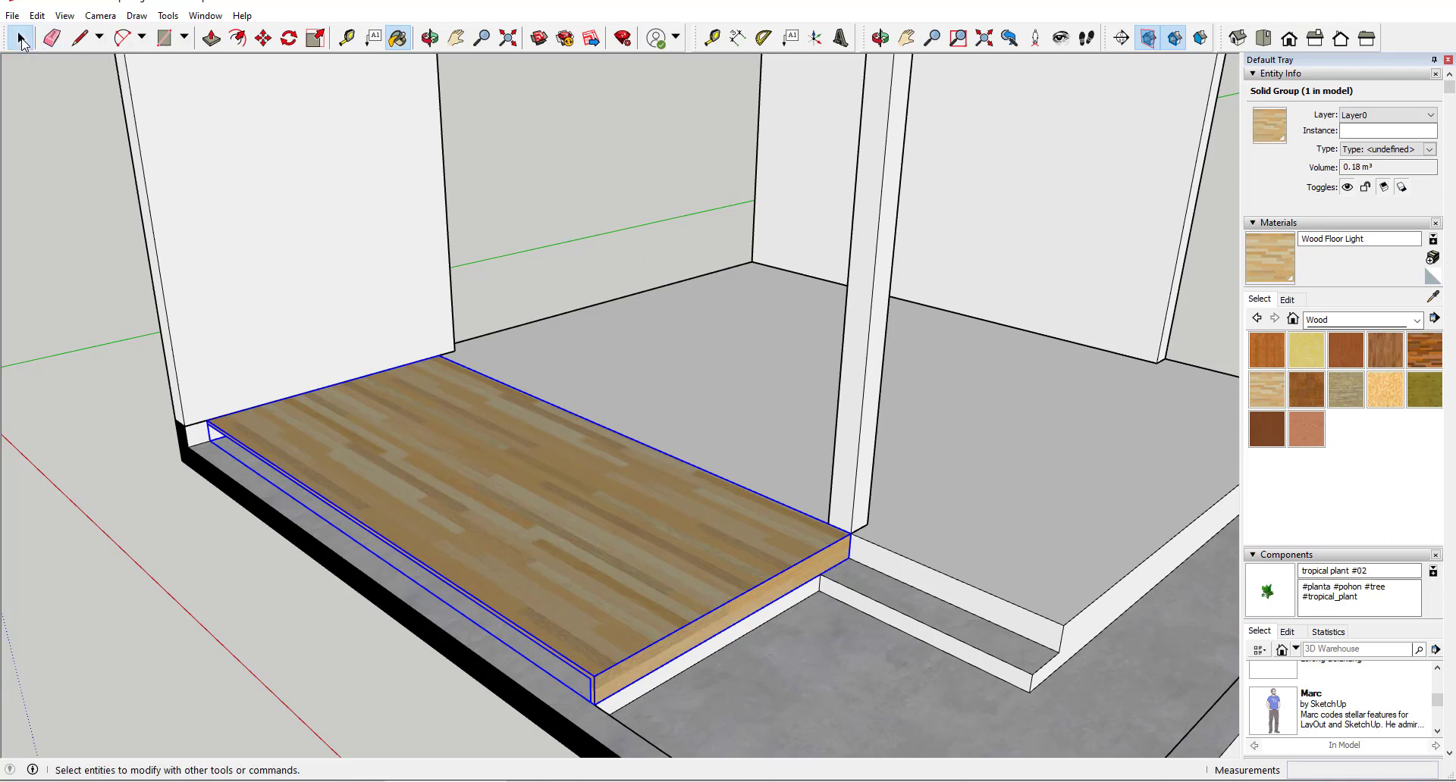
Deselect the deck and unhide the last hidden object, the dark blue fence.
click(23, 42)
mouse_move(445, 335)
middle_down()
mouse_move(263, 413)
mouse_move(306, 451)
mouse_move(523, 352)
middle_up()
scroll(264, 412, down, 3)
click(235, 468)
click(29, 21)
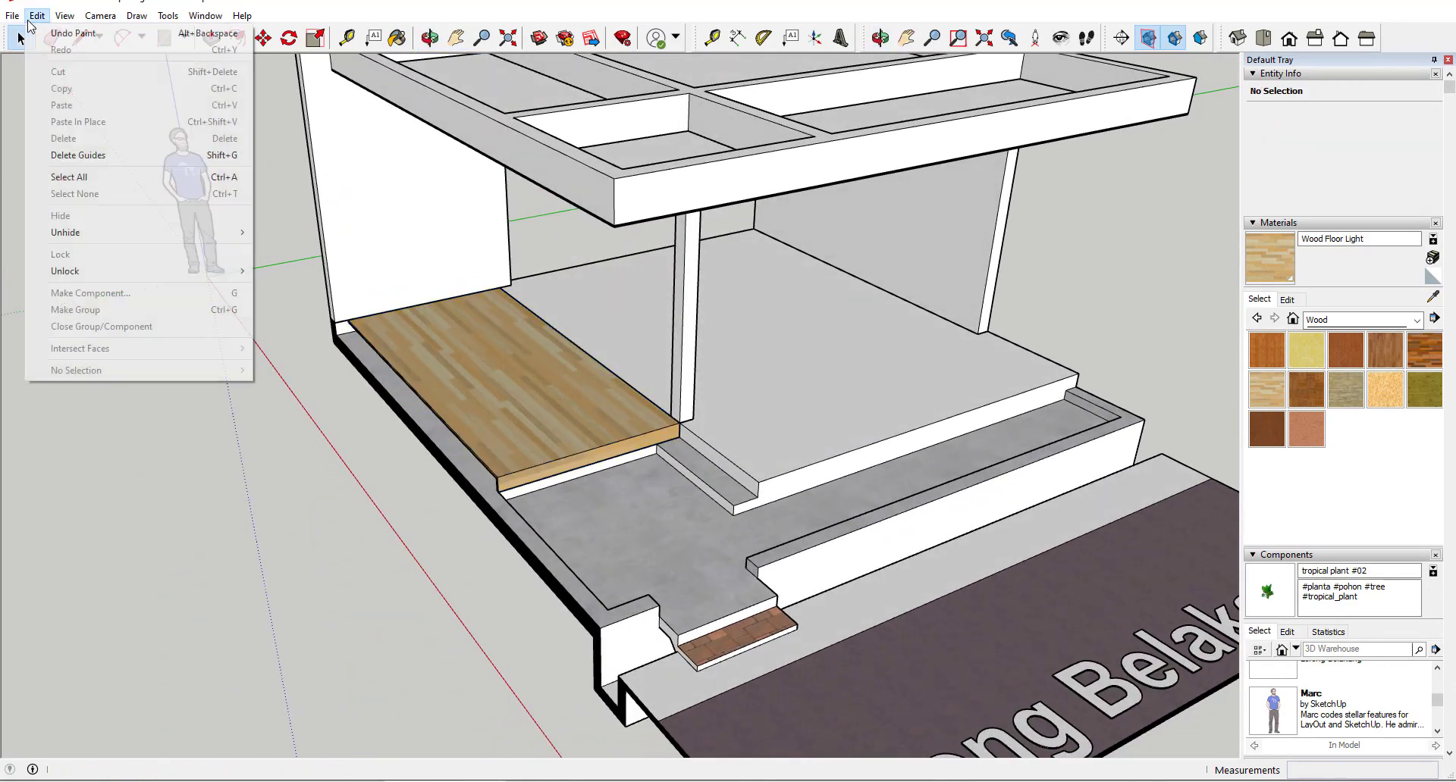
mouse_move(84, 233)
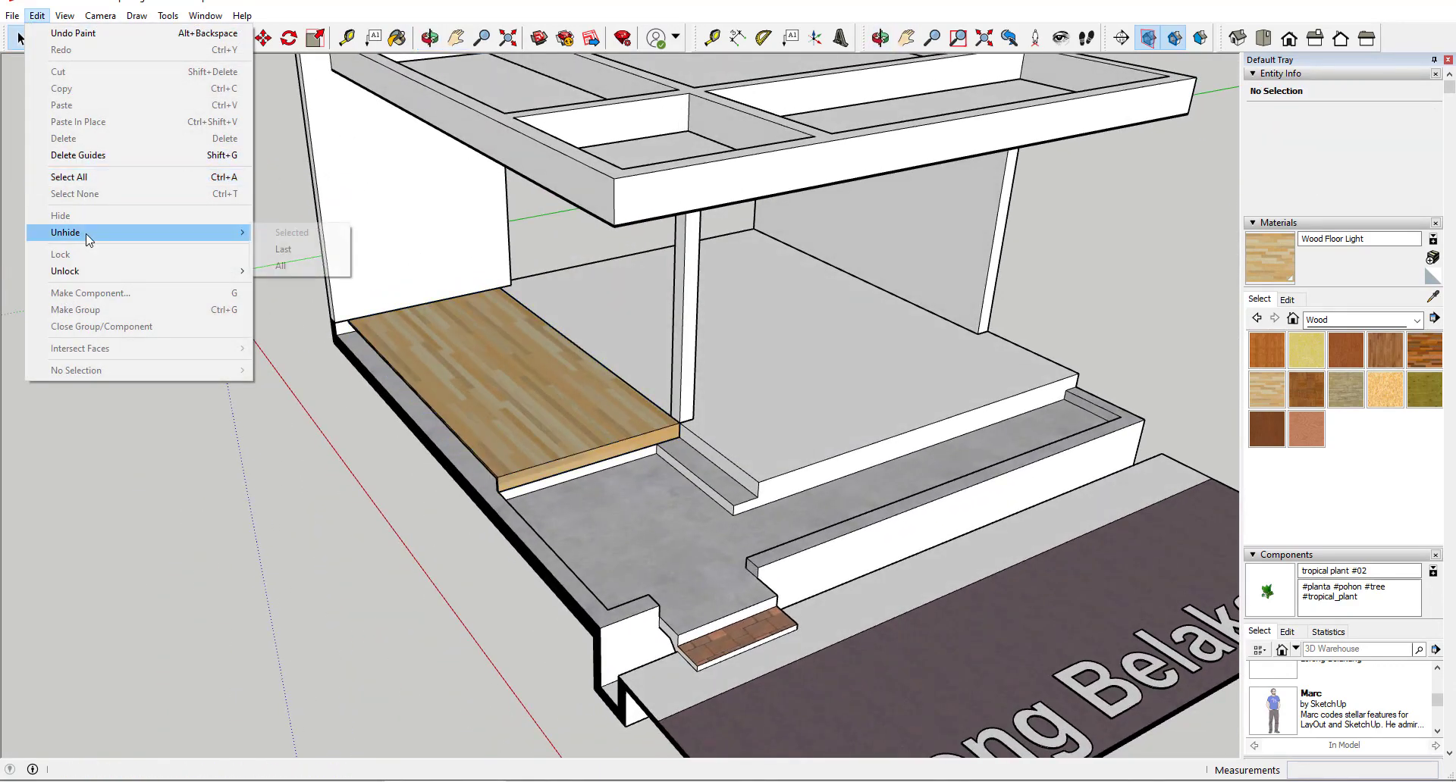
click(291, 253)
middle_drag(528, 385, 434, 429)
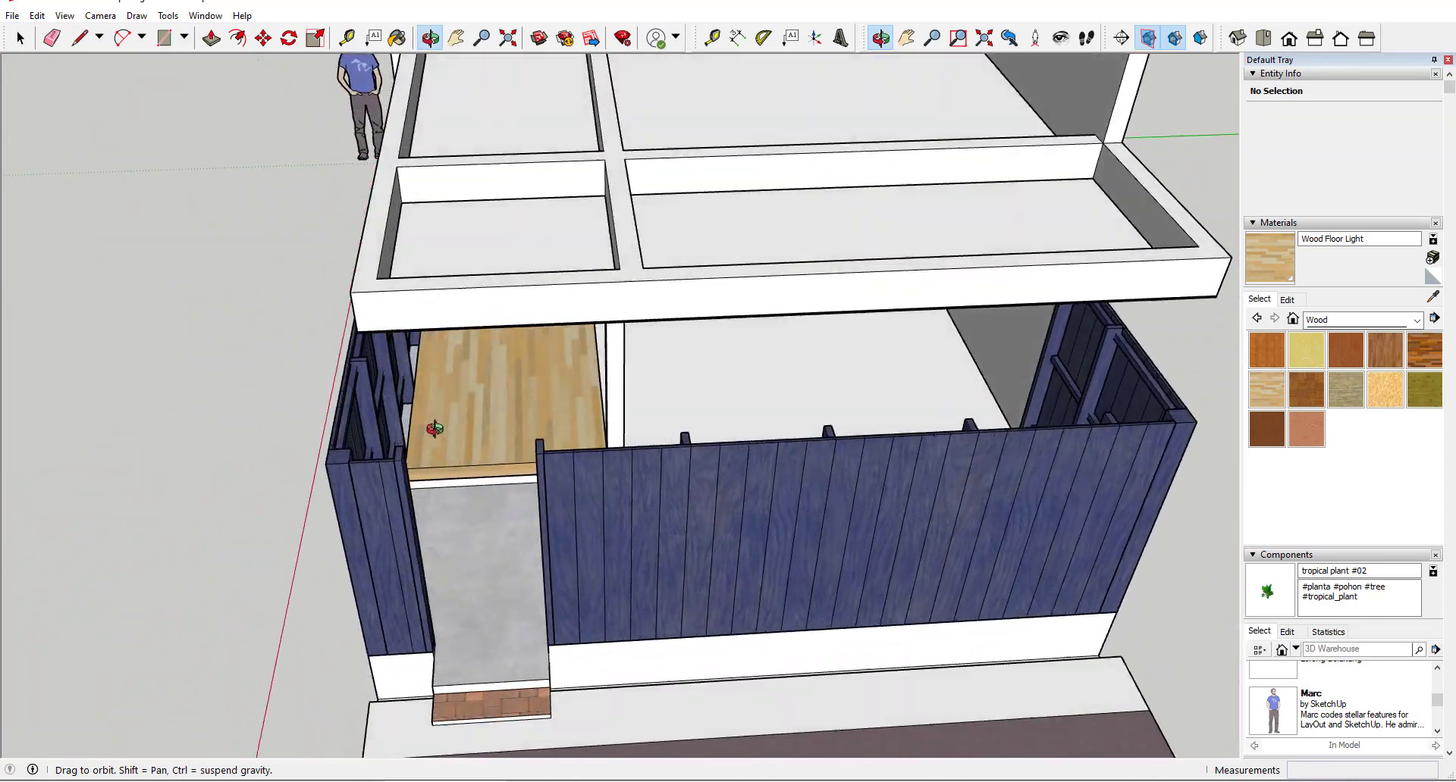
middle_drag(659, 379, 672, 234)
scroll(712, 193, down, 4)
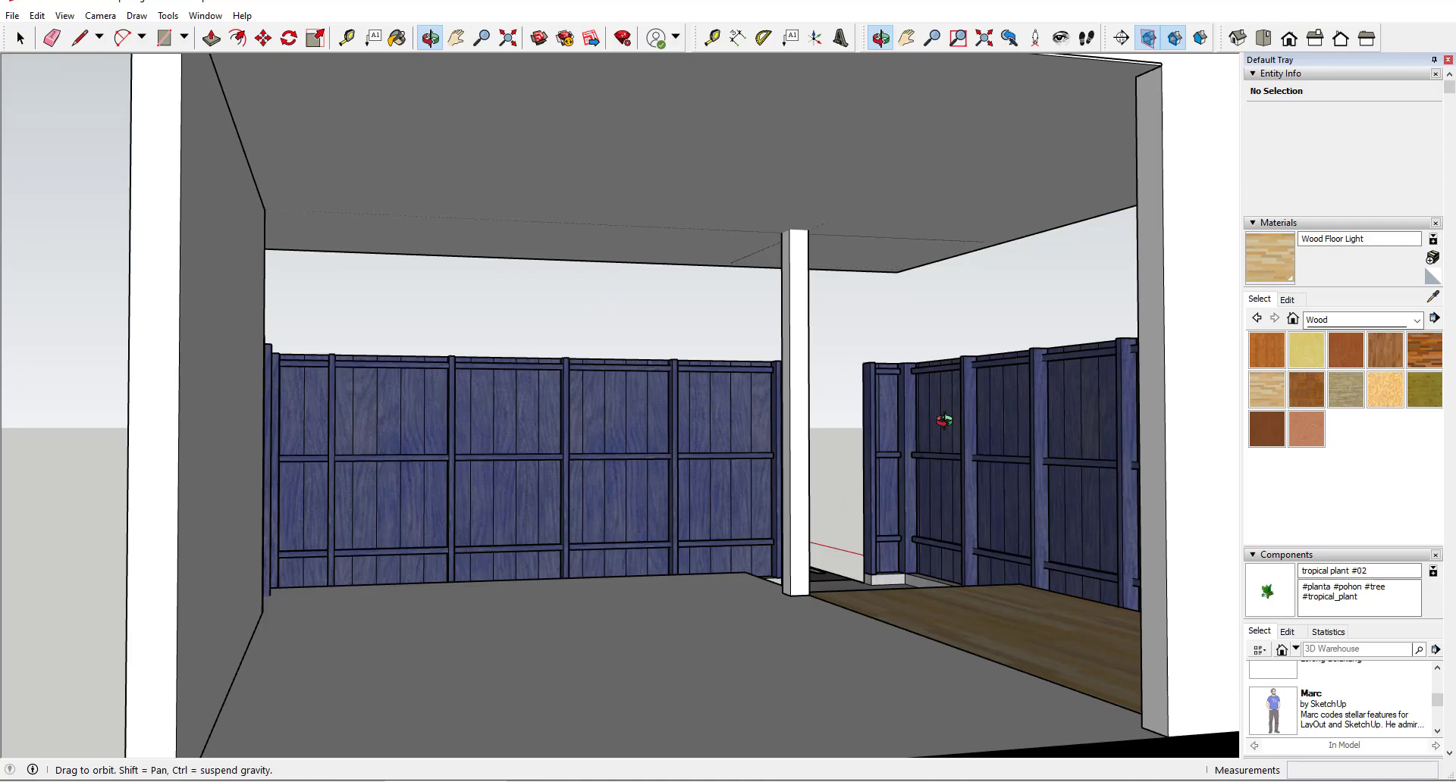
middle_drag(906, 447, 759, 531)
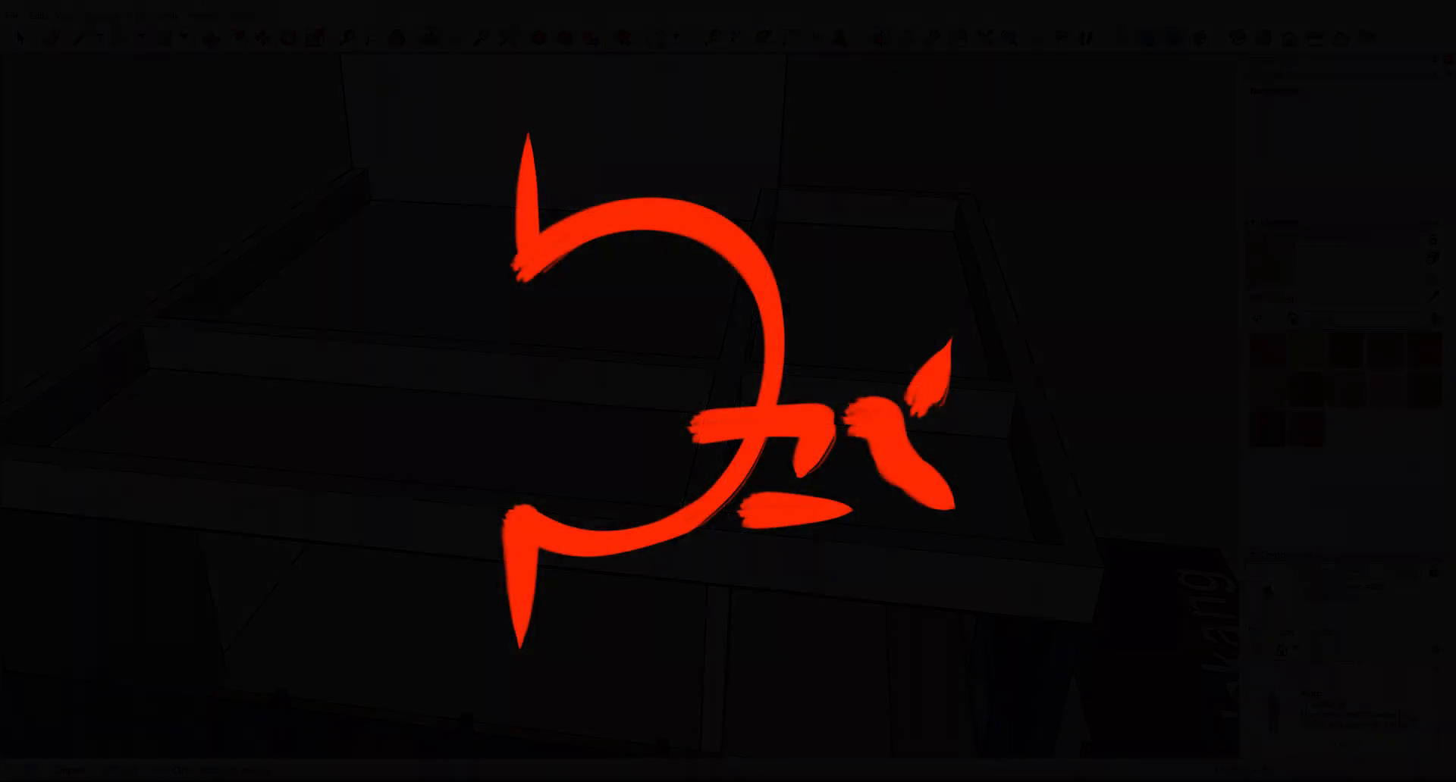